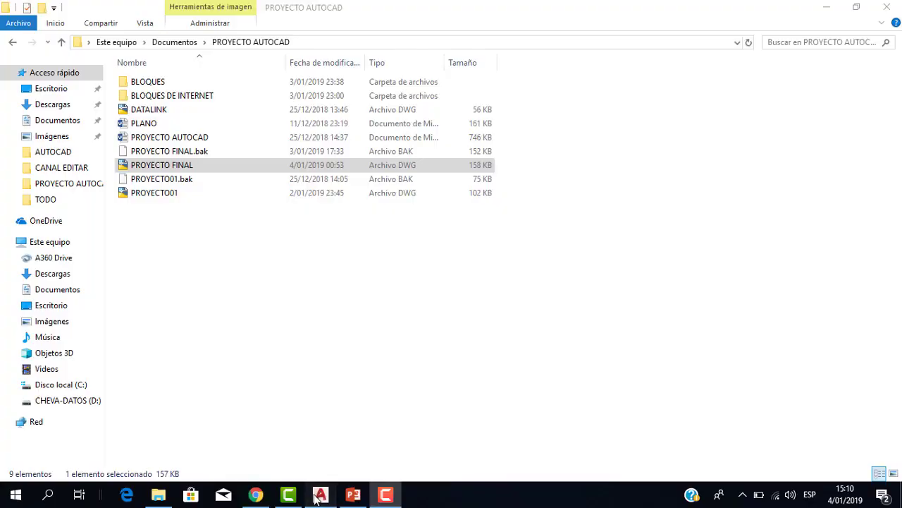
Zoom around the PROYECTO FINAL floor plan, then bring up the ACOTAMIENTO slide on DIMSTYLE in PowerPoint.
{"action": "left_click", "coordinate": [318, 496]}
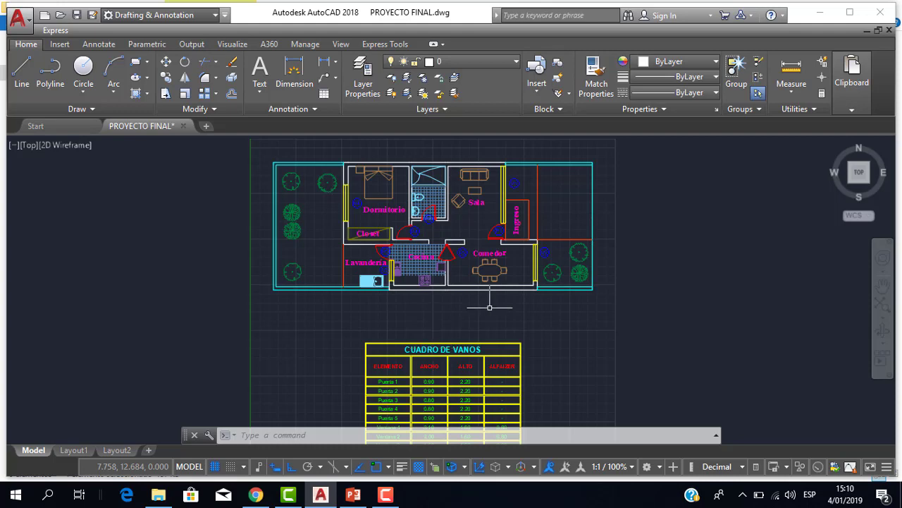
{"action": "scroll", "coordinate": [489, 307], "scroll_direction": "down", "scroll_amount": 1}
{"action": "scroll", "coordinate": [423, 289], "scroll_direction": "up", "scroll_amount": 1}
{"action": "scroll", "coordinate": [381, 289], "scroll_direction": "up", "scroll_amount": 1}
{"action": "scroll", "coordinate": [341, 294], "scroll_direction": "up", "scroll_amount": 1}
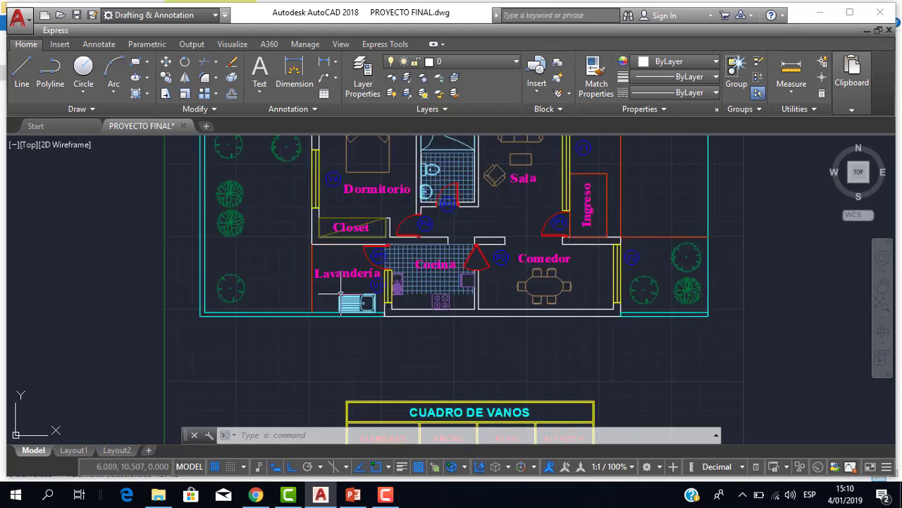
{"action": "scroll", "coordinate": [340, 293], "scroll_direction": "down", "scroll_amount": 2}
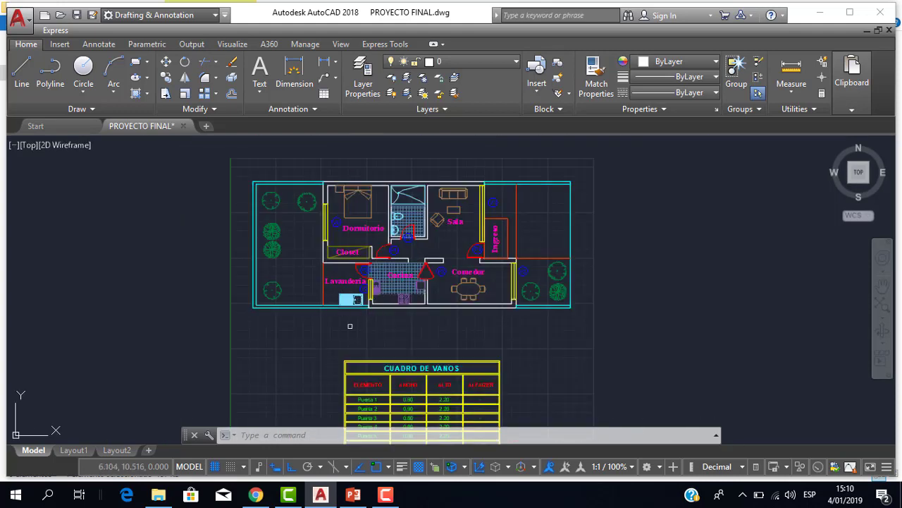
{"action": "left_click", "coordinate": [353, 494]}
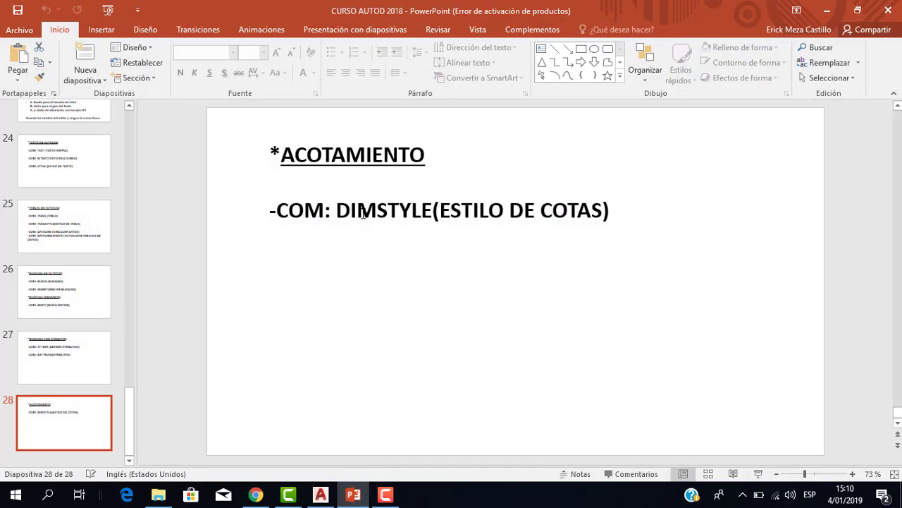
Review slides 27–28, then return to the Documents > PROYECTO AUTOCAD folder in File Explorer.
{"action": "scroll", "coordinate": [340, 211], "scroll_direction": "up", "scroll_amount": 1}
{"action": "scroll", "coordinate": [340, 212], "scroll_direction": "down", "scroll_amount": 1}
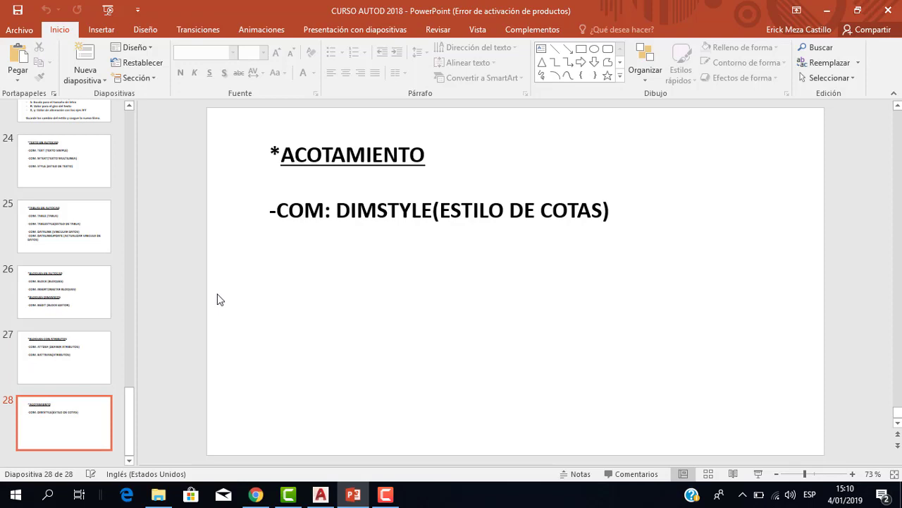
{"action": "left_click", "coordinate": [159, 495]}
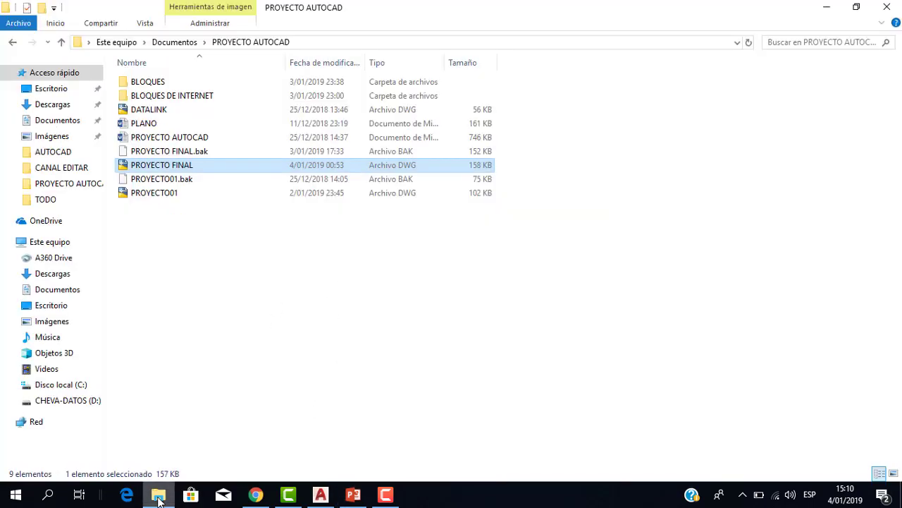
Open the PROYECTO AUTOCAD Word document and dismiss the Office activation notice.
{"action": "double_click", "coordinate": [147, 138]}
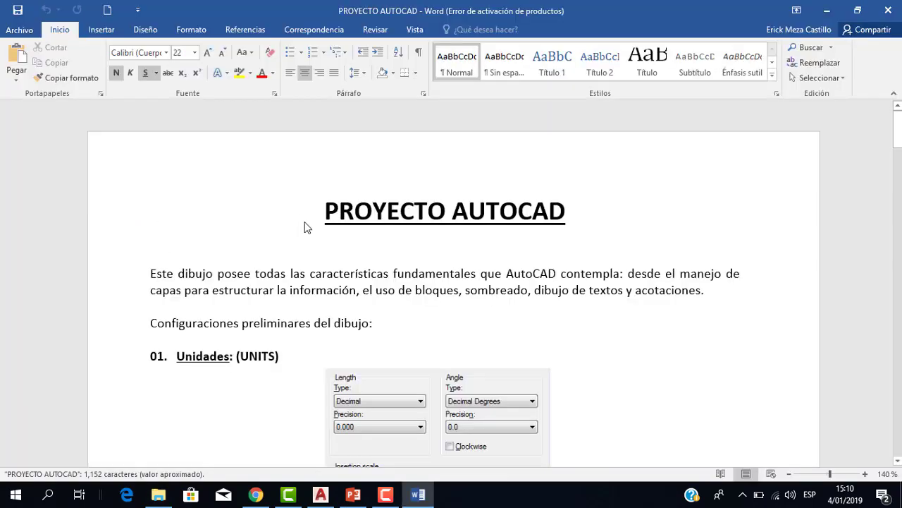
{"action": "scroll", "coordinate": [810, 241], "scroll_direction": "down", "scroll_amount": 5}
{"action": "scroll", "coordinate": [811, 241], "scroll_direction": "down", "scroll_amount": 3}
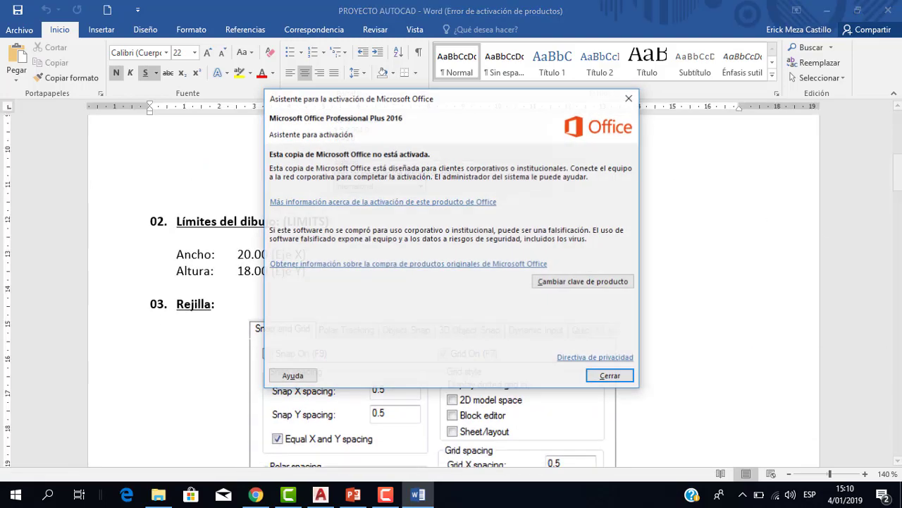
{"action": "left_click", "coordinate": [628, 100]}
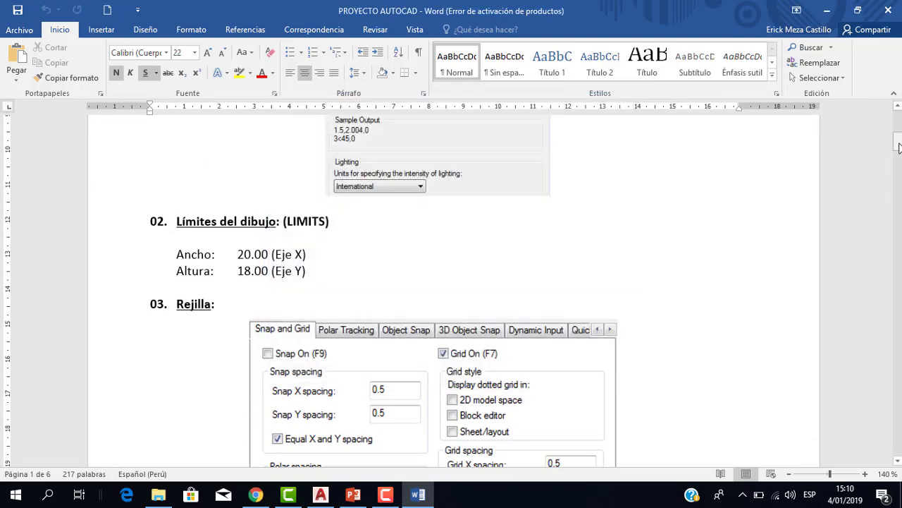
Scroll to section 11 'Estilos de Cotas' showing the Cota_C style screenshots.
{"action": "mouse_move", "coordinate": [898, 144]}
{"action": "left_mouse_down"}
{"action": "mouse_move", "coordinate": [886, 371]}
{"action": "mouse_move", "coordinate": [896, 307]}
{"action": "mouse_move", "coordinate": [897, 318]}
{"action": "left_mouse_up"}
{"action": "scroll", "coordinate": [641, 346], "scroll_direction": "down", "scroll_amount": 1}
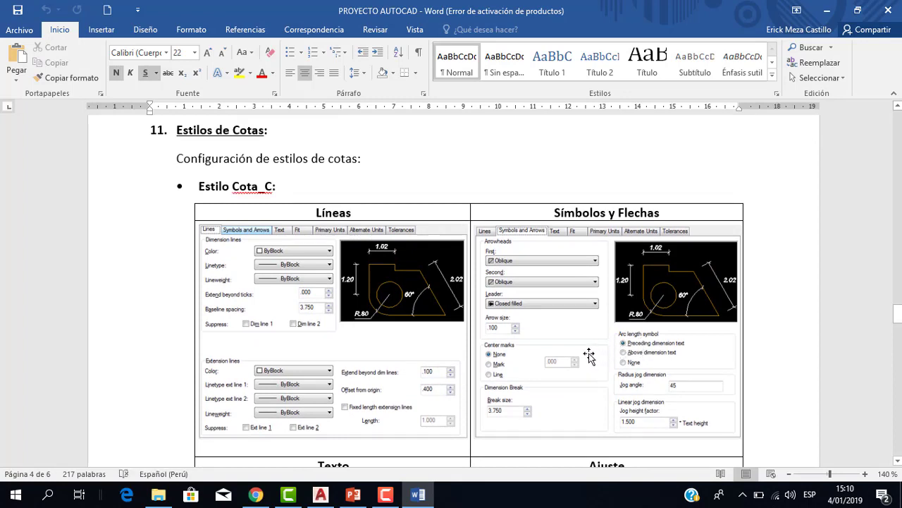
{"action": "scroll", "coordinate": [589, 356], "scroll_direction": "down", "scroll_amount": 1}
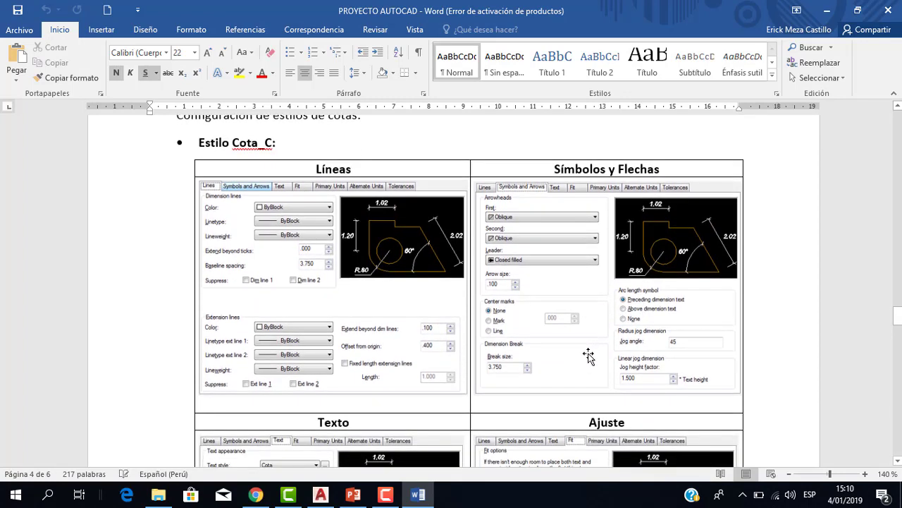
{"action": "scroll", "coordinate": [588, 356], "scroll_direction": "up", "scroll_amount": 1}
{"action": "scroll", "coordinate": [588, 356], "scroll_direction": "down", "scroll_amount": 2}
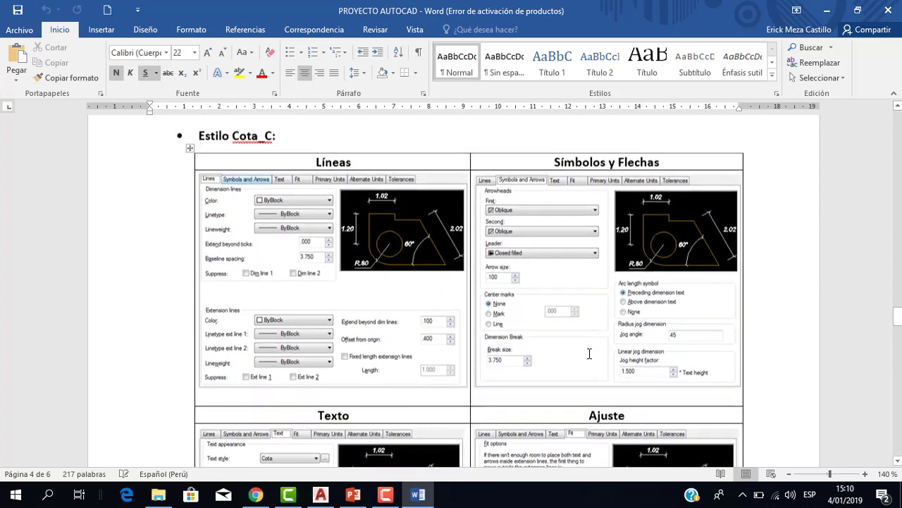
{"action": "scroll", "coordinate": [588, 356], "scroll_direction": "up", "scroll_amount": 4}
{"action": "scroll", "coordinate": [588, 356], "scroll_direction": "down", "scroll_amount": 3}
{"action": "scroll", "coordinate": [589, 356], "scroll_direction": "up", "scroll_amount": 2}
{"action": "scroll", "coordinate": [589, 356], "scroll_direction": "down", "scroll_amount": 1}
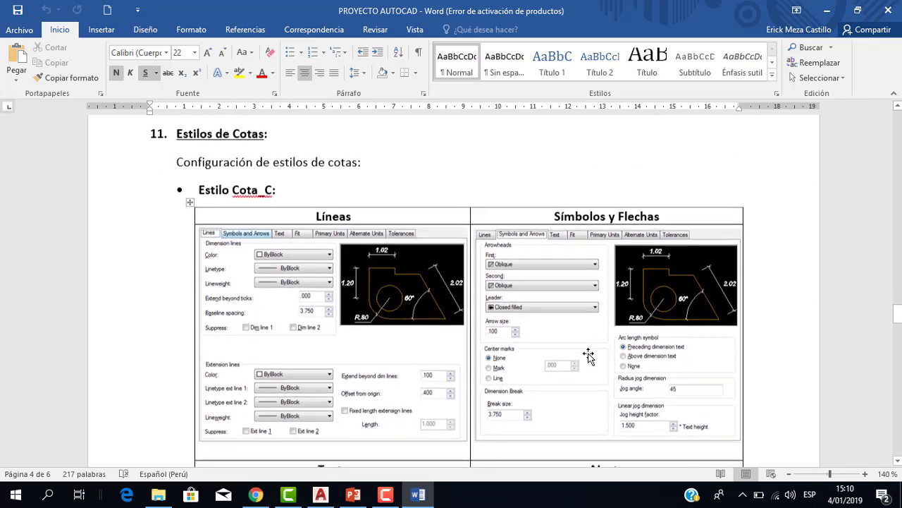
Return to the PROYECTO FINAL floor plan in AutoCAD and zoom and pan around it.
{"action": "left_click", "coordinate": [320, 494]}
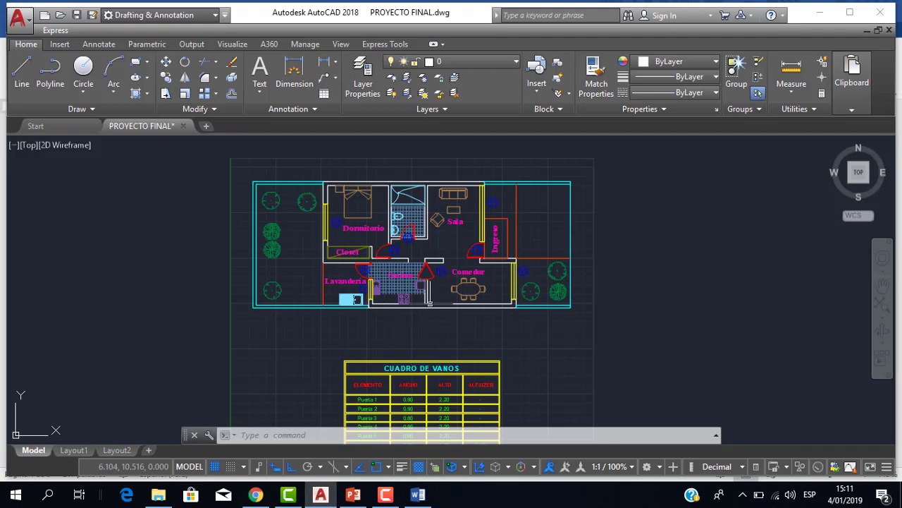
{"action": "scroll", "coordinate": [423, 303], "scroll_direction": "down", "scroll_amount": 2}
{"action": "scroll", "coordinate": [419, 316], "scroll_direction": "up", "scroll_amount": 2}
{"action": "scroll", "coordinate": [418, 313], "scroll_direction": "up", "scroll_amount": 2}
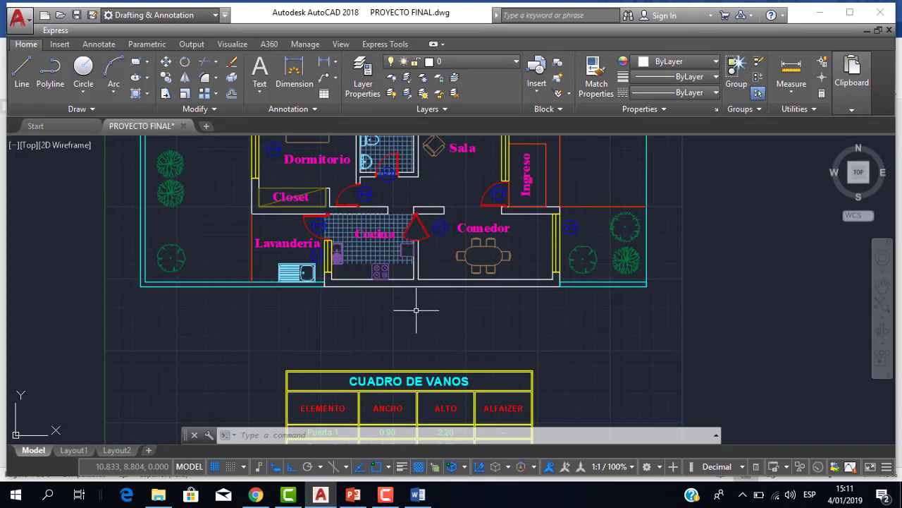
{"action": "scroll", "coordinate": [423, 318], "scroll_direction": "down", "scroll_amount": 2}
{"action": "scroll", "coordinate": [456, 340], "scroll_direction": "down", "scroll_amount": 1}
{"action": "scroll", "coordinate": [418, 329], "scroll_direction": "up", "scroll_amount": 2}
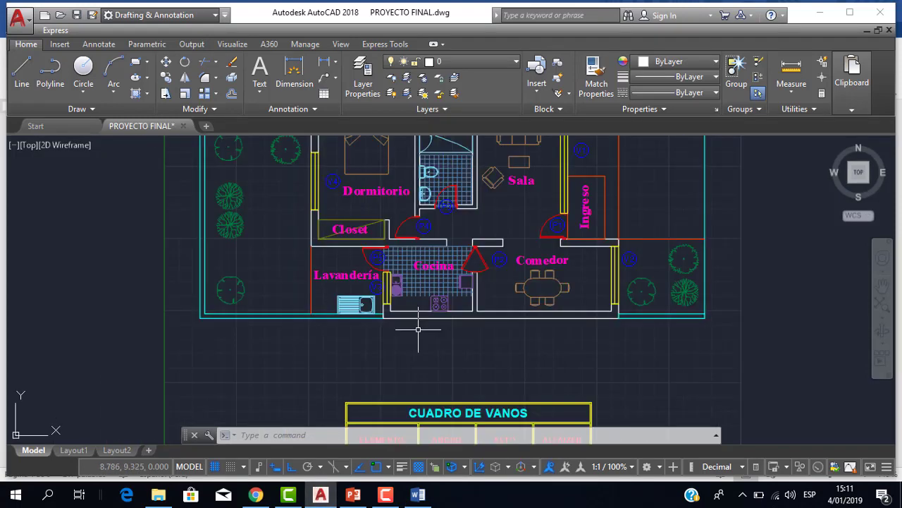
{"action": "scroll", "coordinate": [418, 328], "scroll_direction": "down", "scroll_amount": 2}
{"action": "middle_click_drag", "start_coordinate": [418, 329], "coordinate": [397, 298]}
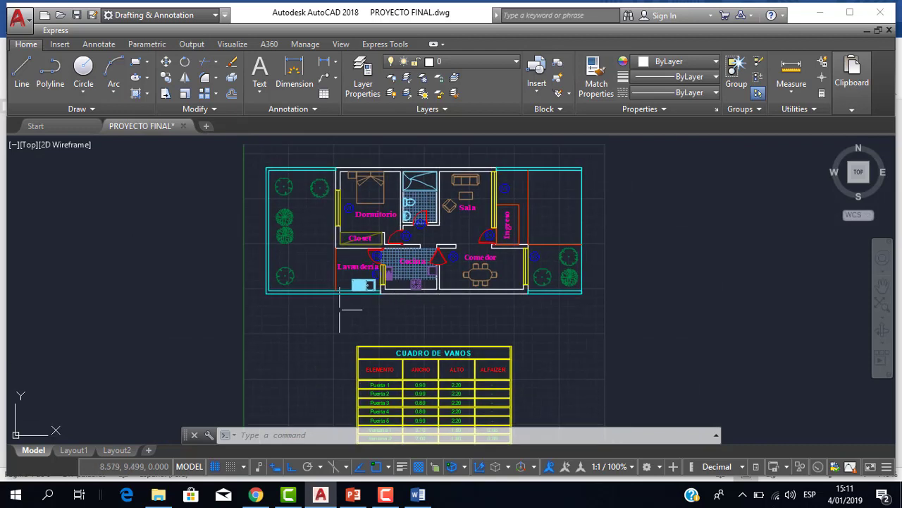
Start a new drawing, Drawing1, from the acadiso.dwt template on the Start page.
{"action": "left_click", "coordinate": [50, 126]}
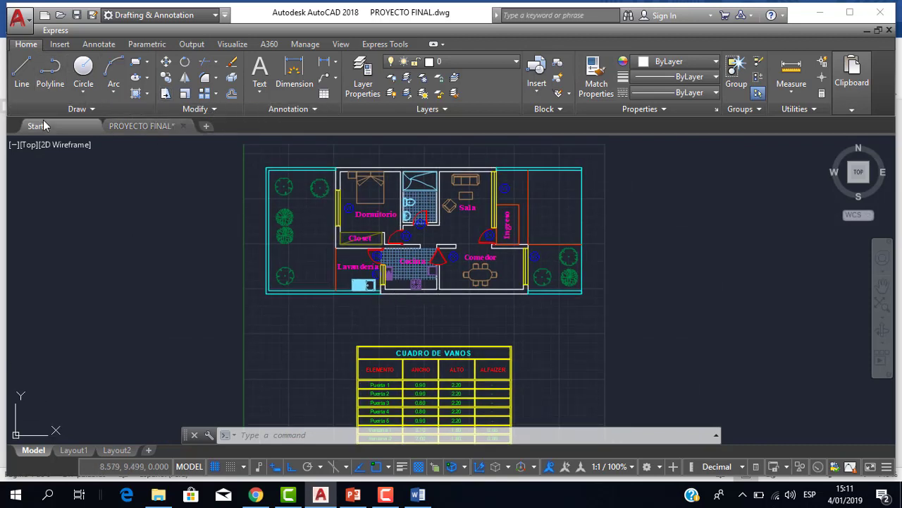
{"action": "left_click", "coordinate": [163, 328]}
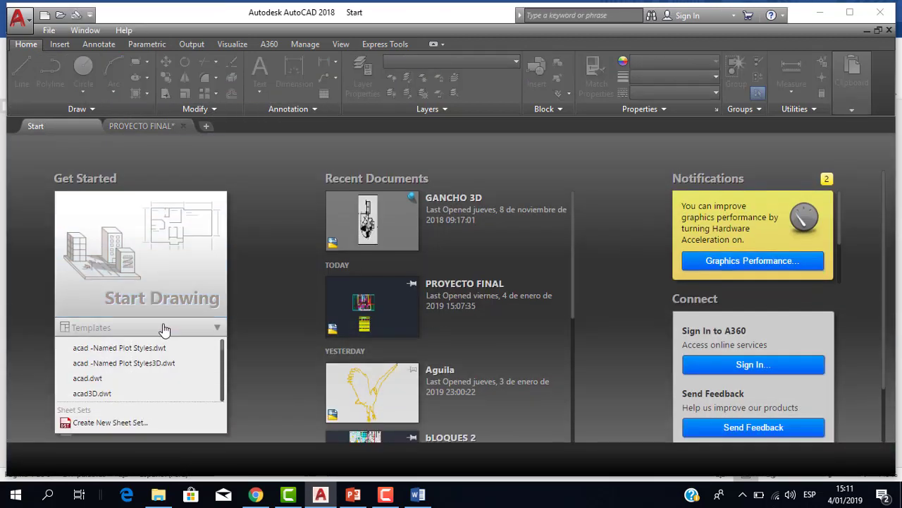
{"action": "scroll", "coordinate": [127, 387], "scroll_direction": "down", "scroll_amount": 2}
{"action": "left_click", "coordinate": [127, 378]}
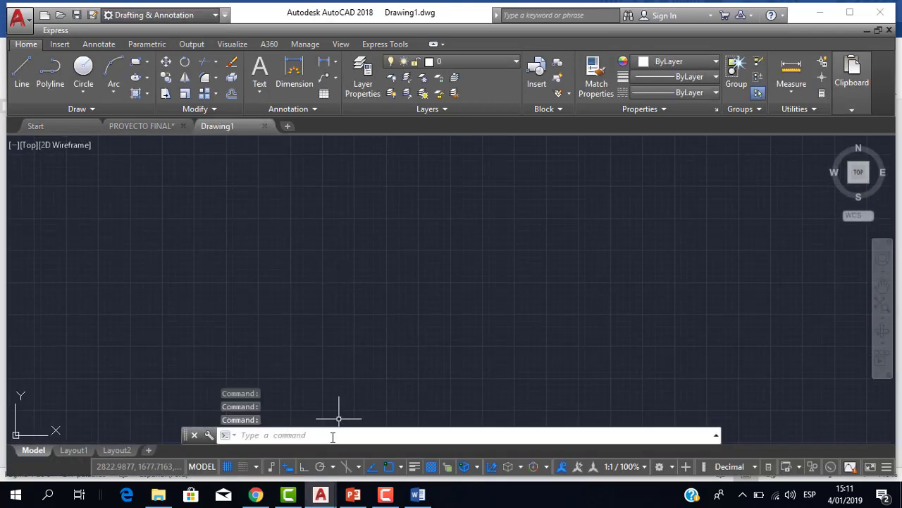
{"action": "scroll", "coordinate": [370, 256], "scroll_direction": "down", "scroll_amount": 2}
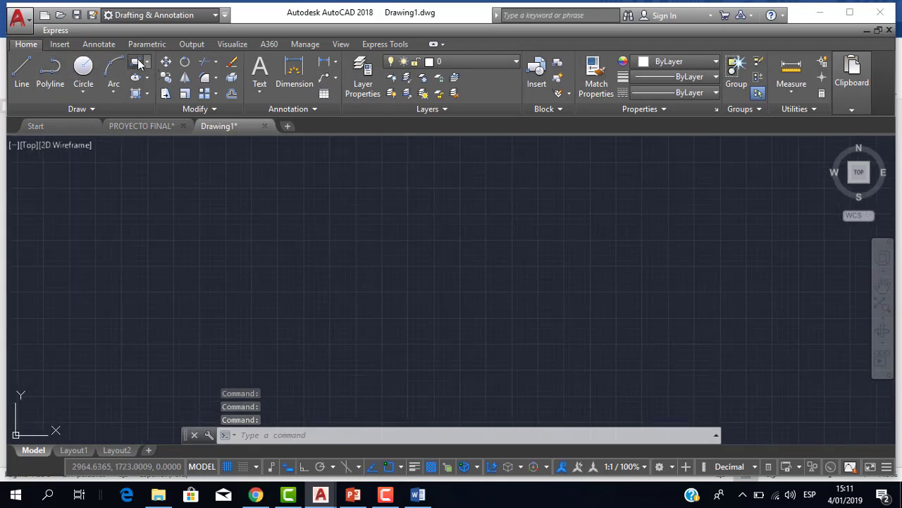
Draw a 100 × 100 square with the Rectangle tool's Dimensions option.
{"action": "left_click", "coordinate": [138, 63]}
{"action": "left_click", "coordinate": [363, 216]}
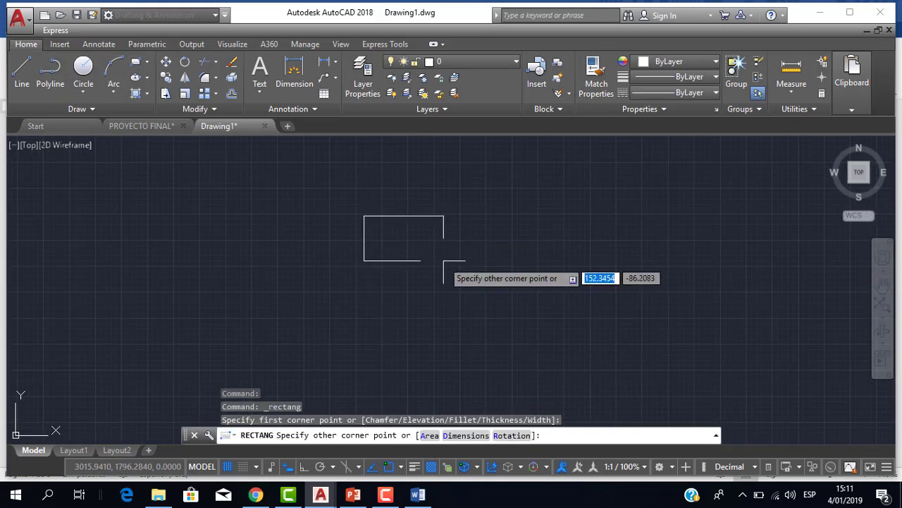
{"action": "key", "text": "Down"}
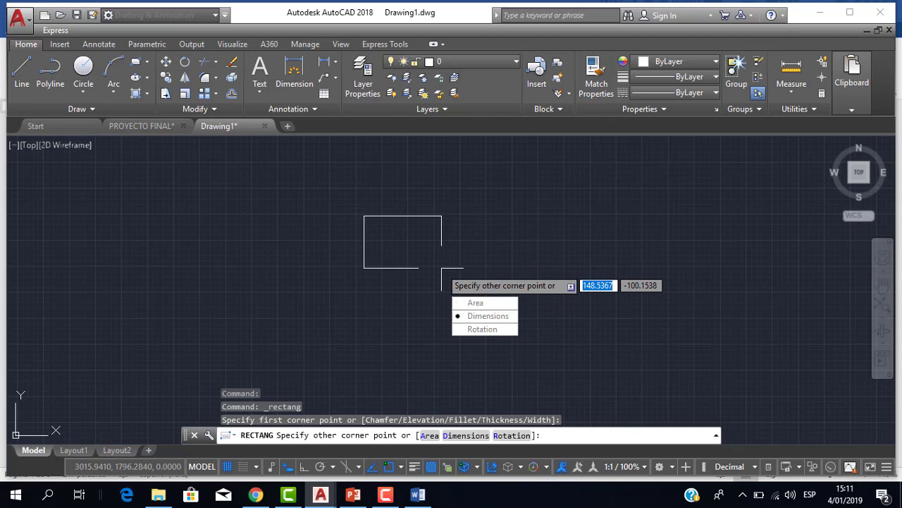
{"action": "key", "text": "Return"}
{"action": "key", "text": "Return"}
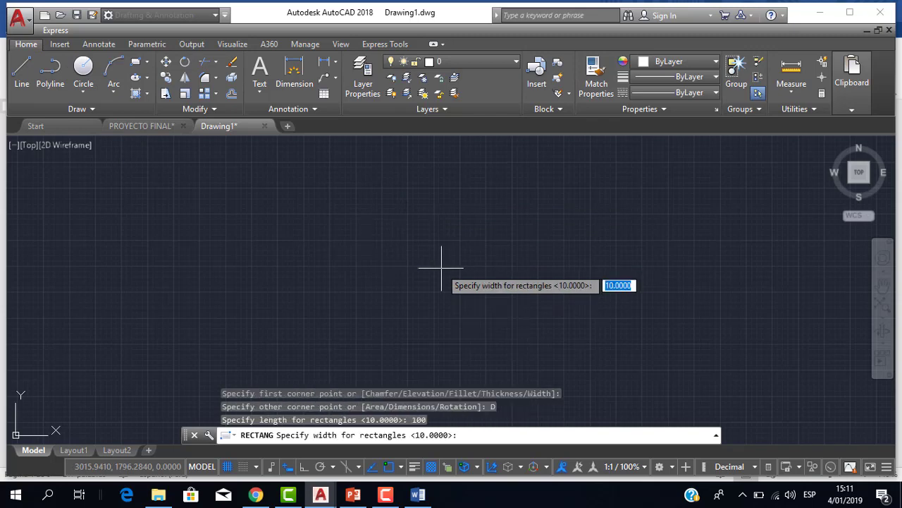
{"action": "key", "text": "Return"}
{"action": "left_click", "coordinate": [444, 263]}
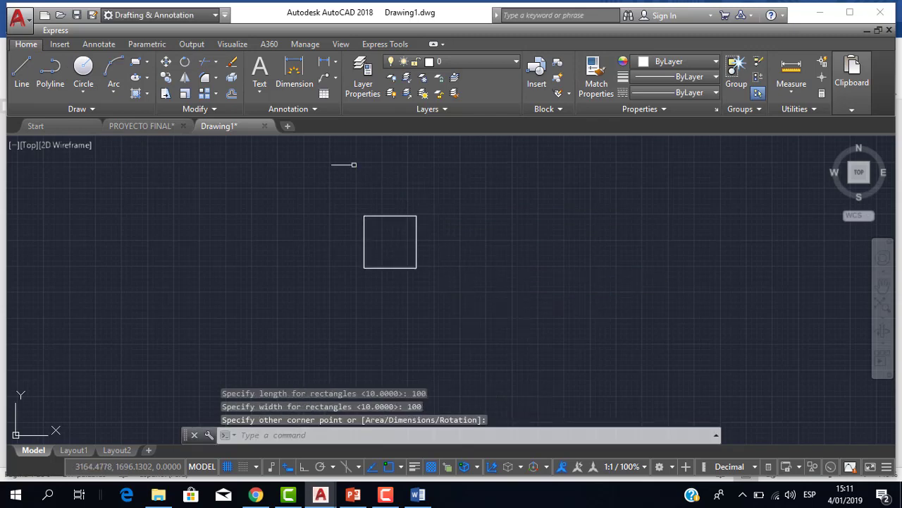
{"action": "scroll", "coordinate": [342, 165], "scroll_direction": "up", "scroll_amount": 4}
{"action": "scroll", "coordinate": [412, 222], "scroll_direction": "down", "scroll_amount": 2}
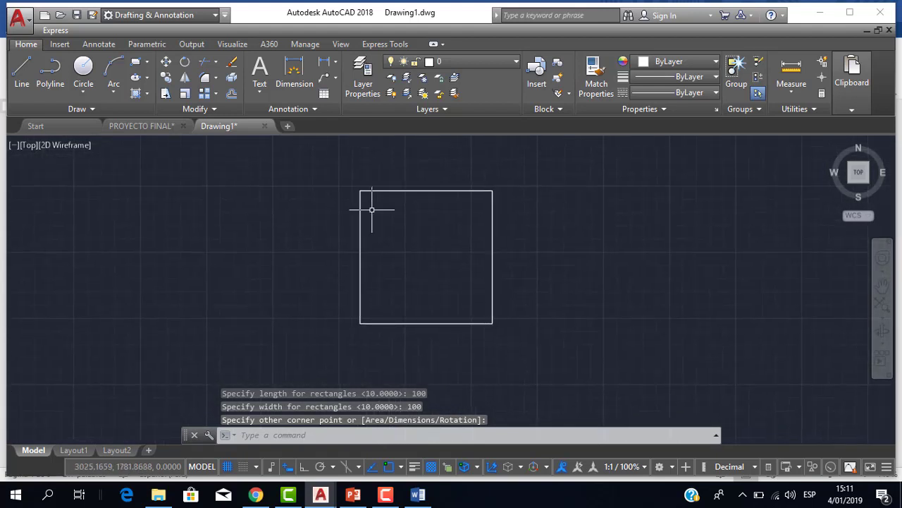
{"action": "middle_click_drag", "start_coordinate": [371, 208], "coordinate": [302, 219]}
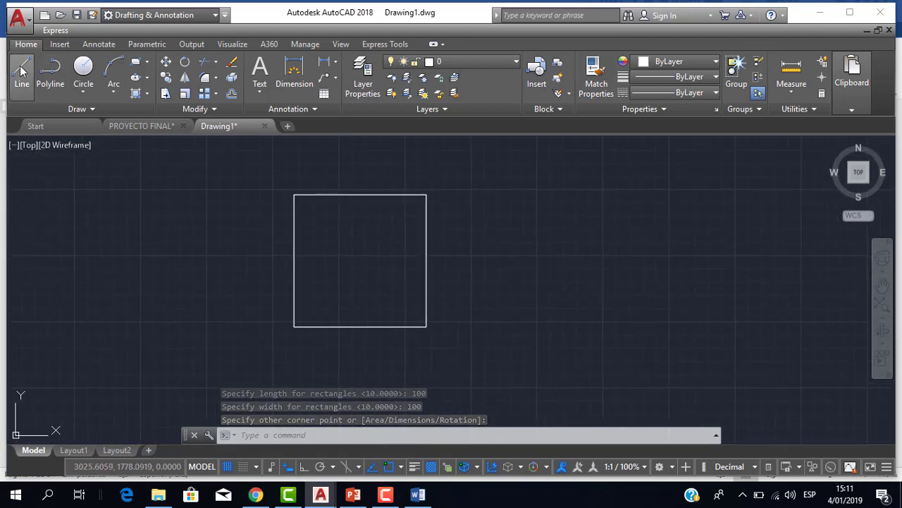
Draw a closed three-line triangle to the right of the square.
{"action": "left_click", "coordinate": [21, 70]}
{"action": "left_click", "coordinate": [498, 318]}
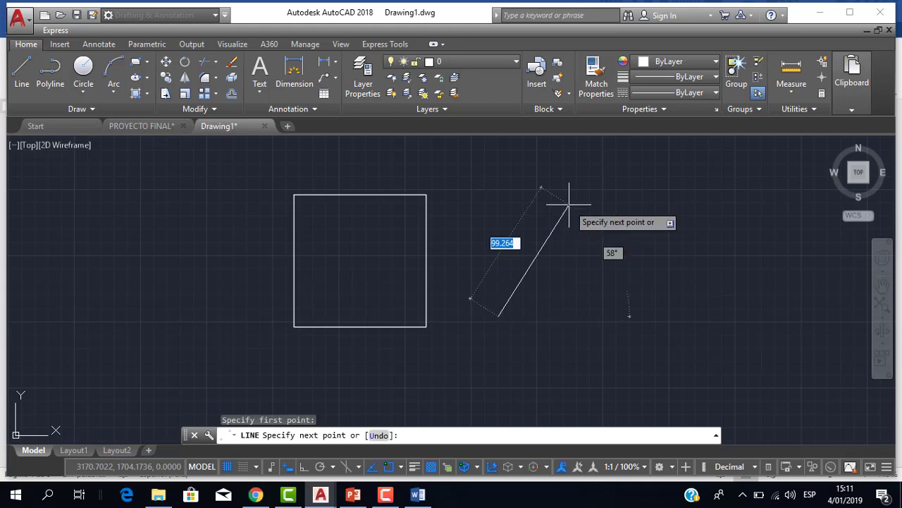
{"action": "left_click", "coordinate": [569, 205]}
{"action": "left_click", "coordinate": [682, 330]}
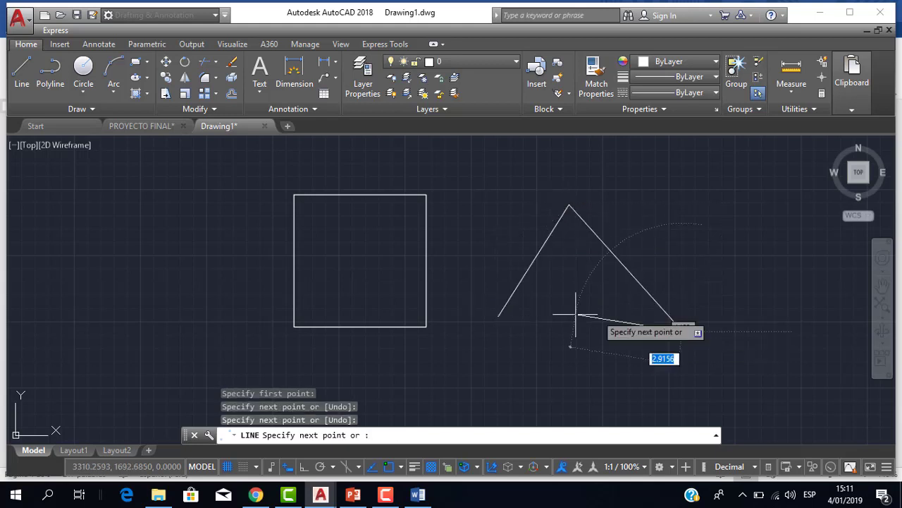
{"action": "left_click", "coordinate": [498, 316]}
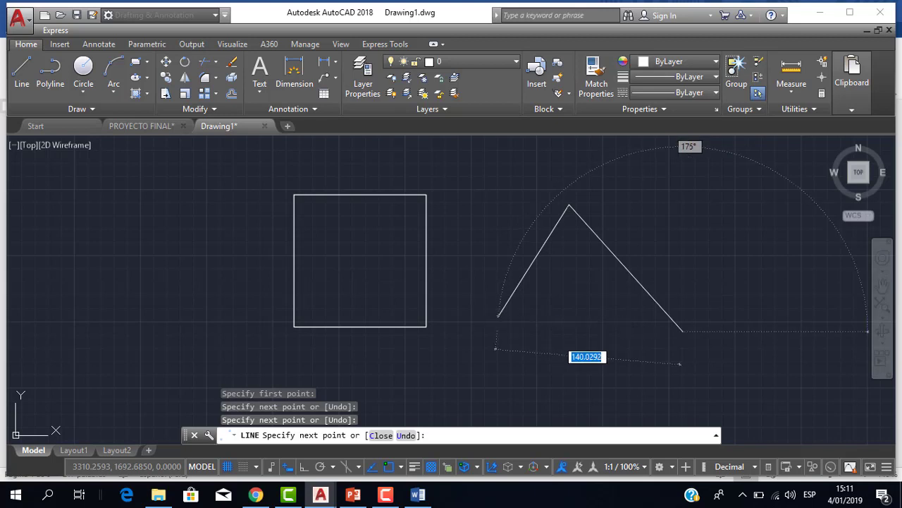
{"action": "key", "text": "Escape"}
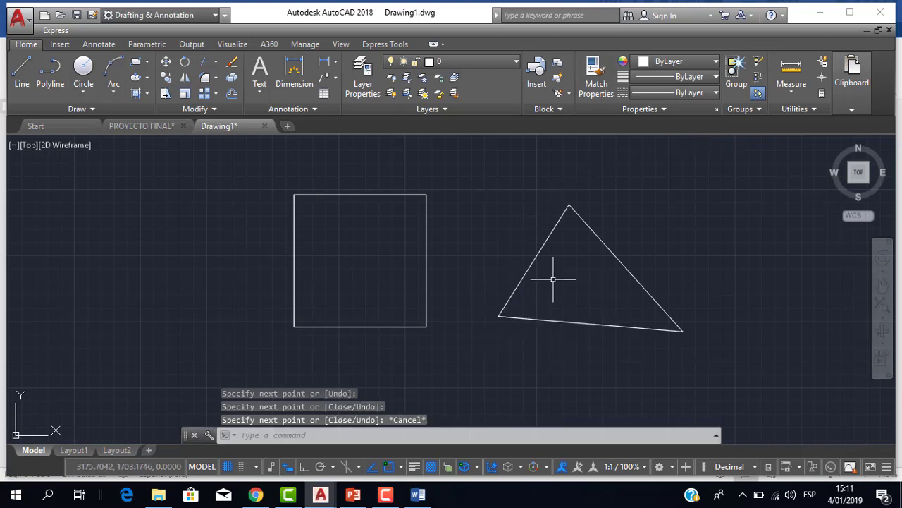
{"action": "mouse_move", "coordinate": [525, 262]}
{"action": "middle_mouse_down"}
{"action": "mouse_move", "coordinate": [499, 282]}
{"action": "mouse_move", "coordinate": [532, 276]}
{"action": "mouse_move", "coordinate": [532, 229]}
{"action": "middle_mouse_up"}
Draw three circles of different sizes in a row below the shapes, the left one about radius 58.
{"action": "type", "text": "c"}
{"action": "key", "text": "Return"}
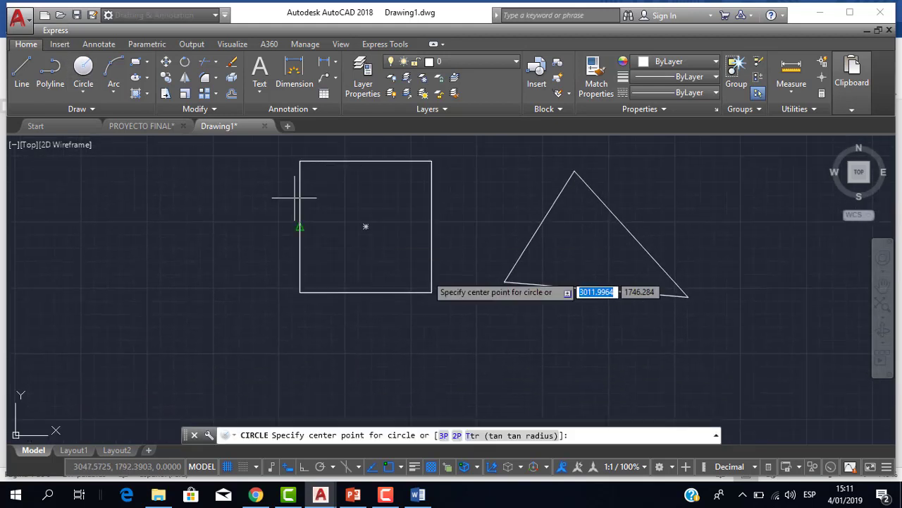
{"action": "left_click", "coordinate": [487, 347]}
{"action": "left_click", "coordinate": [452, 295]}
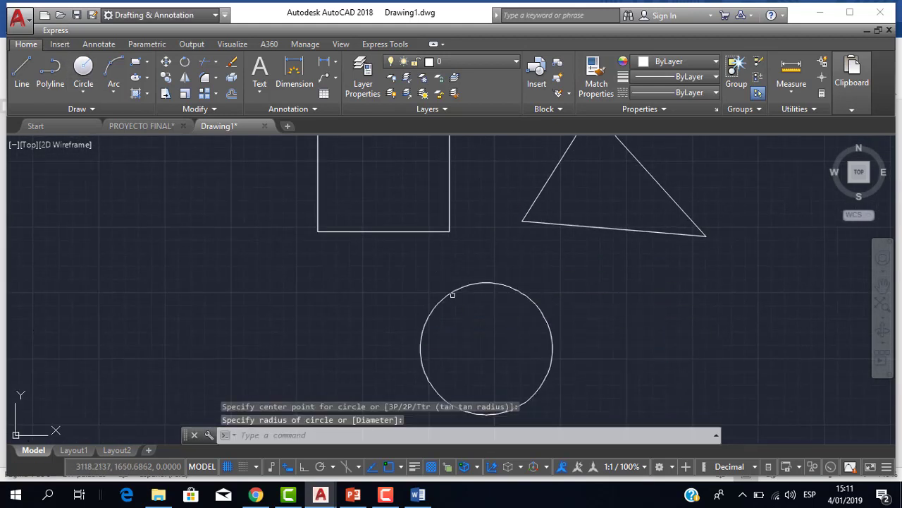
{"action": "key", "text": "Return"}
{"action": "left_click", "coordinate": [645, 335]}
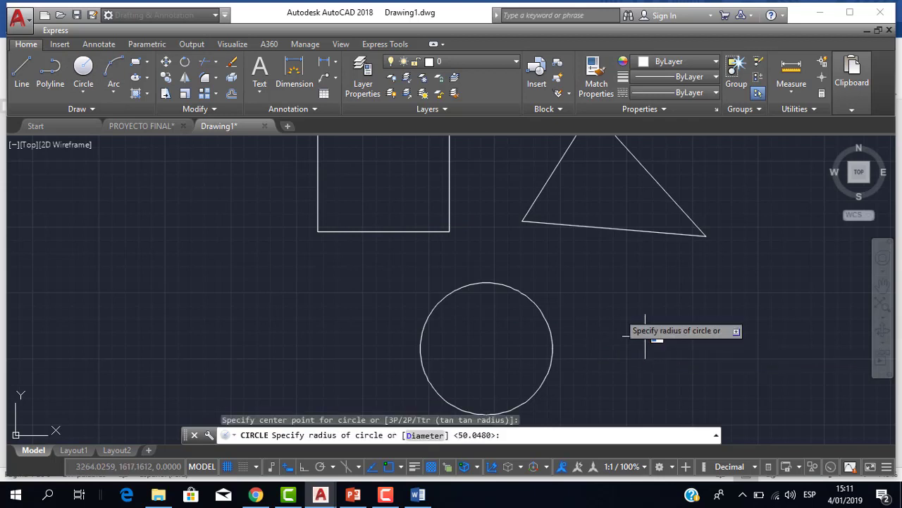
{"action": "left_click", "coordinate": [602, 289]}
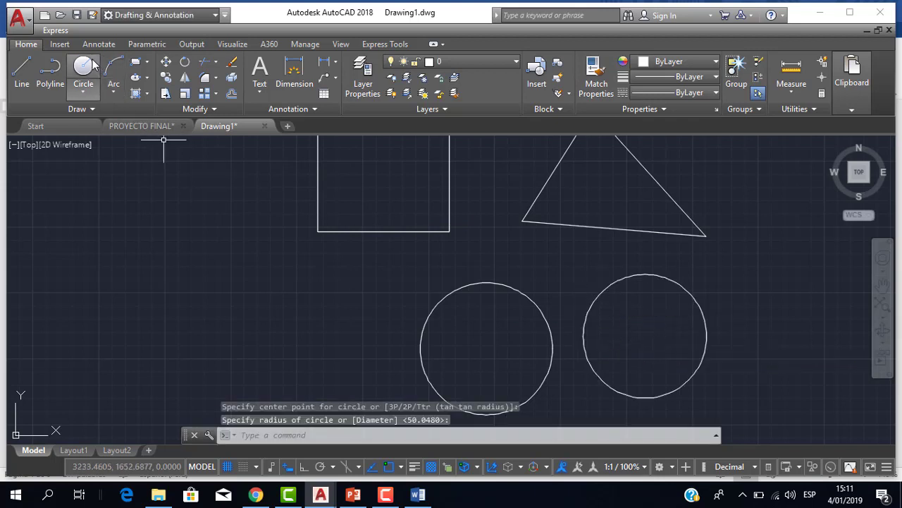
{"action": "key", "text": "Return"}
{"action": "left_click", "coordinate": [323, 348]}
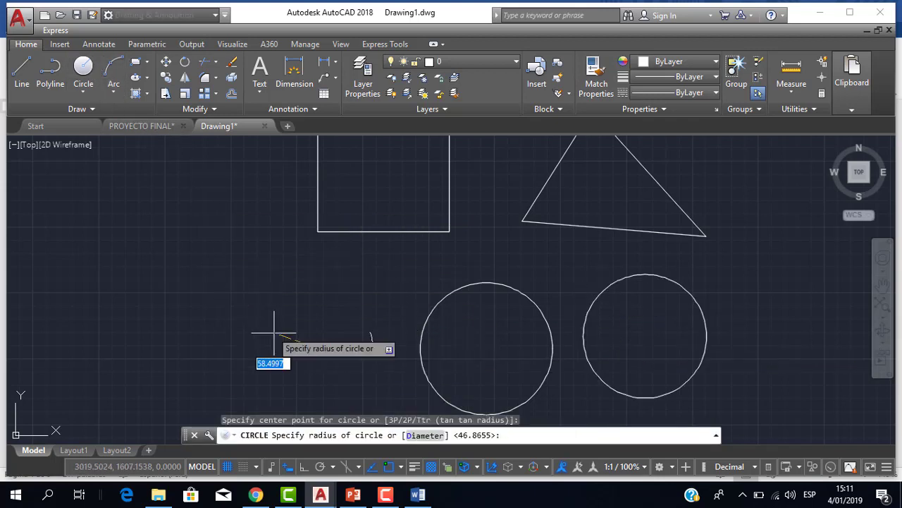
{"action": "left_click", "coordinate": [294, 319]}
{"action": "scroll", "coordinate": [456, 303], "scroll_direction": "down", "scroll_amount": 2}
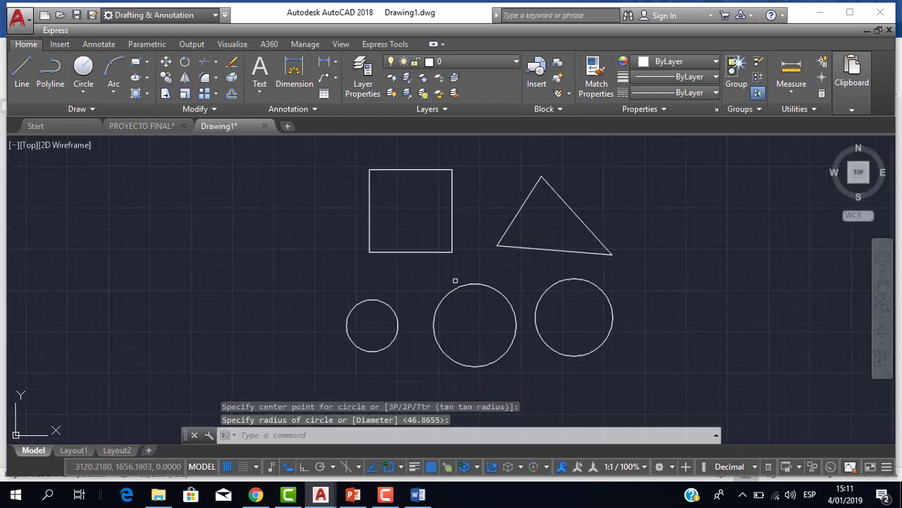
{"action": "middle_click_drag", "start_coordinate": [456, 303], "coordinate": [320, 292]}
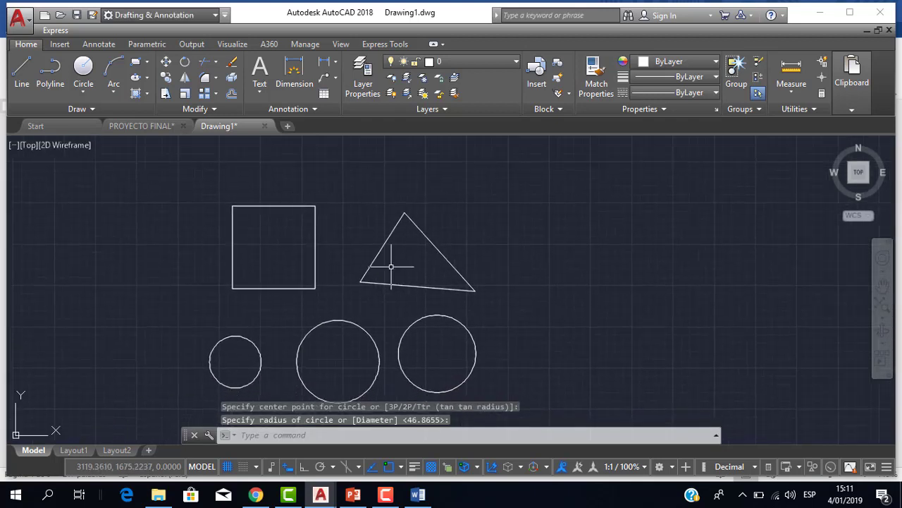
{"action": "middle_click_drag", "start_coordinate": [391, 266], "coordinate": [446, 241]}
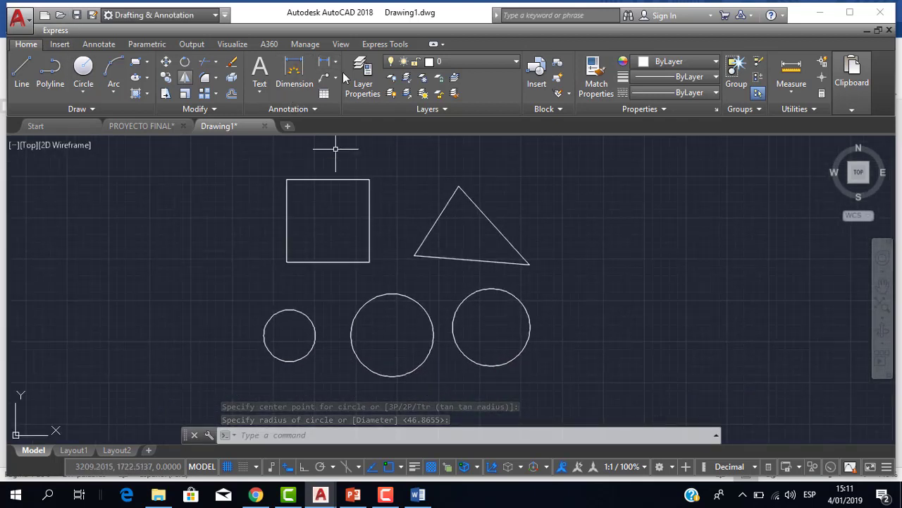
Glance at the dimension-type list, then switch to the Annotate tab.
{"action": "left_click", "coordinate": [337, 62]}
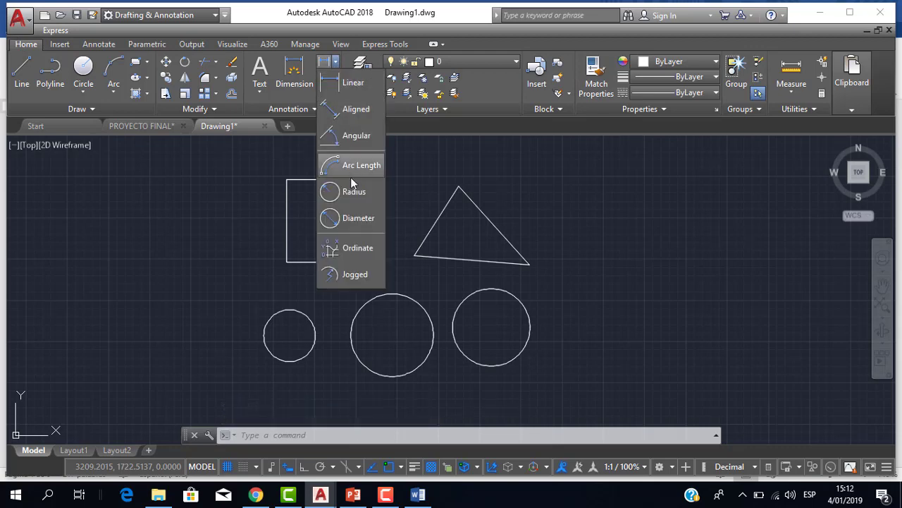
{"action": "left_click", "coordinate": [427, 177]}
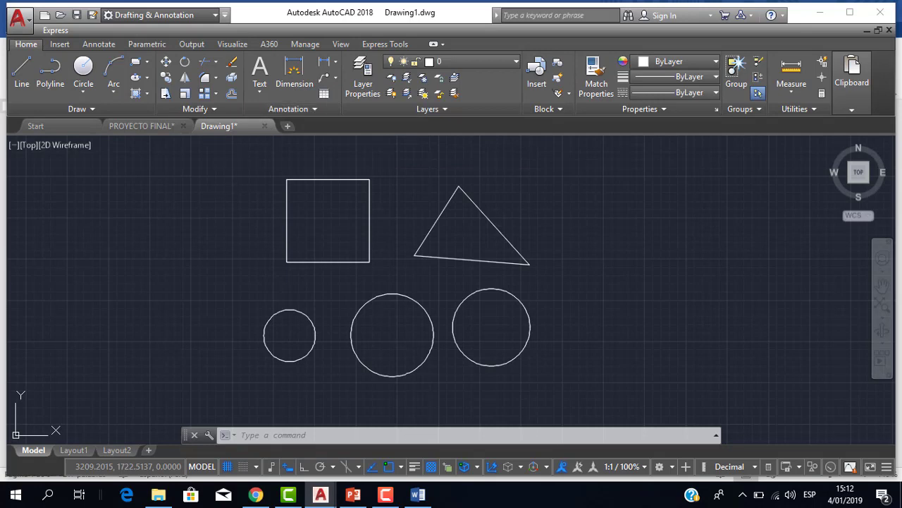
{"action": "left_click", "coordinate": [213, 173]}
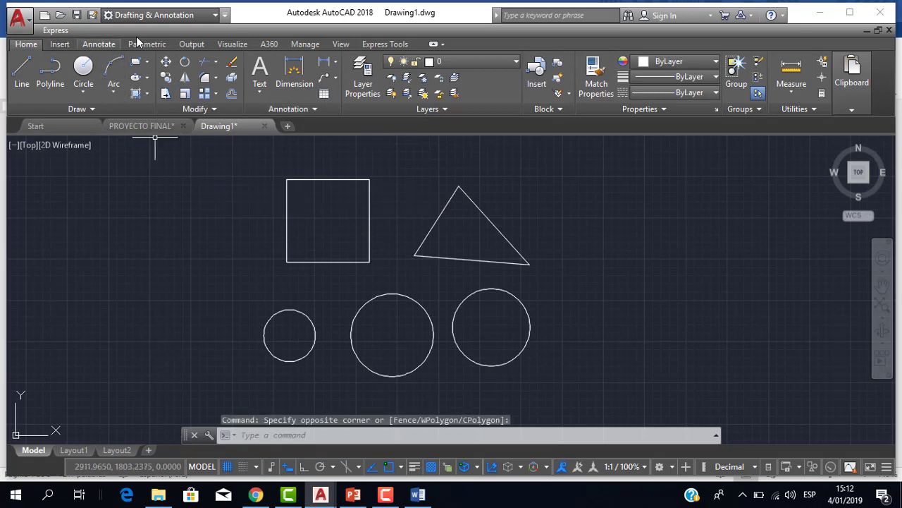
{"action": "left_click", "coordinate": [106, 44]}
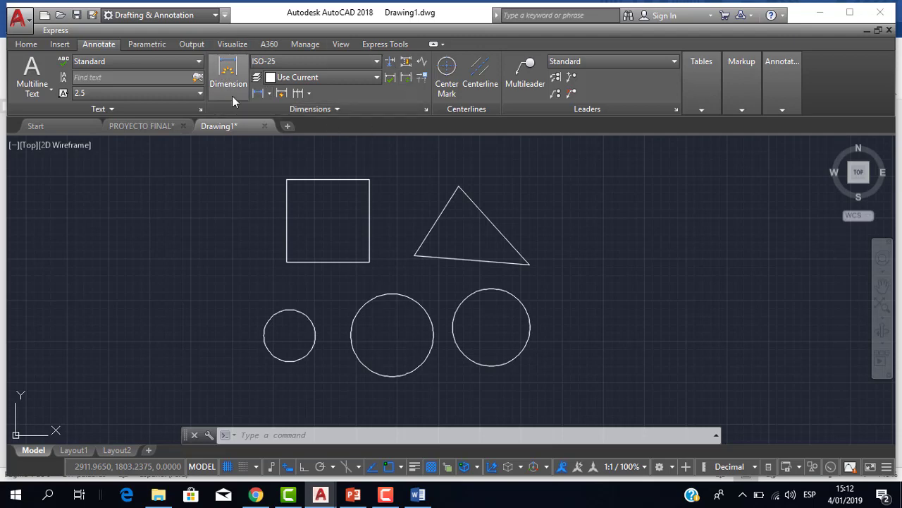
Open the Linear dimension dropdown and look at the Continue and Baseline options.
{"action": "scroll", "coordinate": [324, 158], "scroll_direction": "down", "scroll_amount": 1}
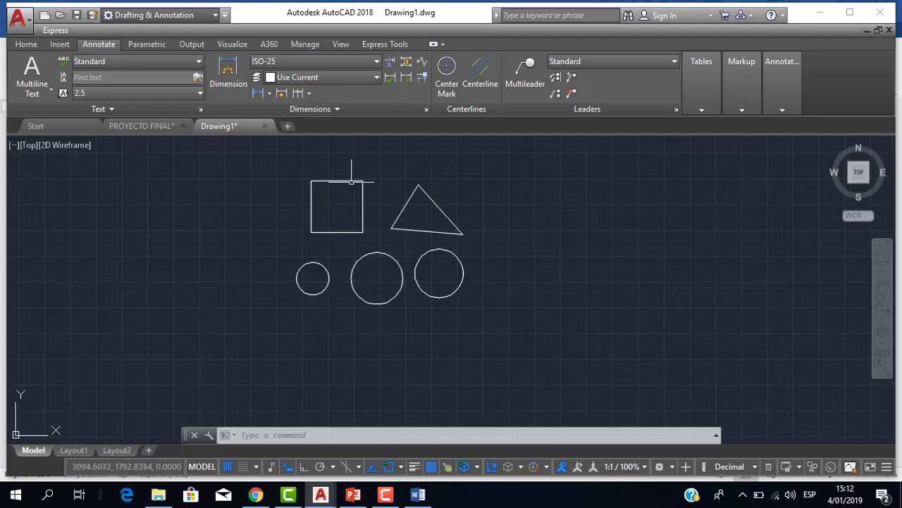
{"action": "scroll", "coordinate": [350, 189], "scroll_direction": "up", "scroll_amount": 1}
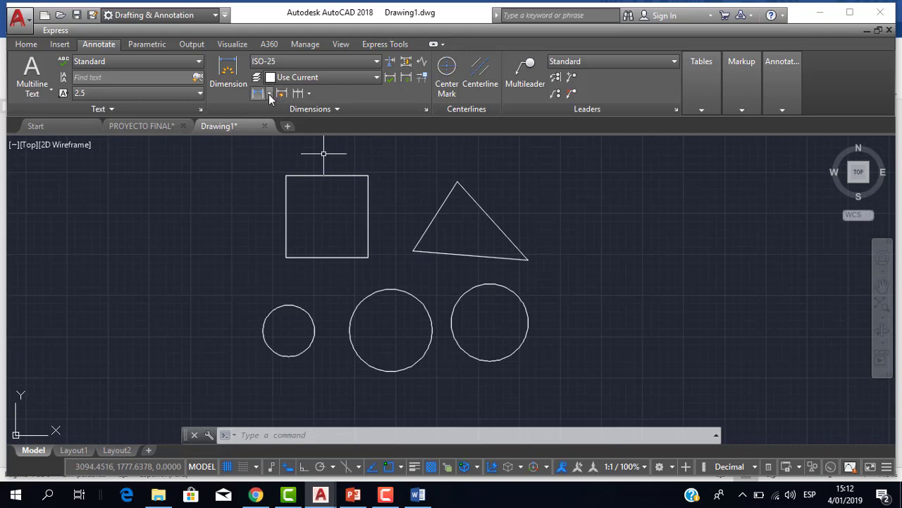
{"action": "left_click", "coordinate": [269, 95]}
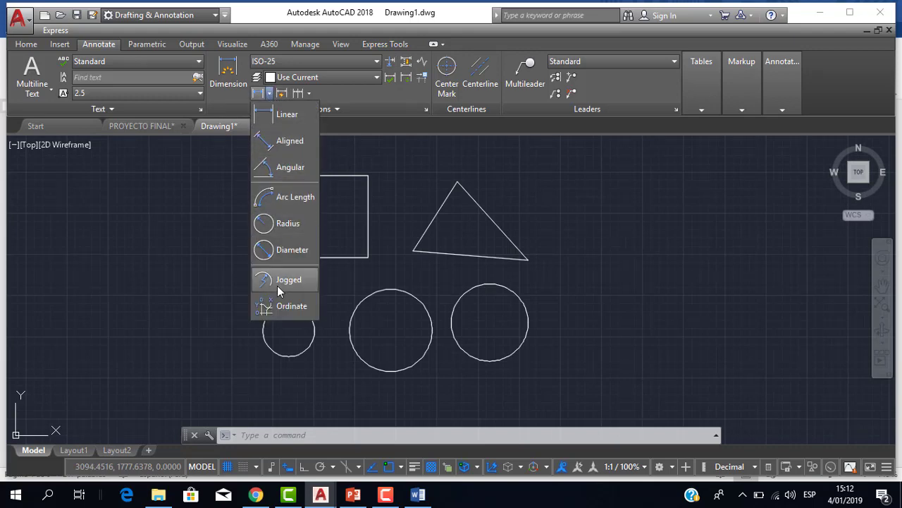
{"action": "left_click", "coordinate": [309, 95]}
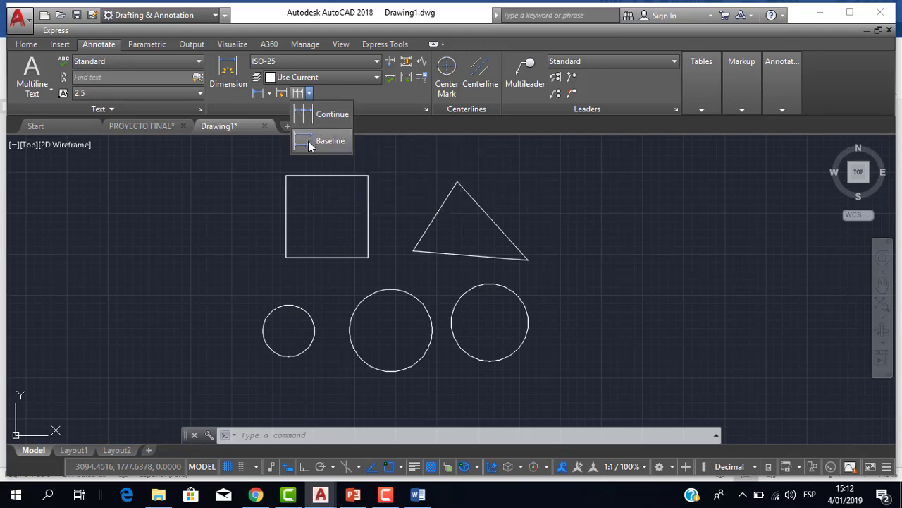
{"action": "scroll", "coordinate": [369, 225], "scroll_direction": "down", "scroll_amount": 2}
{"action": "scroll", "coordinate": [369, 225], "scroll_direction": "up", "scroll_amount": 2}
{"action": "scroll", "coordinate": [369, 226], "scroll_direction": "up", "scroll_amount": 2}
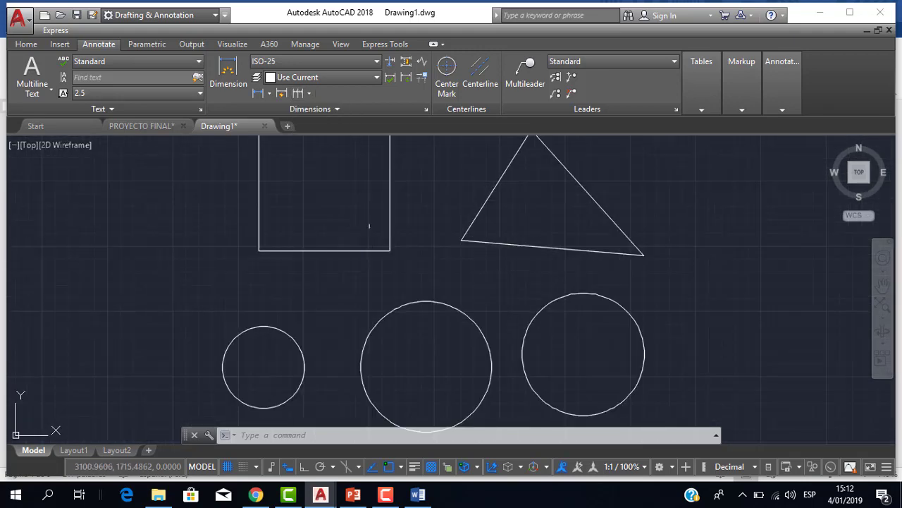
{"action": "middle_click_drag", "start_coordinate": [369, 225], "coordinate": [356, 257]}
{"action": "scroll", "coordinate": [356, 257], "scroll_direction": "down", "scroll_amount": 1}
{"action": "scroll", "coordinate": [358, 256], "scroll_direction": "down", "scroll_amount": 1}
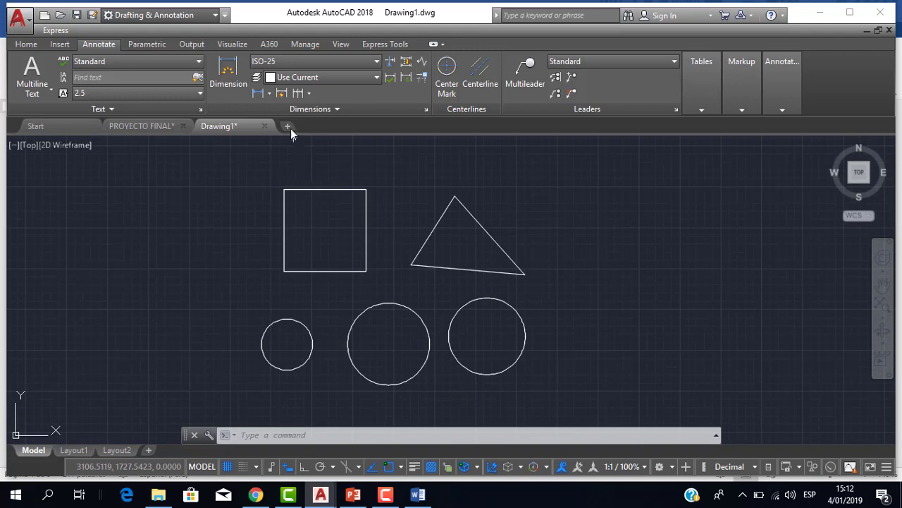
Reopen the dimension-type dropdown while recentring the view on the square.
{"action": "left_click", "coordinate": [270, 94]}
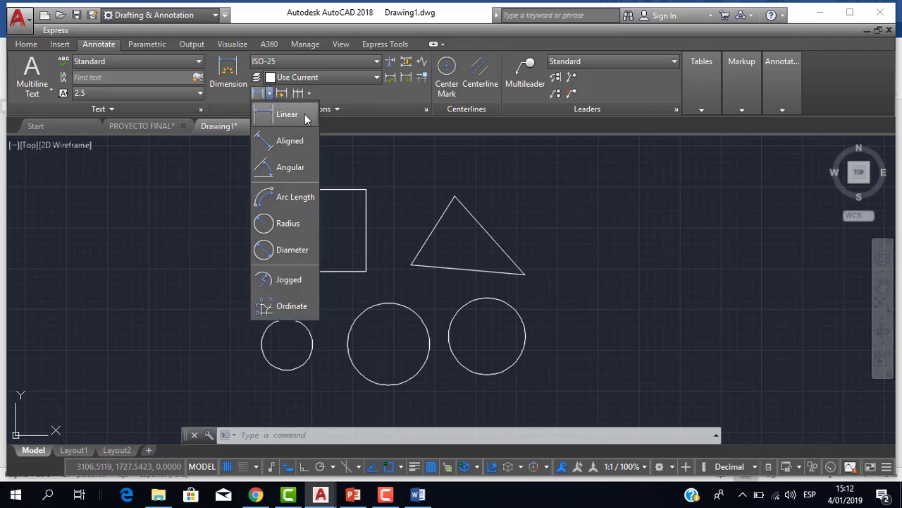
{"action": "scroll", "coordinate": [317, 235], "scroll_direction": "up", "scroll_amount": 2}
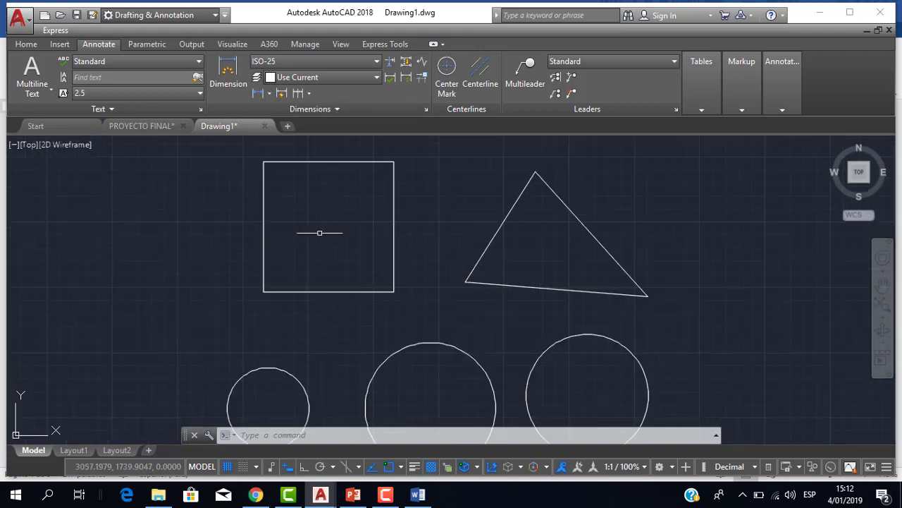
{"action": "middle_click_drag", "start_coordinate": [321, 233], "coordinate": [316, 276]}
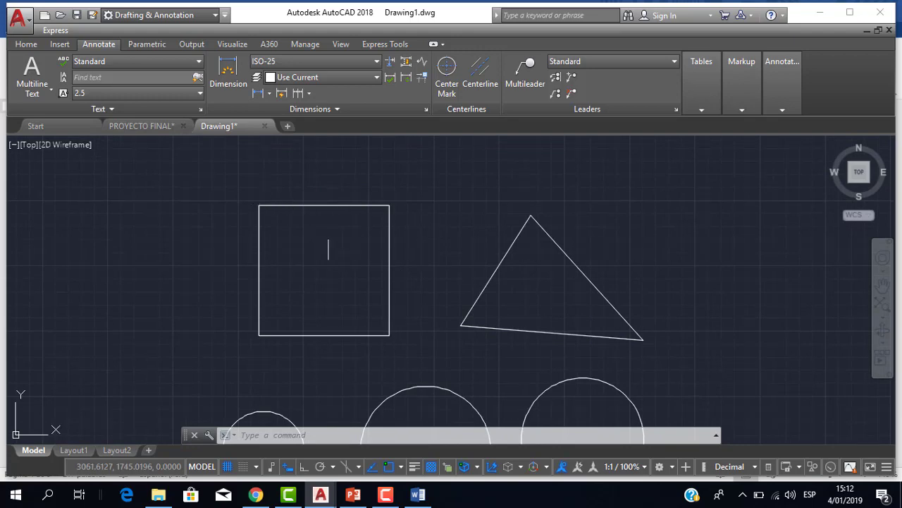
{"action": "scroll", "coordinate": [318, 214], "scroll_direction": "up", "scroll_amount": 2}
{"action": "middle_click_drag", "start_coordinate": [316, 203], "coordinate": [389, 234]}
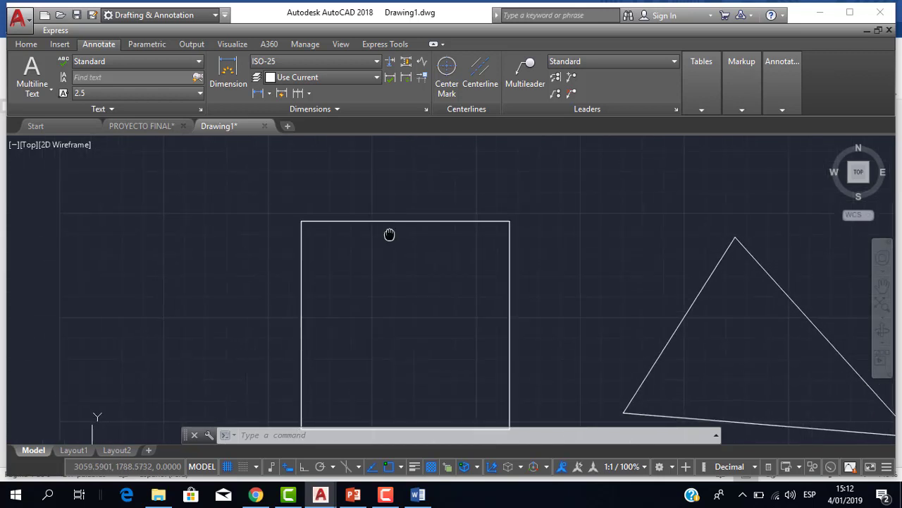
{"action": "scroll", "coordinate": [368, 211], "scroll_direction": "down", "scroll_amount": 2}
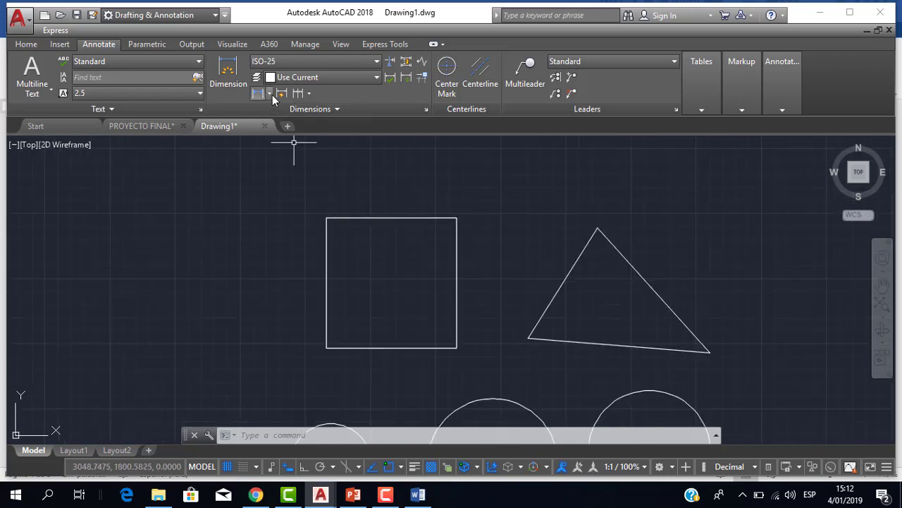
{"action": "left_click", "coordinate": [271, 95]}
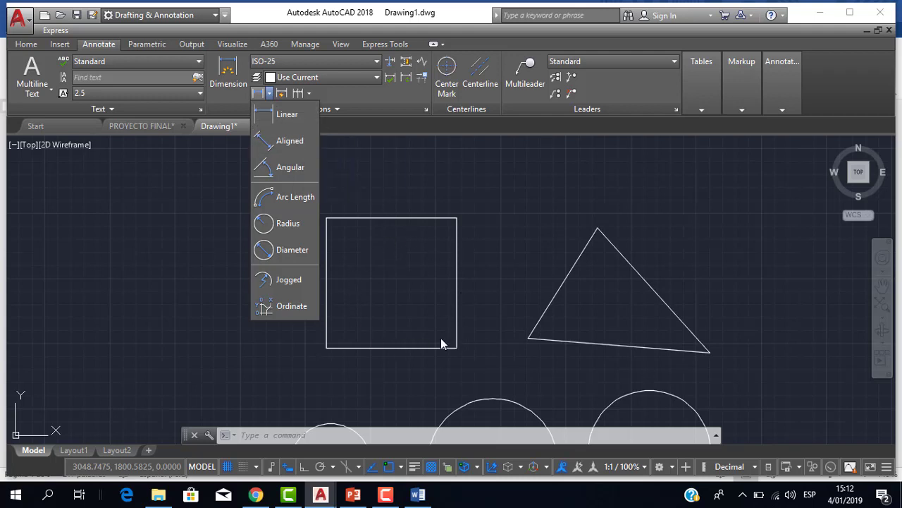
Add a 100 linear dimension along the square's top edge.
{"action": "left_click", "coordinate": [285, 115]}
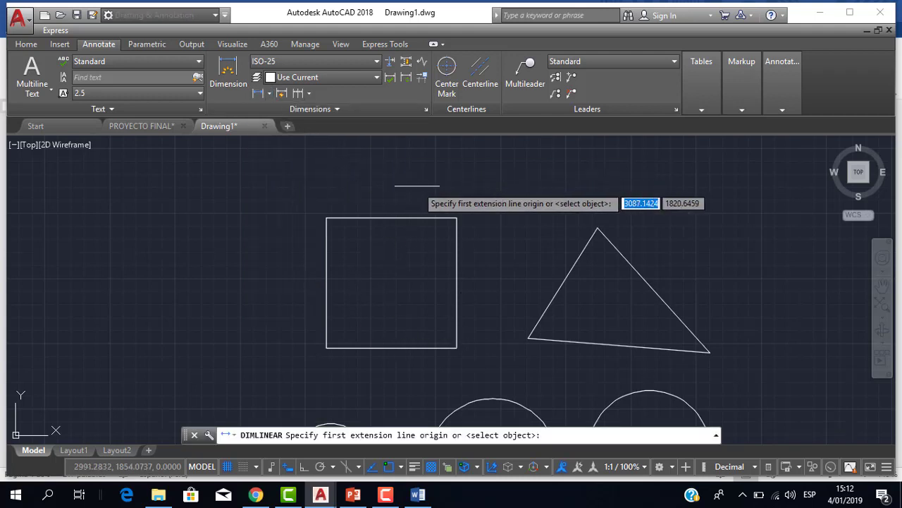
{"action": "middle_click_drag", "start_coordinate": [412, 185], "coordinate": [377, 204]}
{"action": "scroll", "coordinate": [377, 204], "scroll_direction": "up", "scroll_amount": 2}
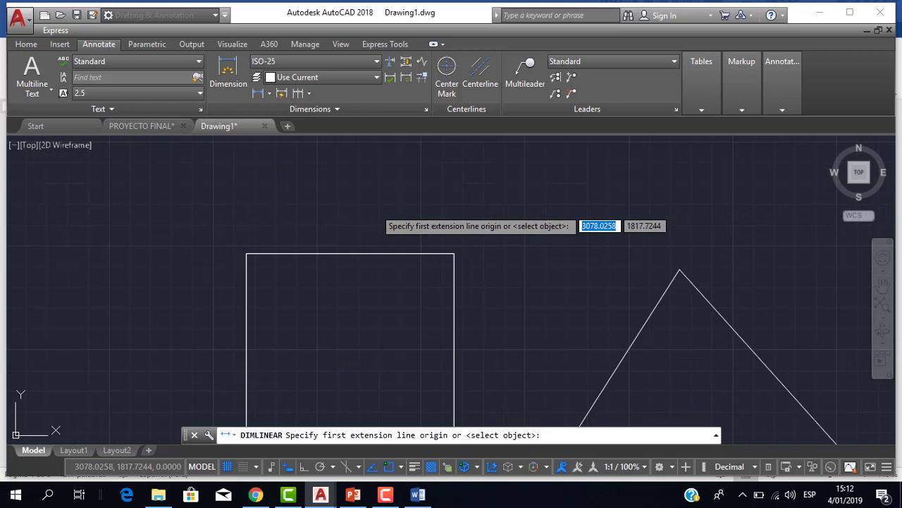
{"action": "left_click", "coordinate": [246, 253]}
{"action": "left_click", "coordinate": [454, 251]}
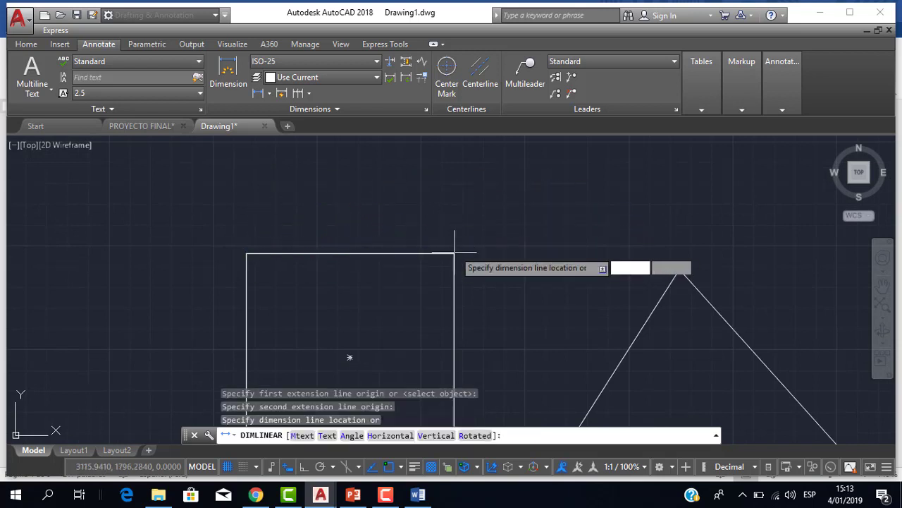
{"action": "left_click", "coordinate": [447, 239]}
{"action": "scroll", "coordinate": [344, 258], "scroll_direction": "up", "scroll_amount": 1}
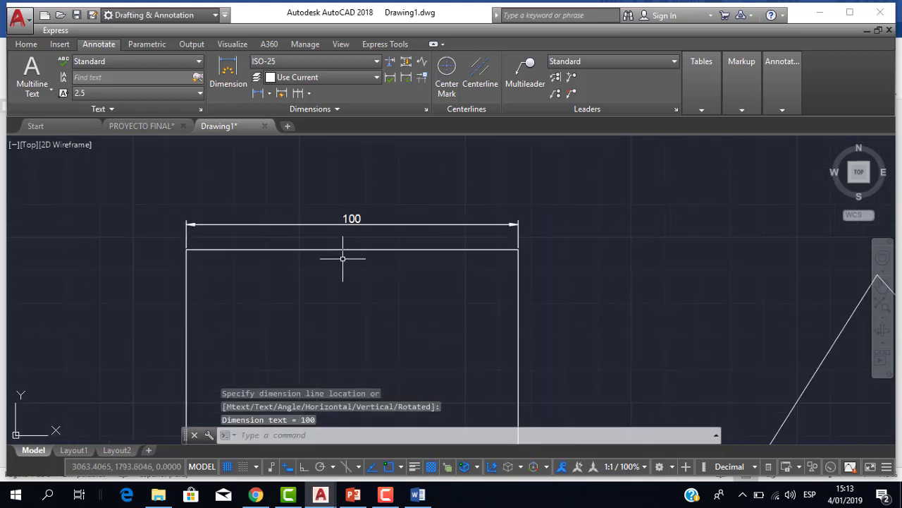
{"action": "mouse_move", "coordinate": [344, 258]}
{"action": "middle_mouse_down"}
{"action": "mouse_move", "coordinate": [393, 197]}
{"action": "mouse_move", "coordinate": [486, 176]}
{"action": "middle_mouse_up"}
{"action": "scroll", "coordinate": [393, 197], "scroll_direction": "down", "scroll_amount": 1}
{"action": "scroll", "coordinate": [387, 199], "scroll_direction": "down", "scroll_amount": 1}
{"action": "scroll", "coordinate": [387, 199], "scroll_direction": "up", "scroll_amount": 2}
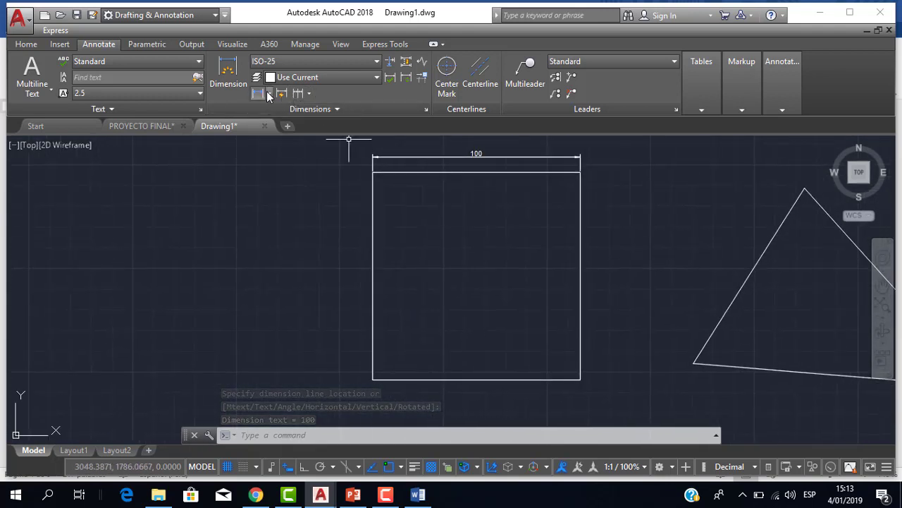
Dimension the square's left edge as 100 by selecting the edge.
{"action": "left_click", "coordinate": [268, 93]}
{"action": "left_click", "coordinate": [287, 124]}
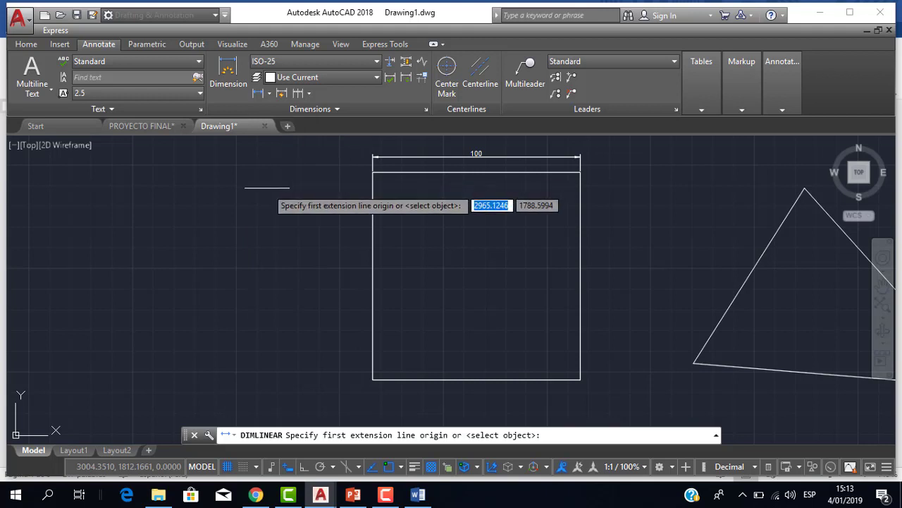
{"action": "key", "text": "Return"}
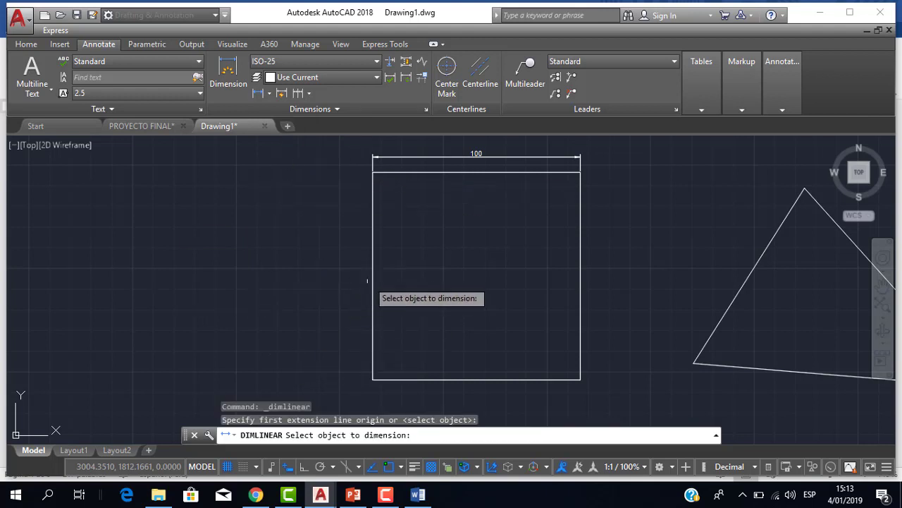
{"action": "left_click", "coordinate": [372, 280]}
{"action": "left_click", "coordinate": [345, 275]}
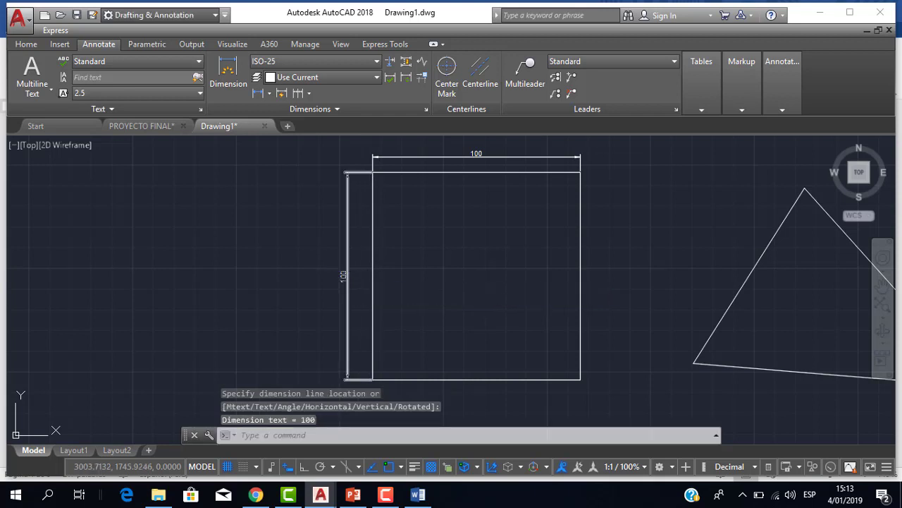
{"action": "scroll", "coordinate": [376, 251], "scroll_direction": "down", "scroll_amount": 2}
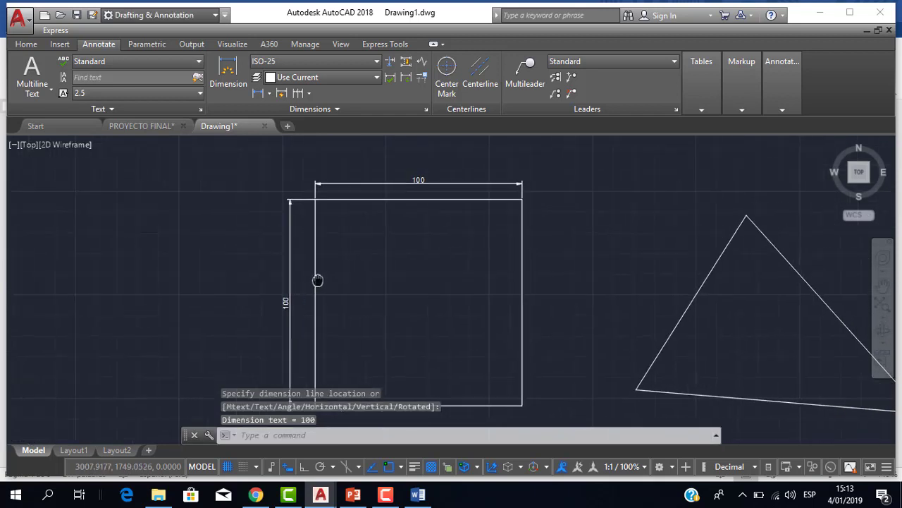
{"action": "scroll", "coordinate": [334, 267], "scroll_direction": "up", "scroll_amount": 2}
{"action": "scroll", "coordinate": [334, 267], "scroll_direction": "down", "scroll_amount": 2}
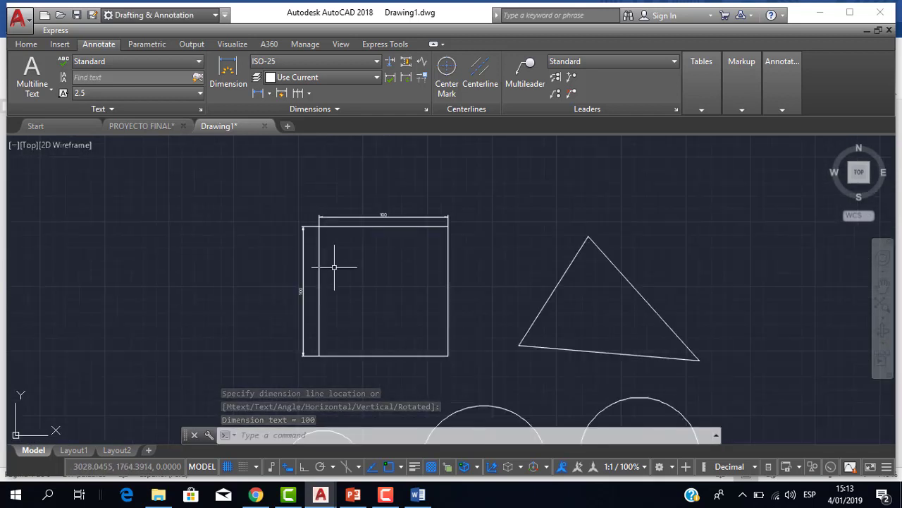
Dimension the square's bottom edge as 100, placed below the square.
{"action": "left_click", "coordinate": [270, 93]}
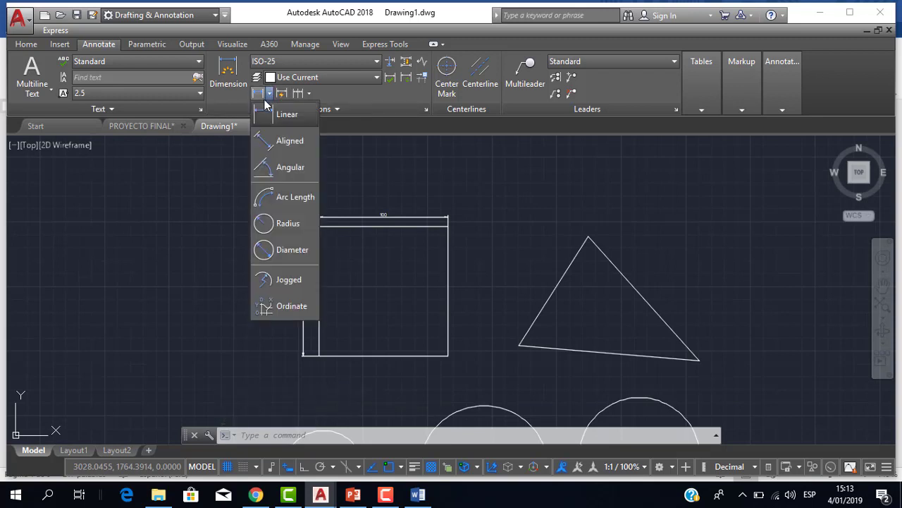
{"action": "left_click", "coordinate": [280, 116]}
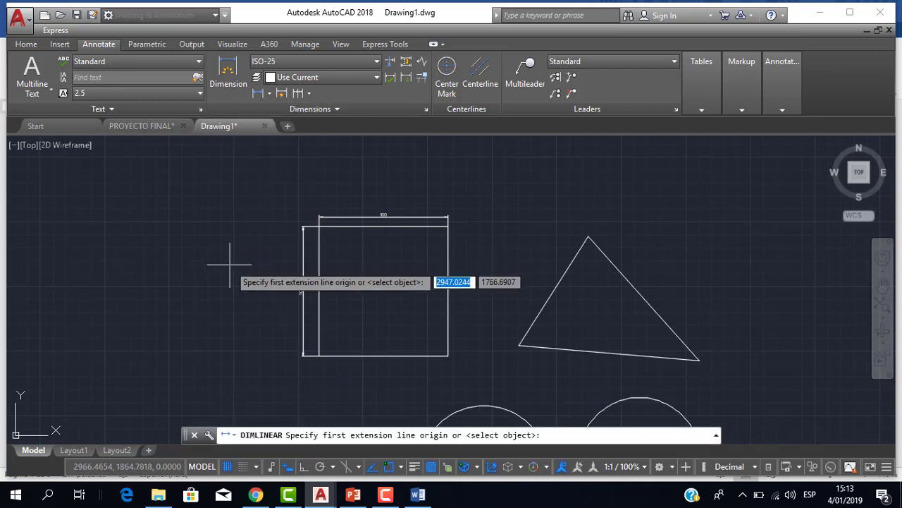
{"action": "key", "text": "Return"}
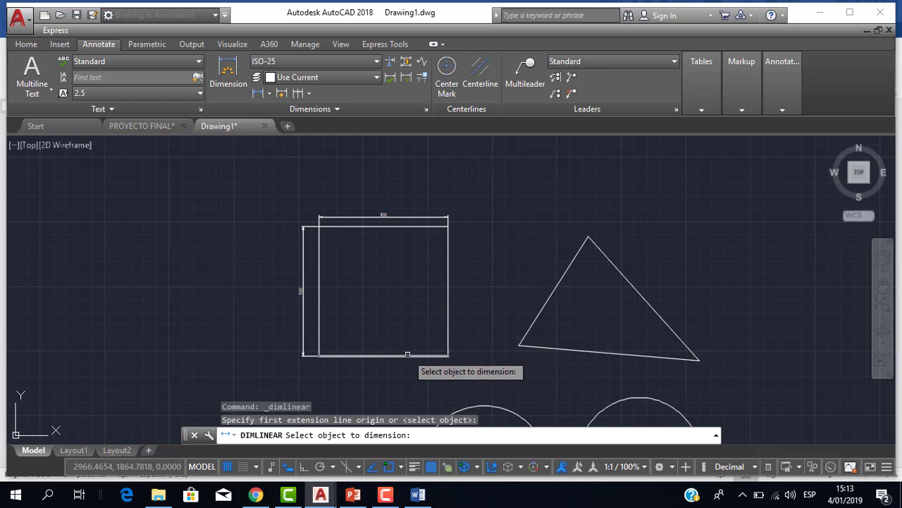
{"action": "left_click", "coordinate": [408, 354]}
{"action": "left_click", "coordinate": [383, 372]}
{"action": "scroll", "coordinate": [370, 369], "scroll_direction": "up", "scroll_amount": 2}
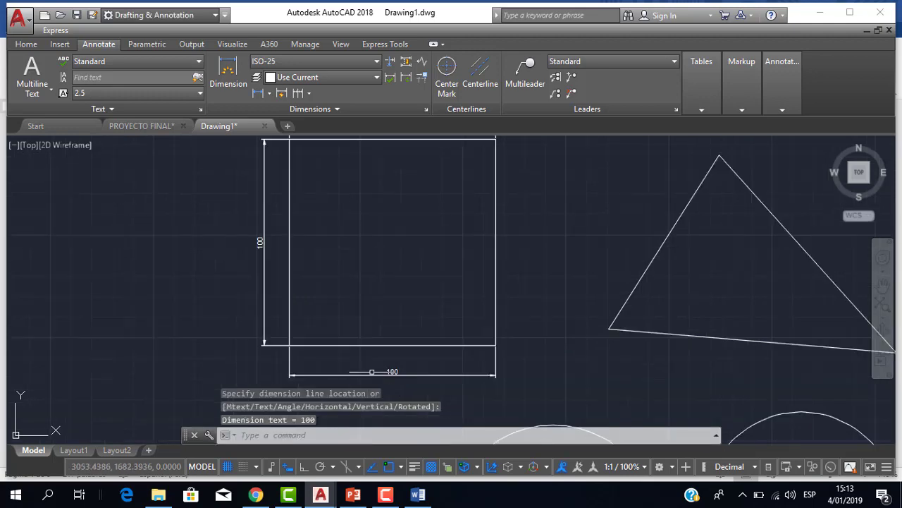
{"action": "scroll", "coordinate": [372, 371], "scroll_direction": "down", "scroll_amount": 4}
{"action": "scroll", "coordinate": [411, 312], "scroll_direction": "up", "scroll_amount": 4}
{"action": "scroll", "coordinate": [384, 233], "scroll_direction": "down", "scroll_amount": 2}
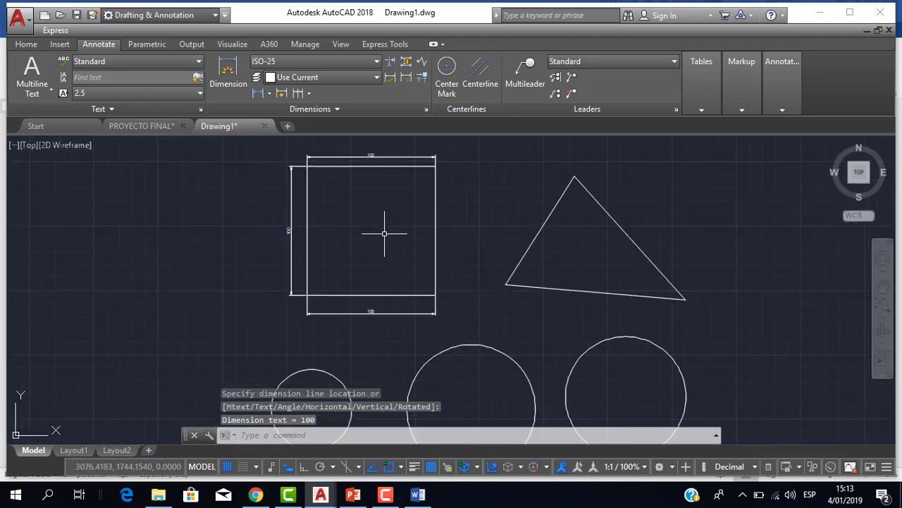
{"action": "scroll", "coordinate": [328, 268], "scroll_direction": "down", "scroll_amount": 1}
{"action": "scroll", "coordinate": [327, 228], "scroll_direction": "up", "scroll_amount": 3}
{"action": "scroll", "coordinate": [323, 228], "scroll_direction": "down", "scroll_amount": 2}
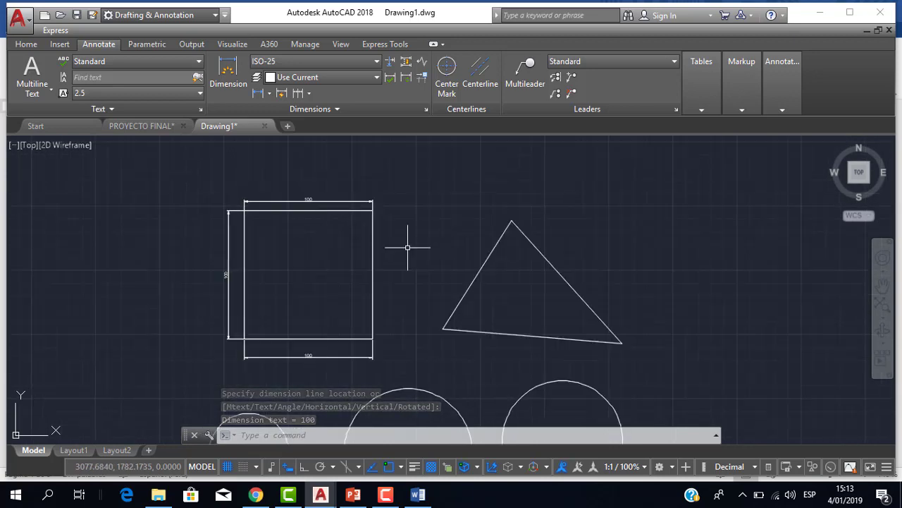
{"action": "scroll", "coordinate": [395, 243], "scroll_direction": "down", "scroll_amount": 1}
{"action": "scroll", "coordinate": [351, 228], "scroll_direction": "up", "scroll_amount": 3}
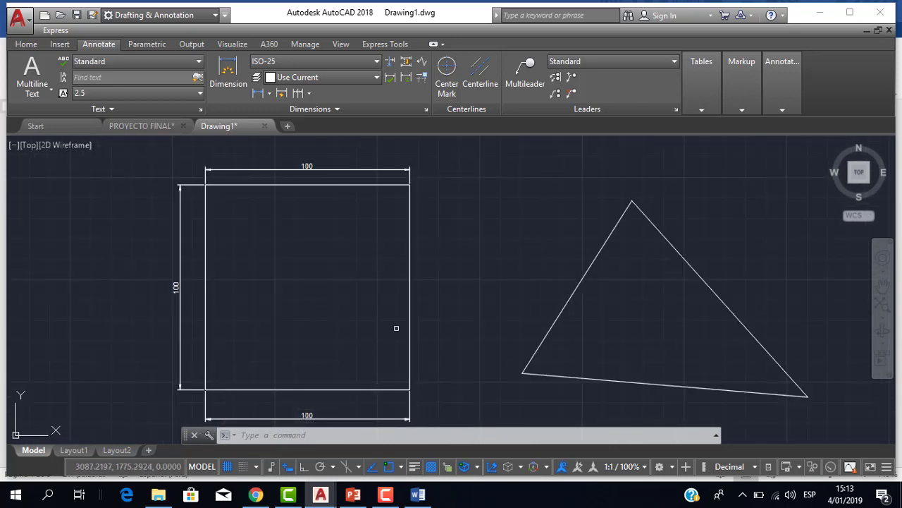
Reopen the dimension-type dropdown and adjust the zoom on the shapes.
{"action": "left_click", "coordinate": [270, 95]}
{"action": "scroll", "coordinate": [463, 216], "scroll_direction": "down", "scroll_amount": 3}
{"action": "scroll", "coordinate": [413, 221], "scroll_direction": "up", "scroll_amount": 2}
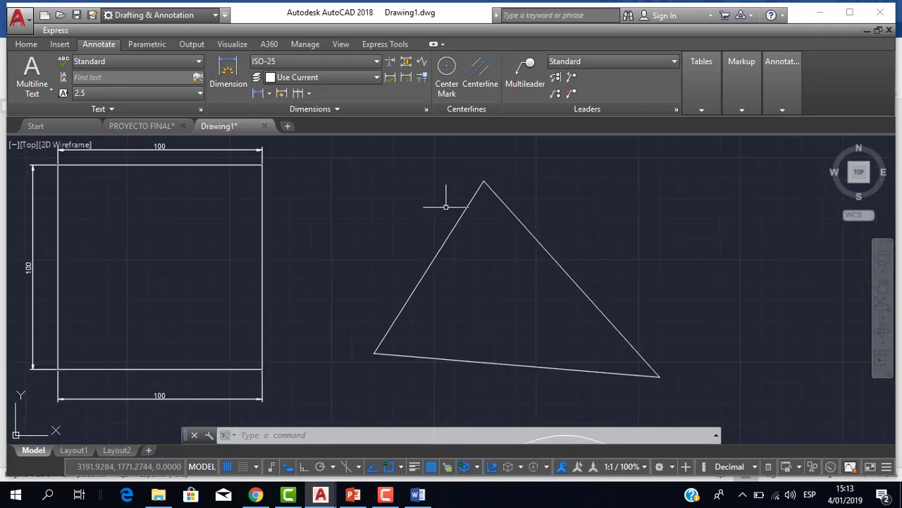
{"action": "scroll", "coordinate": [546, 363], "scroll_direction": "down", "scroll_amount": 3}
{"action": "scroll", "coordinate": [496, 265], "scroll_direction": "down", "scroll_amount": 1}
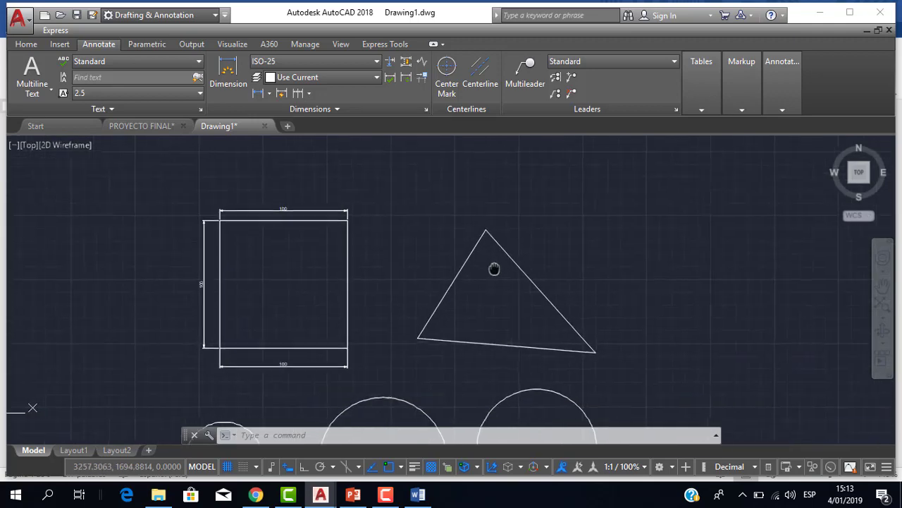
{"action": "scroll", "coordinate": [430, 233], "scroll_direction": "up", "scroll_amount": 1}
Add a 99.95 aligned dimension along the triangle's left edge, from top to bottom-left vertex.
{"action": "left_click", "coordinate": [270, 95]}
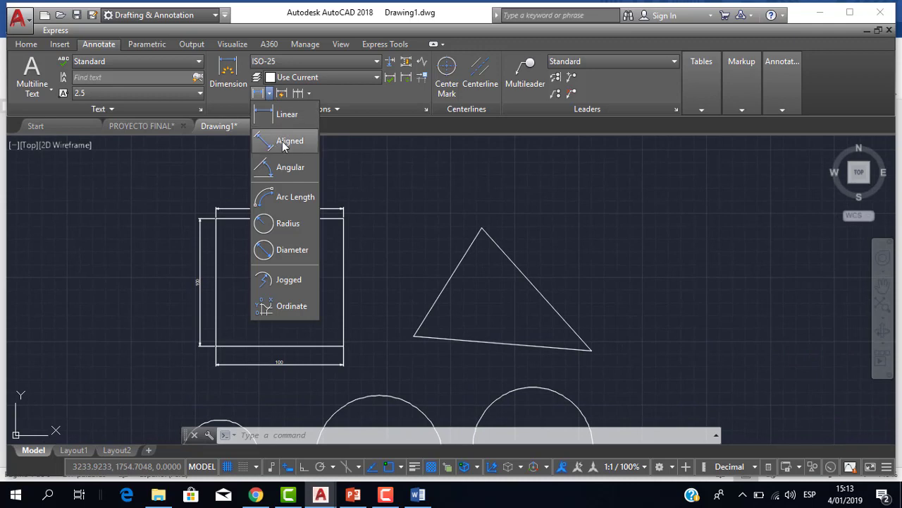
{"action": "left_click", "coordinate": [288, 142]}
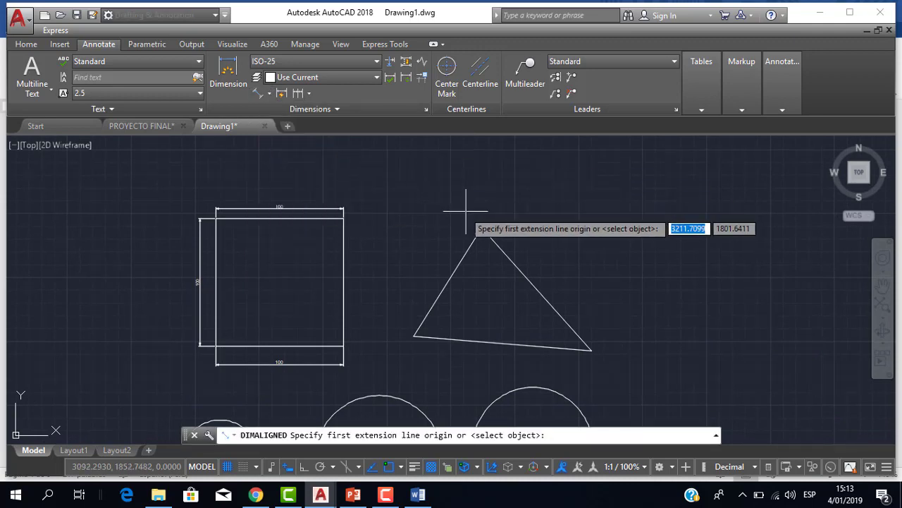
{"action": "middle_click_drag", "start_coordinate": [468, 201], "coordinate": [485, 181]}
{"action": "left_click", "coordinate": [496, 200]}
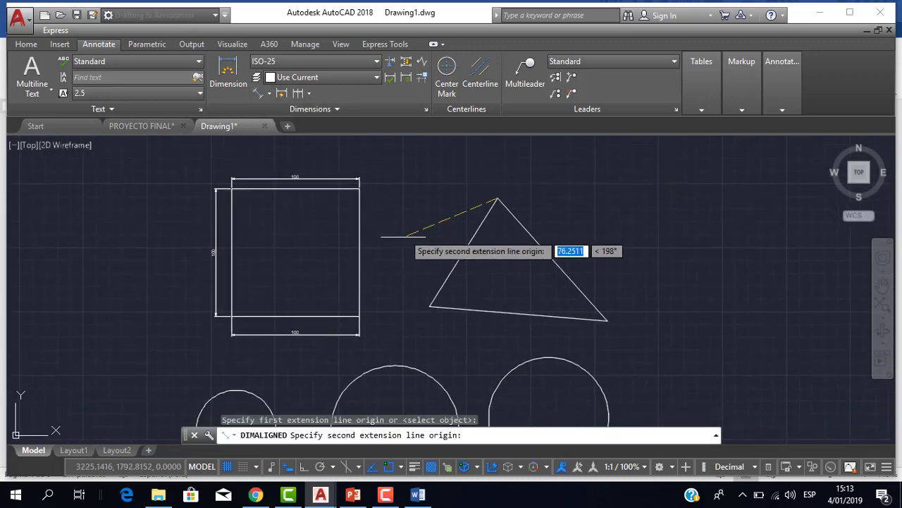
{"action": "left_click", "coordinate": [429, 304]}
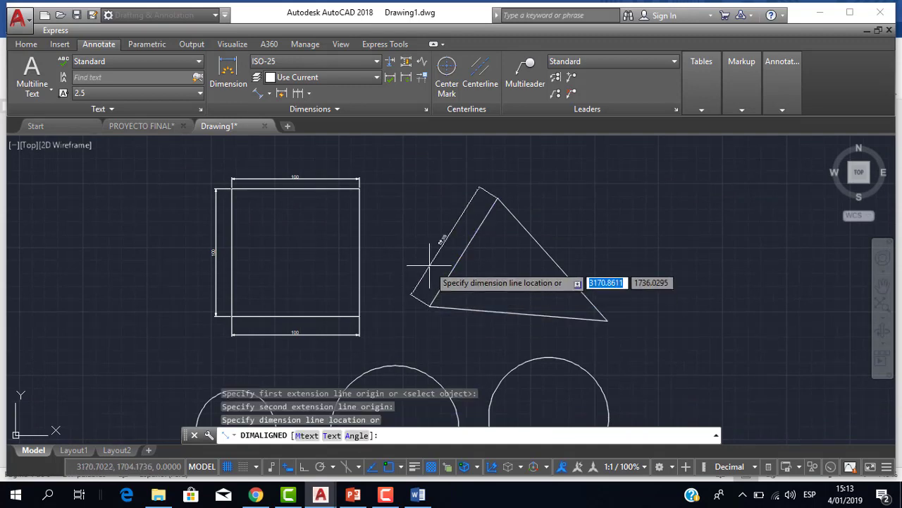
{"action": "left_click", "coordinate": [430, 256]}
{"action": "scroll", "coordinate": [442, 238], "scroll_direction": "up", "scroll_amount": 4}
{"action": "middle_click_drag", "start_coordinate": [440, 241], "coordinate": [369, 220]}
{"action": "scroll", "coordinate": [387, 227], "scroll_direction": "down", "scroll_amount": 4}
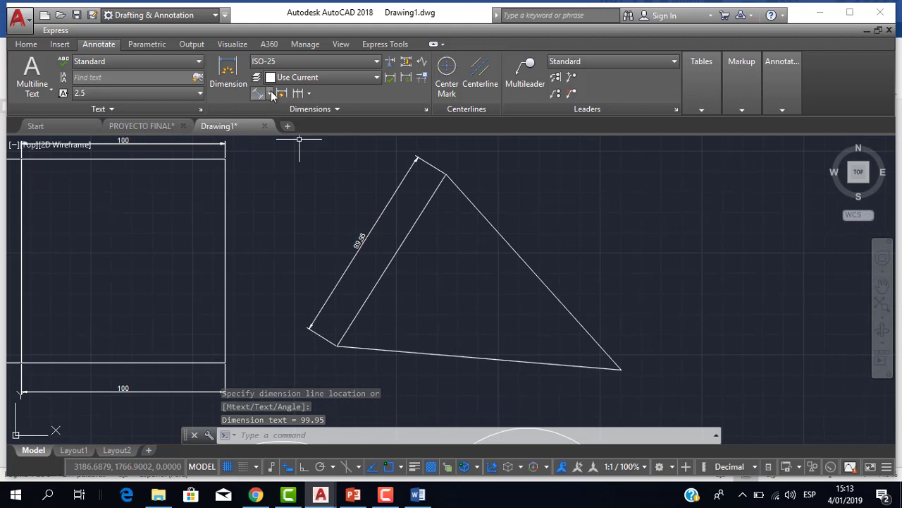
Add a 128.84 aligned dimension parallel to the triangle's long right edge by selecting the edge.
{"action": "left_click", "coordinate": [271, 94]}
{"action": "left_click", "coordinate": [296, 140]}
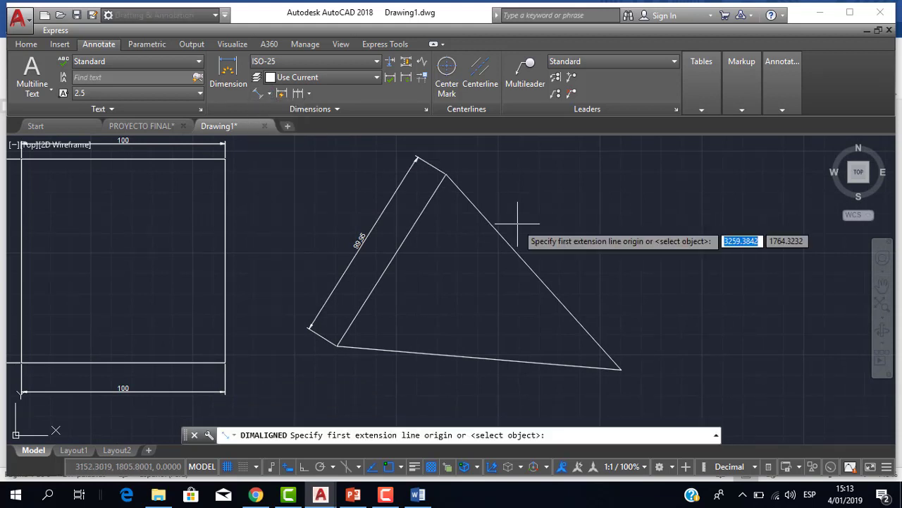
{"action": "key", "text": "Return"}
{"action": "left_click", "coordinate": [517, 250]}
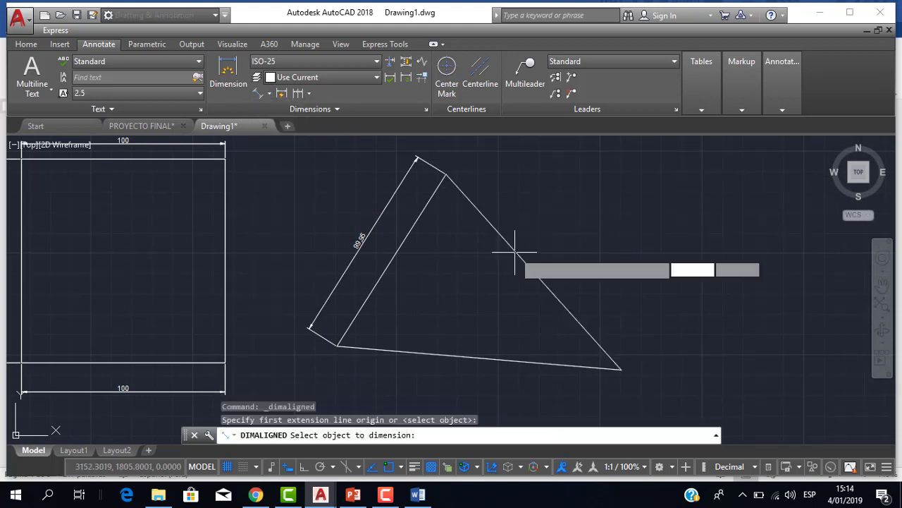
{"action": "left_click", "coordinate": [542, 233]}
{"action": "scroll", "coordinate": [557, 252], "scroll_direction": "up", "scroll_amount": 2}
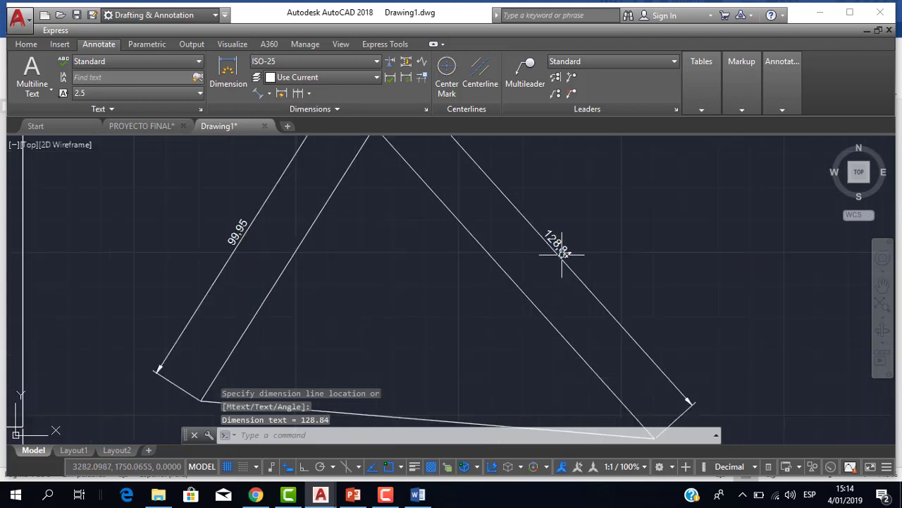
{"action": "scroll", "coordinate": [557, 253], "scroll_direction": "down", "scroll_amount": 2}
{"action": "scroll", "coordinate": [513, 259], "scroll_direction": "down", "scroll_amount": 2}
{"action": "middle_click_drag", "start_coordinate": [459, 251], "coordinate": [488, 244]}
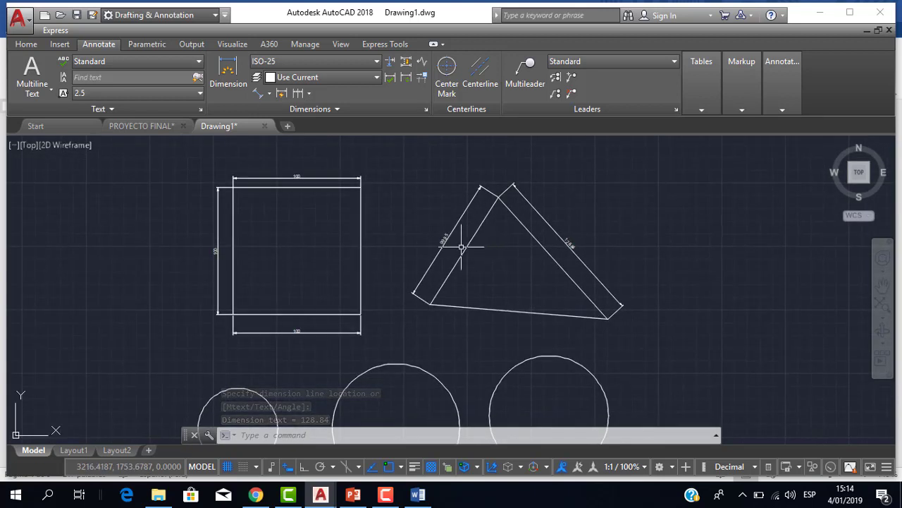
{"action": "scroll", "coordinate": [462, 246], "scroll_direction": "down", "scroll_amount": 2}
{"action": "scroll", "coordinate": [436, 275], "scroll_direction": "up", "scroll_amount": 2}
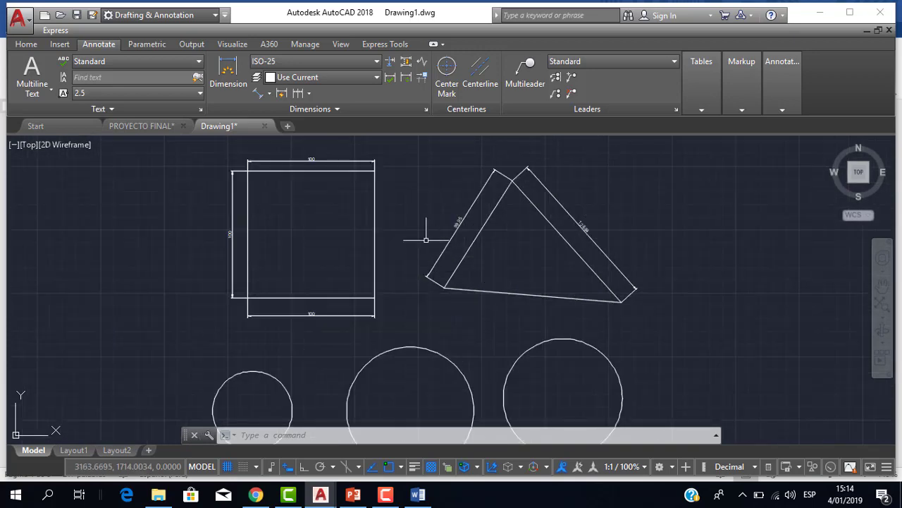
Add a 90° angular dimension on the square's corner.
{"action": "left_click", "coordinate": [270, 97]}
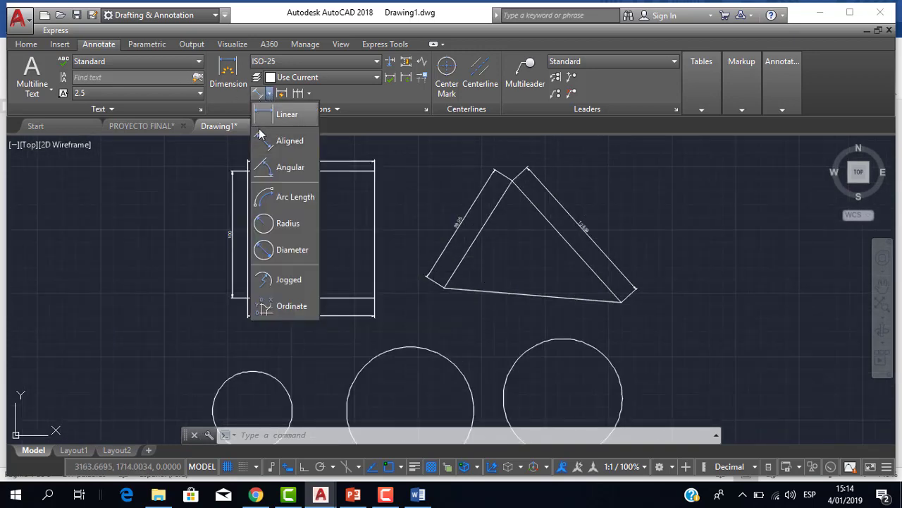
{"action": "left_click", "coordinate": [288, 172]}
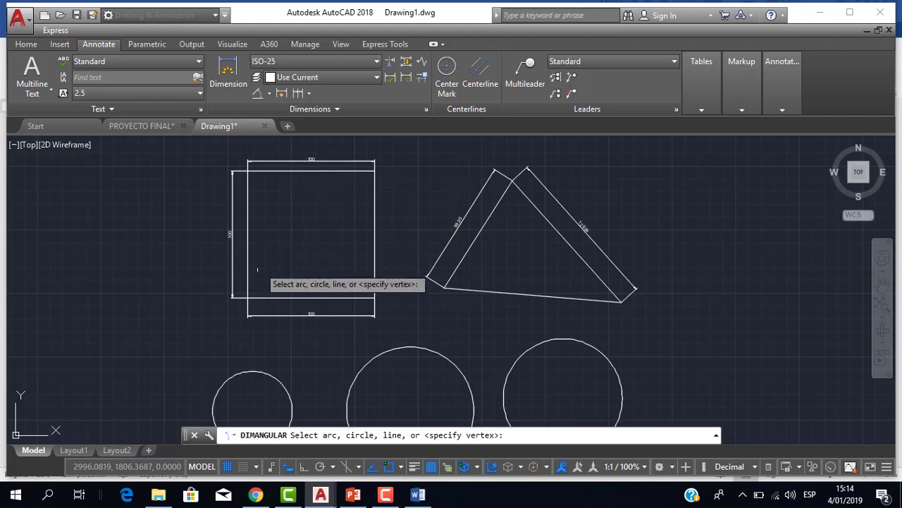
{"action": "scroll", "coordinate": [265, 277], "scroll_direction": "up", "scroll_amount": 2}
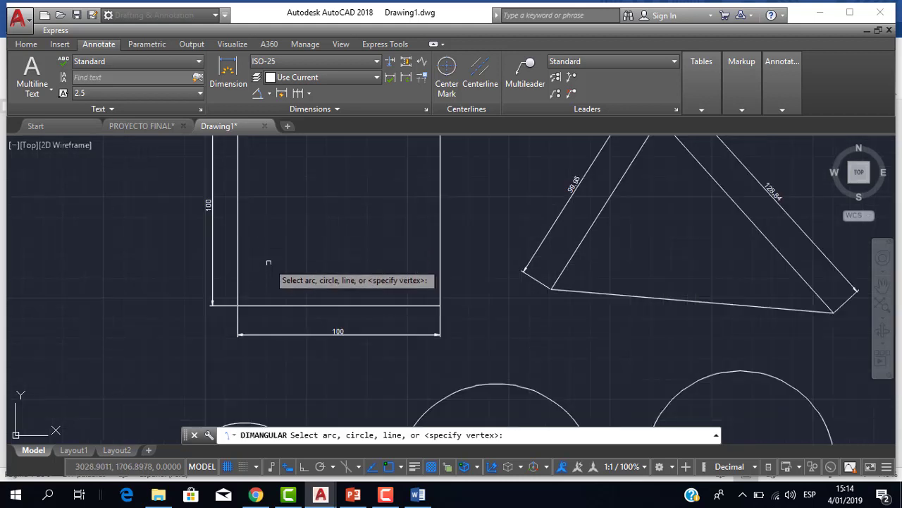
{"action": "scroll", "coordinate": [266, 260], "scroll_direction": "down", "scroll_amount": 2}
{"action": "scroll", "coordinate": [255, 249], "scroll_direction": "up", "scroll_amount": 2}
{"action": "left_click", "coordinate": [243, 243]}
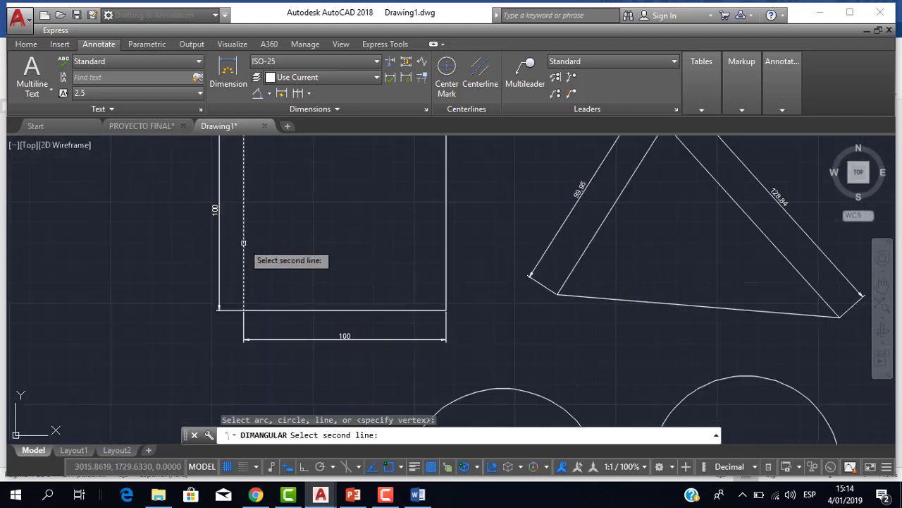
{"action": "left_click", "coordinate": [296, 311]}
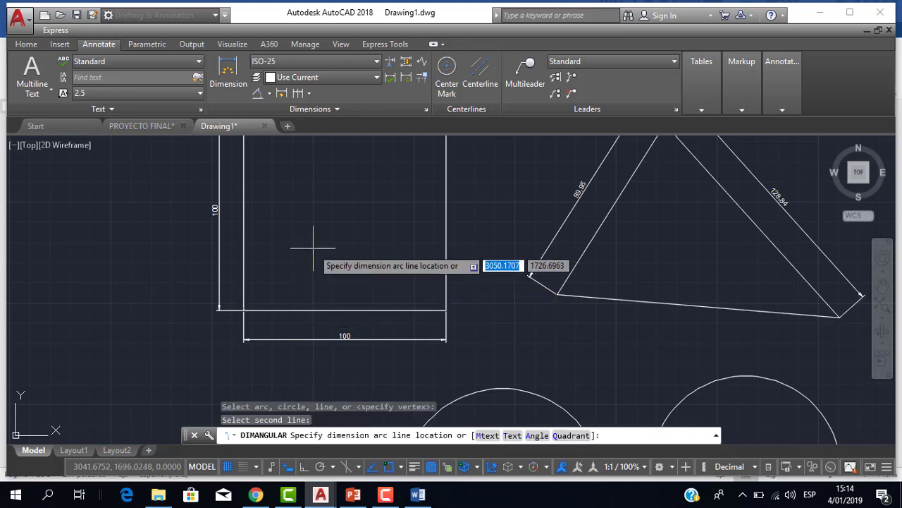
{"action": "left_click", "coordinate": [291, 251]}
{"action": "scroll", "coordinate": [297, 254], "scroll_direction": "up", "scroll_amount": 3}
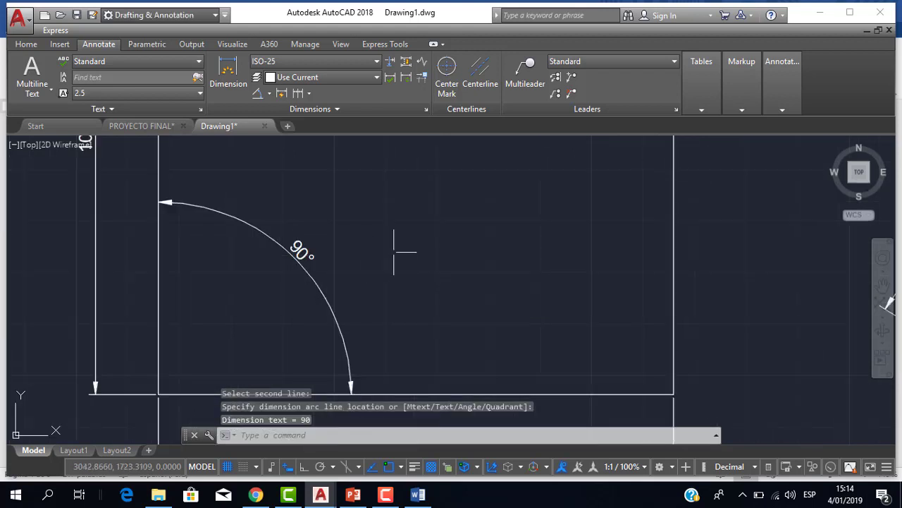
{"action": "scroll", "coordinate": [402, 252], "scroll_direction": "down", "scroll_amount": 3}
{"action": "scroll", "coordinate": [383, 261], "scroll_direction": "down", "scroll_amount": 1}
{"action": "scroll", "coordinate": [383, 262], "scroll_direction": "down", "scroll_amount": 1}
{"action": "scroll", "coordinate": [477, 254], "scroll_direction": "up", "scroll_amount": 1}
{"action": "middle_click_drag", "start_coordinate": [477, 254], "coordinate": [400, 286]}
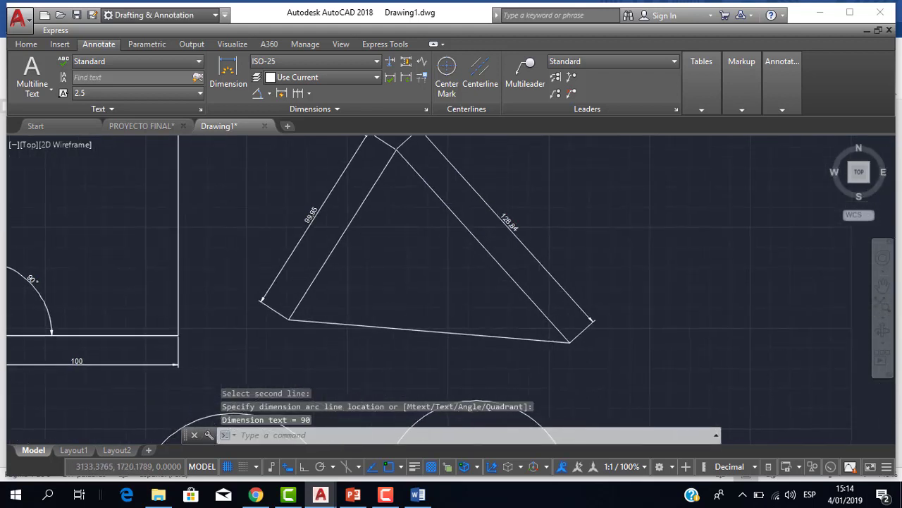
Add a 62° angular dimension inside the triangle's bottom-left corner.
{"action": "left_click", "coordinate": [270, 95]}
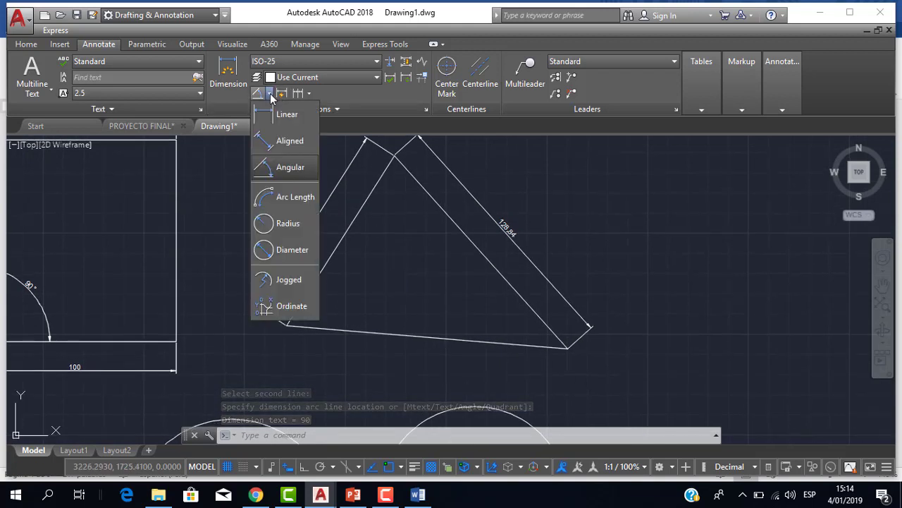
{"action": "left_click", "coordinate": [281, 167]}
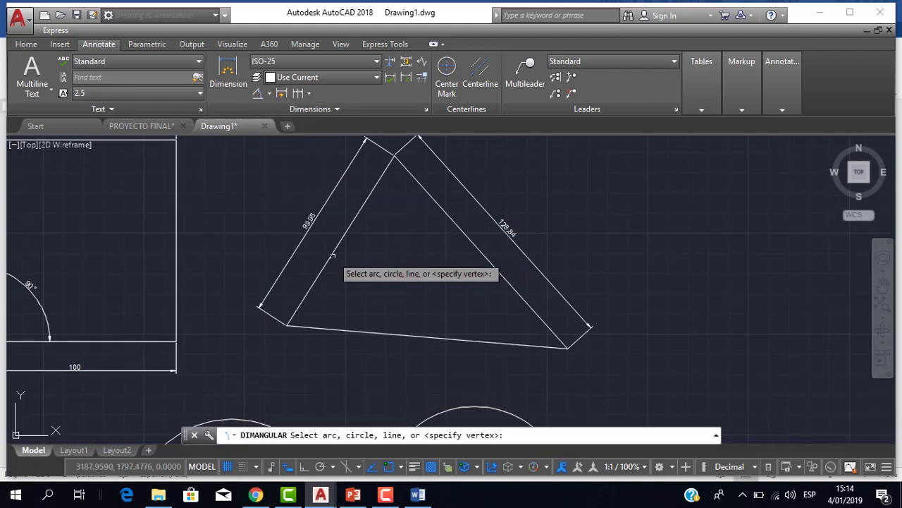
{"action": "left_click", "coordinate": [332, 256]}
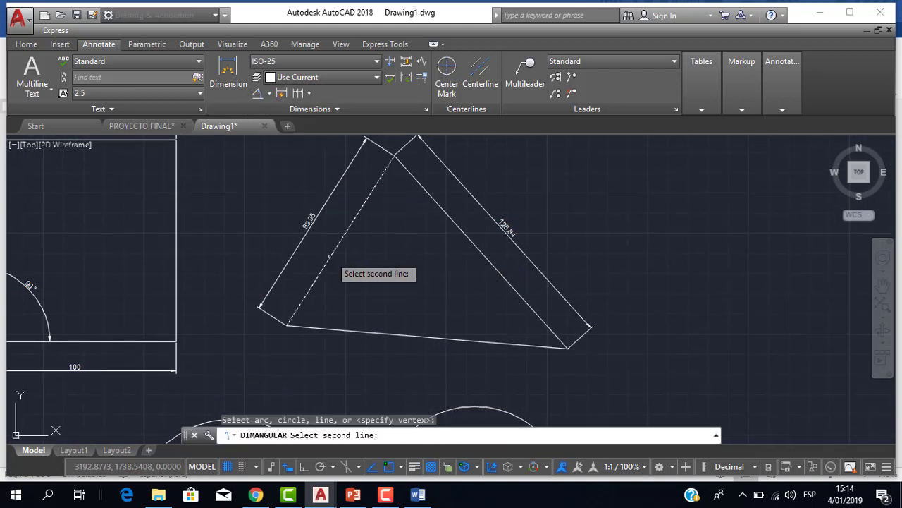
{"action": "left_click", "coordinate": [354, 331]}
{"action": "left_click", "coordinate": [355, 284]}
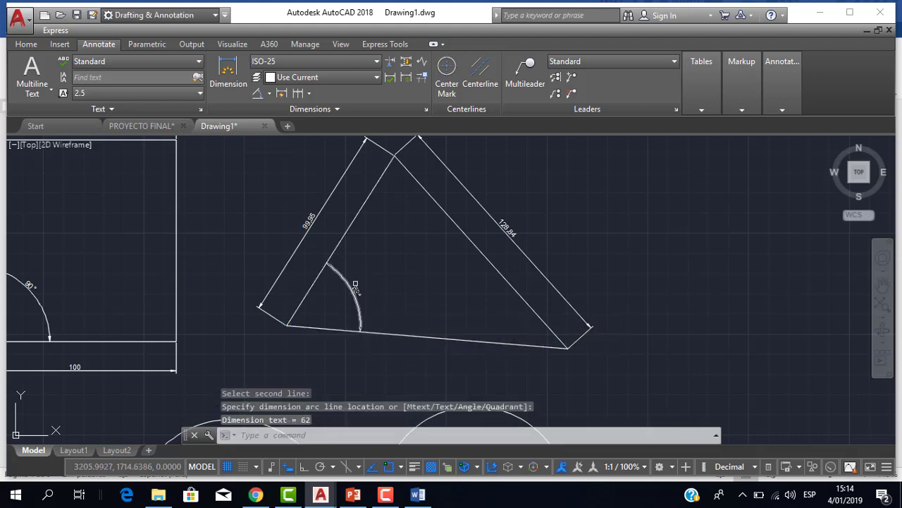
{"action": "scroll", "coordinate": [356, 285], "scroll_direction": "up", "scroll_amount": 2}
{"action": "scroll", "coordinate": [377, 274], "scroll_direction": "down", "scroll_amount": 2}
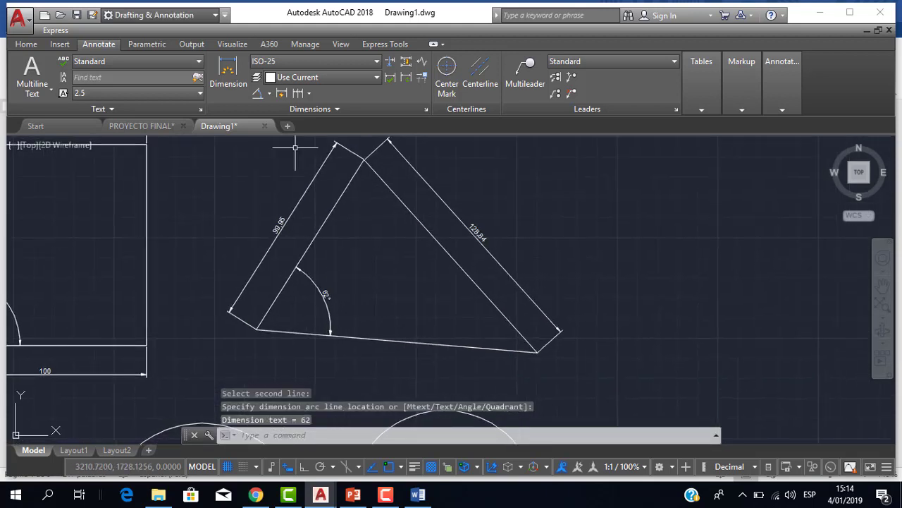
Add a 43° angular dimension at the triangle's lower-right corner.
{"action": "left_click", "coordinate": [269, 93]}
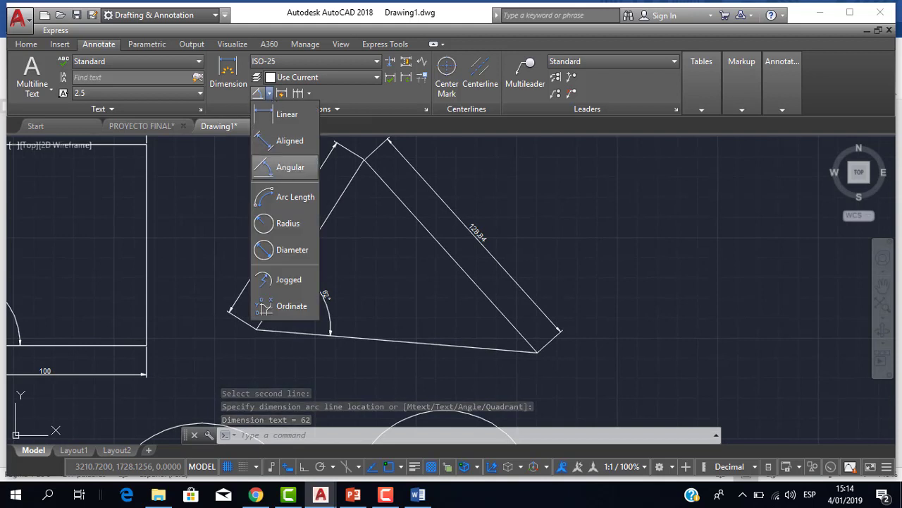
{"action": "left_click", "coordinate": [286, 167]}
{"action": "left_click", "coordinate": [478, 288]}
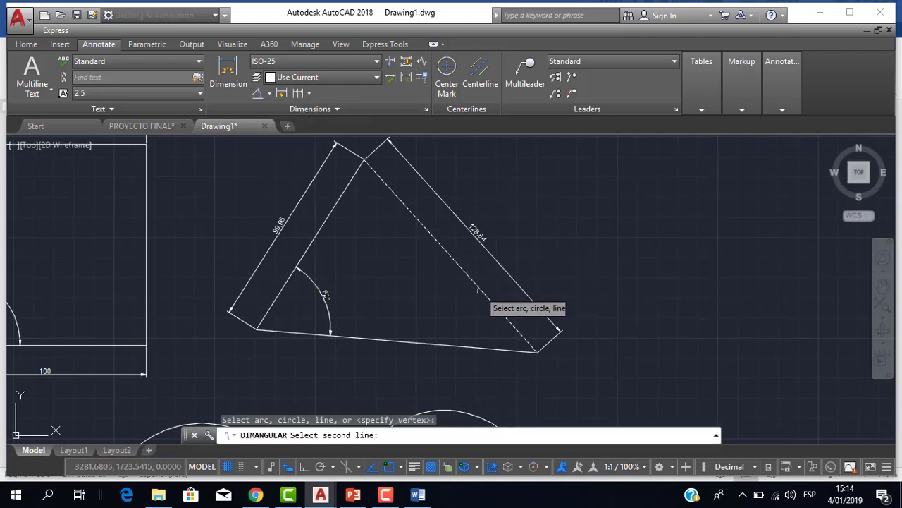
{"action": "left_click", "coordinate": [453, 345]}
{"action": "left_click", "coordinate": [447, 304]}
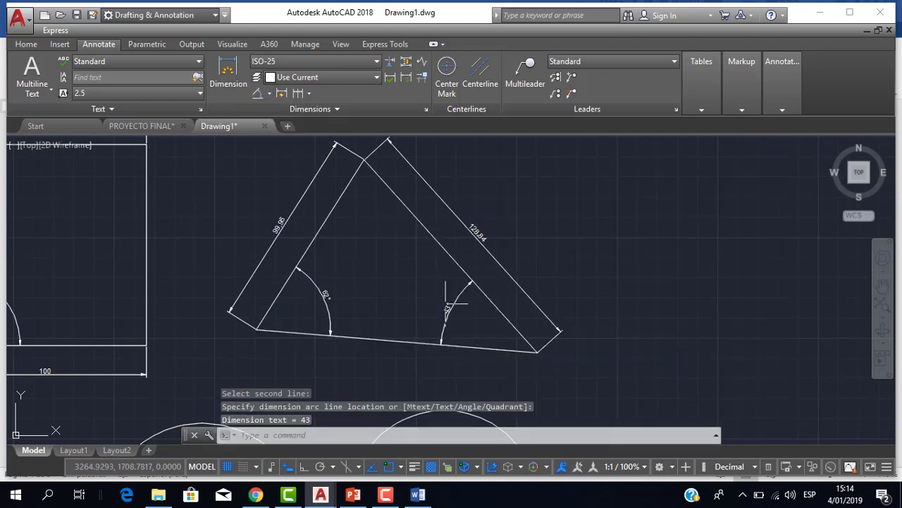
{"action": "scroll", "coordinate": [448, 304], "scroll_direction": "up", "scroll_amount": 3}
{"action": "scroll", "coordinate": [448, 305], "scroll_direction": "down", "scroll_amount": 3}
{"action": "scroll", "coordinate": [448, 305], "scroll_direction": "down", "scroll_amount": 2}
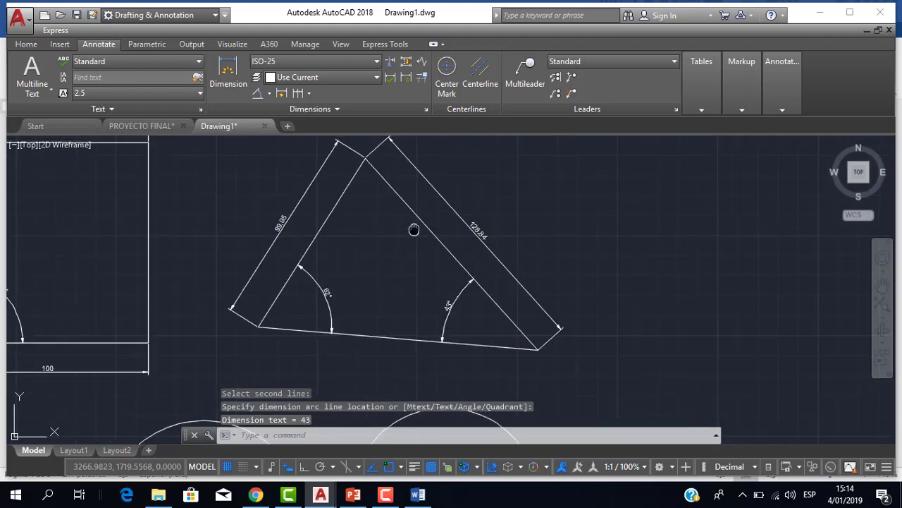
{"action": "middle_click_drag", "start_coordinate": [414, 227], "coordinate": [404, 240]}
{"action": "scroll", "coordinate": [346, 184], "scroll_direction": "up", "scroll_amount": 2}
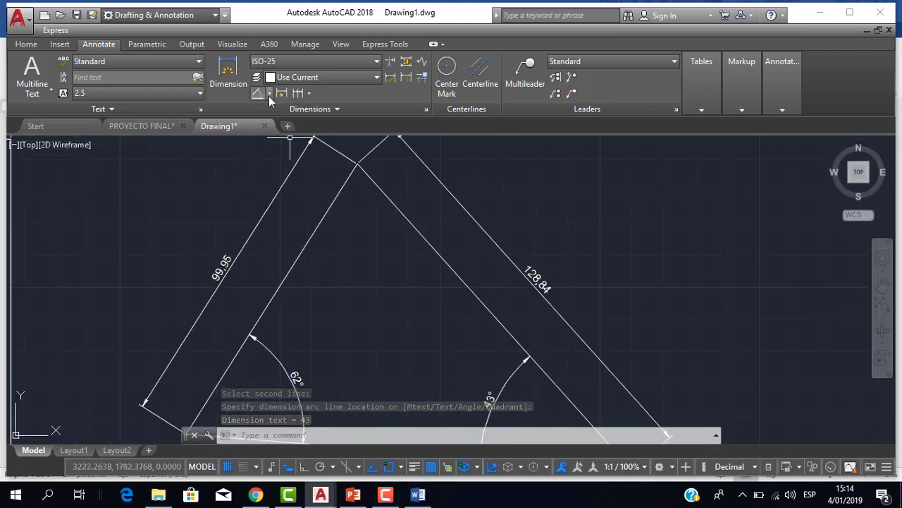
Add a 74° angular dimension at the triangle's top corner.
{"action": "left_click", "coordinate": [269, 95]}
{"action": "left_click", "coordinate": [289, 166]}
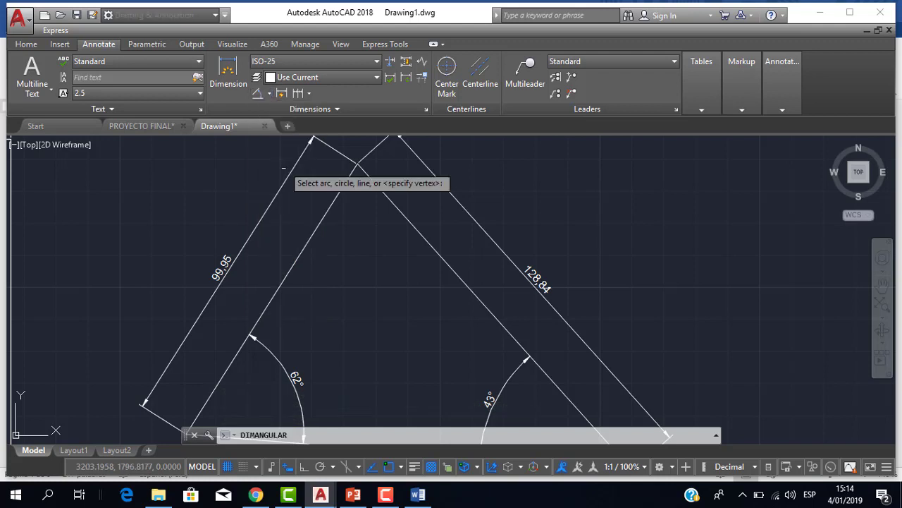
{"action": "scroll", "coordinate": [385, 243], "scroll_direction": "down", "scroll_amount": 4}
{"action": "scroll", "coordinate": [388, 250], "scroll_direction": "up", "scroll_amount": 2}
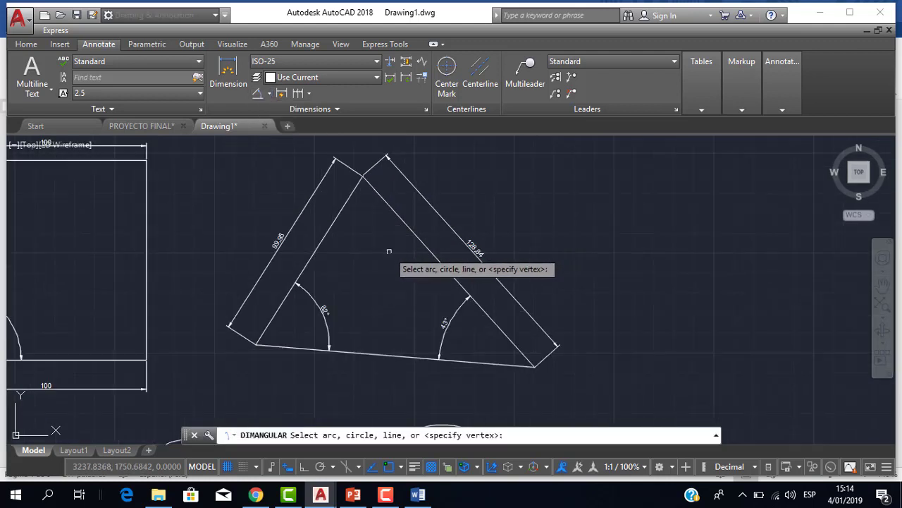
{"action": "left_click", "coordinate": [349, 200]}
{"action": "left_click", "coordinate": [399, 216]}
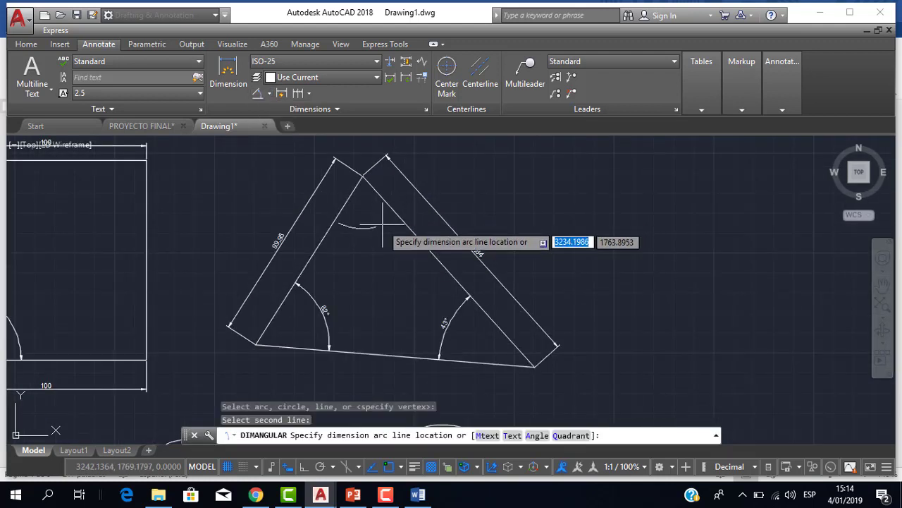
{"action": "middle_click_drag", "start_coordinate": [403, 204], "coordinate": [392, 239]}
{"action": "left_click", "coordinate": [369, 248]}
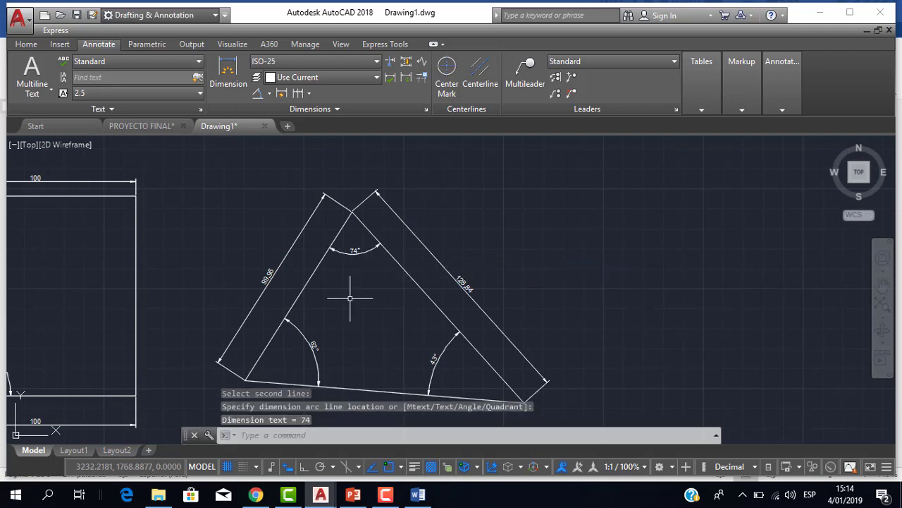
{"action": "middle_click_drag", "start_coordinate": [357, 340], "coordinate": [399, 287]}
{"action": "left_click", "coordinate": [499, 318]}
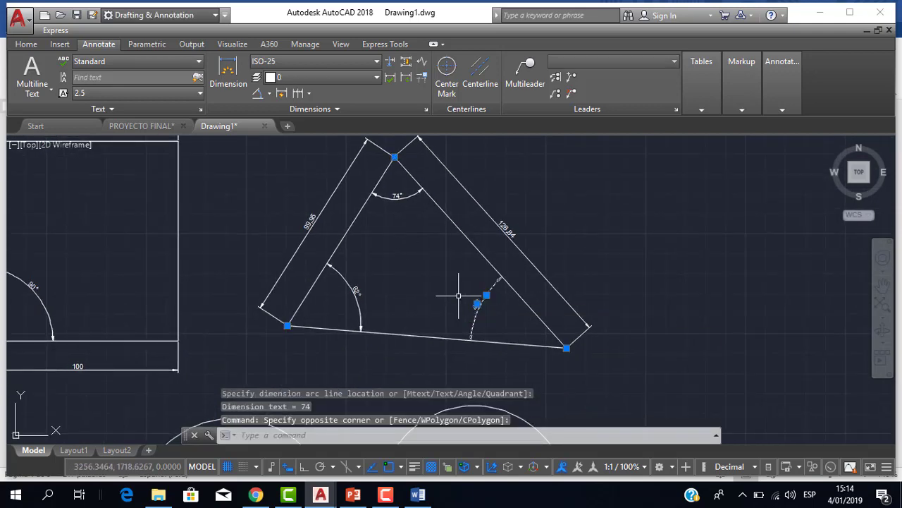
Delete the 43° angle dimension and re-place it outside the triangle's lower-right corner.
{"action": "key", "text": "Delete"}
{"action": "scroll", "coordinate": [458, 296], "scroll_direction": "up", "scroll_amount": 2}
{"action": "middle_click_drag", "start_coordinate": [435, 282], "coordinate": [338, 277]}
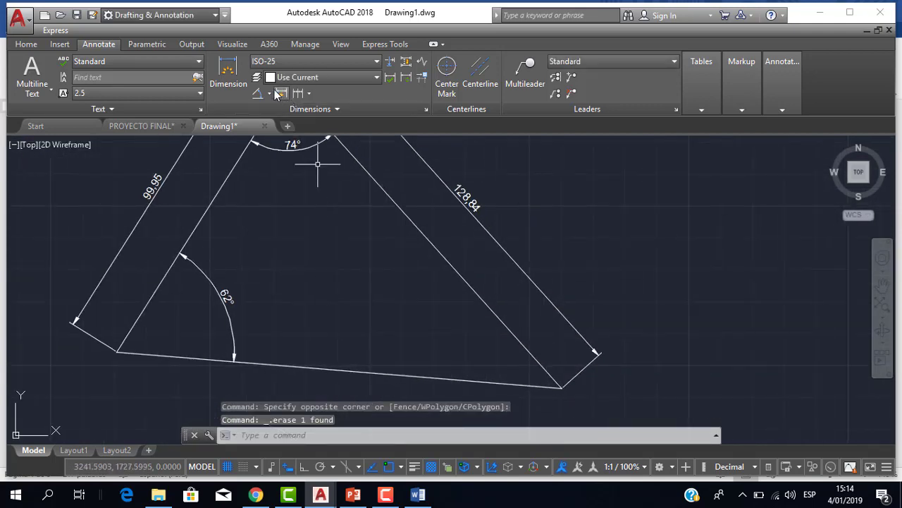
{"action": "left_click", "coordinate": [258, 94]}
{"action": "left_click", "coordinate": [520, 339]}
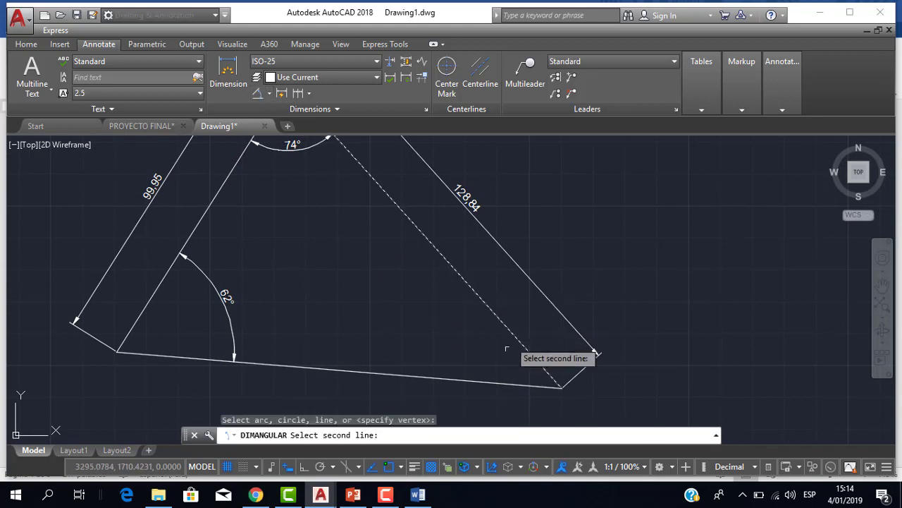
{"action": "left_click", "coordinate": [492, 383]}
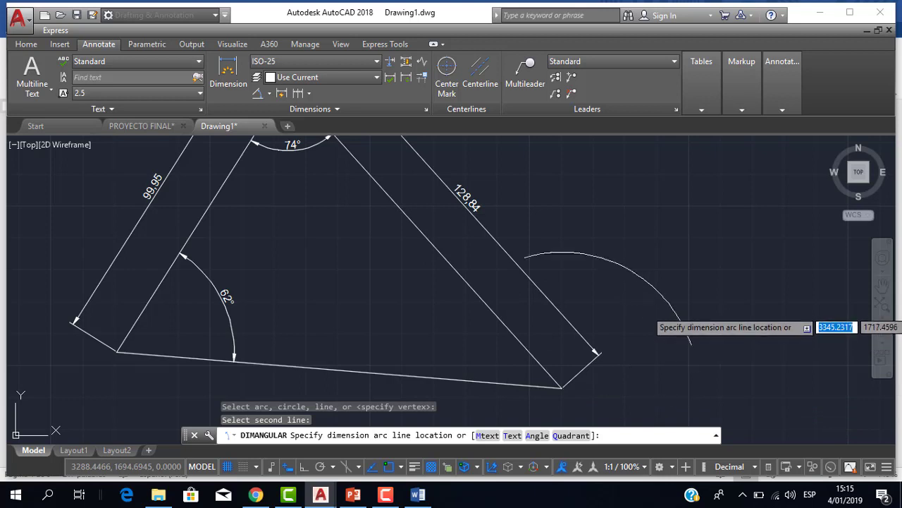
{"action": "scroll", "coordinate": [659, 331], "scroll_direction": "down", "scroll_amount": 2}
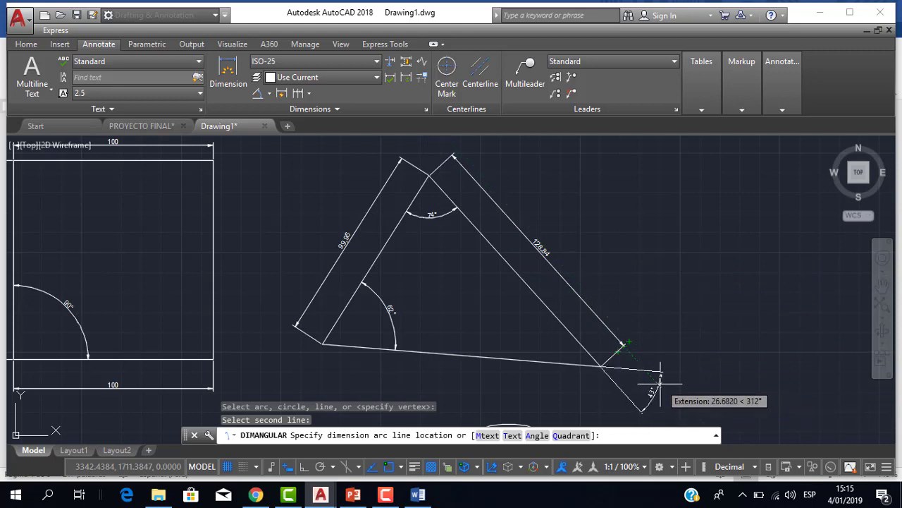
{"action": "left_click", "coordinate": [659, 386]}
{"action": "scroll", "coordinate": [659, 386], "scroll_direction": "up", "scroll_amount": 2}
{"action": "scroll", "coordinate": [610, 306], "scroll_direction": "down", "scroll_amount": 2}
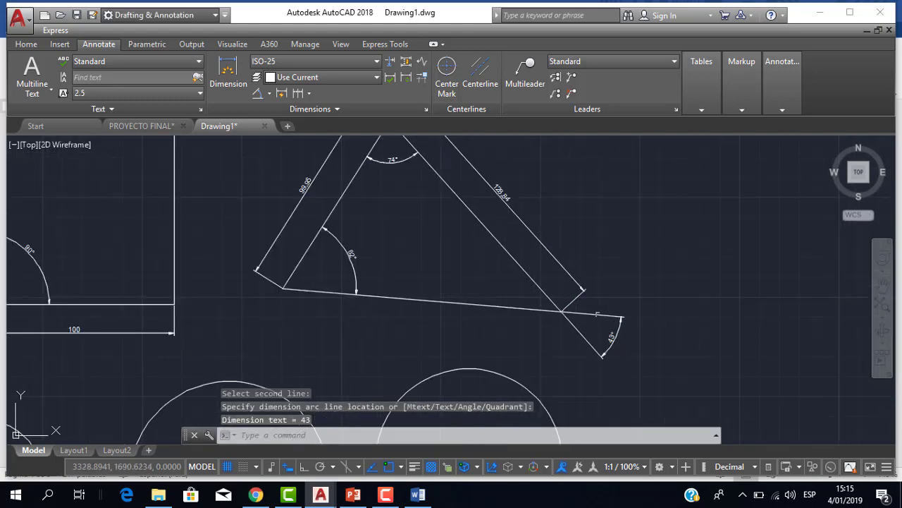
{"action": "scroll", "coordinate": [536, 338], "scroll_direction": "down", "scroll_amount": 2}
{"action": "scroll", "coordinate": [580, 306], "scroll_direction": "up", "scroll_amount": 2}
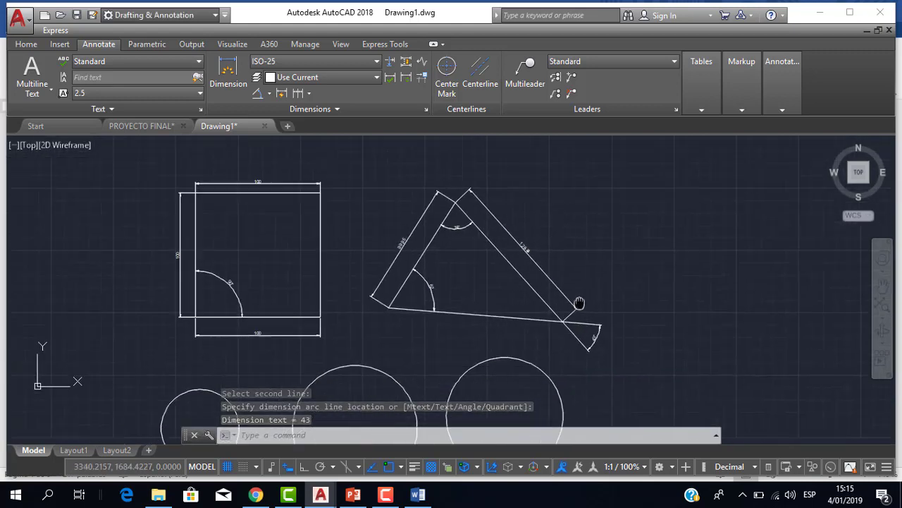
{"action": "scroll", "coordinate": [603, 281], "scroll_direction": "down", "scroll_amount": 2}
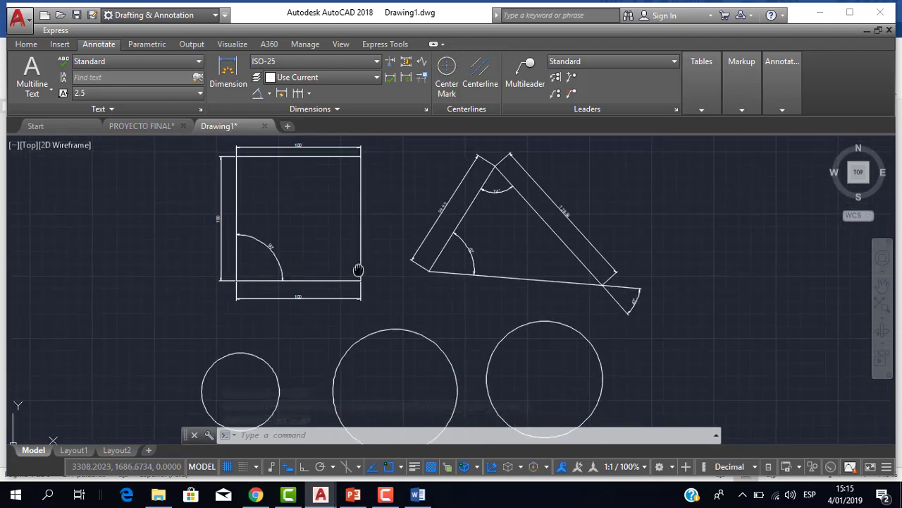
{"action": "scroll", "coordinate": [353, 261], "scroll_direction": "up", "scroll_amount": 1}
{"action": "scroll", "coordinate": [387, 291], "scroll_direction": "up", "scroll_amount": 1}
{"action": "scroll", "coordinate": [387, 291], "scroll_direction": "down", "scroll_amount": 2}
{"action": "middle_click_drag", "start_coordinate": [383, 359], "coordinate": [466, 241]}
{"action": "scroll", "coordinate": [467, 241], "scroll_direction": "up", "scroll_amount": 1}
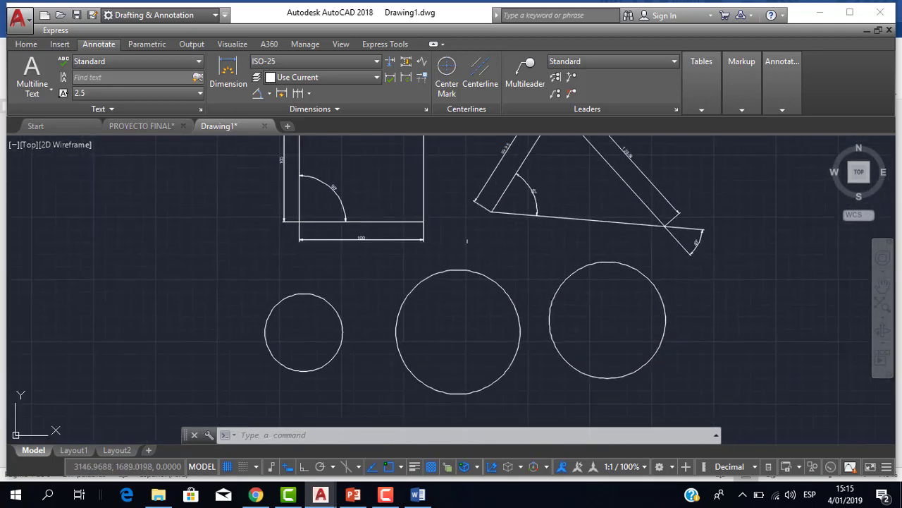
{"action": "middle_click_drag", "start_coordinate": [544, 234], "coordinate": [479, 318]}
{"action": "scroll", "coordinate": [191, 227], "scroll_direction": "up", "scroll_amount": 3}
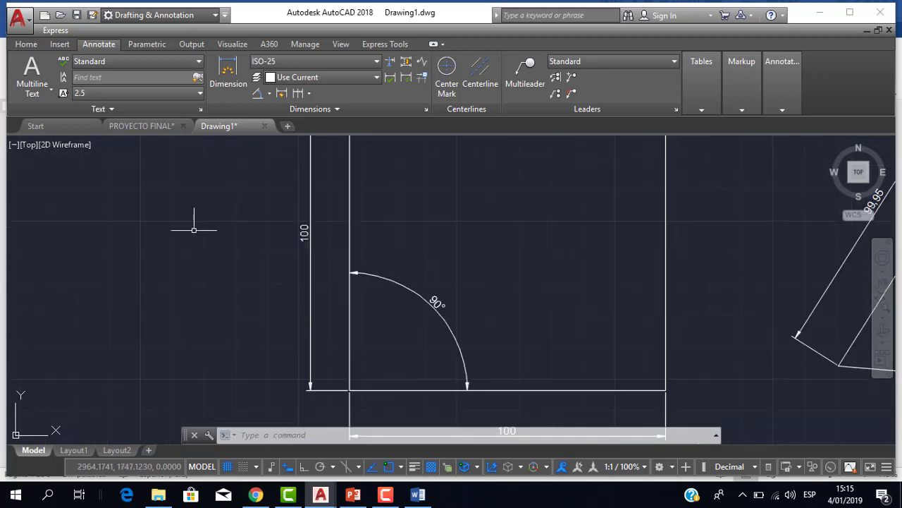
{"action": "scroll", "coordinate": [397, 226], "scroll_direction": "down", "scroll_amount": 4}
{"action": "mouse_move", "coordinate": [397, 226]}
{"action": "middle_mouse_down"}
{"action": "mouse_move", "coordinate": [344, 253]}
{"action": "mouse_move", "coordinate": [373, 292]}
{"action": "middle_mouse_up"}
{"action": "scroll", "coordinate": [428, 228], "scroll_direction": "up", "scroll_amount": 1}
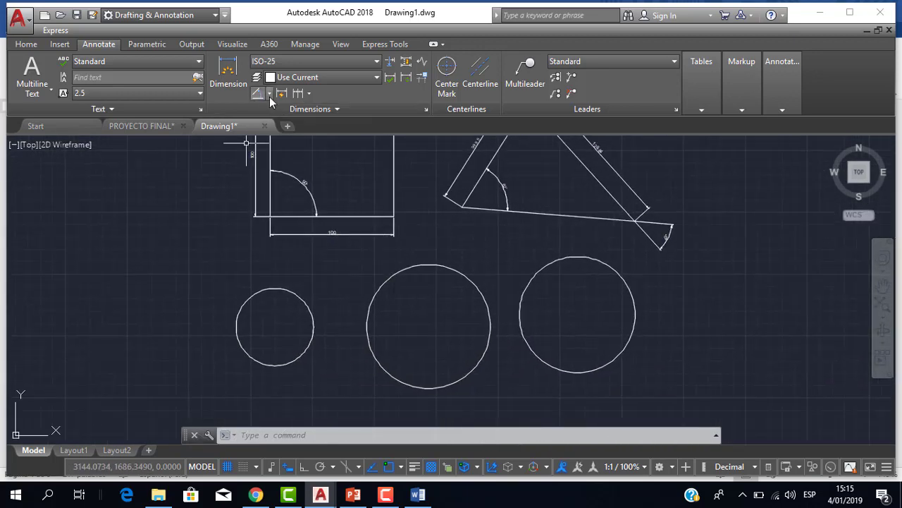
{"action": "left_click", "coordinate": [269, 94]}
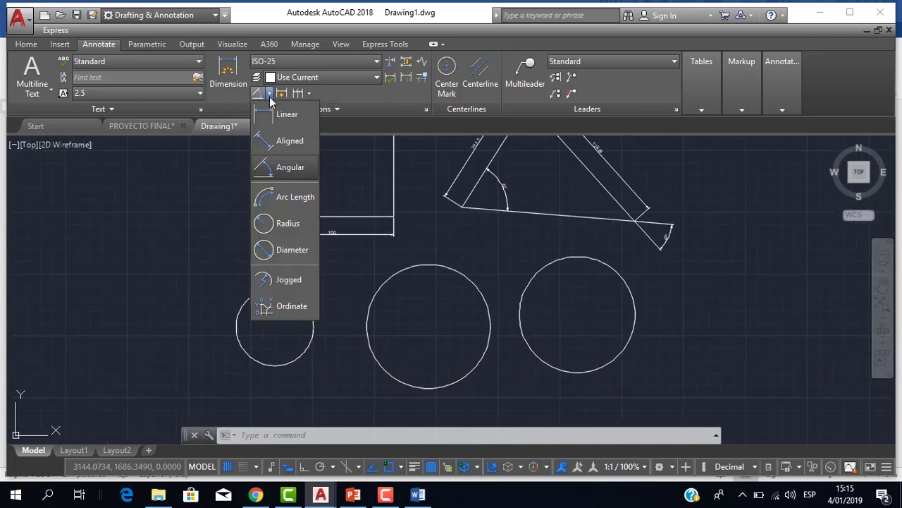
{"action": "left_click", "coordinate": [518, 306]}
{"action": "scroll", "coordinate": [522, 253], "scroll_direction": "down", "scroll_amount": 4}
{"action": "middle_click_drag", "start_coordinate": [515, 252], "coordinate": [343, 301]}
{"action": "scroll", "coordinate": [329, 274], "scroll_direction": "up", "scroll_amount": 3}
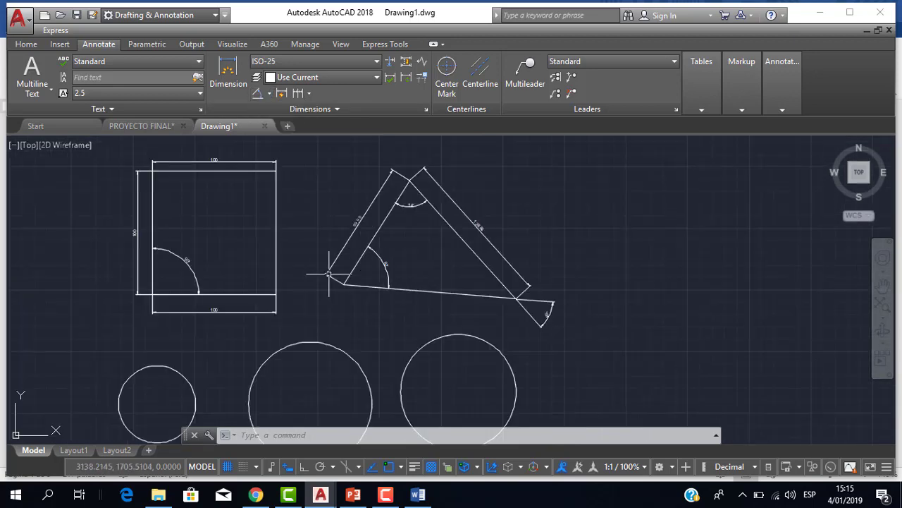
{"action": "scroll", "coordinate": [329, 273], "scroll_direction": "down", "scroll_amount": 2}
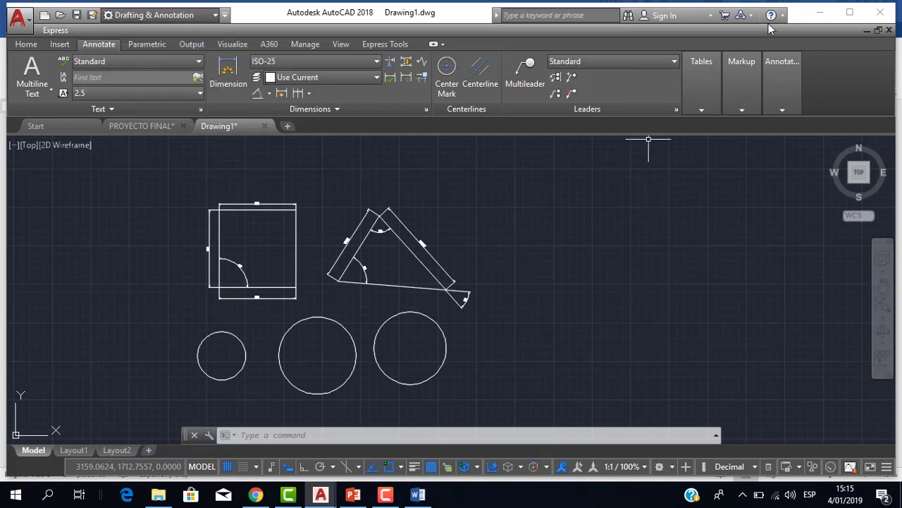
Draw a three-point arc to the right of the triangle.
{"action": "left_click", "coordinate": [25, 45]}
{"action": "left_click", "coordinate": [113, 70]}
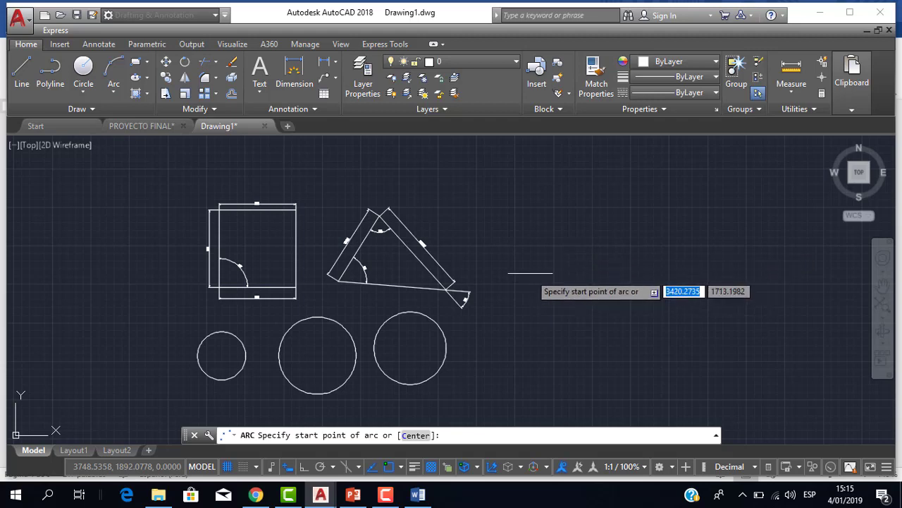
{"action": "left_click", "coordinate": [532, 272]}
{"action": "left_click", "coordinate": [590, 239]}
{"action": "left_click", "coordinate": [685, 262]}
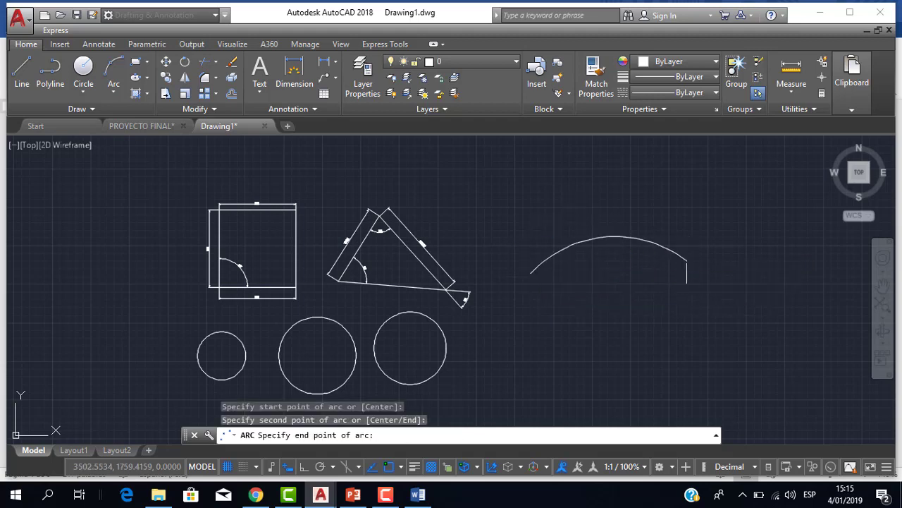
{"action": "scroll", "coordinate": [590, 255], "scroll_direction": "up", "scroll_amount": 2}
{"action": "middle_click_drag", "start_coordinate": [591, 254], "coordinate": [507, 263]}
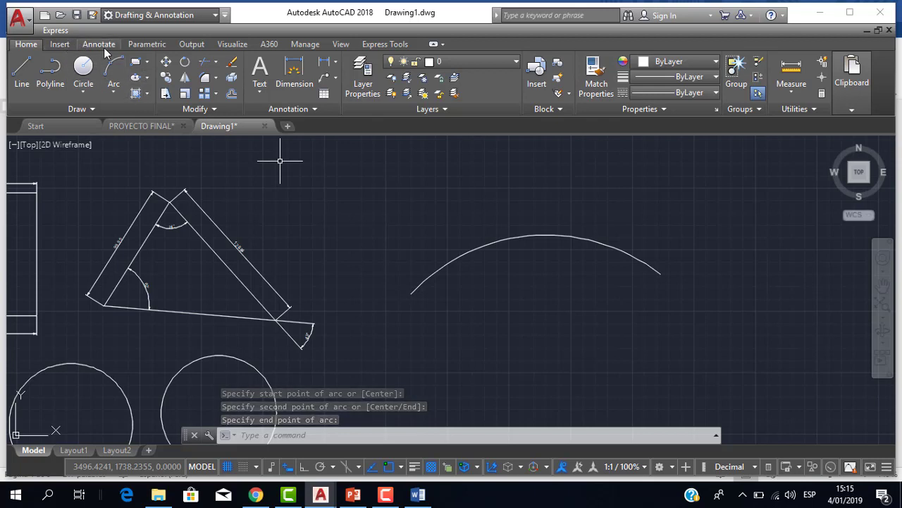
{"action": "left_click", "coordinate": [103, 45]}
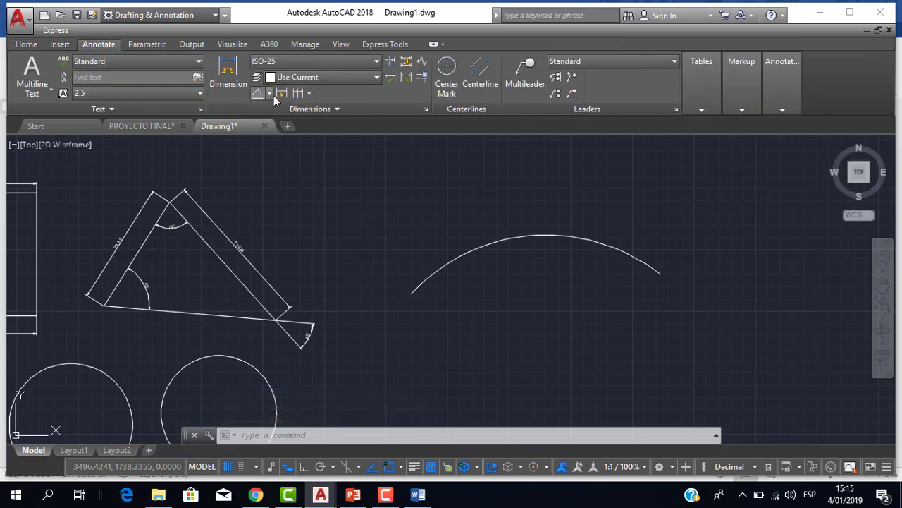
Add a 222.8 arc length dimension above the arc.
{"action": "left_click", "coordinate": [269, 94]}
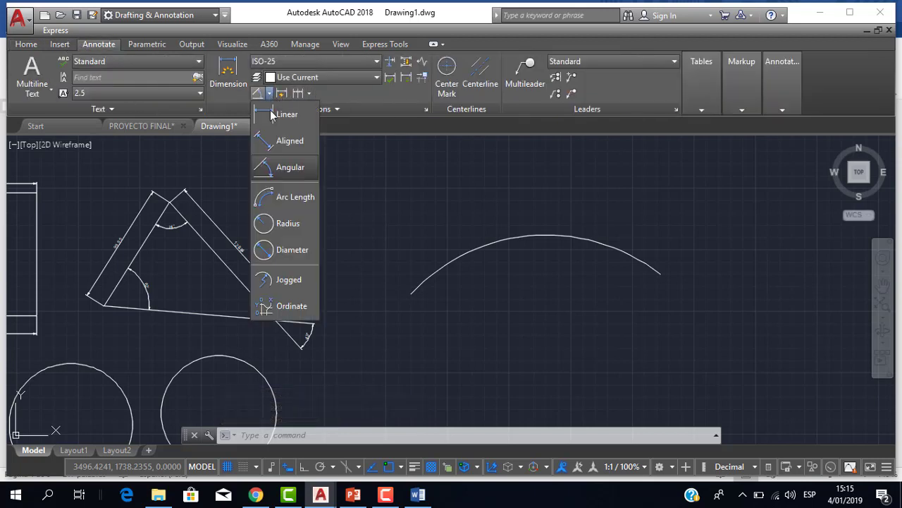
{"action": "left_click", "coordinate": [294, 199]}
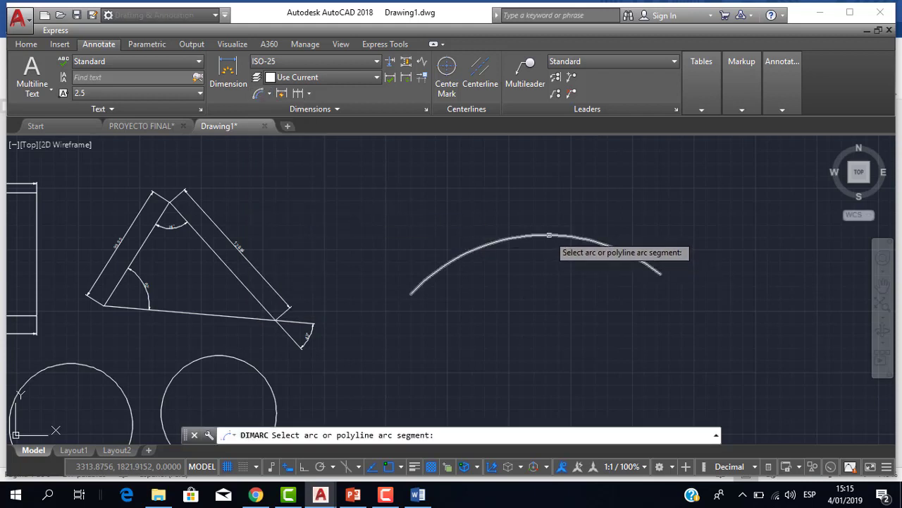
{"action": "left_click", "coordinate": [550, 235]}
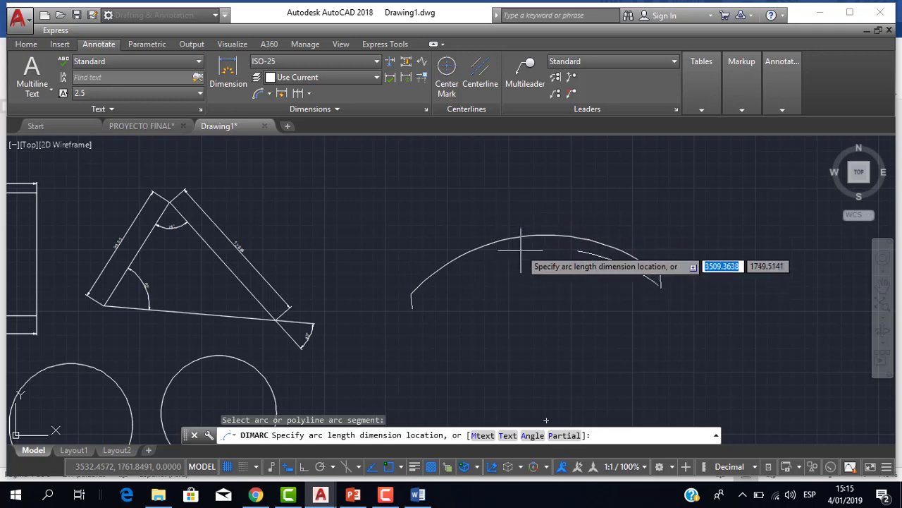
{"action": "left_click", "coordinate": [518, 210]}
{"action": "scroll", "coordinate": [519, 226], "scroll_direction": "up", "scroll_amount": 2}
{"action": "scroll", "coordinate": [519, 235], "scroll_direction": "up", "scroll_amount": 1}
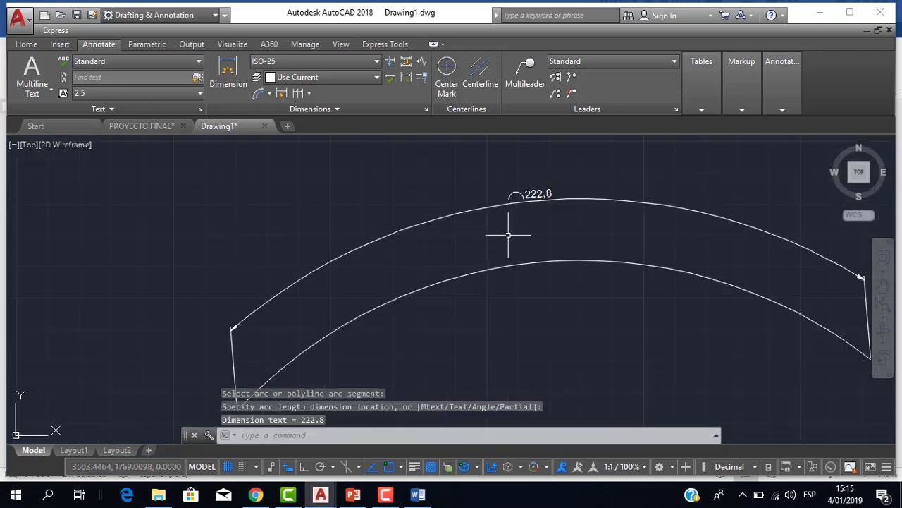
{"action": "scroll", "coordinate": [518, 241], "scroll_direction": "down", "scroll_amount": 3}
{"action": "scroll", "coordinate": [519, 240], "scroll_direction": "up", "scroll_amount": 2}
{"action": "scroll", "coordinate": [498, 239], "scroll_direction": "up", "scroll_amount": 1}
{"action": "scroll", "coordinate": [397, 264], "scroll_direction": "down", "scroll_amount": 1}
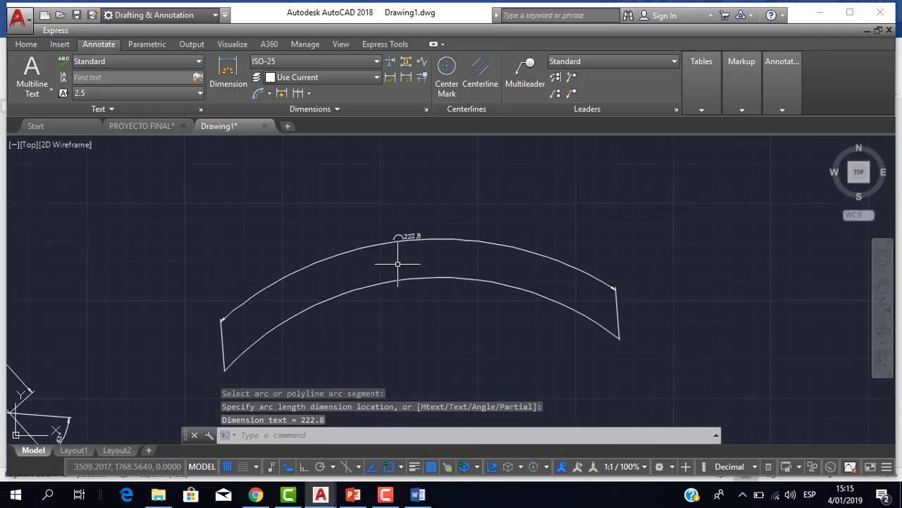
{"action": "scroll", "coordinate": [383, 262], "scroll_direction": "down", "scroll_amount": 2}
{"action": "scroll", "coordinate": [584, 222], "scroll_direction": "down", "scroll_amount": 1}
{"action": "scroll", "coordinate": [413, 272], "scroll_direction": "down", "scroll_amount": 1}
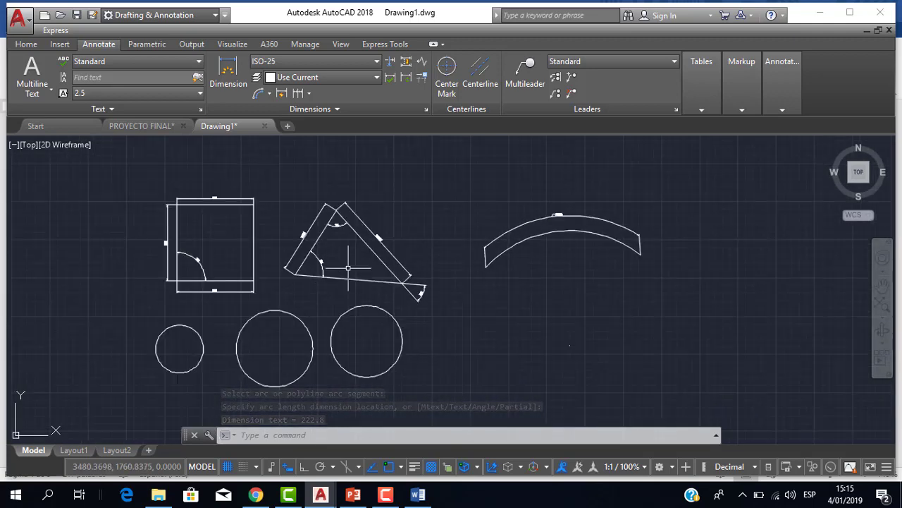
{"action": "middle_click_drag", "start_coordinate": [352, 252], "coordinate": [418, 227]}
{"action": "scroll", "coordinate": [411, 217], "scroll_direction": "up", "scroll_amount": 2}
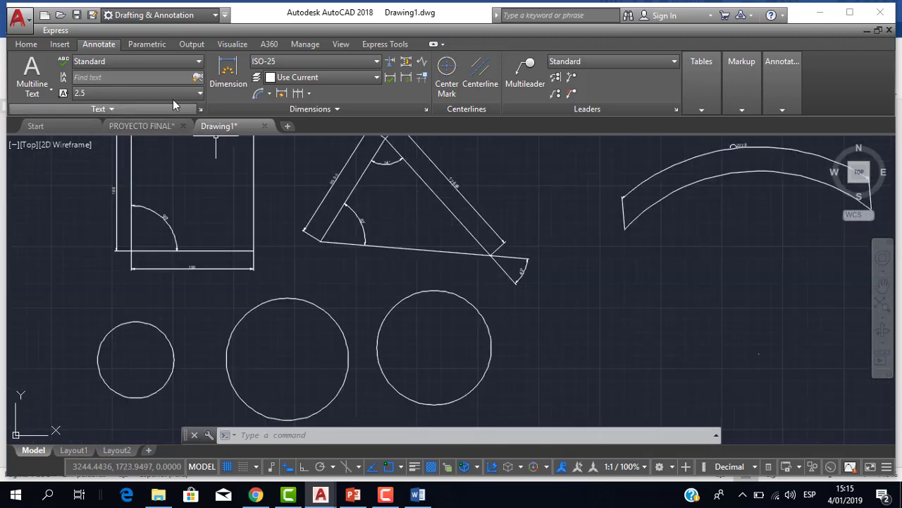
{"action": "left_click", "coordinate": [269, 94]}
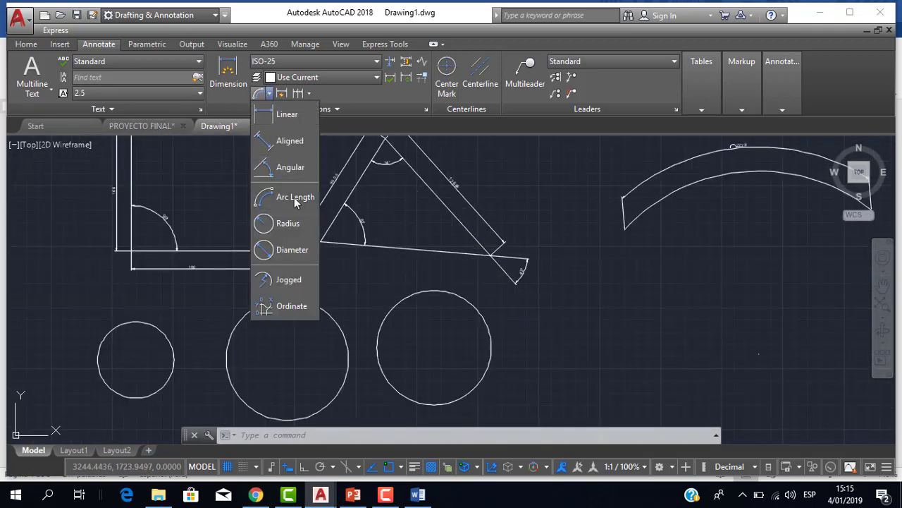
Dimension the middle circle's radius as R50.05.
{"action": "left_click", "coordinate": [289, 230]}
{"action": "scroll", "coordinate": [394, 296], "scroll_direction": "up", "scroll_amount": 1}
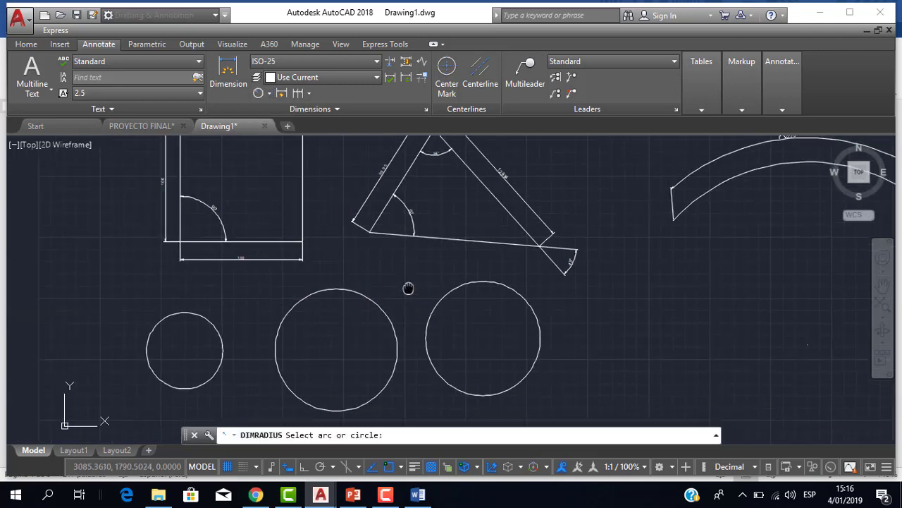
{"action": "scroll", "coordinate": [412, 285], "scroll_direction": "up", "scroll_amount": 1}
{"action": "left_click", "coordinate": [381, 270]}
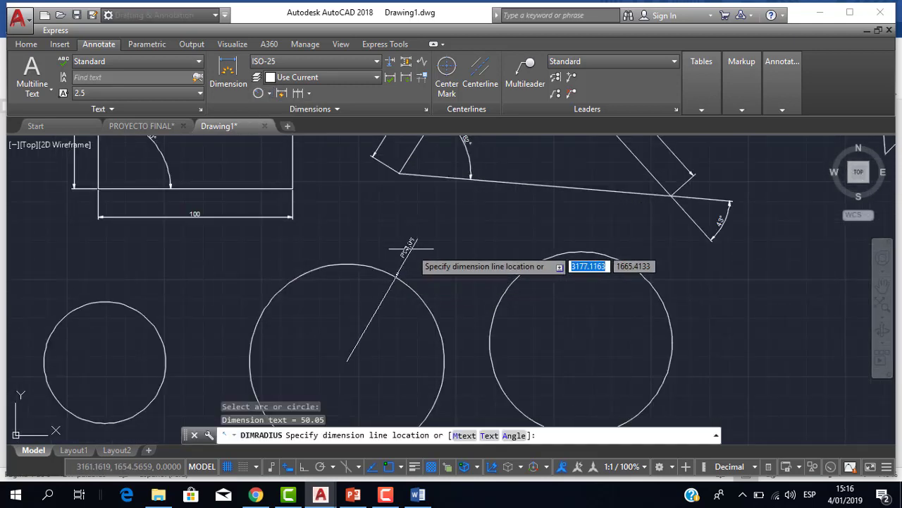
{"action": "left_click", "coordinate": [462, 243]}
{"action": "scroll", "coordinate": [423, 247], "scroll_direction": "up", "scroll_amount": 1}
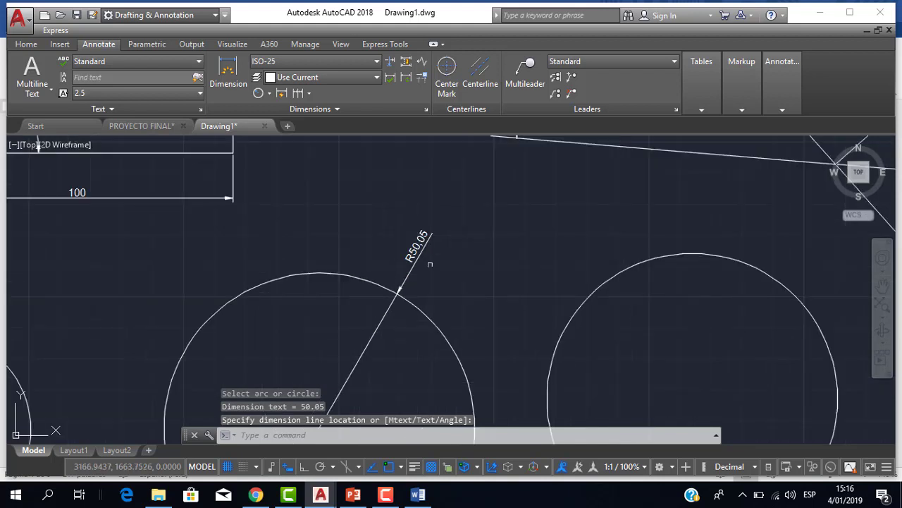
{"action": "middle_click_drag", "start_coordinate": [421, 250], "coordinate": [324, 263]}
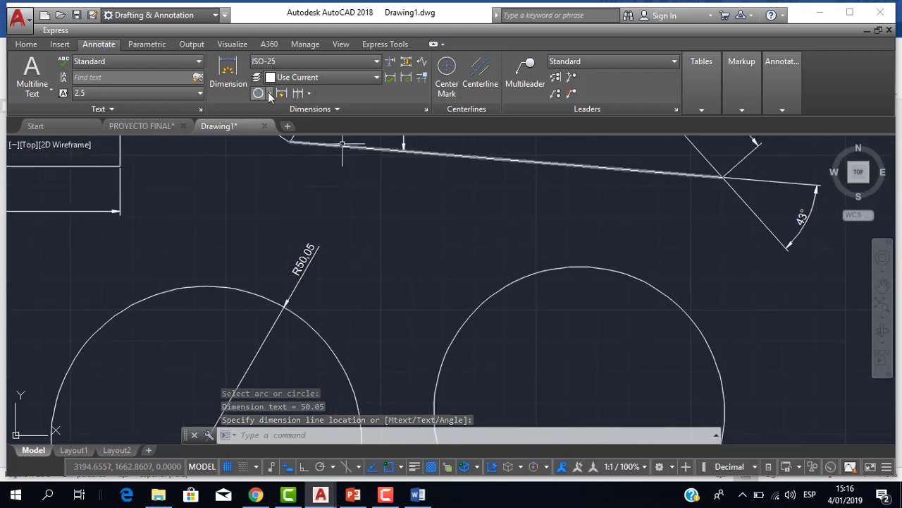
{"action": "left_click", "coordinate": [270, 94]}
Add a Ø93.73 diameter dimension to the right-hand circle, labelled at its upper left.
{"action": "left_click", "coordinate": [276, 248]}
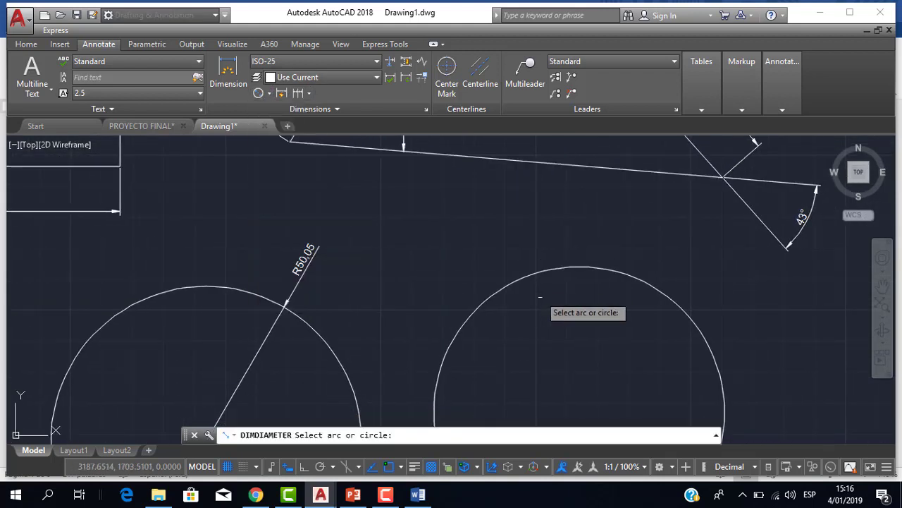
{"action": "left_click", "coordinate": [535, 276]}
{"action": "left_click", "coordinate": [478, 243]}
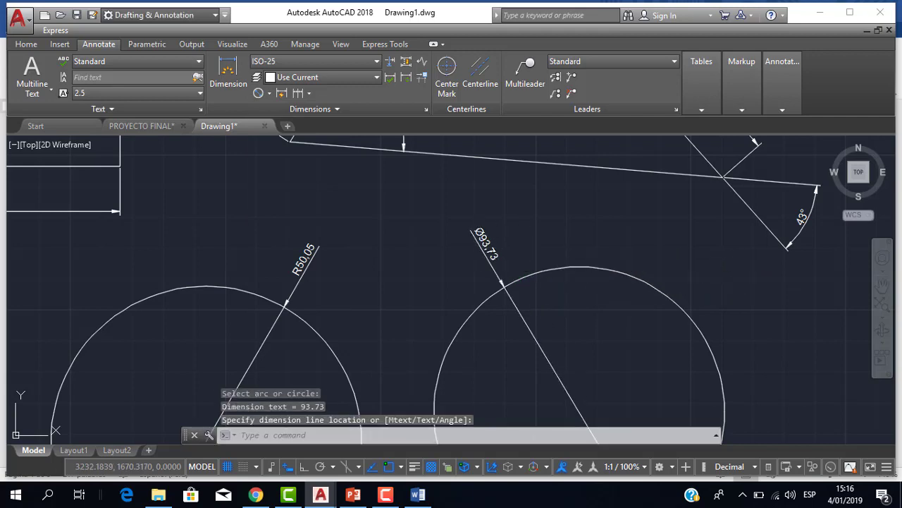
{"action": "scroll", "coordinate": [517, 301], "scroll_direction": "down", "scroll_amount": 2}
{"action": "scroll", "coordinate": [482, 284], "scroll_direction": "up", "scroll_amount": 4}
{"action": "scroll", "coordinate": [482, 284], "scroll_direction": "down", "scroll_amount": 2}
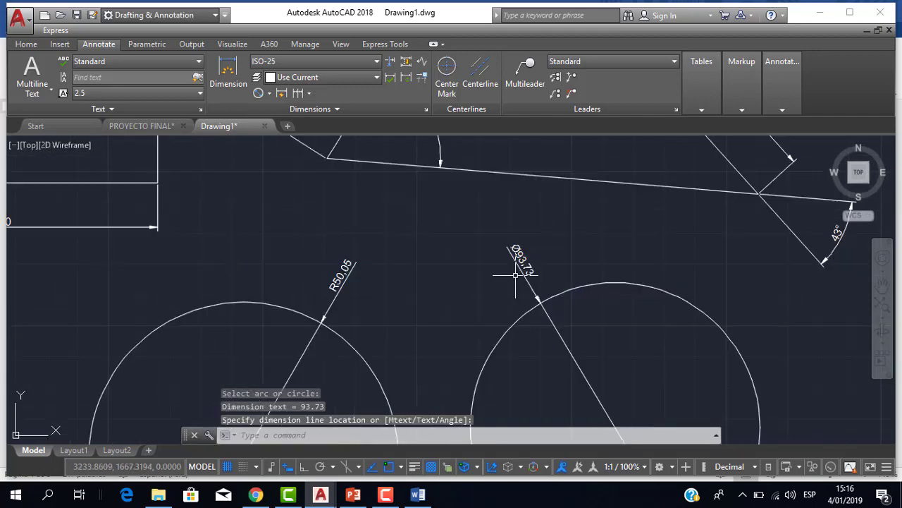
{"action": "scroll", "coordinate": [482, 285], "scroll_direction": "down", "scroll_amount": 3}
{"action": "scroll", "coordinate": [482, 284], "scroll_direction": "down", "scroll_amount": 1}
{"action": "scroll", "coordinate": [382, 243], "scroll_direction": "up", "scroll_amount": 2}
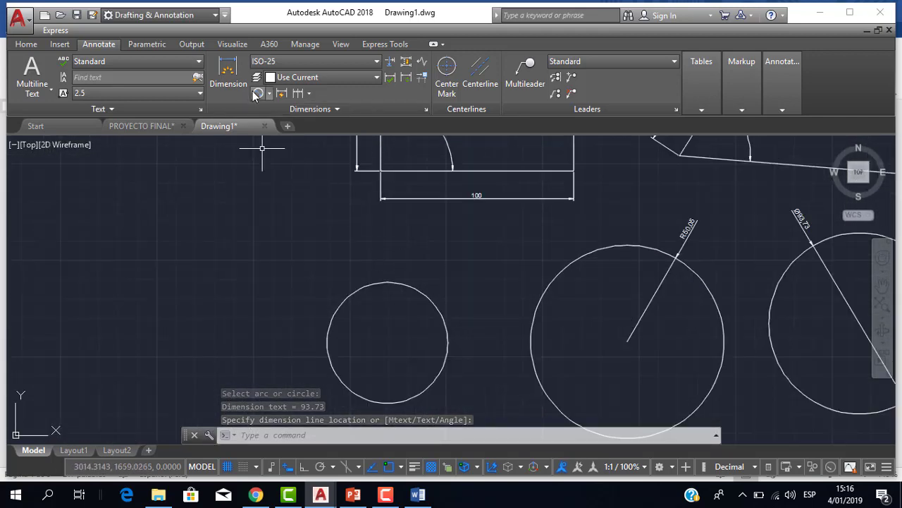
{"action": "left_click", "coordinate": [269, 94]}
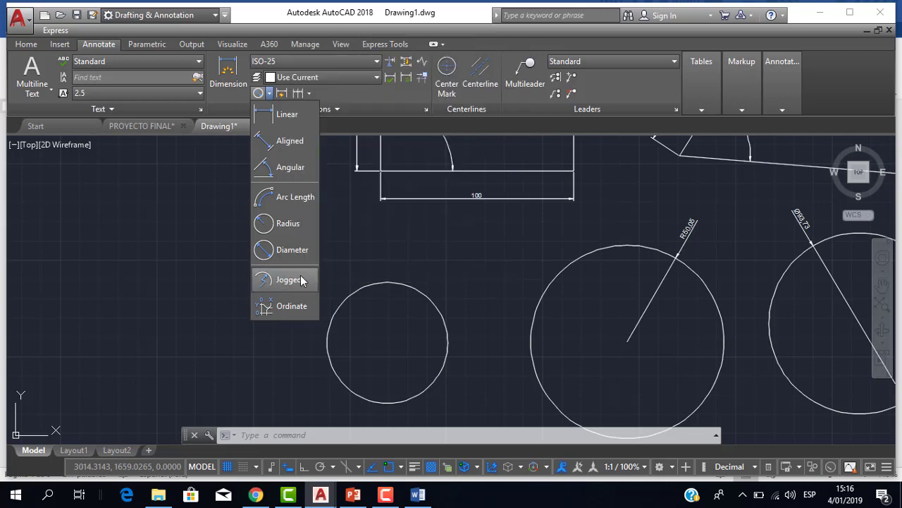
{"action": "left_click", "coordinate": [301, 280]}
Place a jogged R31.29 radius dimension inside the small left circle.
{"action": "scroll", "coordinate": [423, 292], "scroll_direction": "up", "scroll_amount": 3}
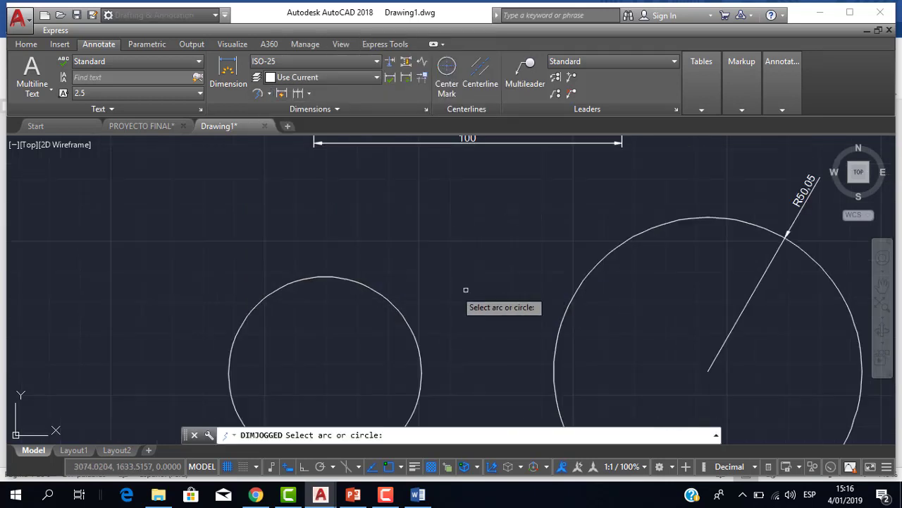
{"action": "scroll", "coordinate": [550, 225], "scroll_direction": "down", "scroll_amount": 3}
{"action": "scroll", "coordinate": [469, 236], "scroll_direction": "up", "scroll_amount": 4}
{"action": "scroll", "coordinate": [465, 226], "scroll_direction": "down", "scroll_amount": 3}
{"action": "scroll", "coordinate": [440, 209], "scroll_direction": "up", "scroll_amount": 1}
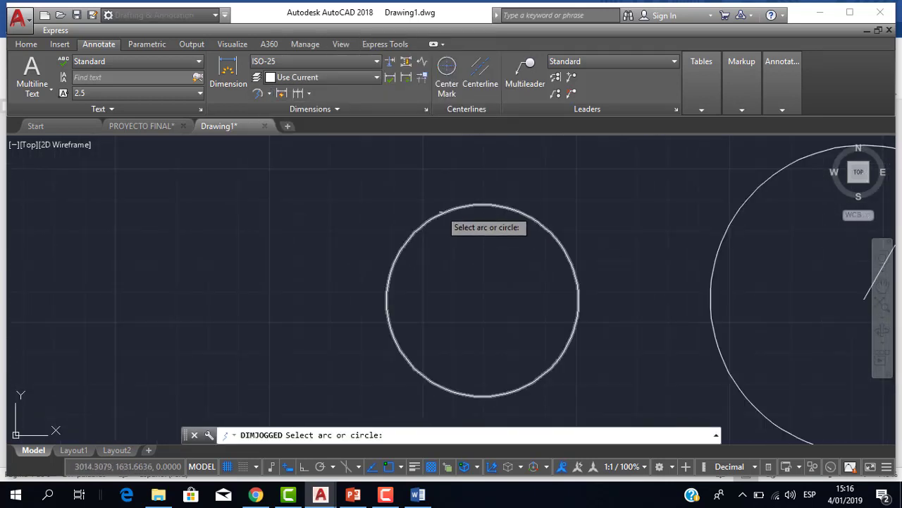
{"action": "left_click", "coordinate": [435, 216]}
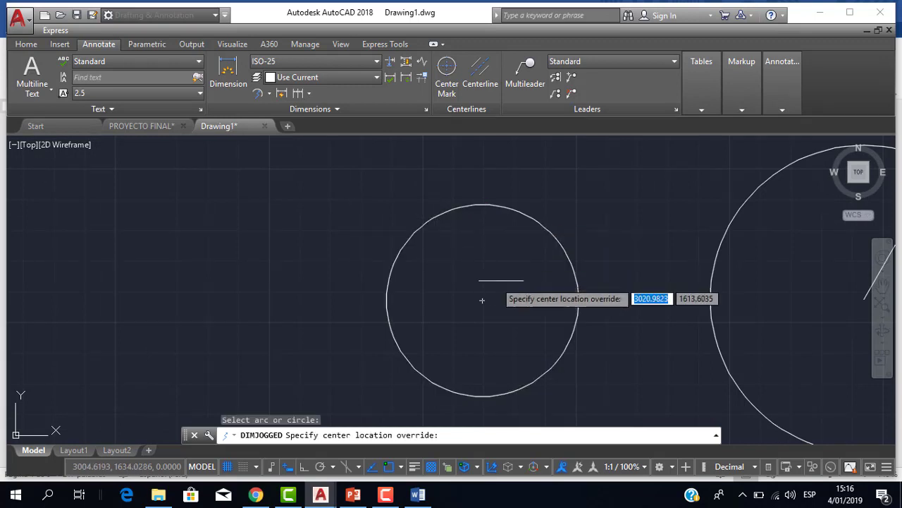
{"action": "left_click", "coordinate": [500, 279]}
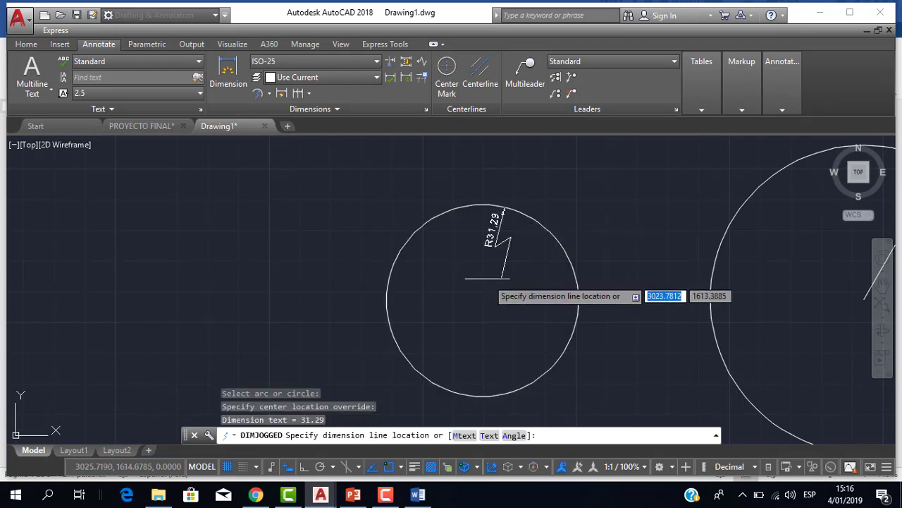
{"action": "left_click", "coordinate": [460, 296]}
{"action": "left_click", "coordinate": [435, 276]}
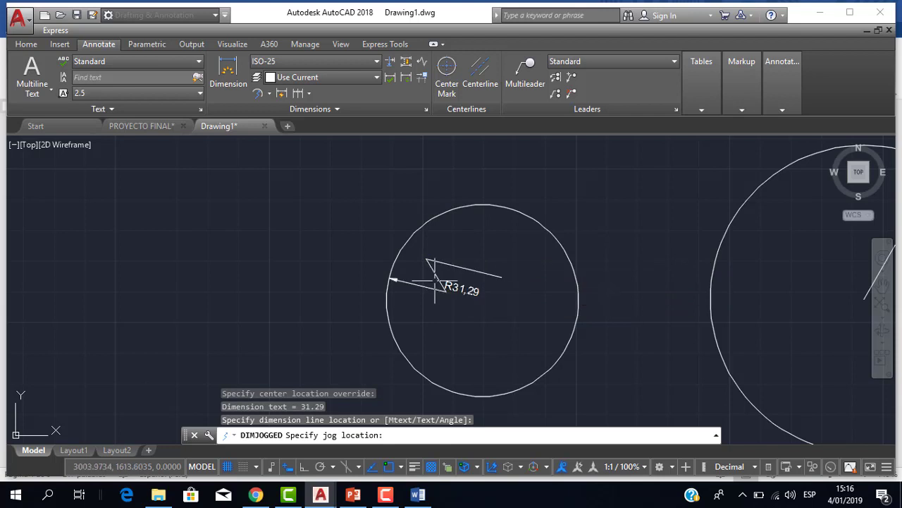
{"action": "scroll", "coordinate": [522, 328], "scroll_direction": "up", "scroll_amount": 2}
{"action": "scroll", "coordinate": [504, 317], "scroll_direction": "down", "scroll_amount": 3}
{"action": "middle_click_drag", "start_coordinate": [493, 317], "coordinate": [403, 322]}
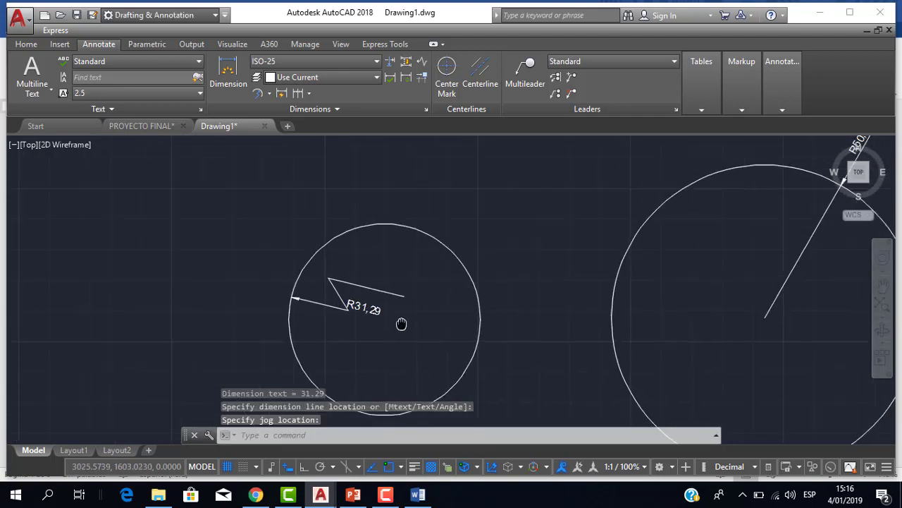
{"action": "scroll", "coordinate": [403, 310], "scroll_direction": "down", "scroll_amount": 2}
Add a second jogged R31.29 radius dimension outside the small circle.
{"action": "left_click", "coordinate": [257, 93]}
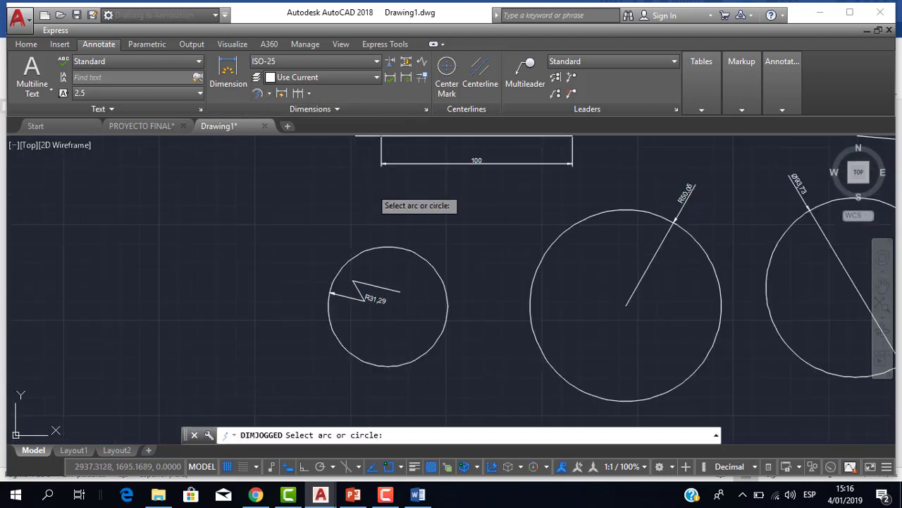
{"action": "left_click", "coordinate": [375, 246]}
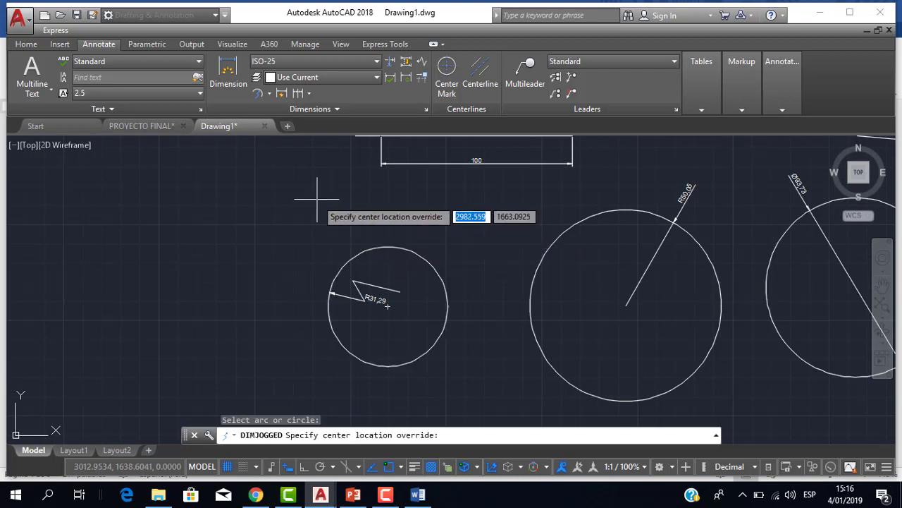
{"action": "left_click", "coordinate": [294, 188]}
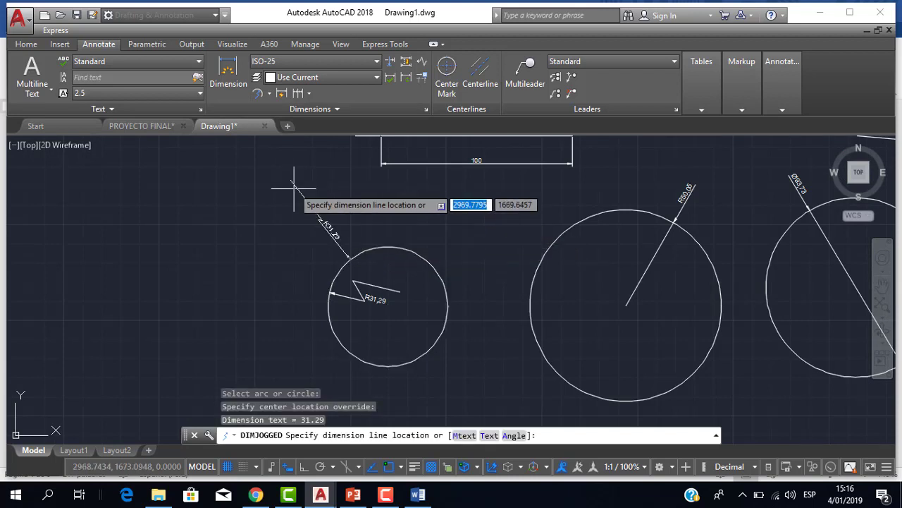
{"action": "left_click", "coordinate": [274, 228]}
{"action": "left_click", "coordinate": [308, 243]}
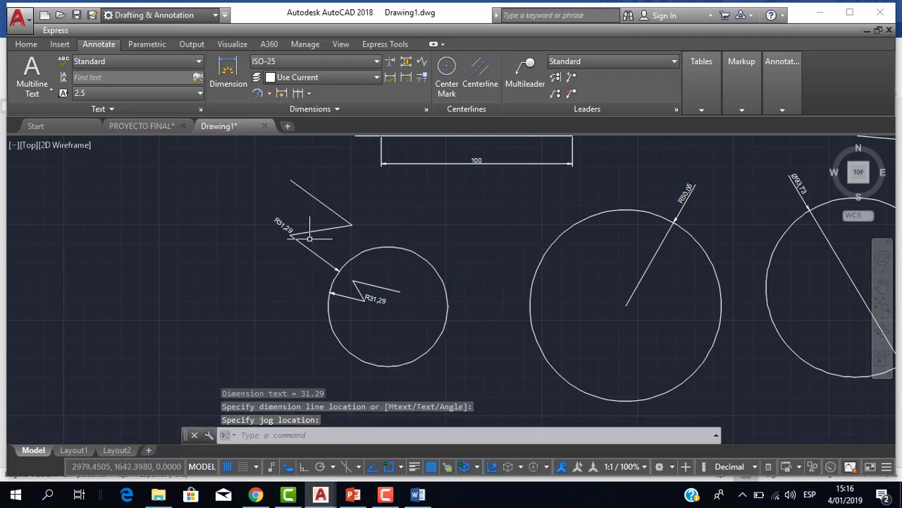
{"action": "scroll", "coordinate": [310, 238], "scroll_direction": "up", "scroll_amount": 2}
{"action": "scroll", "coordinate": [286, 232], "scroll_direction": "down", "scroll_amount": 2}
{"action": "scroll", "coordinate": [275, 240], "scroll_direction": "up", "scroll_amount": 1}
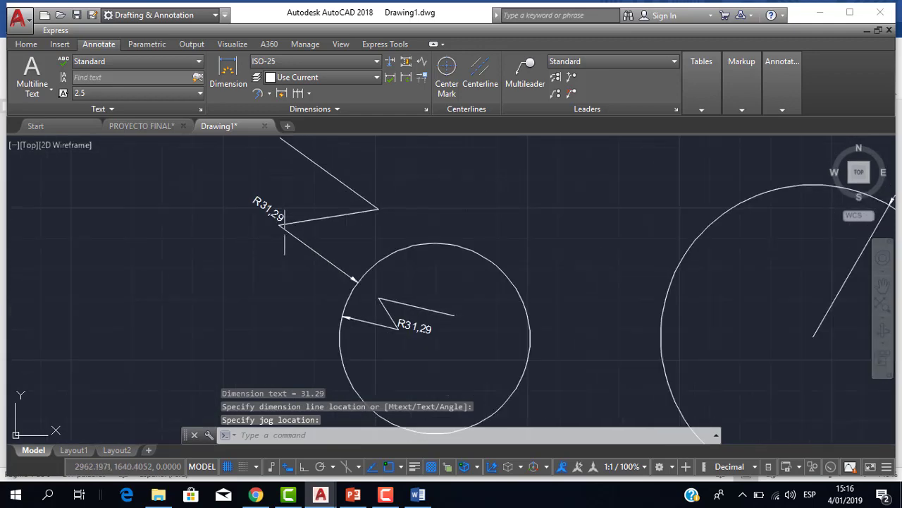
{"action": "scroll", "coordinate": [284, 226], "scroll_direction": "down", "scroll_amount": 3}
{"action": "scroll", "coordinate": [261, 271], "scroll_direction": "up", "scroll_amount": 1}
{"action": "scroll", "coordinate": [254, 276], "scroll_direction": "up", "scroll_amount": 1}
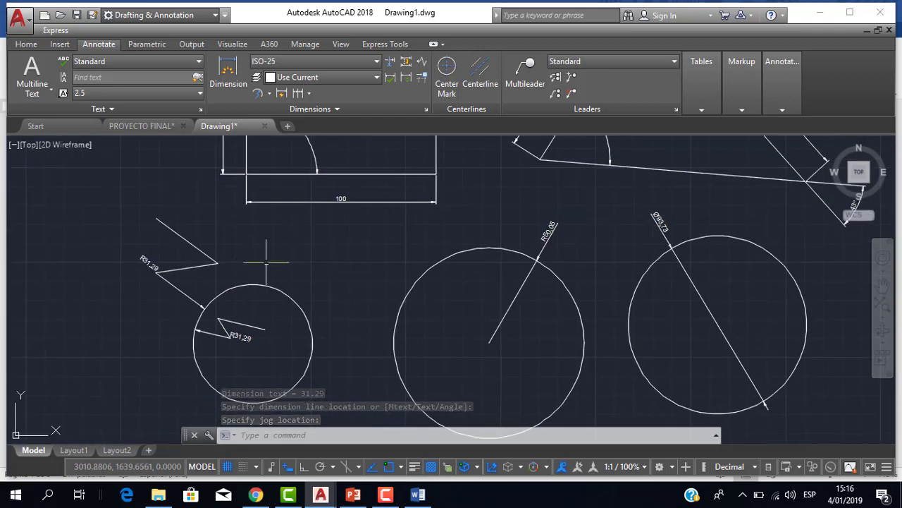
{"action": "scroll", "coordinate": [266, 262], "scroll_direction": "down", "scroll_amount": 2}
{"action": "scroll", "coordinate": [268, 263], "scroll_direction": "up", "scroll_amount": 1}
Erase the square's two 100 dimensions, top and vertical.
{"action": "scroll", "coordinate": [241, 271], "scroll_direction": "down", "scroll_amount": 3}
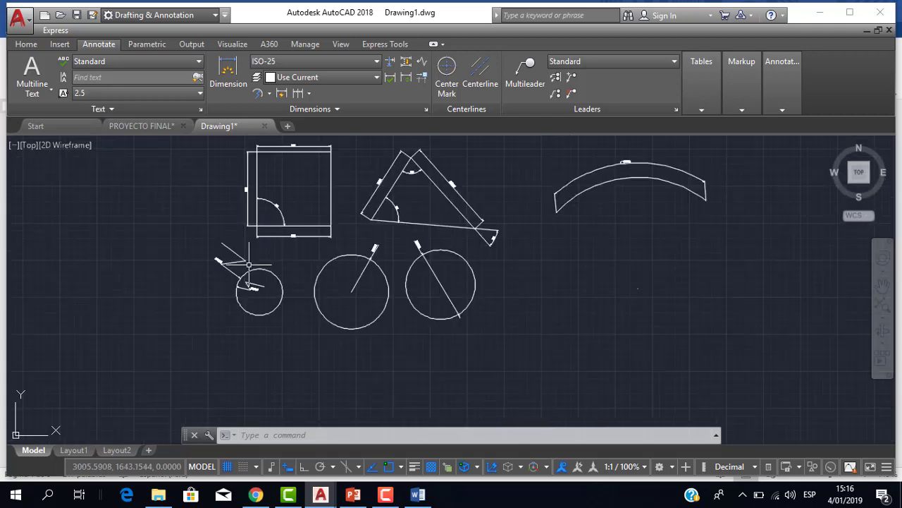
{"action": "scroll", "coordinate": [352, 212], "scroll_direction": "up", "scroll_amount": 1}
{"action": "mouse_move", "coordinate": [353, 211]}
{"action": "middle_mouse_down"}
{"action": "mouse_move", "coordinate": [394, 296]}
{"action": "mouse_move", "coordinate": [458, 282]}
{"action": "middle_mouse_up"}
{"action": "scroll", "coordinate": [405, 303], "scroll_direction": "down", "scroll_amount": 1}
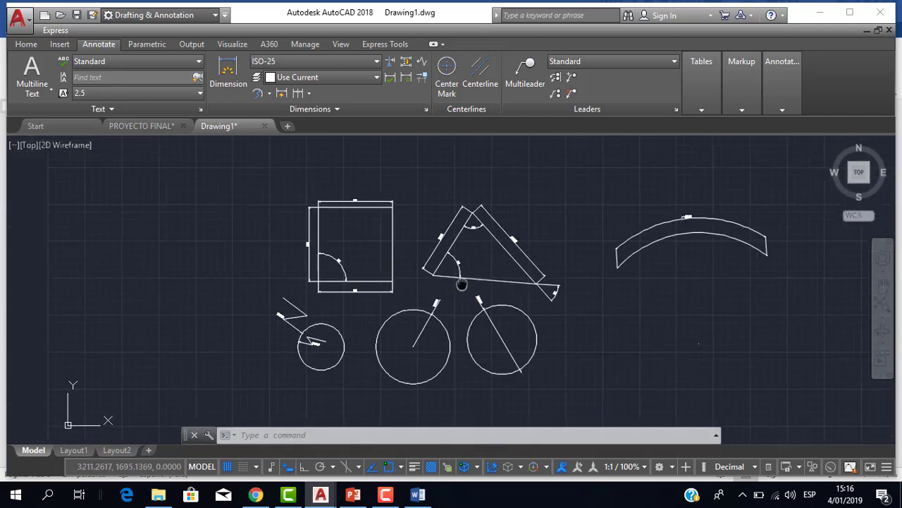
{"action": "scroll", "coordinate": [423, 272], "scroll_direction": "up", "scroll_amount": 3}
{"action": "scroll", "coordinate": [423, 272], "scroll_direction": "down", "scroll_amount": 3}
{"action": "scroll", "coordinate": [397, 215], "scroll_direction": "up", "scroll_amount": 1}
{"action": "scroll", "coordinate": [345, 211], "scroll_direction": "up", "scroll_amount": 5}
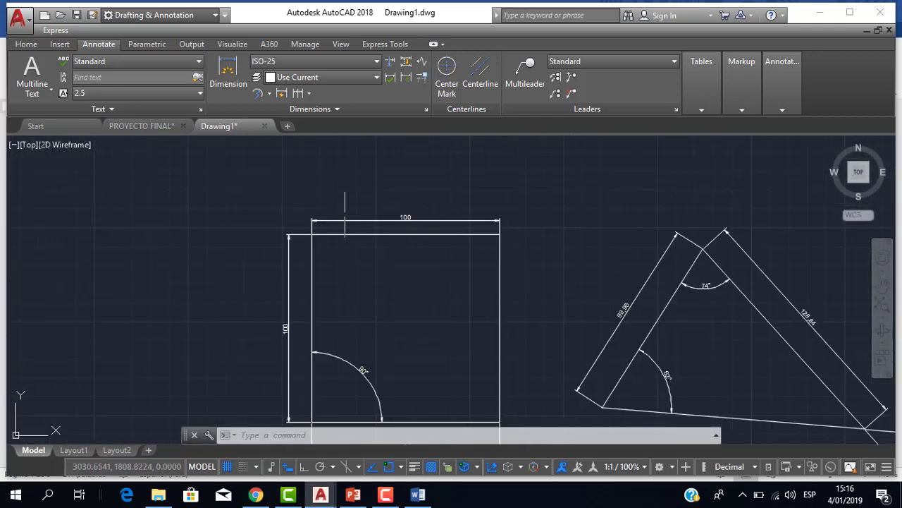
{"action": "scroll", "coordinate": [322, 226], "scroll_direction": "up", "scroll_amount": 1}
{"action": "left_click", "coordinate": [332, 235]}
{"action": "left_click", "coordinate": [266, 232]}
{"action": "left_click", "coordinate": [260, 269]}
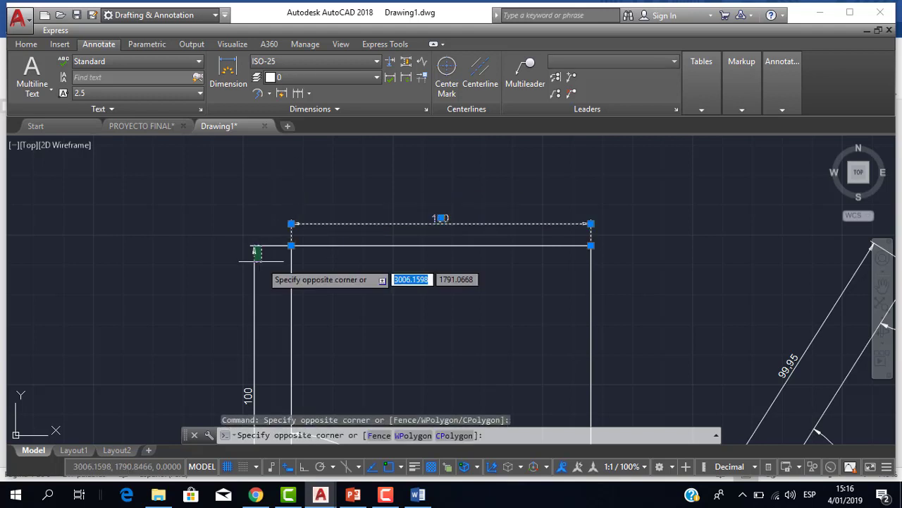
{"action": "left_click", "coordinate": [234, 220]}
{"action": "key", "text": "Delete"}
Add an ordinate dimension at the square's top-left corner reading 3015.94 above it.
{"action": "scroll", "coordinate": [395, 253], "scroll_direction": "down", "scroll_amount": 1}
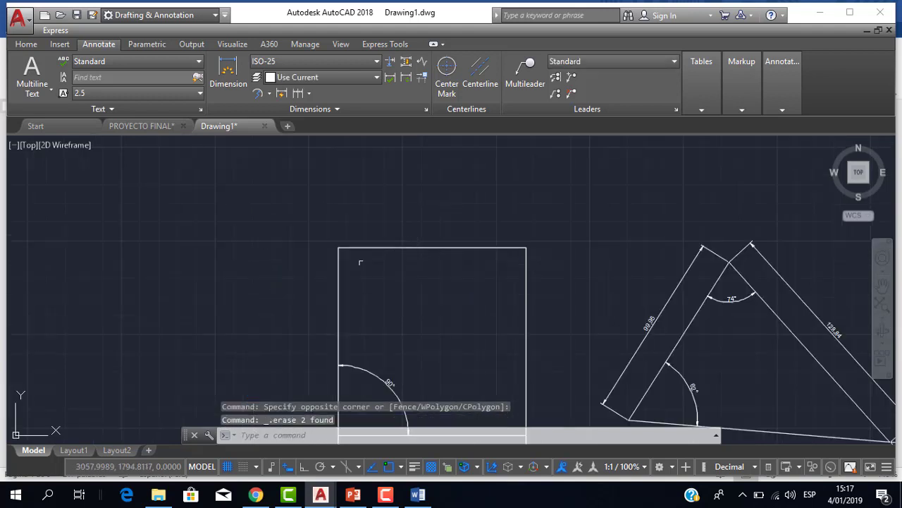
{"action": "scroll", "coordinate": [362, 258], "scroll_direction": "up", "scroll_amount": 1}
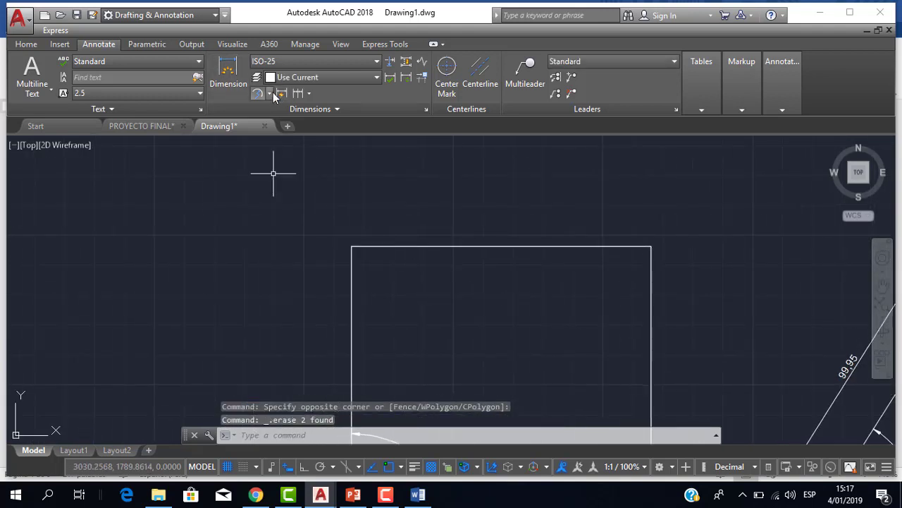
{"action": "left_click", "coordinate": [270, 93]}
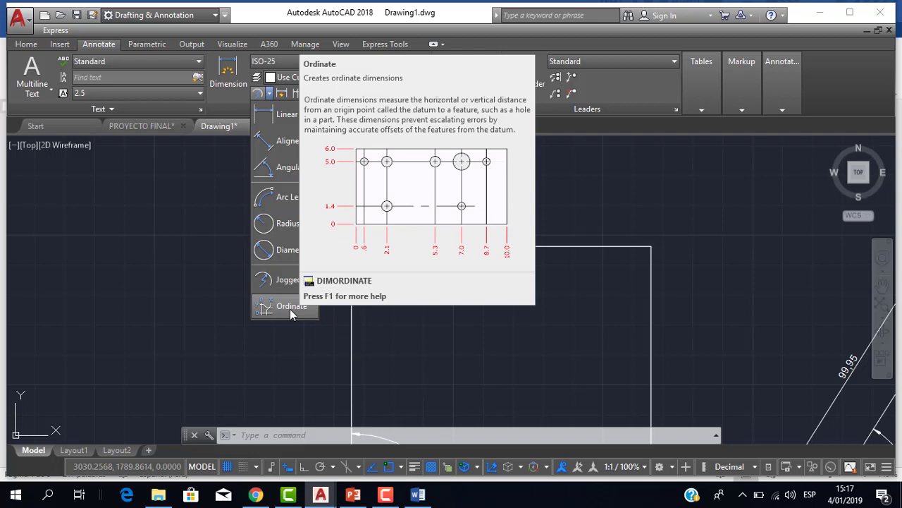
{"action": "left_click", "coordinate": [281, 310]}
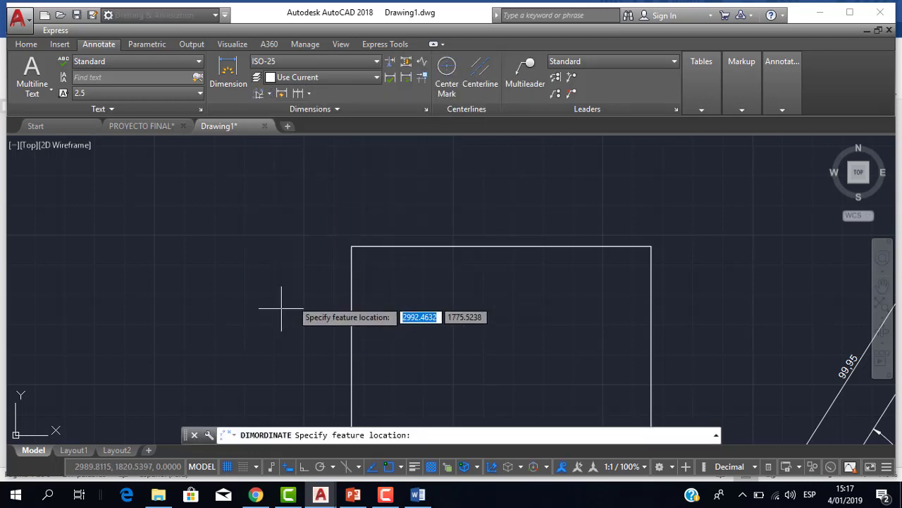
{"action": "left_click", "coordinate": [351, 246]}
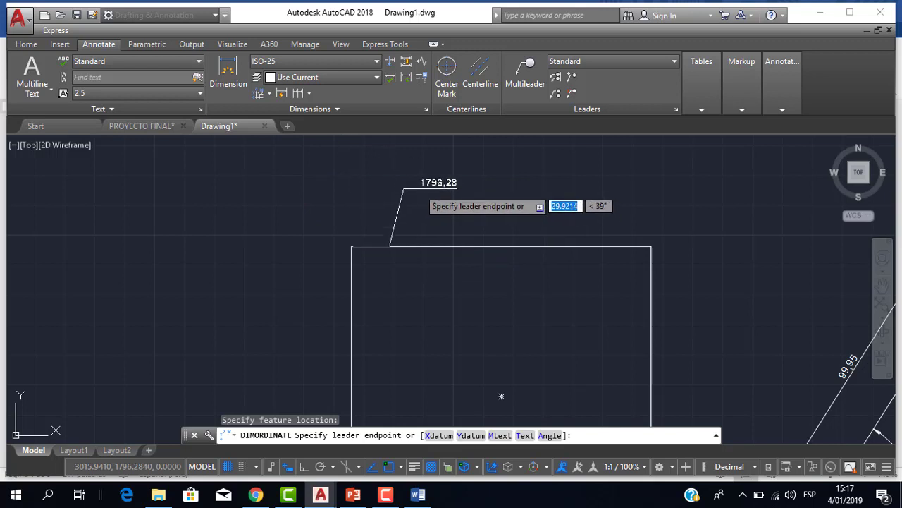
{"action": "scroll", "coordinate": [387, 205], "scroll_direction": "up", "scroll_amount": 2}
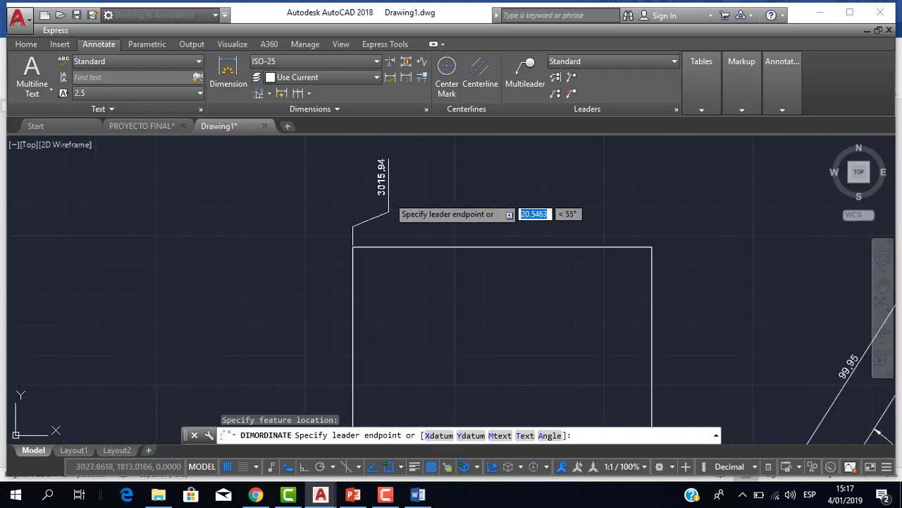
{"action": "scroll", "coordinate": [384, 222], "scroll_direction": "down", "scroll_amount": 2}
{"action": "left_click", "coordinate": [390, 212]}
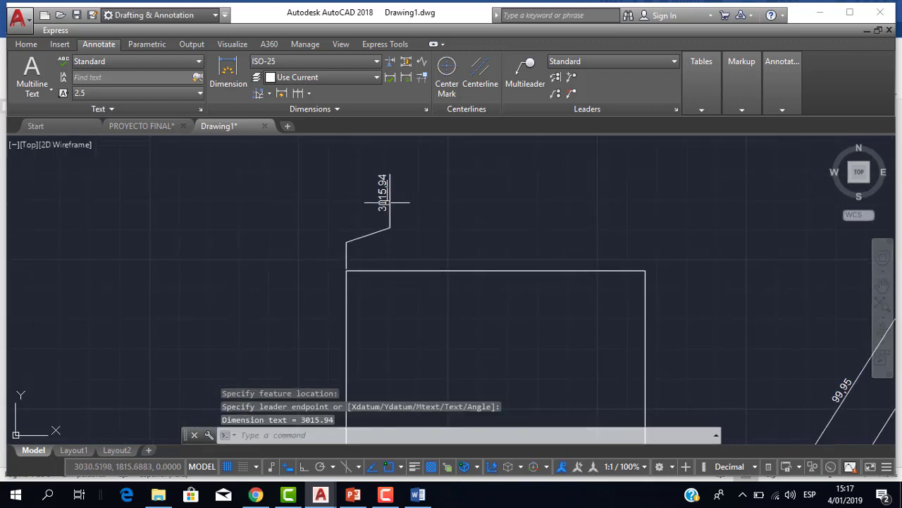
{"action": "scroll", "coordinate": [386, 202], "scroll_direction": "up", "scroll_amount": 2}
{"action": "scroll", "coordinate": [398, 222], "scroll_direction": "down", "scroll_amount": 2}
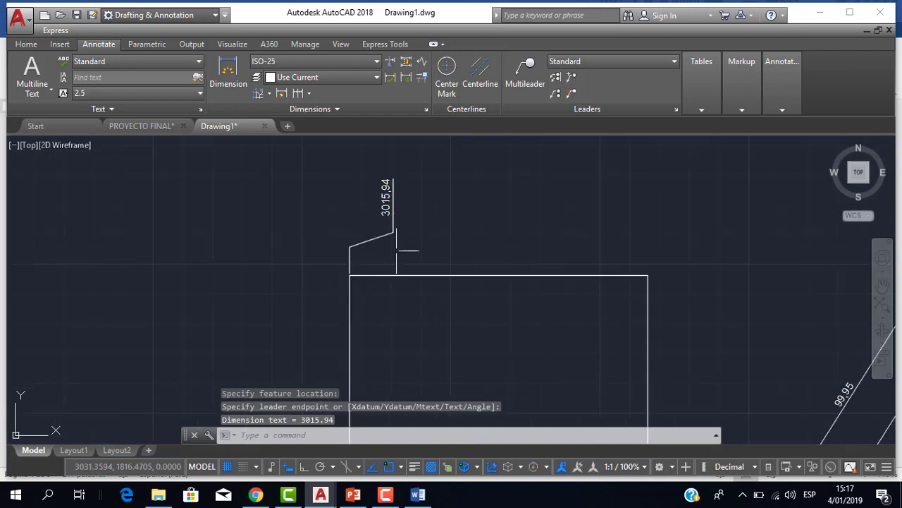
{"action": "scroll", "coordinate": [396, 250], "scroll_direction": "down", "scroll_amount": 2}
{"action": "scroll", "coordinate": [383, 262], "scroll_direction": "up", "scroll_amount": 2}
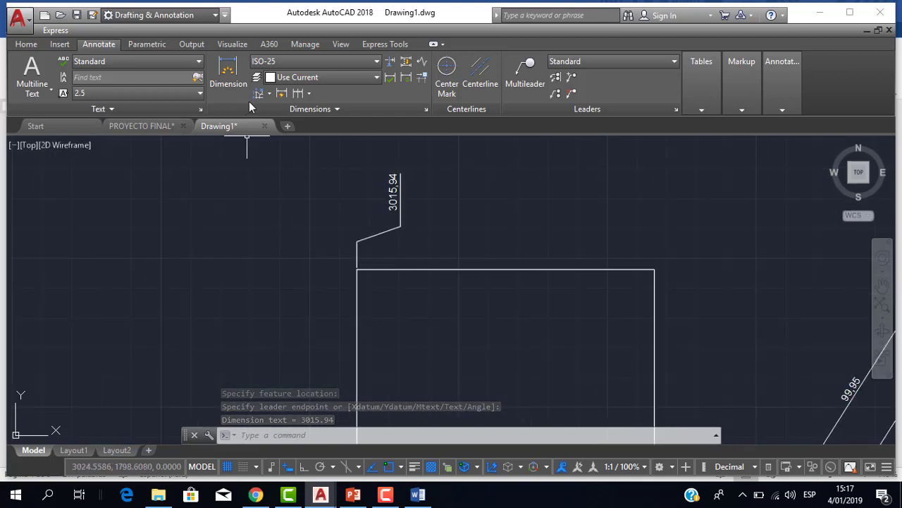
Add a second ordinate dimension at the same corner reading 1796.28 to the left.
{"action": "left_click", "coordinate": [260, 93]}
{"action": "left_click", "coordinate": [357, 269]}
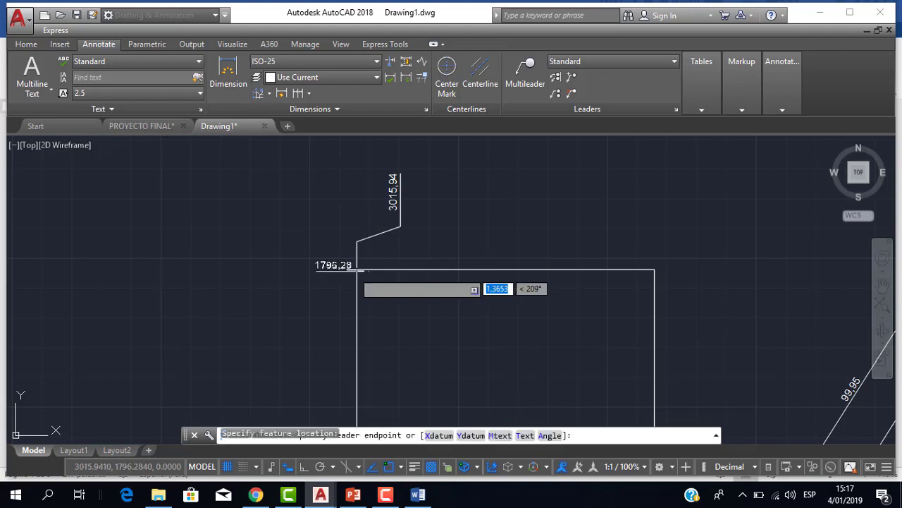
{"action": "left_click", "coordinate": [274, 306]}
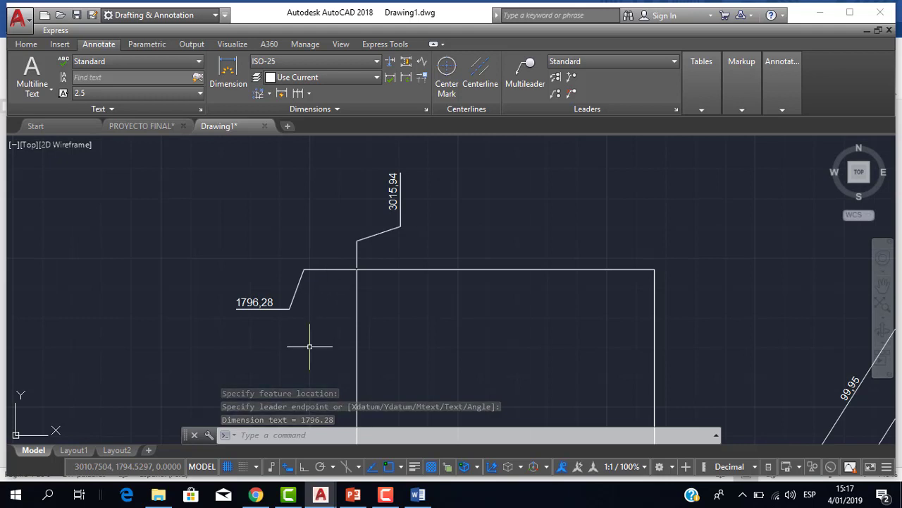
{"action": "scroll", "coordinate": [338, 321], "scroll_direction": "down", "scroll_amount": 2}
{"action": "scroll", "coordinate": [346, 315], "scroll_direction": "up", "scroll_amount": 2}
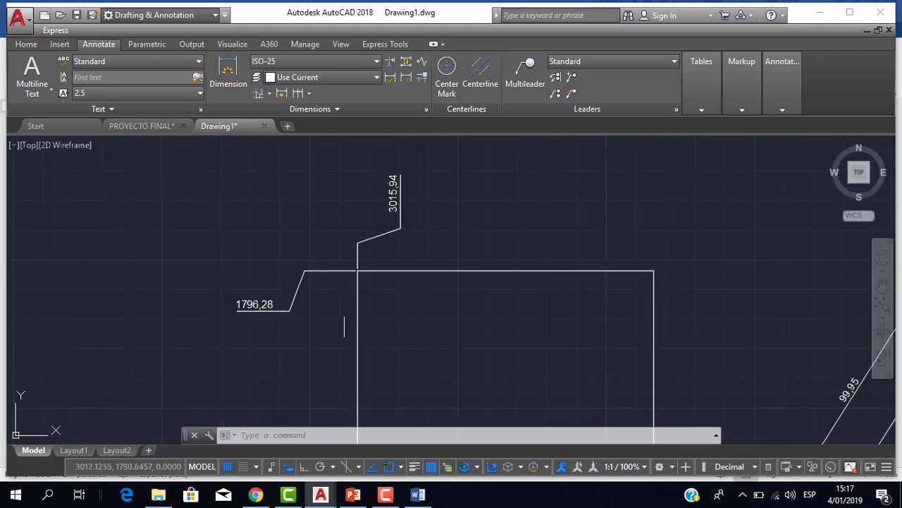
{"action": "scroll", "coordinate": [344, 325], "scroll_direction": "down", "scroll_amount": 2}
{"action": "scroll", "coordinate": [337, 315], "scroll_direction": "up", "scroll_amount": 2}
{"action": "scroll", "coordinate": [441, 213], "scroll_direction": "down", "scroll_amount": 2}
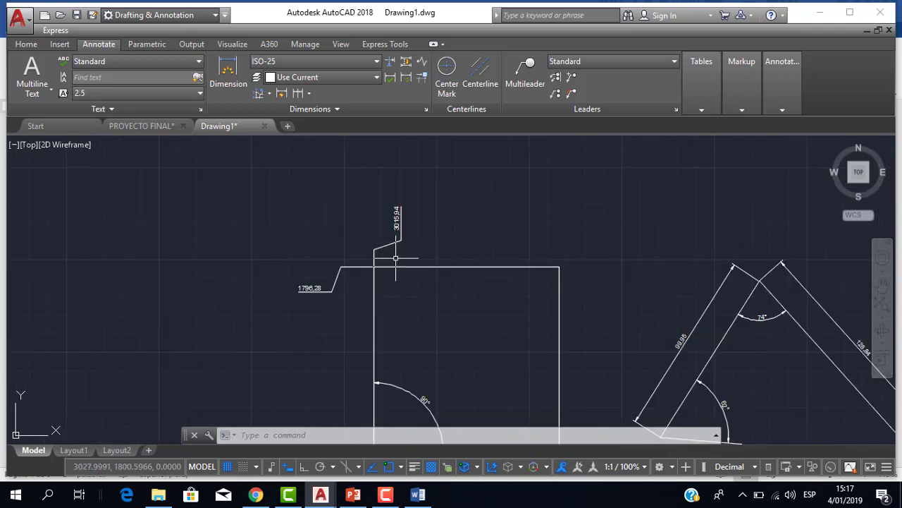
{"action": "scroll", "coordinate": [381, 254], "scroll_direction": "down", "scroll_amount": 5}
{"action": "scroll", "coordinate": [398, 289], "scroll_direction": "up", "scroll_amount": 4}
{"action": "scroll", "coordinate": [368, 211], "scroll_direction": "down", "scroll_amount": 1}
Recenter the view on all dimensioned shapes and close the dimension type list.
{"action": "scroll", "coordinate": [368, 212], "scroll_direction": "down", "scroll_amount": 2}
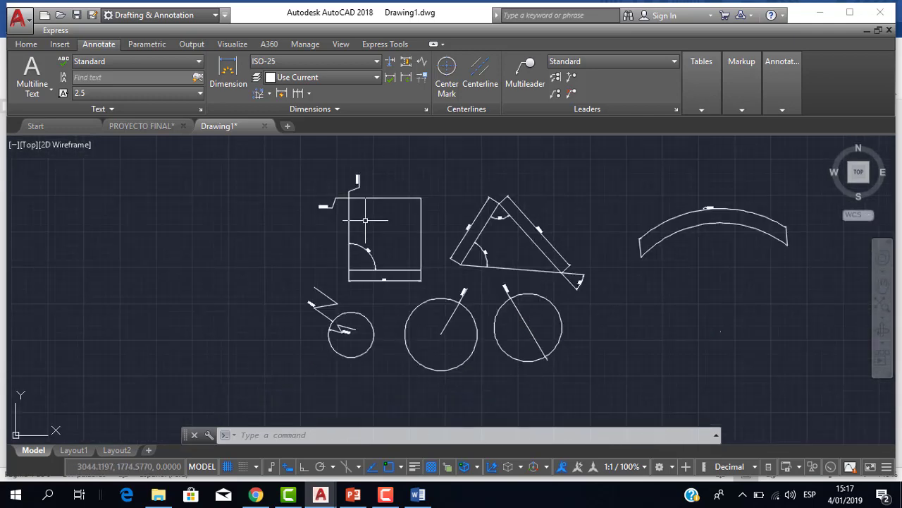
{"action": "scroll", "coordinate": [352, 218], "scroll_direction": "up", "scroll_amount": 1}
{"action": "scroll", "coordinate": [332, 229], "scroll_direction": "up", "scroll_amount": 1}
{"action": "scroll", "coordinate": [314, 236], "scroll_direction": "up", "scroll_amount": 2}
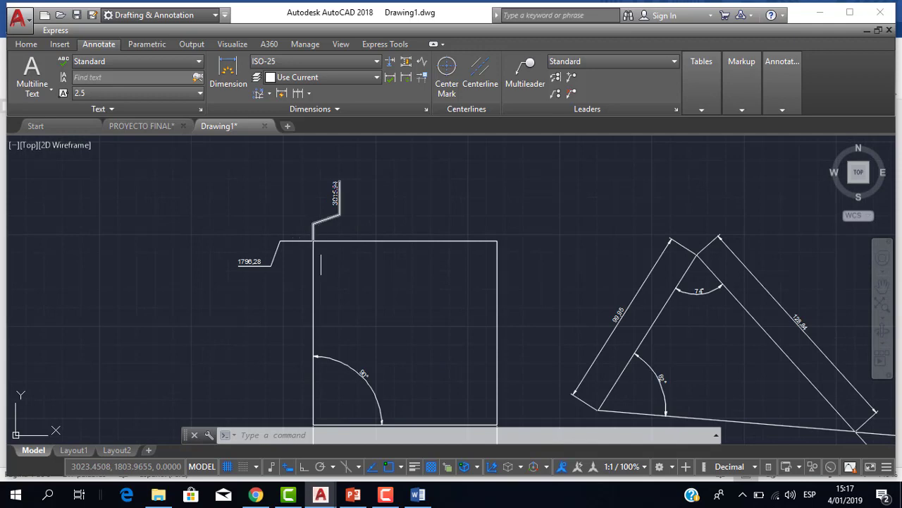
{"action": "scroll", "coordinate": [342, 250], "scroll_direction": "down", "scroll_amount": 3}
{"action": "scroll", "coordinate": [402, 282], "scroll_direction": "up", "scroll_amount": 1}
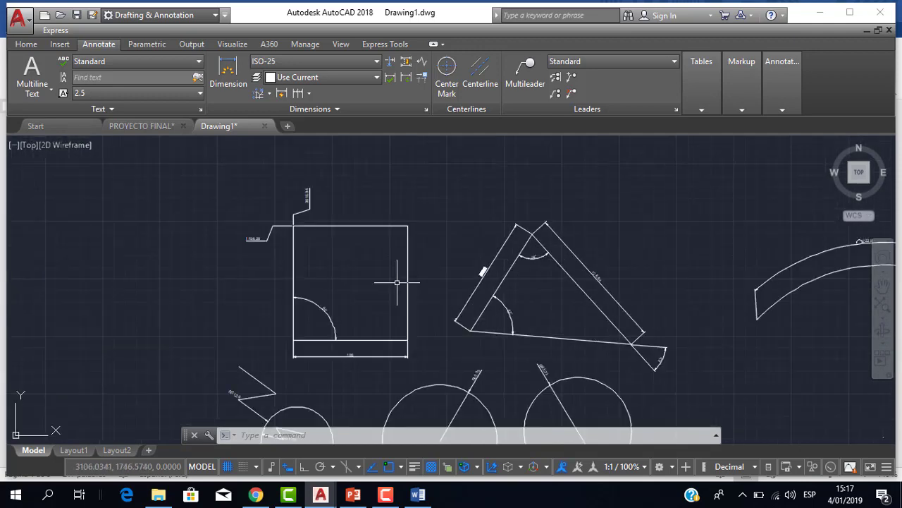
{"action": "middle_click_drag", "start_coordinate": [402, 282], "coordinate": [298, 209]}
{"action": "scroll", "coordinate": [396, 224], "scroll_direction": "down", "scroll_amount": 4}
{"action": "scroll", "coordinate": [261, 201], "scroll_direction": "up", "scroll_amount": 2}
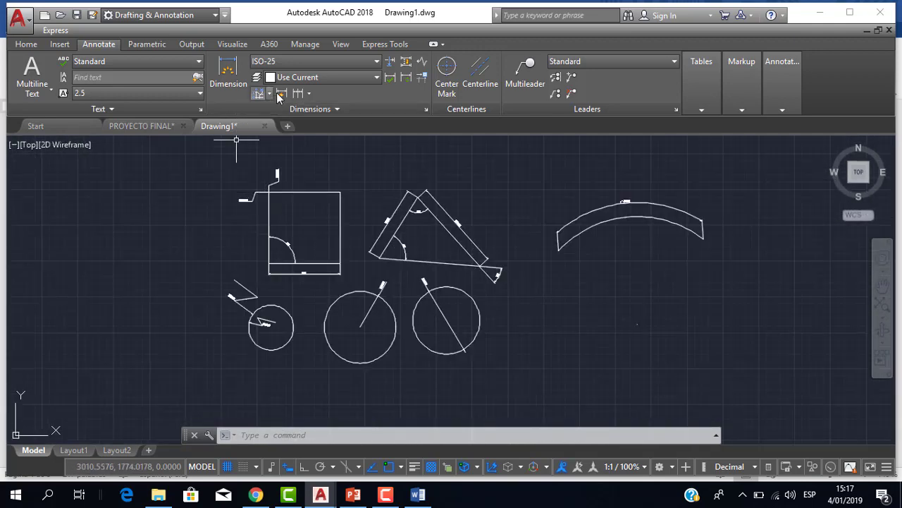
{"action": "left_click", "coordinate": [269, 96]}
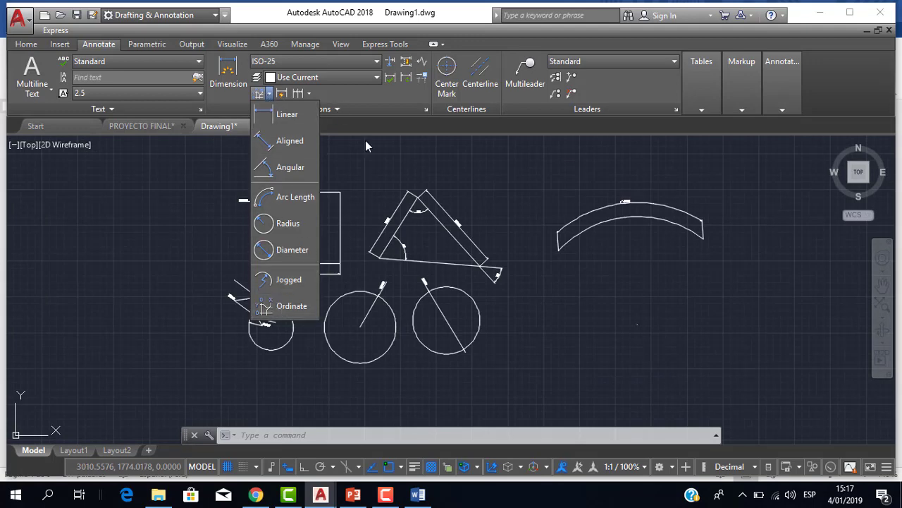
{"action": "left_click", "coordinate": [480, 278]}
Show the empty area right of the circles with the Home drawing tools active.
{"action": "scroll", "coordinate": [420, 238], "scroll_direction": "up", "scroll_amount": 2}
{"action": "middle_click_drag", "start_coordinate": [468, 270], "coordinate": [228, 184]}
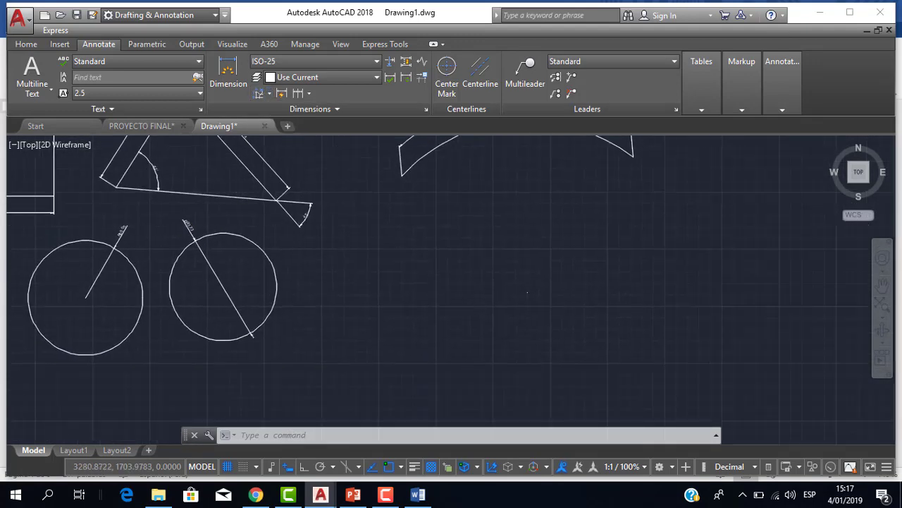
{"action": "scroll", "coordinate": [286, 233], "scroll_direction": "up", "scroll_amount": 4}
{"action": "scroll", "coordinate": [285, 233], "scroll_direction": "down", "scroll_amount": 3}
{"action": "scroll", "coordinate": [286, 233], "scroll_direction": "down", "scroll_amount": 2}
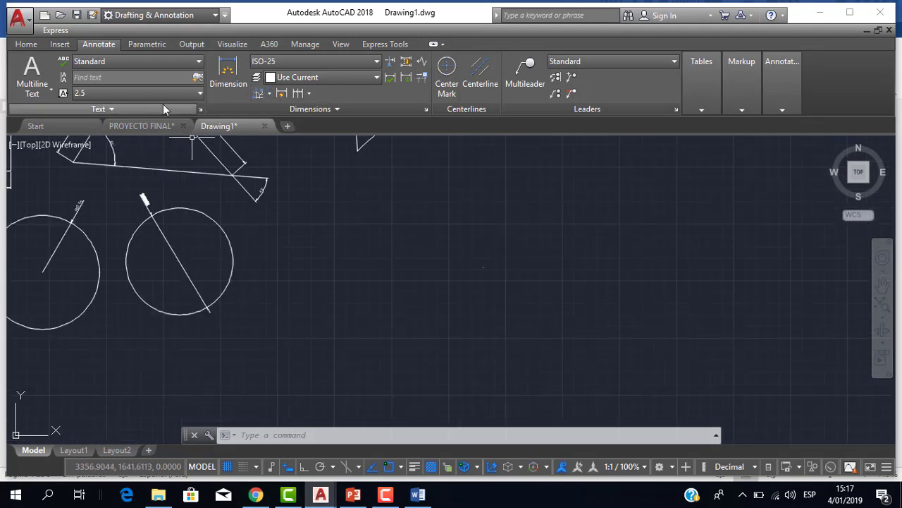
{"action": "left_click", "coordinate": [26, 45]}
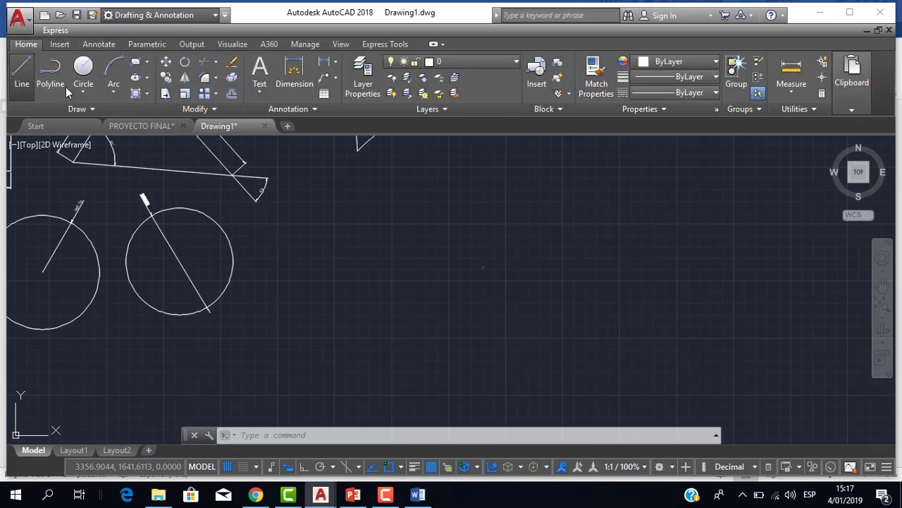
With Ortho on, draw a square pulse: up, across, down, then a short tail right.
{"action": "left_click", "coordinate": [22, 74]}
{"action": "scroll", "coordinate": [485, 287], "scroll_direction": "down", "scroll_amount": 1}
{"action": "scroll", "coordinate": [402, 282], "scroll_direction": "up", "scroll_amount": 3}
{"action": "scroll", "coordinate": [379, 298], "scroll_direction": "down", "scroll_amount": 3}
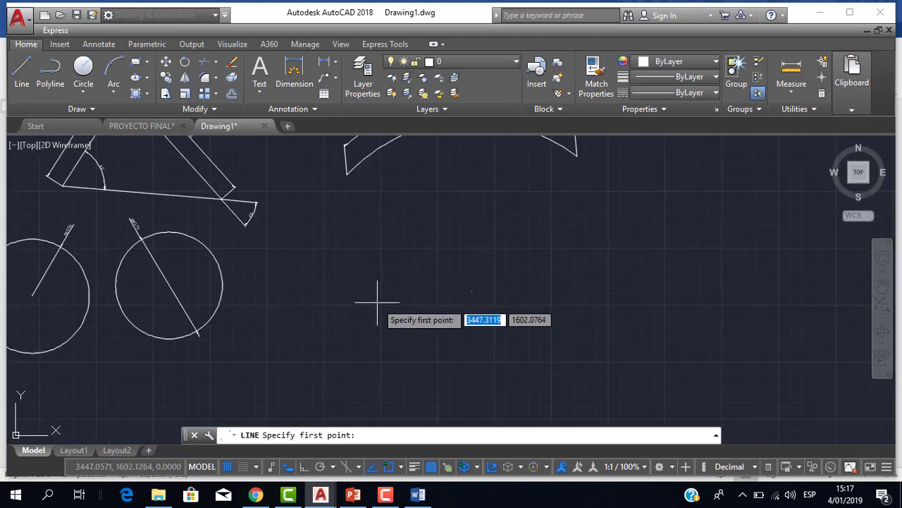
{"action": "scroll", "coordinate": [365, 321], "scroll_direction": "up", "scroll_amount": 1}
{"action": "left_click", "coordinate": [365, 321]}
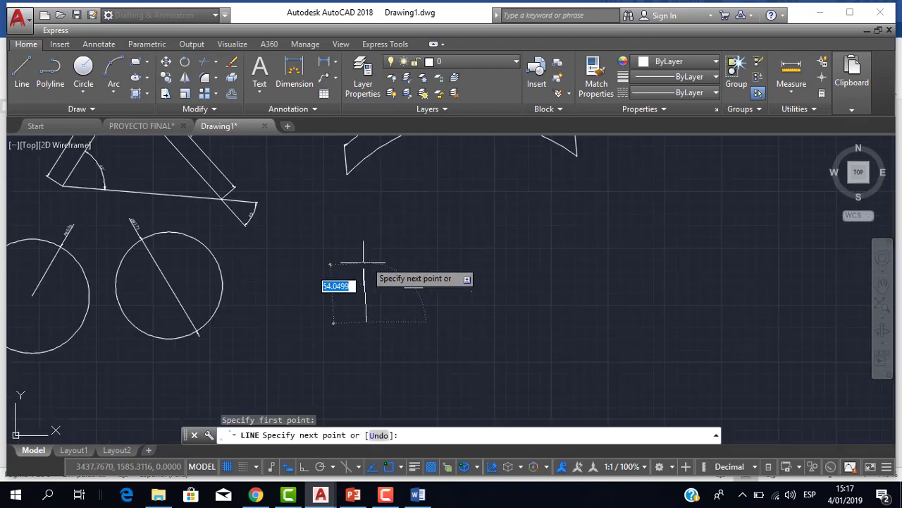
{"action": "left_click", "coordinate": [306, 467]}
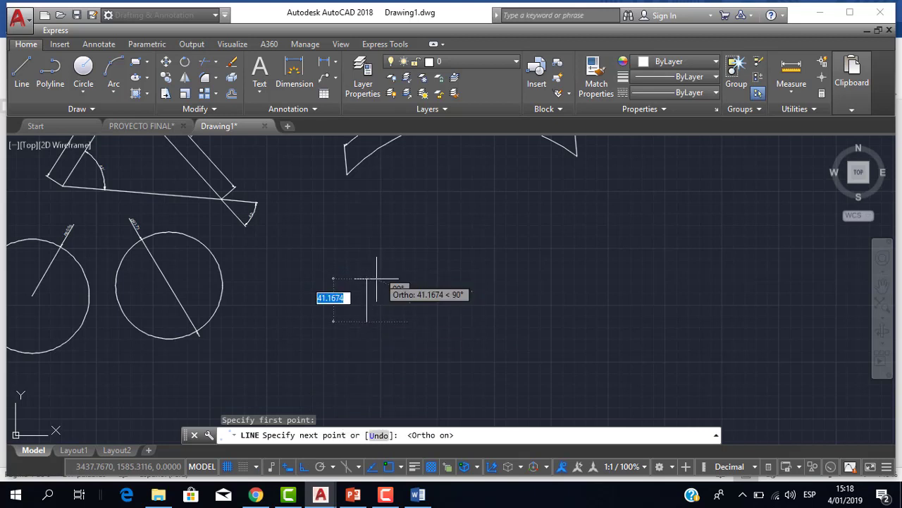
{"action": "scroll", "coordinate": [377, 279], "scroll_direction": "up", "scroll_amount": 2}
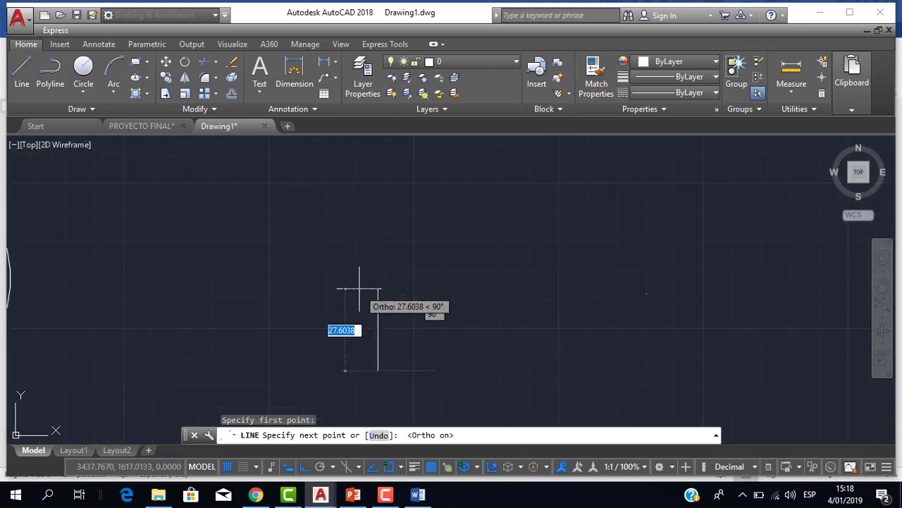
{"action": "left_click", "coordinate": [361, 288]}
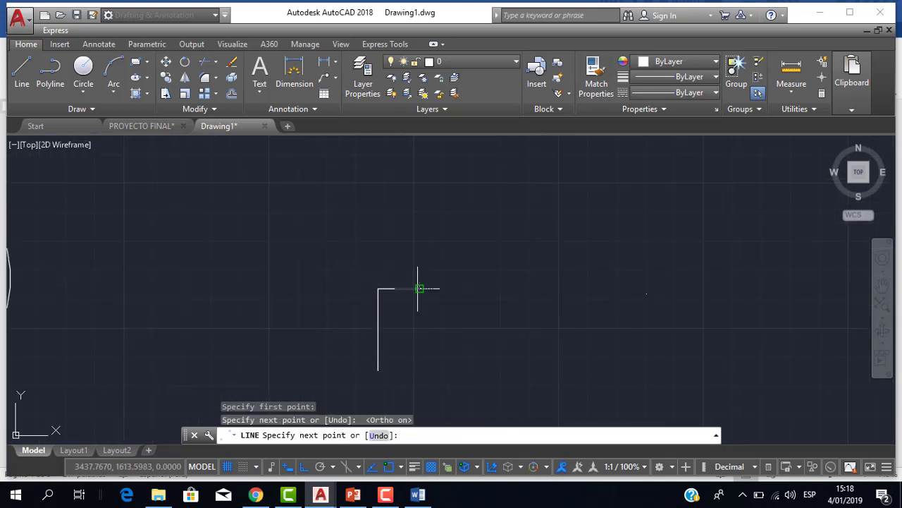
{"action": "left_click", "coordinate": [419, 288]}
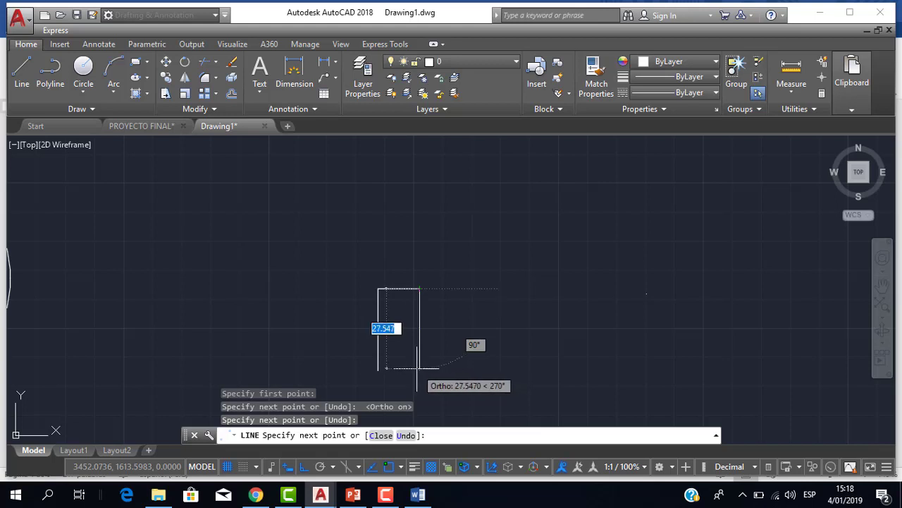
{"action": "left_click", "coordinate": [418, 366]}
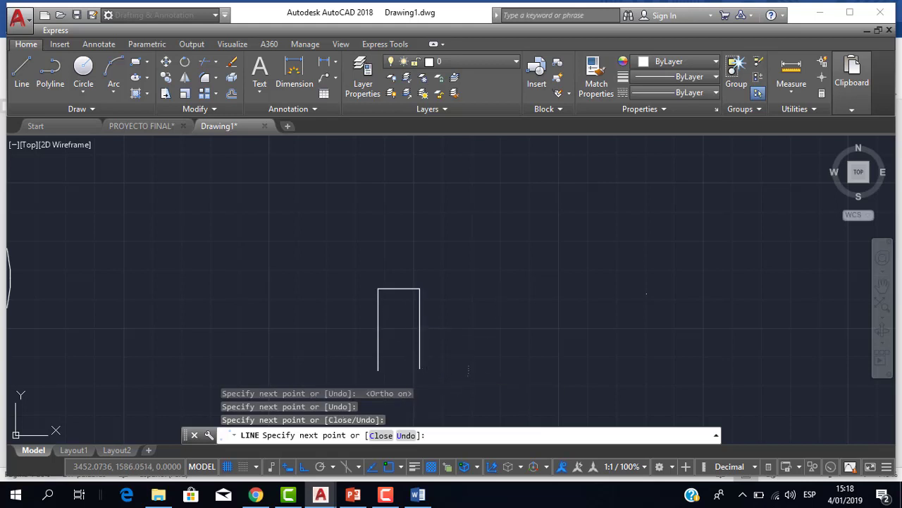
{"action": "left_click", "coordinate": [468, 367]}
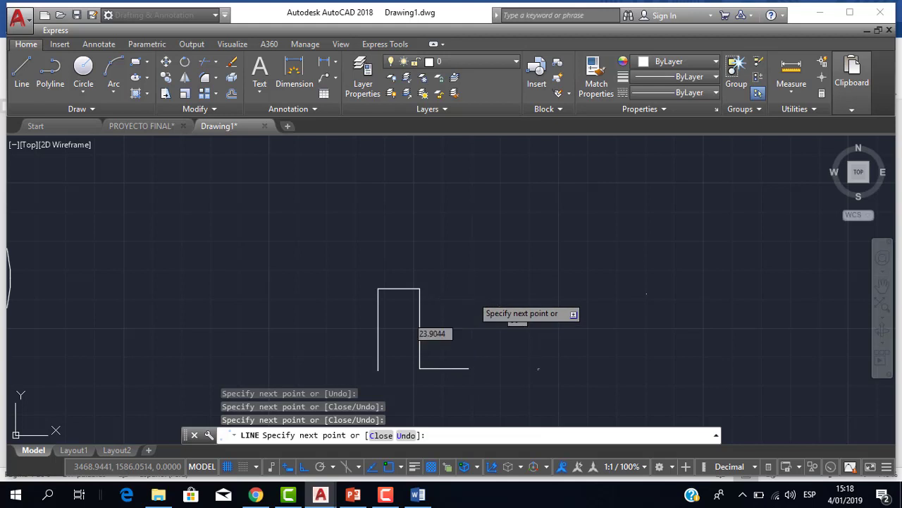
{"action": "key", "text": "Escape"}
Window-select all the lines of the pulse.
{"action": "left_click", "coordinate": [471, 300]}
{"action": "left_click", "coordinate": [316, 235]}
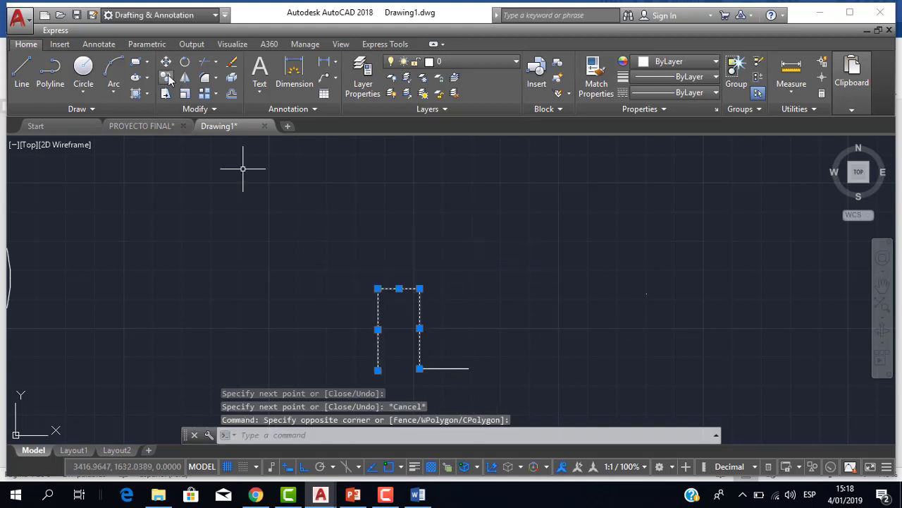
{"action": "key", "text": "Escape"}
{"action": "left_click", "coordinate": [471, 380]}
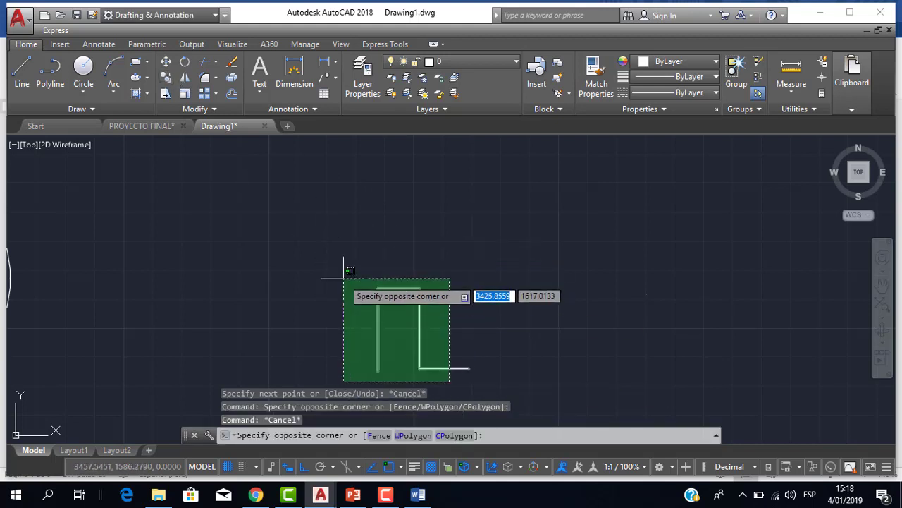
{"action": "left_click", "coordinate": [339, 250]}
Copy the pulse once right after the original, then reselect the original pulse.
{"action": "left_click", "coordinate": [165, 79]}
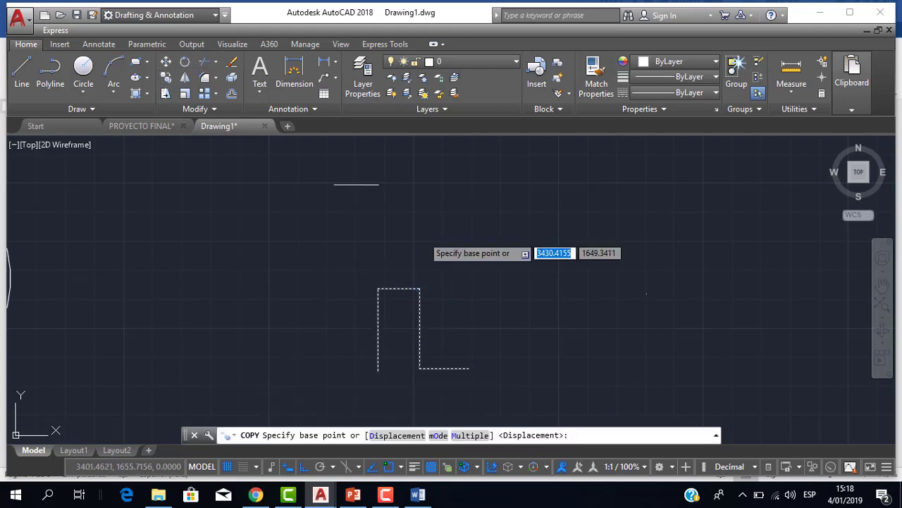
{"action": "left_click", "coordinate": [378, 368]}
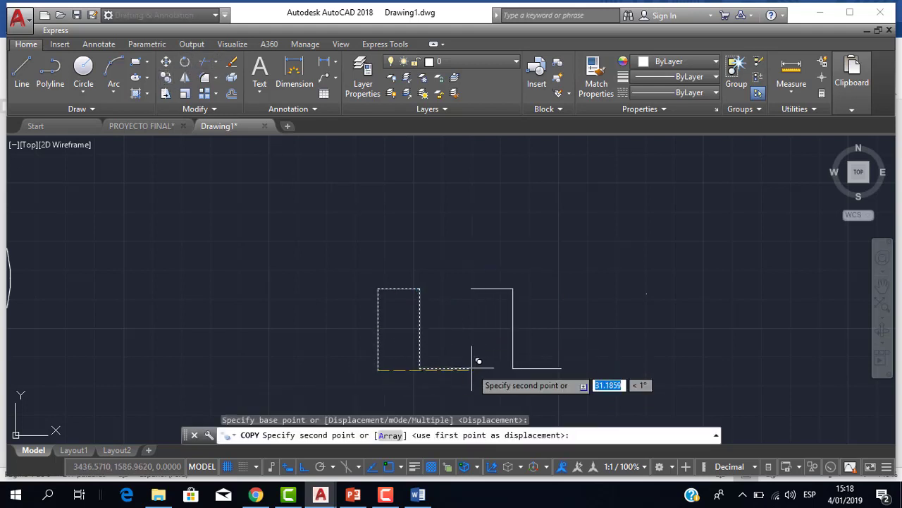
{"action": "left_click", "coordinate": [468, 368]}
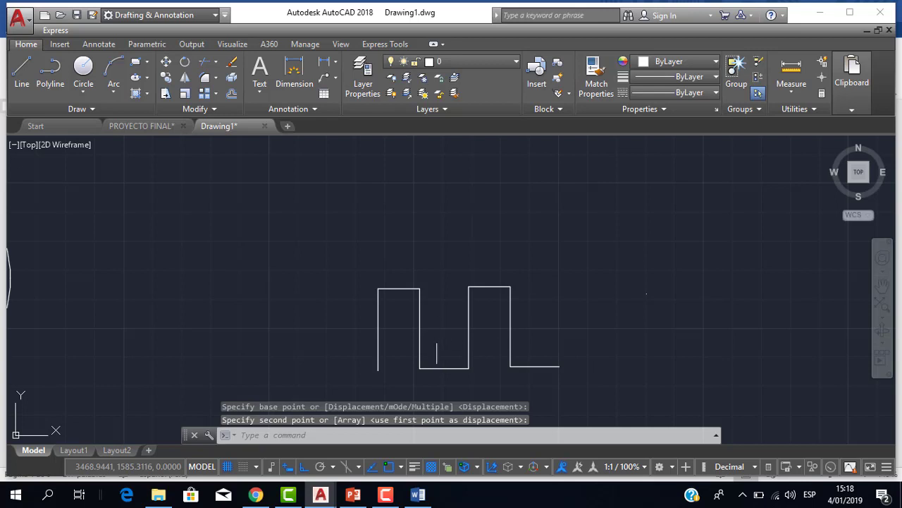
{"action": "left_click", "coordinate": [435, 381]}
{"action": "left_click", "coordinate": [359, 246]}
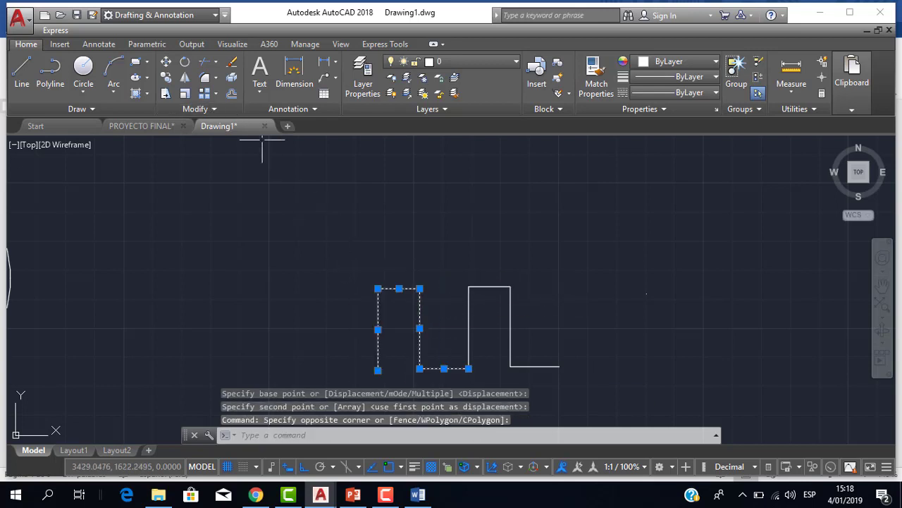
{"action": "left_click", "coordinate": [165, 78]}
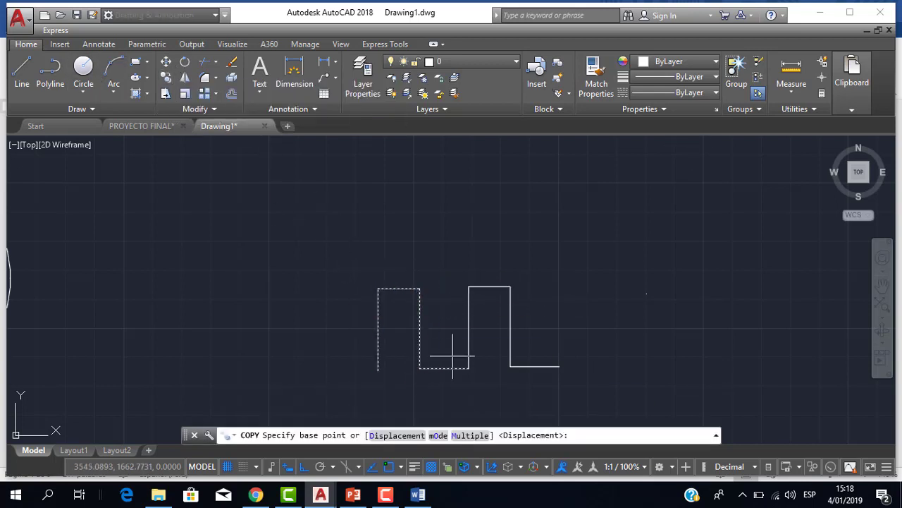
{"action": "left_click", "coordinate": [468, 368]}
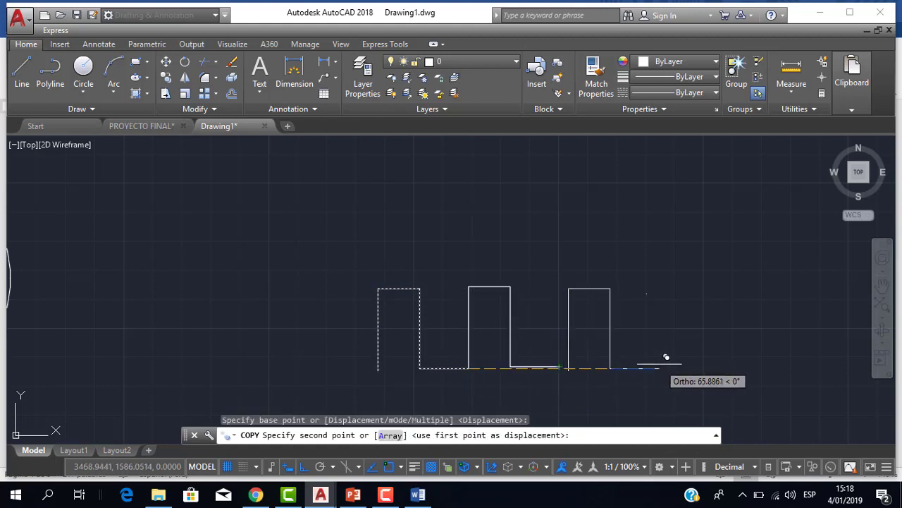
{"action": "key", "text": "Escape"}
{"action": "left_click", "coordinate": [436, 382]}
{"action": "left_click", "coordinate": [306, 252]}
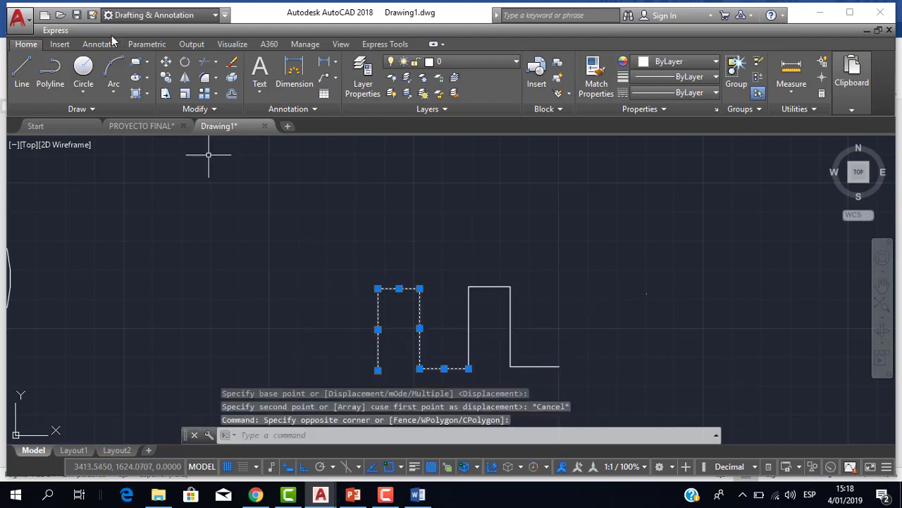
Copy the pulse in Multiple mode to two more positions, completing four pulses.
{"action": "left_click", "coordinate": [166, 78]}
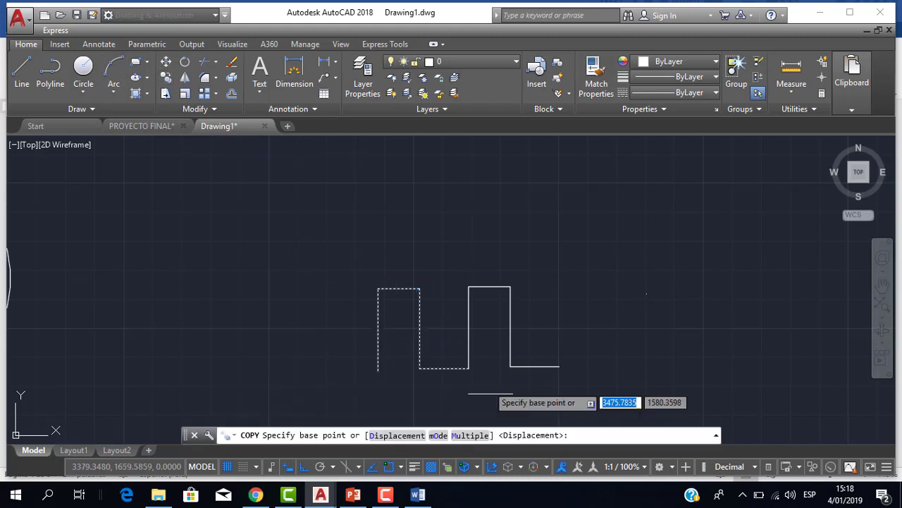
{"action": "left_click", "coordinate": [461, 435]}
{"action": "left_click", "coordinate": [379, 368]}
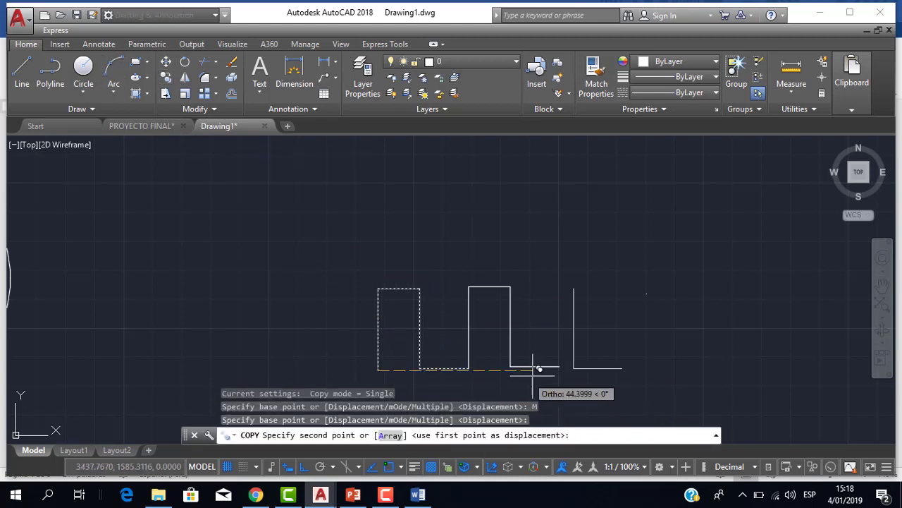
{"action": "left_click", "coordinate": [559, 367]}
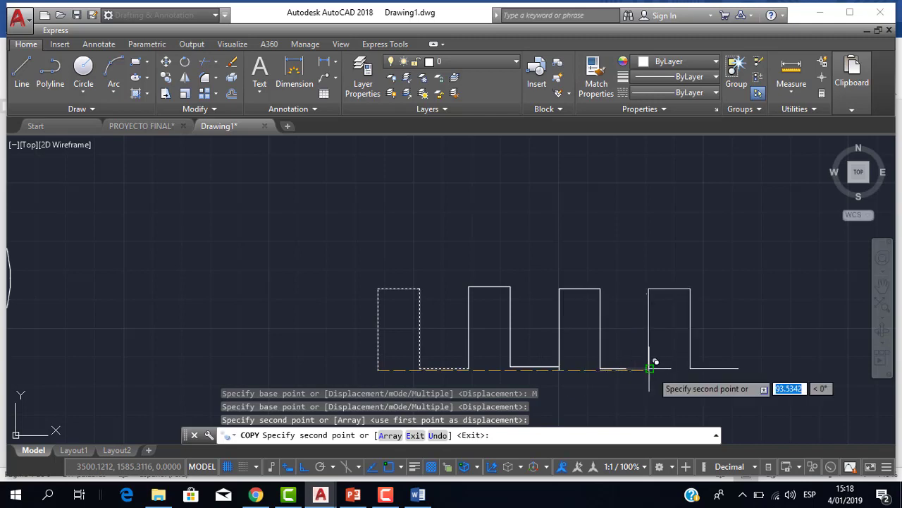
{"action": "left_click", "coordinate": [649, 367]}
{"action": "key", "text": "Escape"}
{"action": "scroll", "coordinate": [600, 317], "scroll_direction": "up", "scroll_amount": 2}
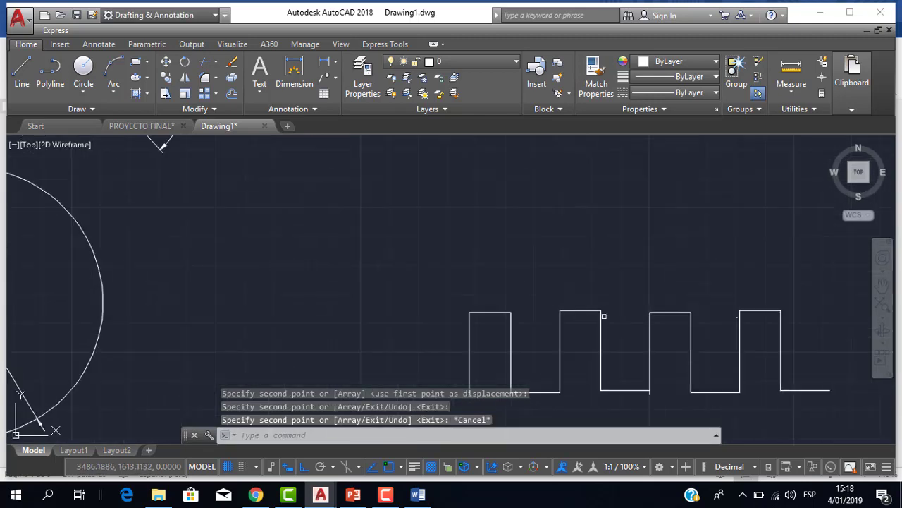
{"action": "scroll", "coordinate": [511, 284], "scroll_direction": "down", "scroll_amount": 2}
{"action": "scroll", "coordinate": [511, 284], "scroll_direction": "down", "scroll_amount": 4}
{"action": "scroll", "coordinate": [489, 264], "scroll_direction": "up", "scroll_amount": 4}
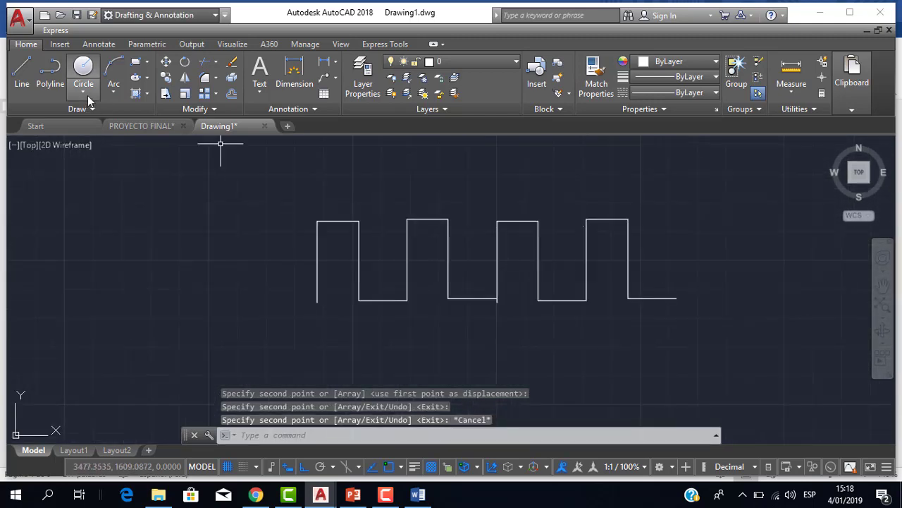
Draw a line beneath the square wave that descends to the right in three steps.
{"action": "left_click", "coordinate": [22, 70]}
{"action": "scroll", "coordinate": [480, 198], "scroll_direction": "down", "scroll_amount": 2}
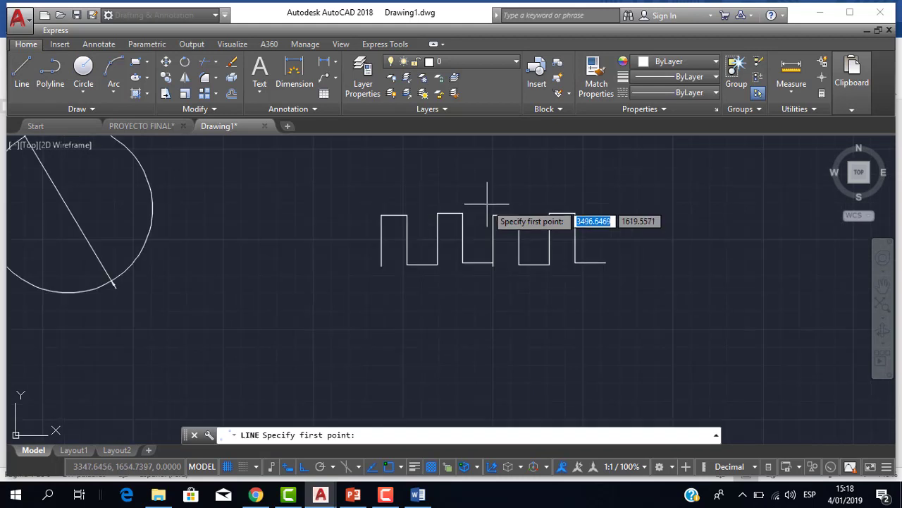
{"action": "left_click", "coordinate": [454, 333]}
{"action": "left_click", "coordinate": [521, 333]}
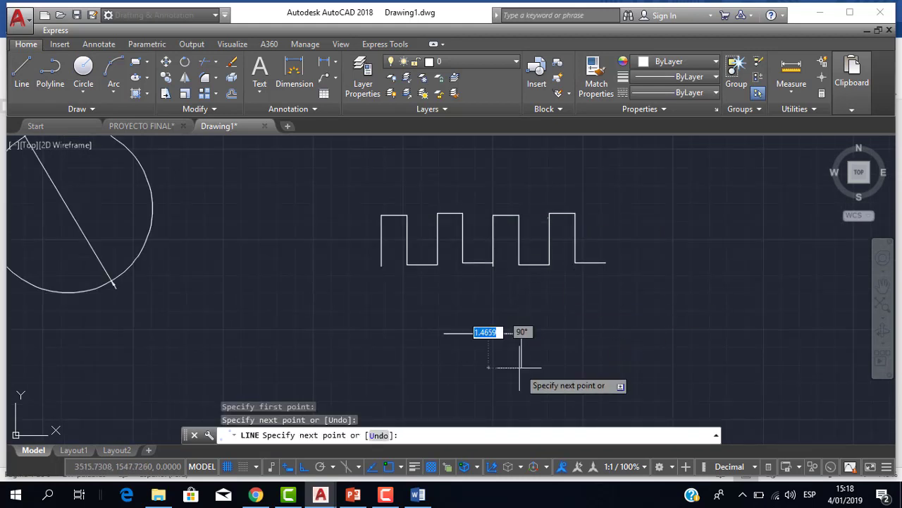
{"action": "left_click", "coordinate": [521, 333]}
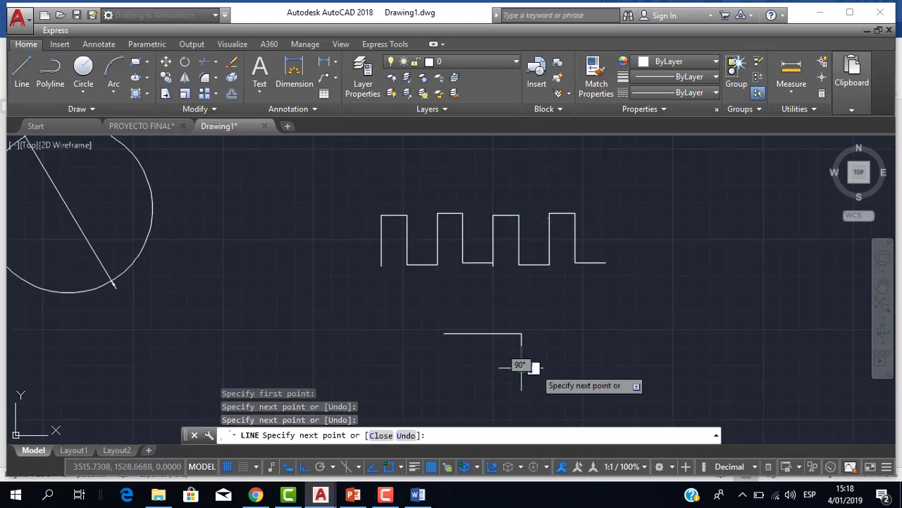
{"action": "left_click", "coordinate": [573, 367]}
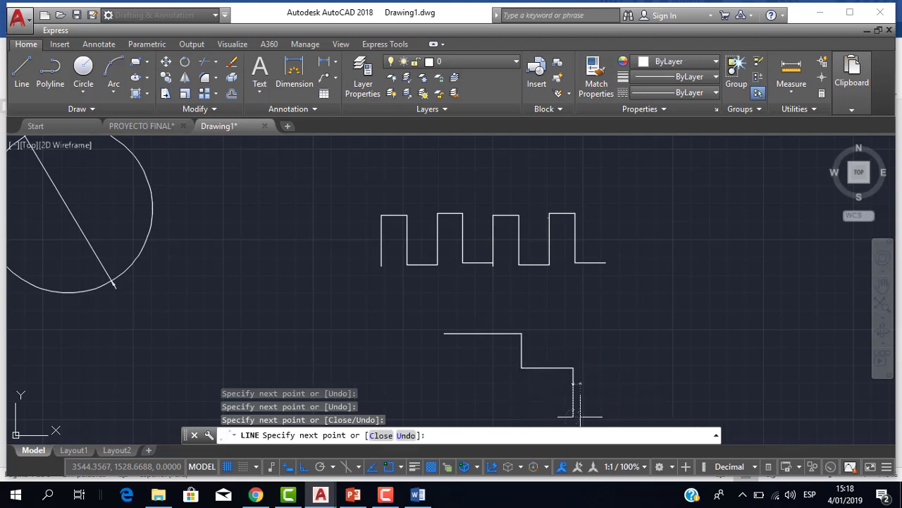
{"action": "left_click", "coordinate": [580, 416]}
{"action": "left_click", "coordinate": [643, 412]}
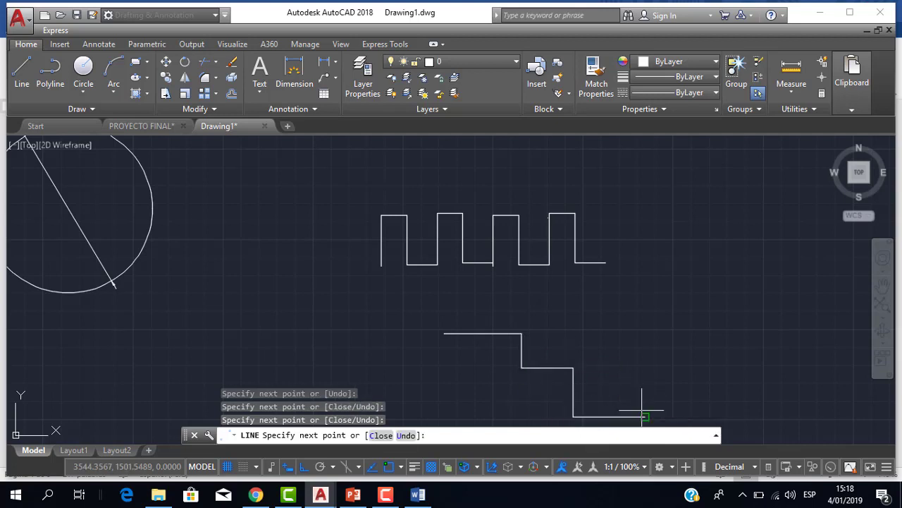
{"action": "middle_click_drag", "start_coordinate": [644, 413], "coordinate": [665, 328]}
{"action": "left_click", "coordinate": [667, 327]}
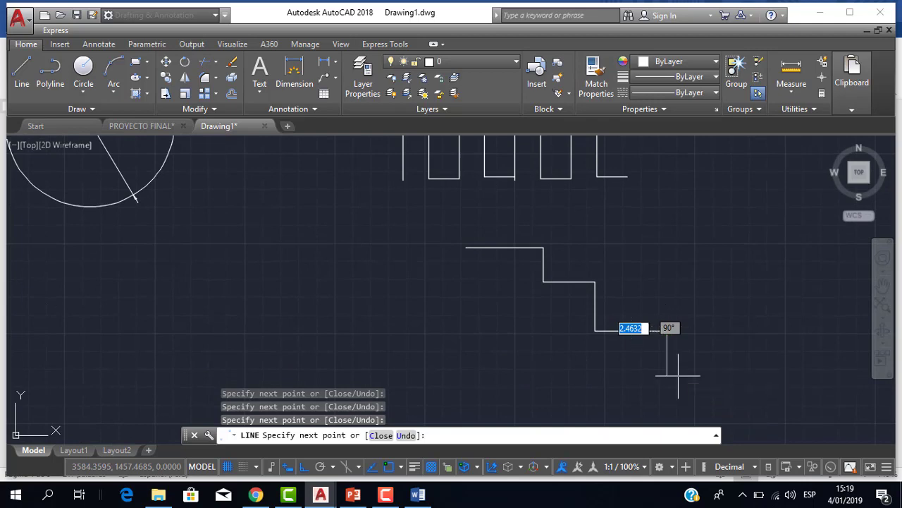
{"action": "key", "text": "Escape"}
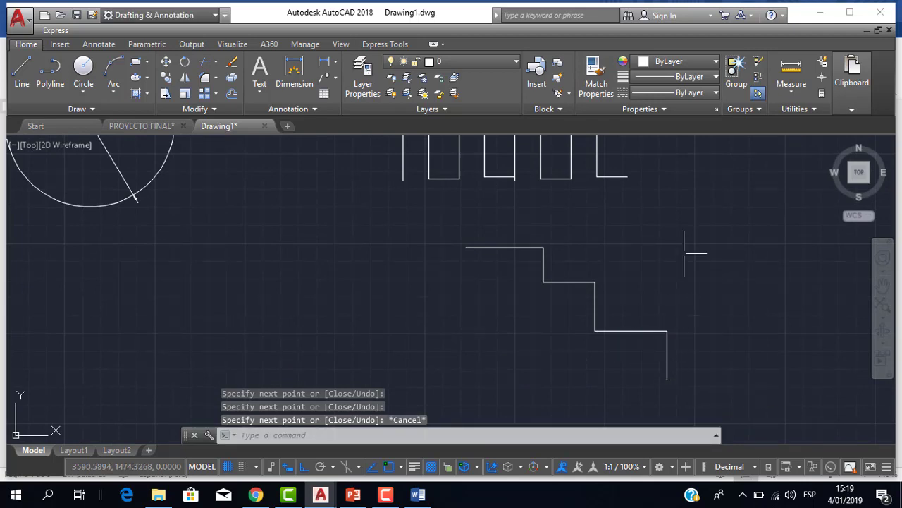
{"action": "scroll", "coordinate": [564, 252], "scroll_direction": "down", "scroll_amount": 2}
{"action": "scroll", "coordinate": [509, 210], "scroll_direction": "up", "scroll_amount": 4}
{"action": "middle_click_drag", "start_coordinate": [509, 210], "coordinate": [469, 284]}
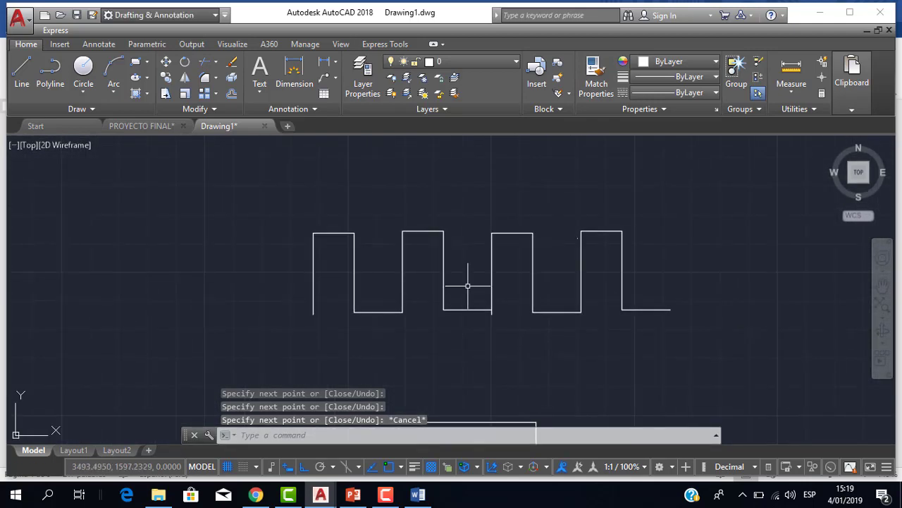
{"action": "scroll", "coordinate": [470, 284], "scroll_direction": "down", "scroll_amount": 2}
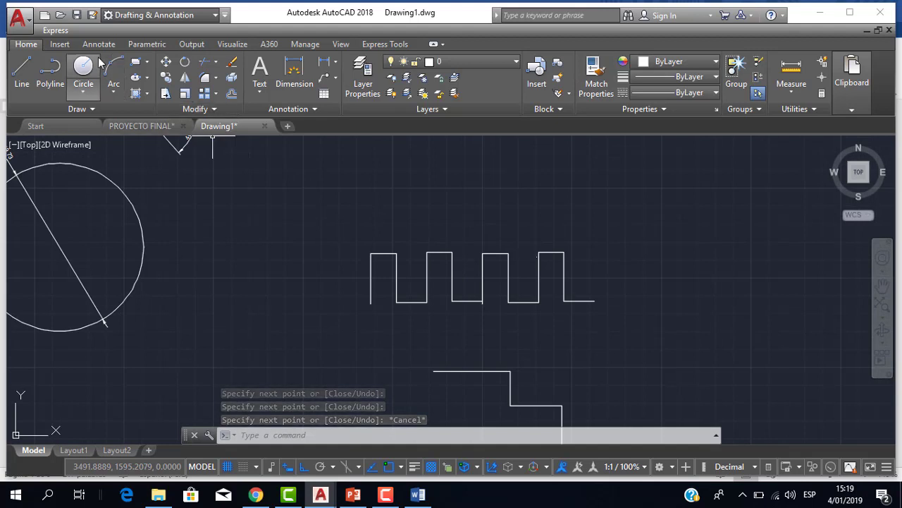
{"action": "left_click", "coordinate": [99, 44]}
{"action": "left_click", "coordinate": [310, 94]}
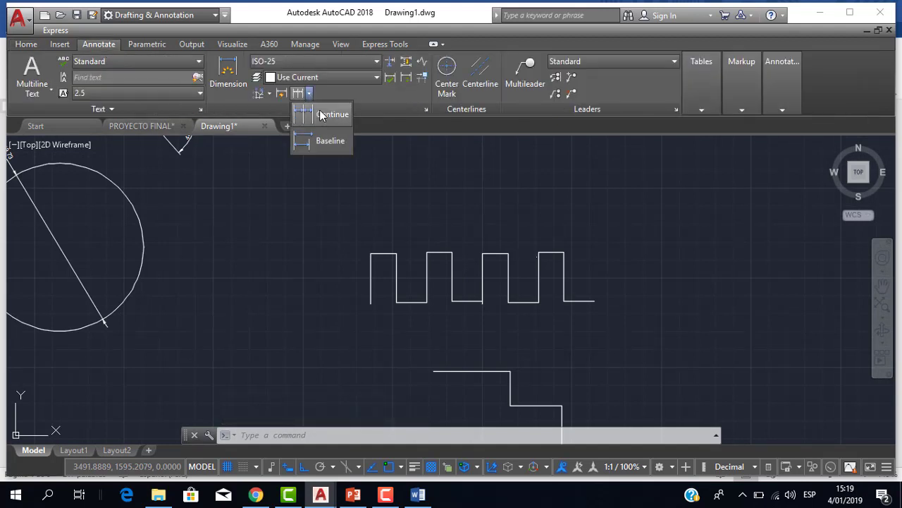
{"action": "left_click", "coordinate": [385, 195]}
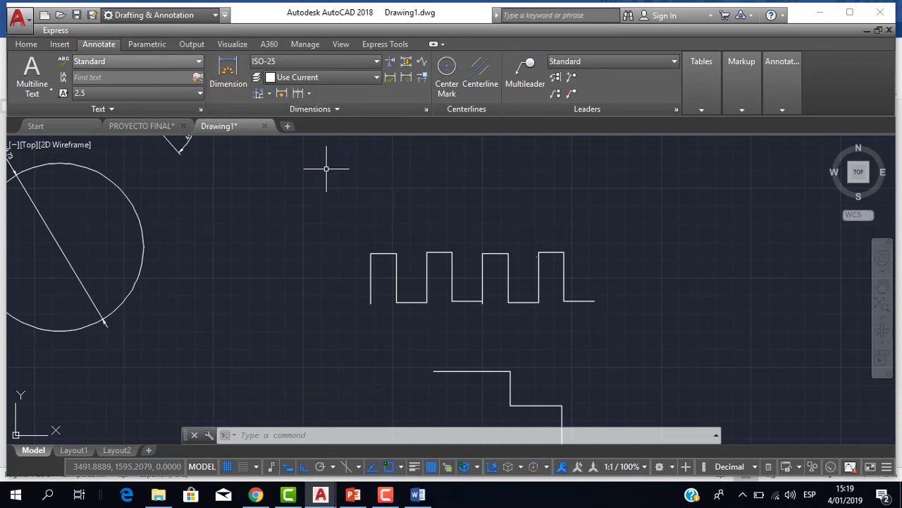
{"action": "scroll", "coordinate": [469, 284], "scroll_direction": "down", "scroll_amount": 1}
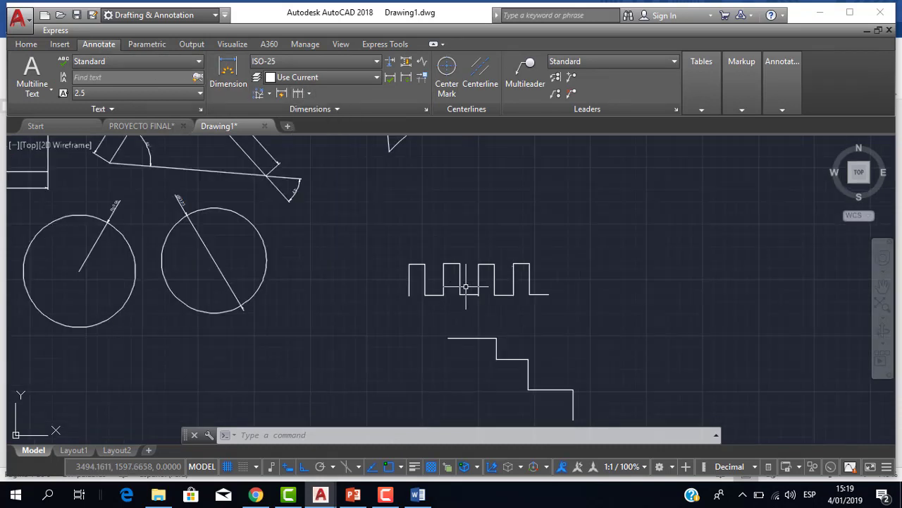
{"action": "scroll", "coordinate": [404, 253], "scroll_direction": "up", "scroll_amount": 1}
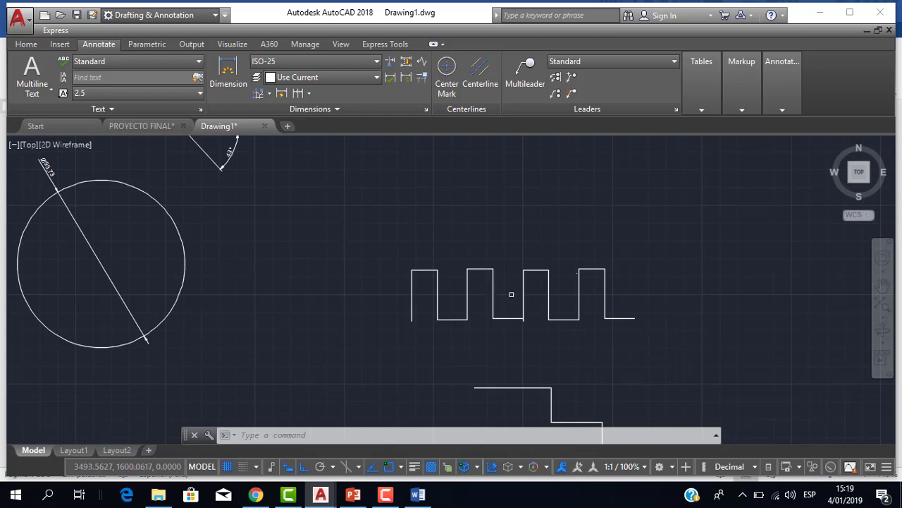
{"action": "scroll", "coordinate": [511, 294], "scroll_direction": "down", "scroll_amount": 2}
{"action": "scroll", "coordinate": [455, 294], "scroll_direction": "up", "scroll_amount": 1}
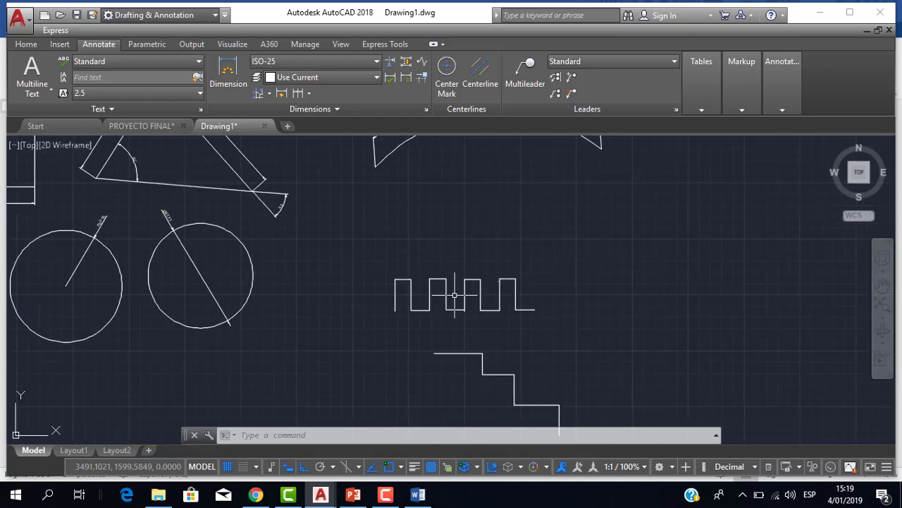
{"action": "scroll", "coordinate": [430, 302], "scroll_direction": "up", "scroll_amount": 1}
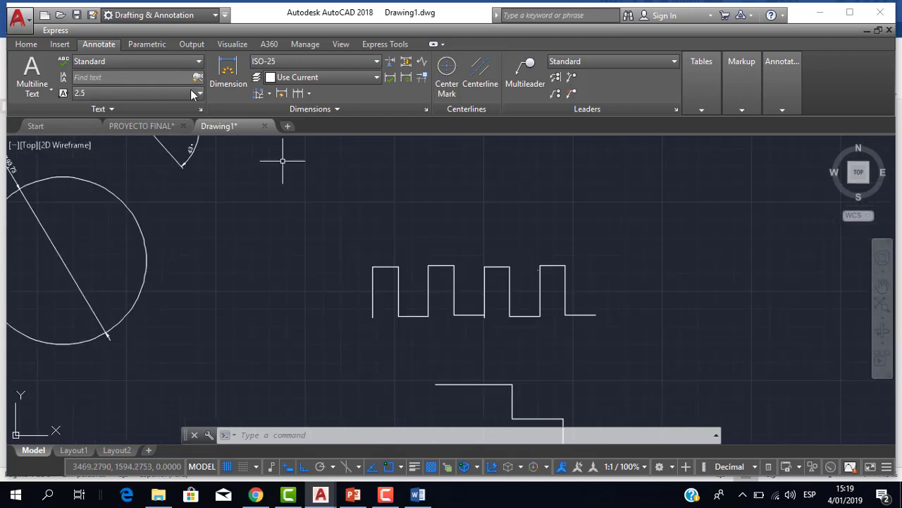
{"action": "left_click", "coordinate": [268, 96]}
Add a 14,31 linear dimension across the first pulse's top edge.
{"action": "left_click", "coordinate": [282, 115]}
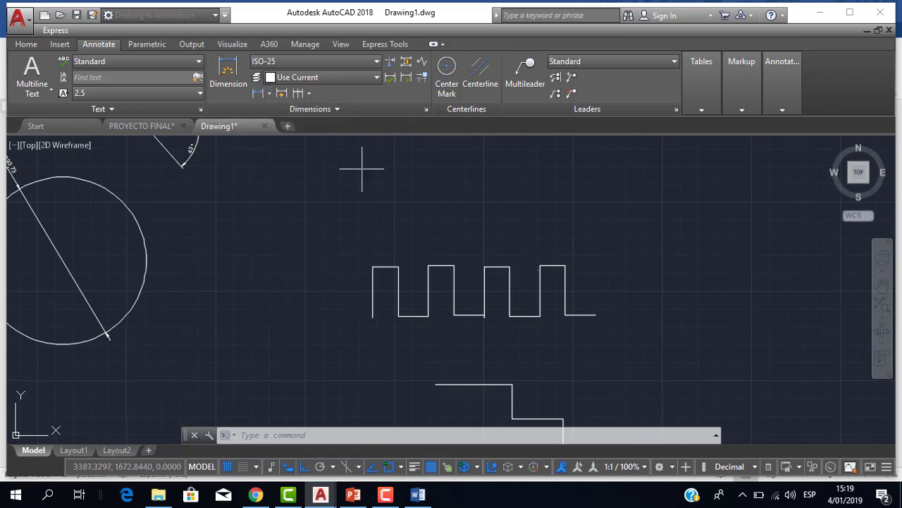
{"action": "key", "text": "Return"}
{"action": "left_click", "coordinate": [386, 267]}
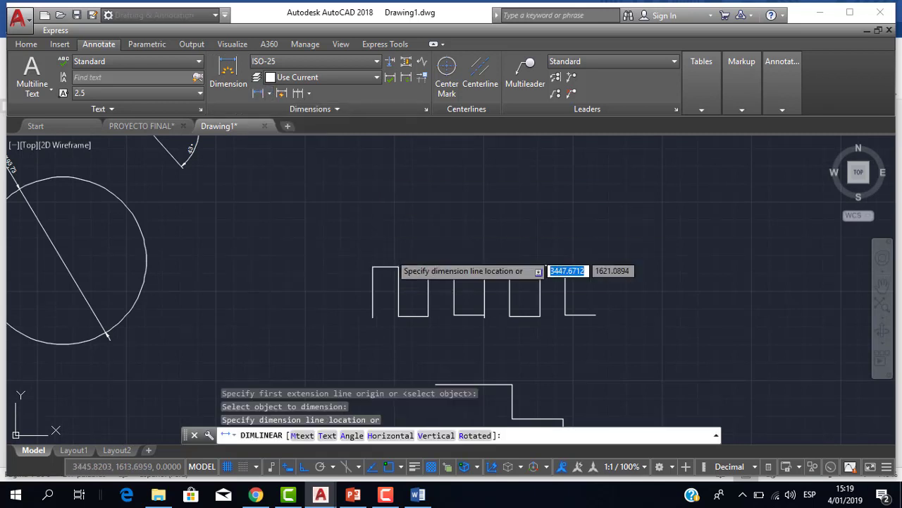
{"action": "left_click", "coordinate": [391, 254]}
{"action": "scroll", "coordinate": [389, 260], "scroll_direction": "up", "scroll_amount": 3}
{"action": "scroll", "coordinate": [418, 256], "scroll_direction": "down", "scroll_amount": 2}
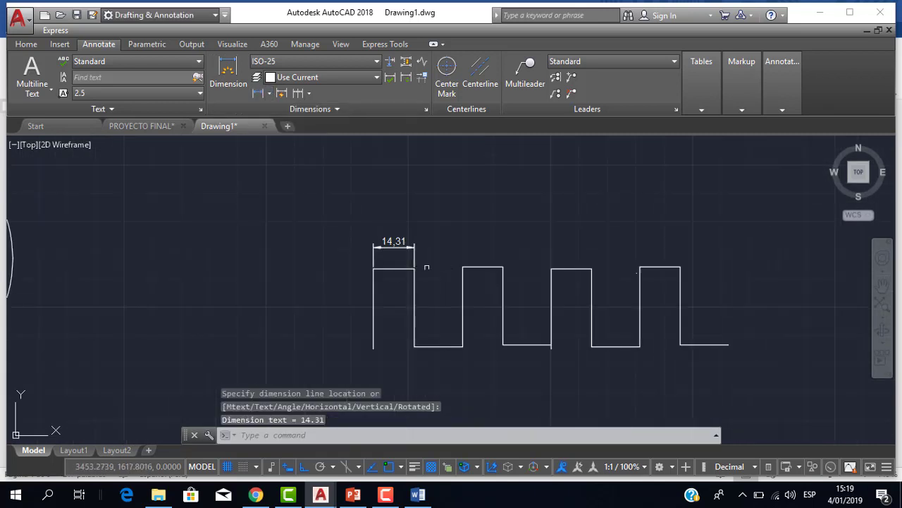
{"action": "scroll", "coordinate": [451, 307], "scroll_direction": "down", "scroll_amount": 4}
{"action": "scroll", "coordinate": [461, 329], "scroll_direction": "up", "scroll_amount": 2}
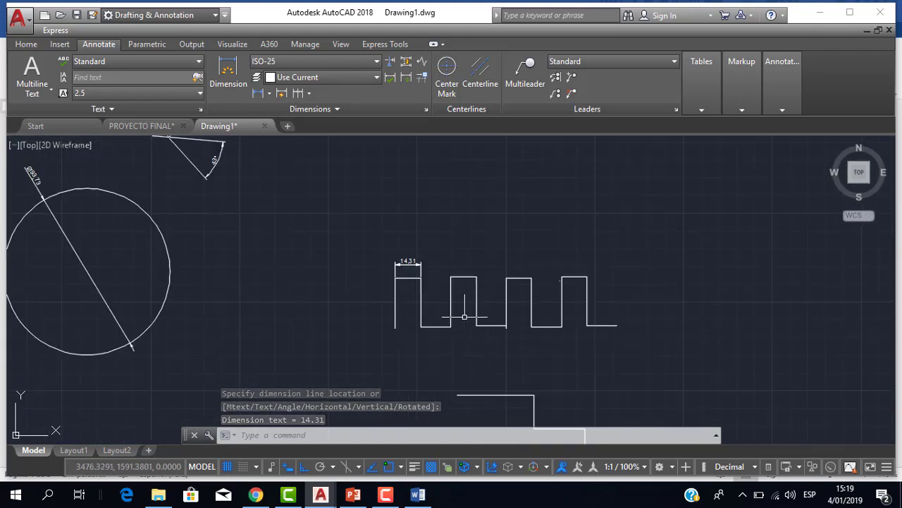
{"action": "middle_click_drag", "start_coordinate": [463, 318], "coordinate": [405, 255]}
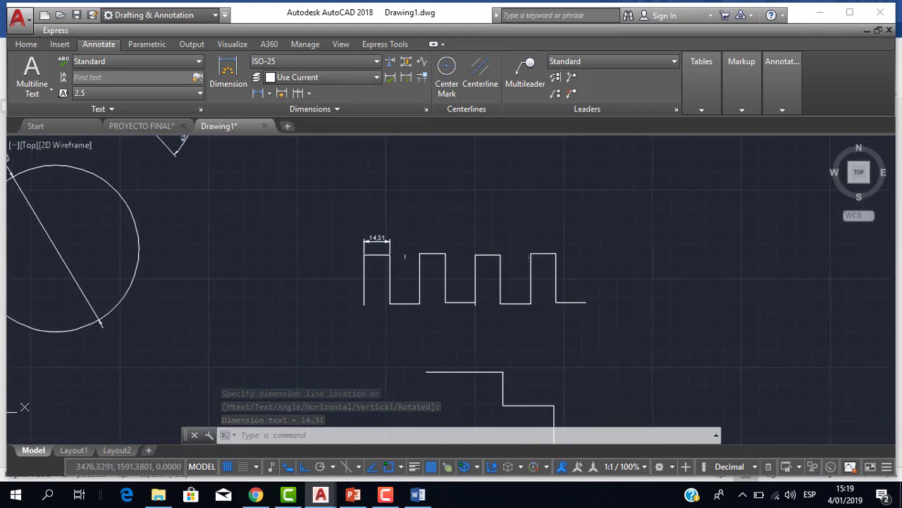
{"action": "left_click", "coordinate": [311, 94]}
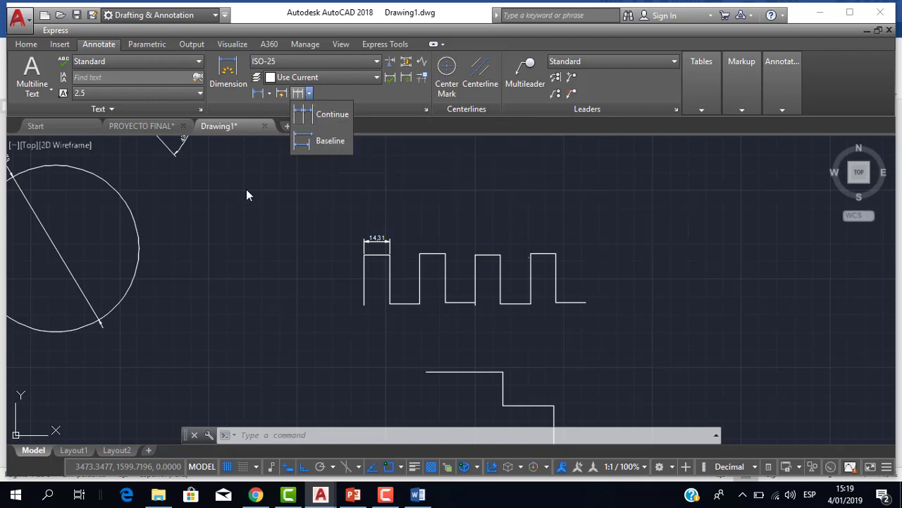
Chain continued dimensions along the wave: 14,31, 16,87, 14,31, 16,87, 14,31.
{"action": "left_click", "coordinate": [317, 116]}
{"action": "scroll", "coordinate": [374, 240], "scroll_direction": "up", "scroll_amount": 1}
{"action": "scroll", "coordinate": [372, 242], "scroll_direction": "up", "scroll_amount": 1}
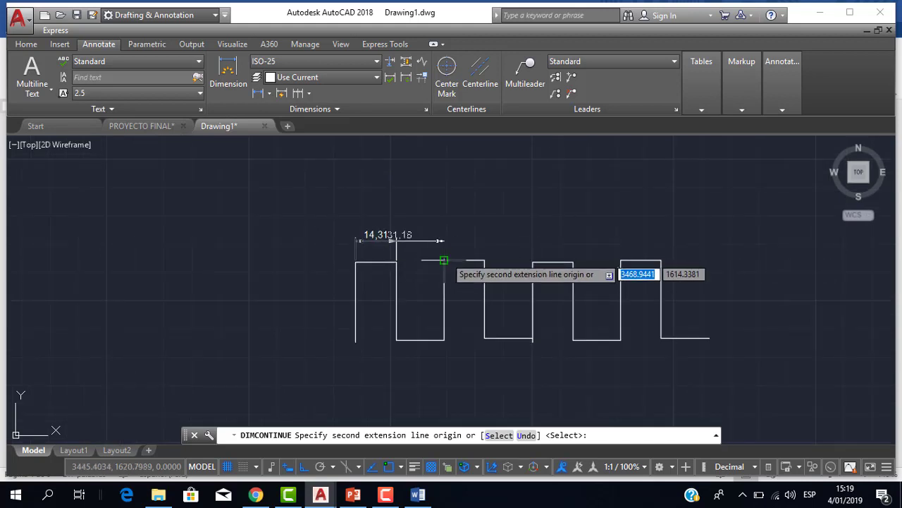
{"action": "left_click", "coordinate": [444, 241]}
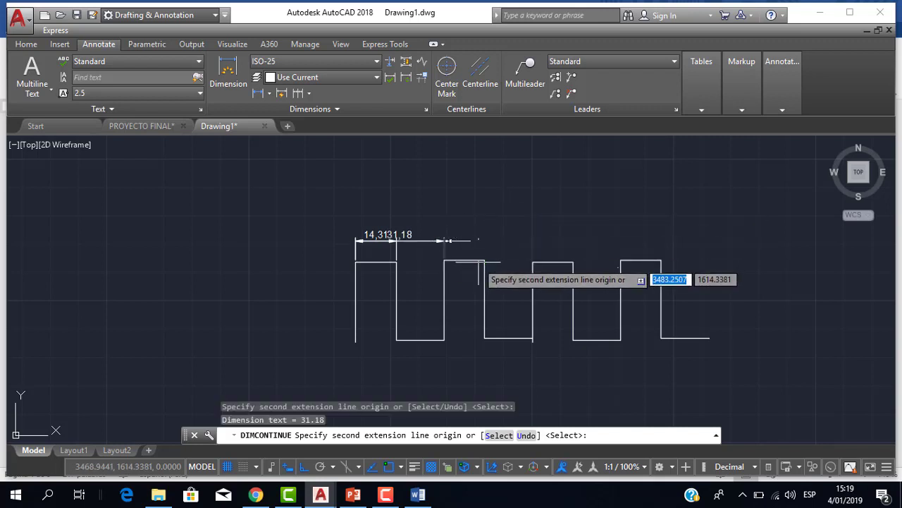
{"action": "left_click", "coordinate": [484, 261]}
{"action": "left_click", "coordinate": [533, 261]}
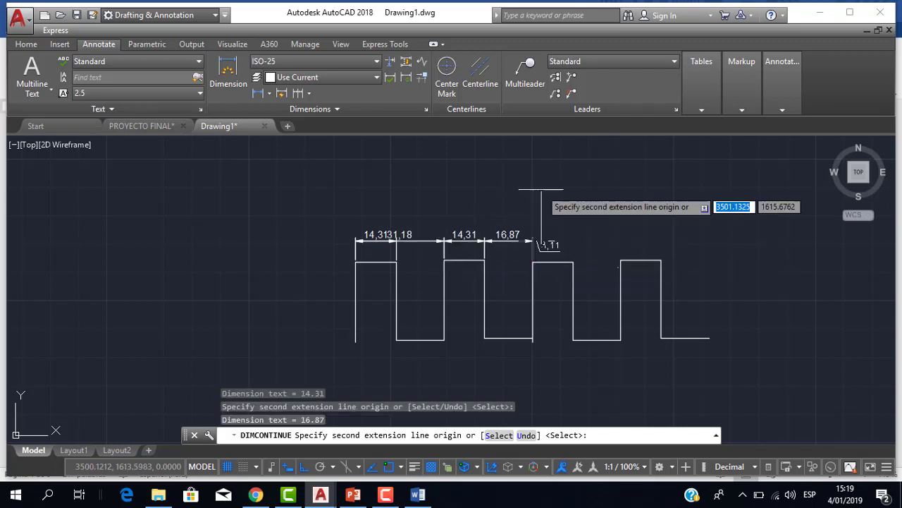
{"action": "left_click", "coordinate": [574, 261]}
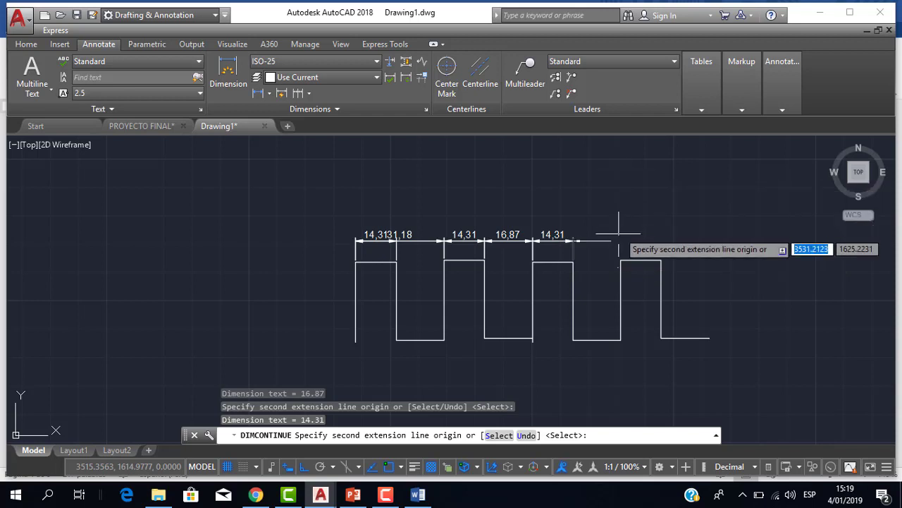
{"action": "left_click", "coordinate": [620, 261]}
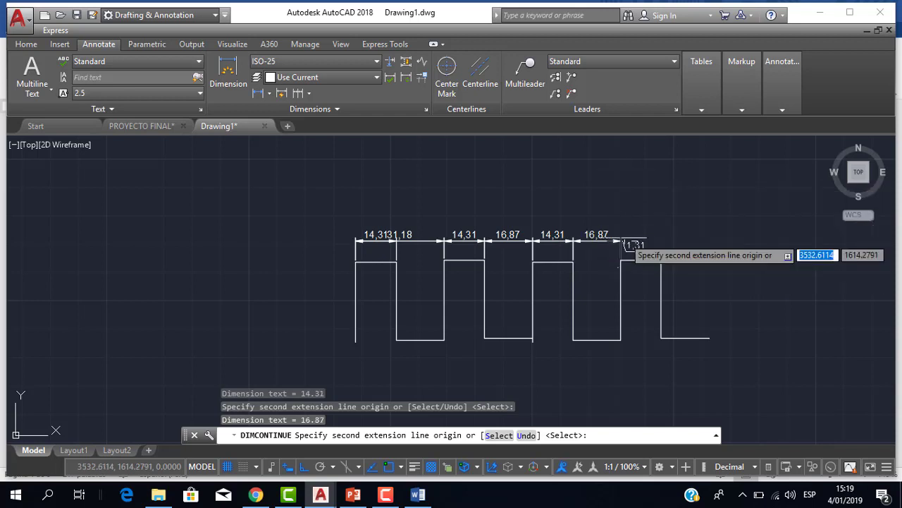
{"action": "left_click", "coordinate": [661, 261]}
{"action": "key", "text": "Return"}
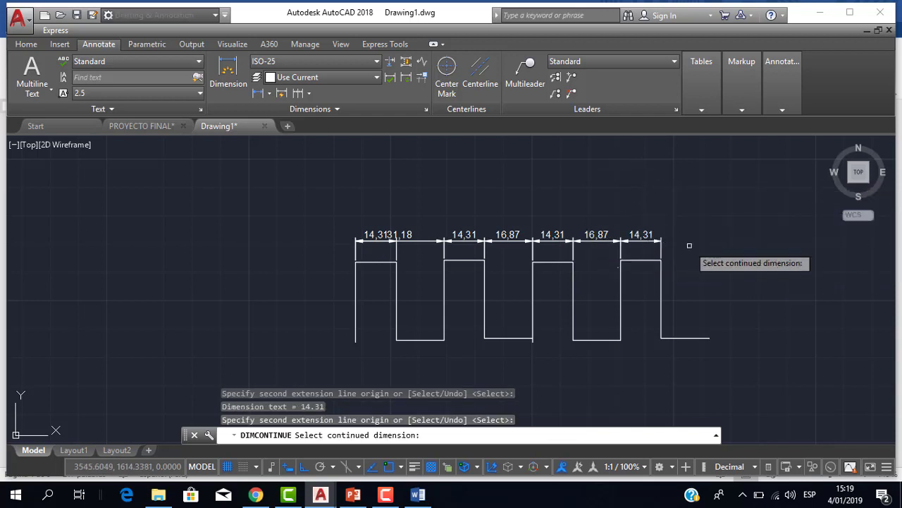
{"action": "scroll", "coordinate": [385, 201], "scroll_direction": "up", "scroll_amount": 4}
{"action": "scroll", "coordinate": [413, 208], "scroll_direction": "down", "scroll_amount": 4}
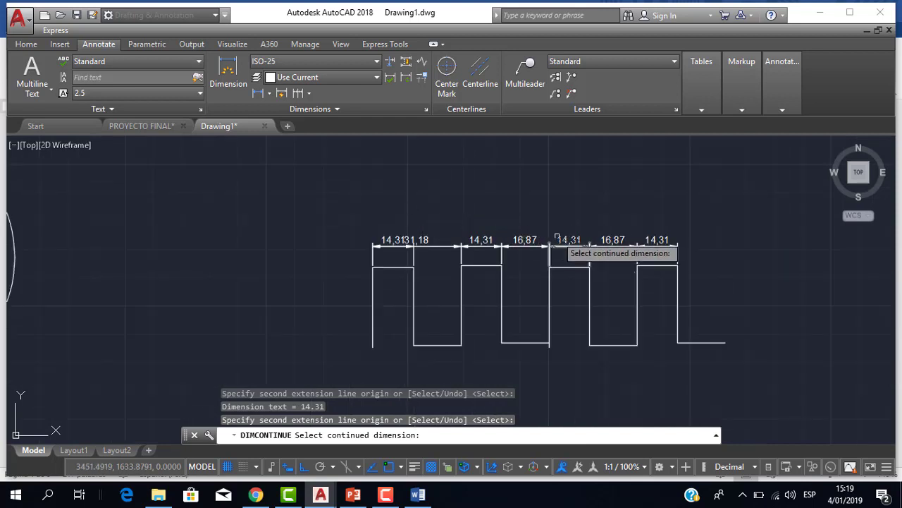
{"action": "key", "text": "Escape"}
Erase the six continued dimensions, keeping only the 14,31 one.
{"action": "left_click", "coordinate": [738, 265]}
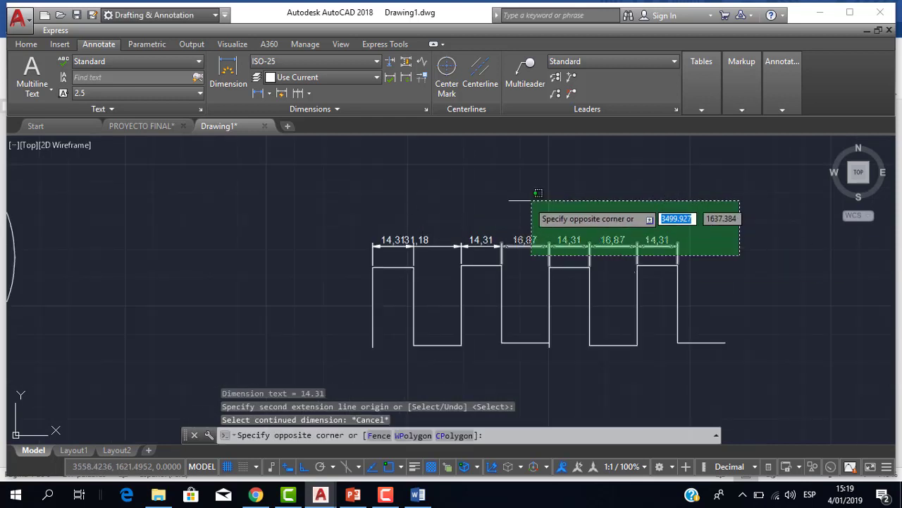
{"action": "left_click", "coordinate": [447, 199]}
{"action": "key", "text": "Delete"}
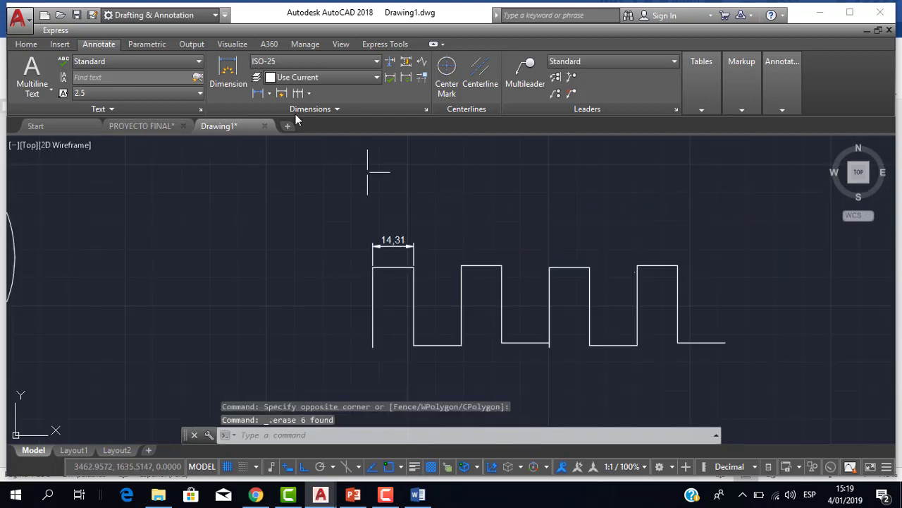
Start a new continued dimension chain from the 14,31 dimension.
{"action": "left_click", "coordinate": [295, 93]}
{"action": "left_click", "coordinate": [310, 94]}
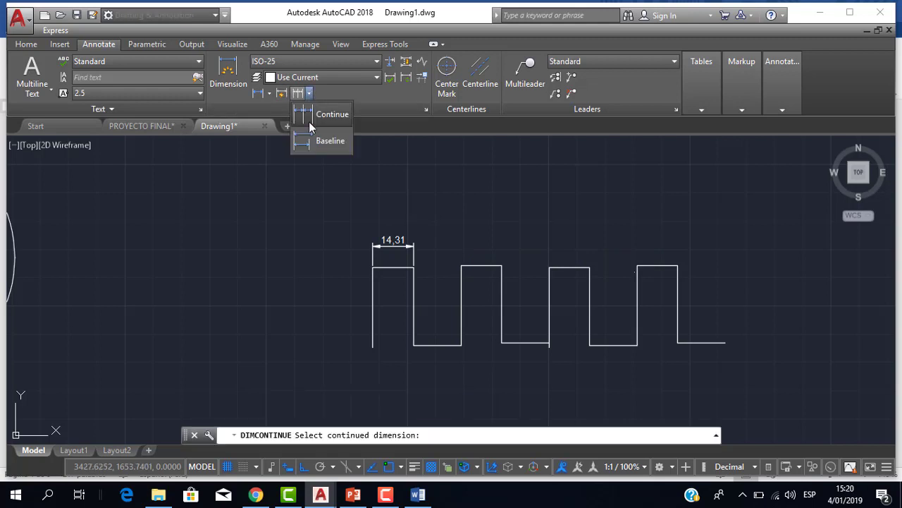
{"action": "left_click", "coordinate": [330, 118]}
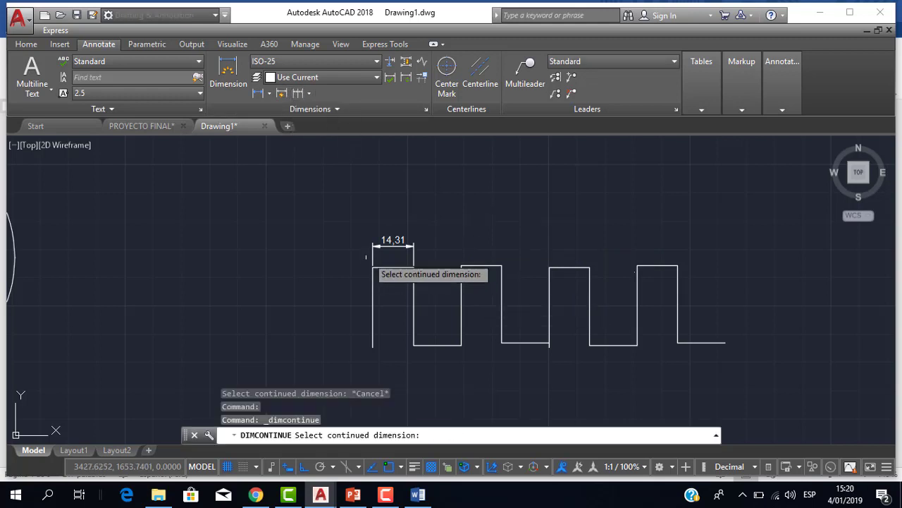
{"action": "left_click", "coordinate": [371, 258]}
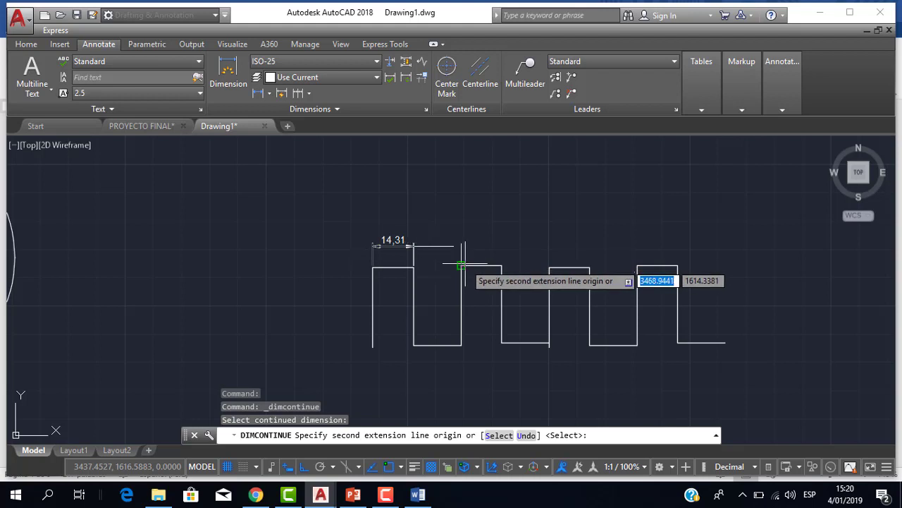
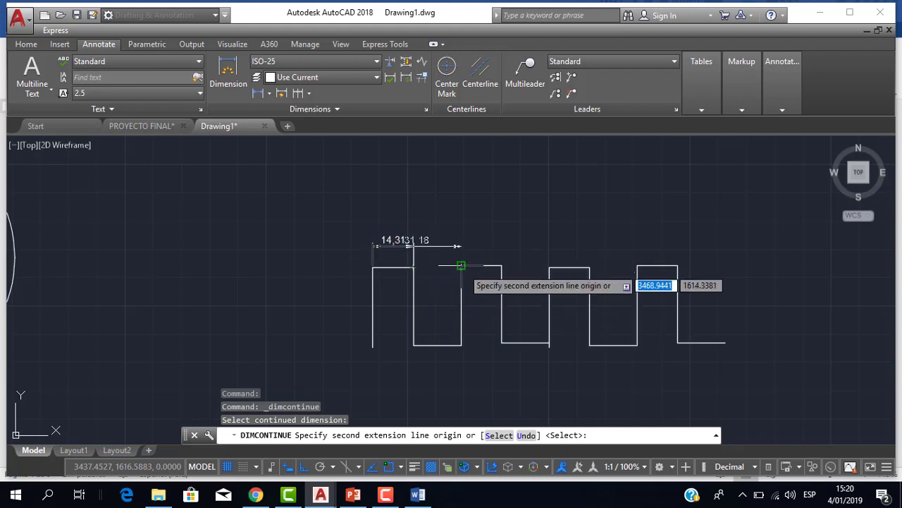
Continue the dimension chain across four more notch corners, alternating 14,31 and 16,87.
{"action": "left_click", "coordinate": [461, 265]}
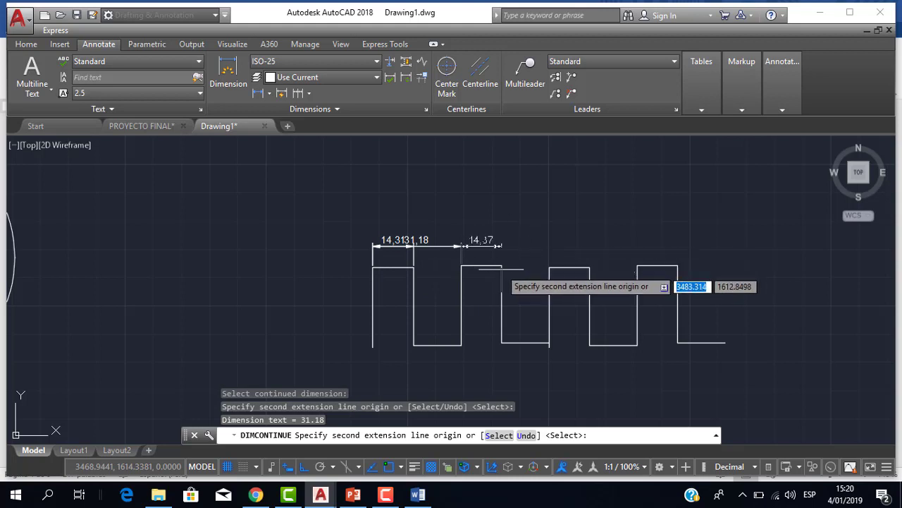
{"action": "left_click", "coordinate": [501, 265]}
{"action": "left_click", "coordinate": [550, 267]}
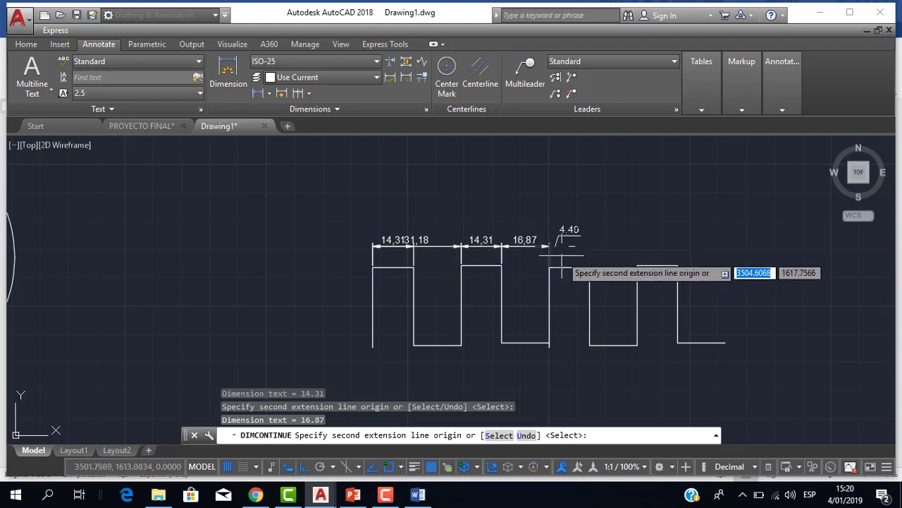
{"action": "left_click", "coordinate": [590, 267]}
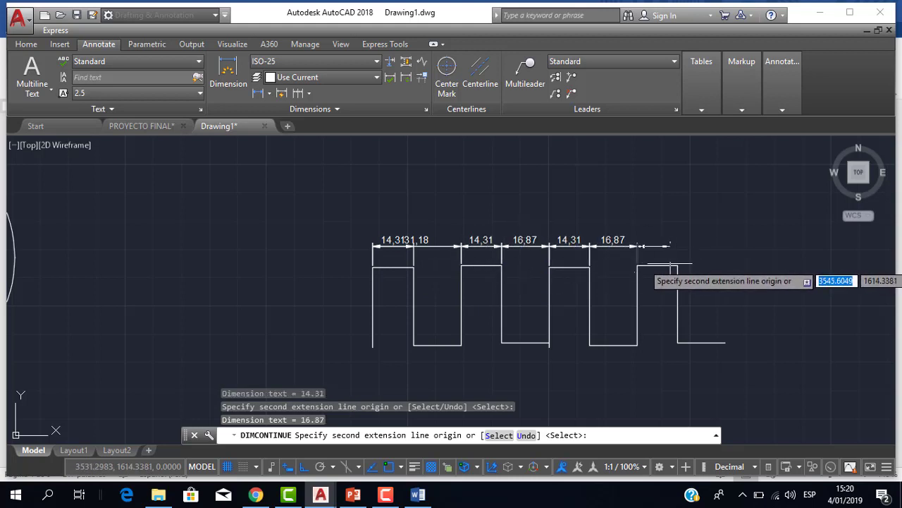
{"action": "key", "text": "Return"}
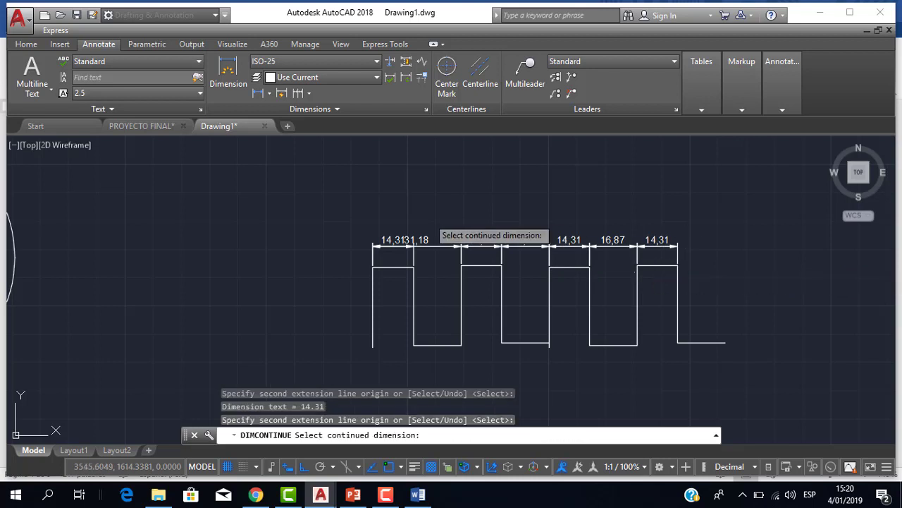
{"action": "scroll", "coordinate": [449, 240], "scroll_direction": "up", "scroll_amount": 3}
{"action": "key", "text": "Escape"}
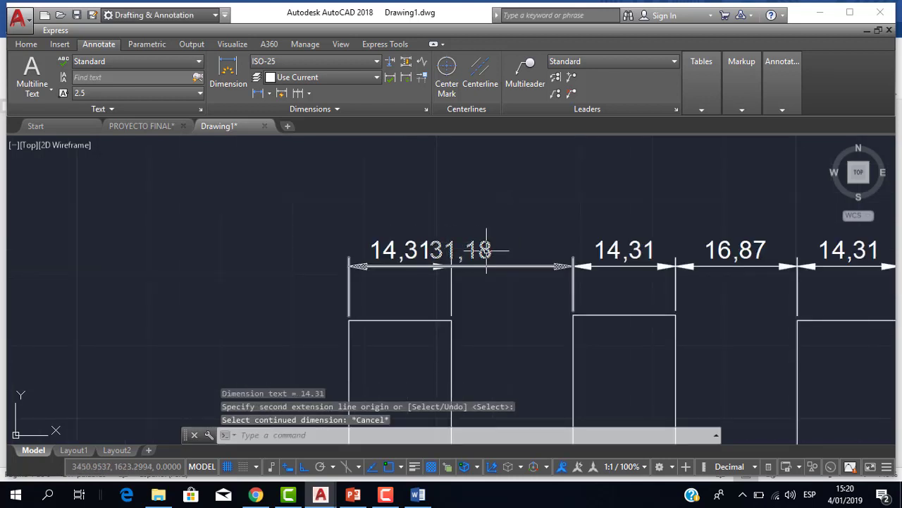
Erase the wrong 31,18 dimension and the five right-hand chained dimensions.
{"action": "left_click", "coordinate": [486, 250]}
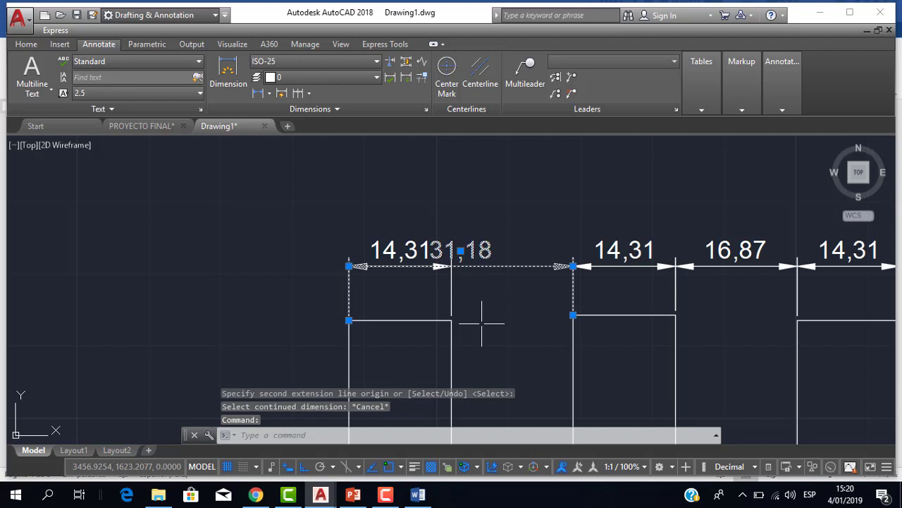
{"action": "key", "text": "Delete"}
{"action": "scroll", "coordinate": [482, 324], "scroll_direction": "down", "scroll_amount": 5}
{"action": "scroll", "coordinate": [534, 282], "scroll_direction": "up", "scroll_amount": 4}
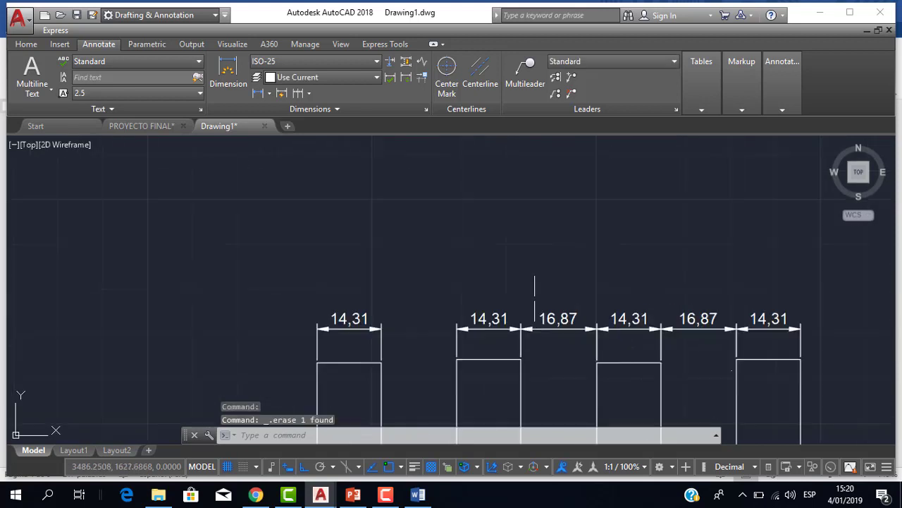
{"action": "left_click", "coordinate": [825, 286]}
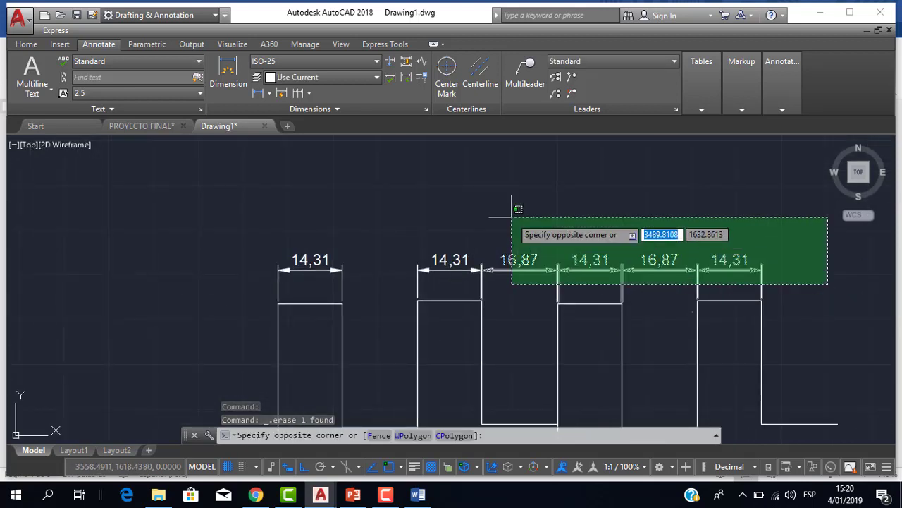
{"action": "left_click", "coordinate": [424, 212]}
{"action": "key", "text": "Delete"}
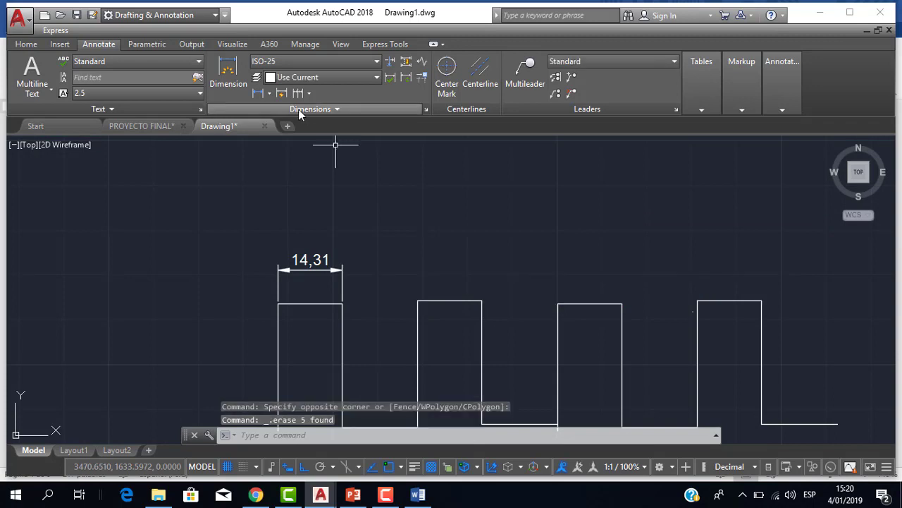
Redo the continued chain from the 14,31 dimension across six notch corners, alternating 16,87 and 14,31.
{"action": "left_click", "coordinate": [298, 93]}
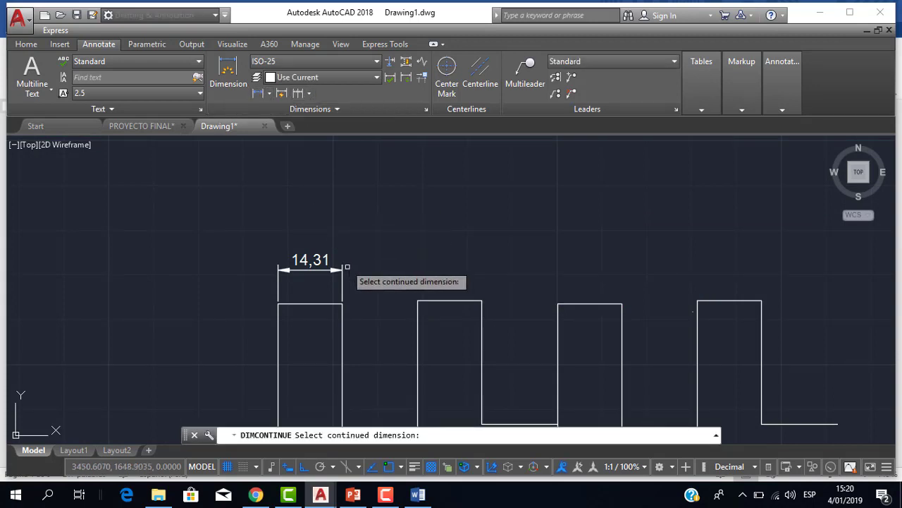
{"action": "left_click", "coordinate": [341, 292]}
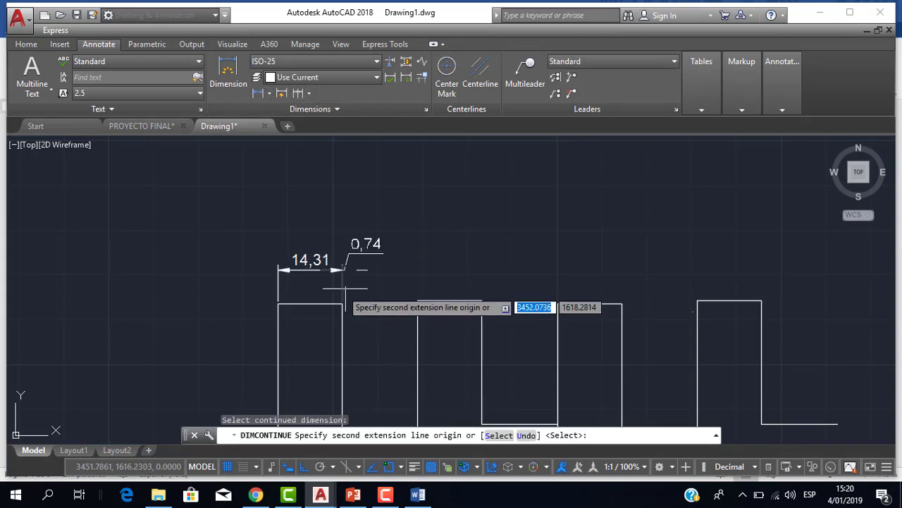
{"action": "left_click", "coordinate": [417, 300]}
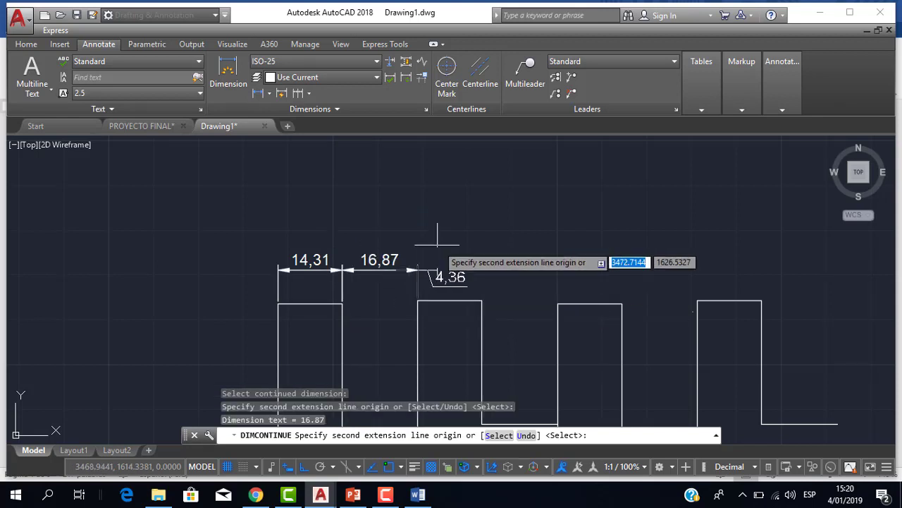
{"action": "left_click", "coordinate": [482, 300]}
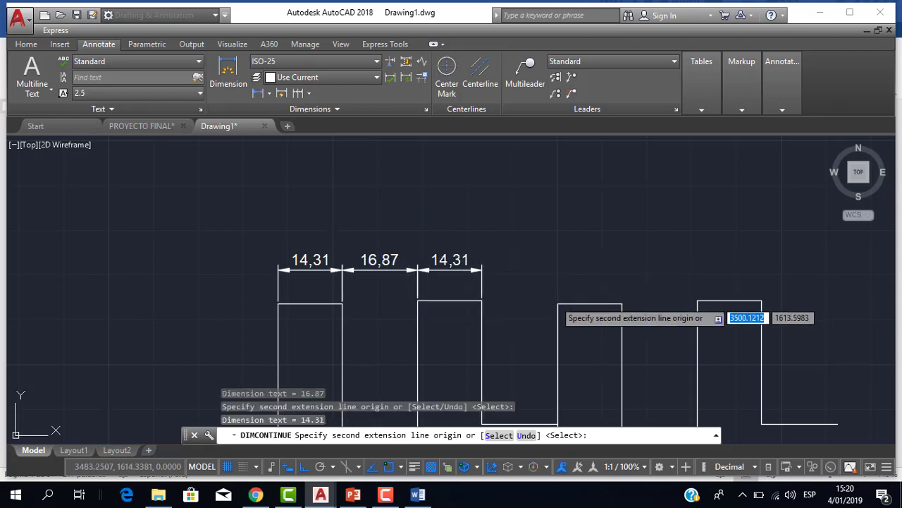
{"action": "left_click", "coordinate": [557, 301]}
{"action": "left_click", "coordinate": [621, 302]}
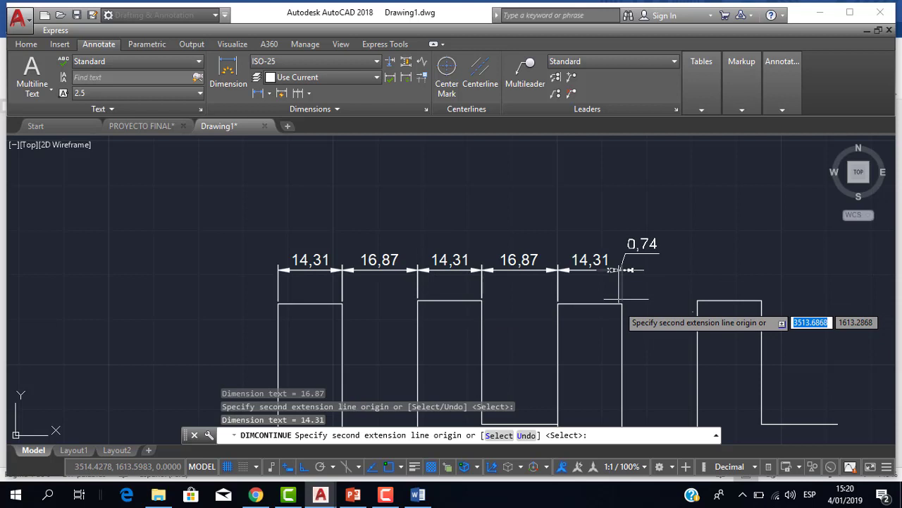
{"action": "left_click", "coordinate": [697, 302]}
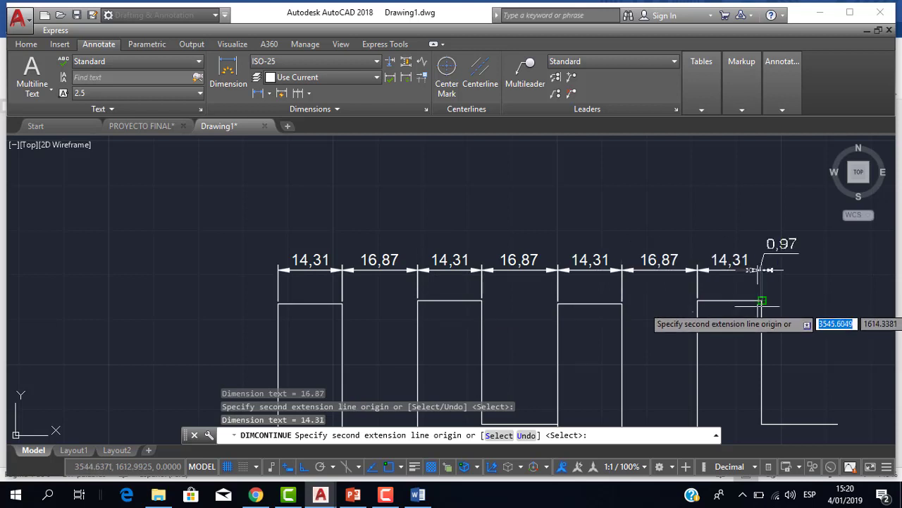
{"action": "key", "text": "Return"}
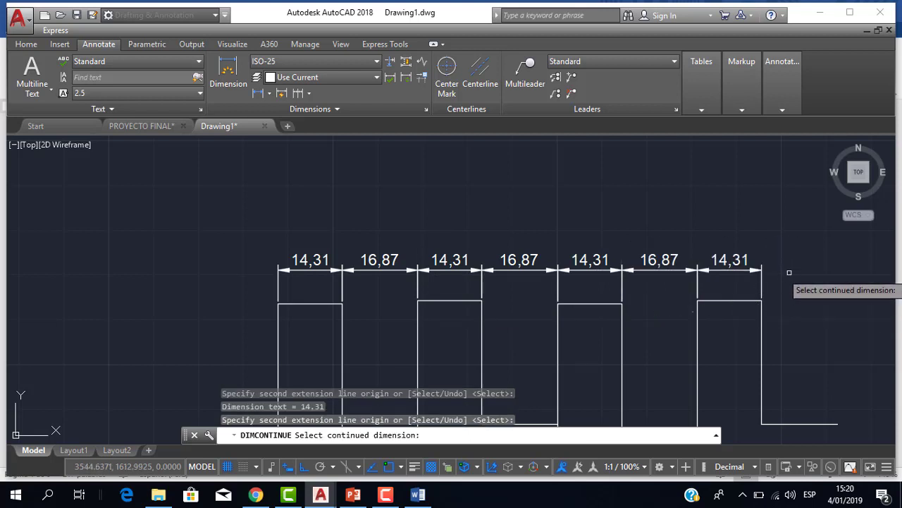
{"action": "key", "text": "Escape"}
Erase the six chained dimensions that follow the first 14,31 dimension.
{"action": "left_click", "coordinate": [789, 272]}
{"action": "left_click", "coordinate": [383, 206]}
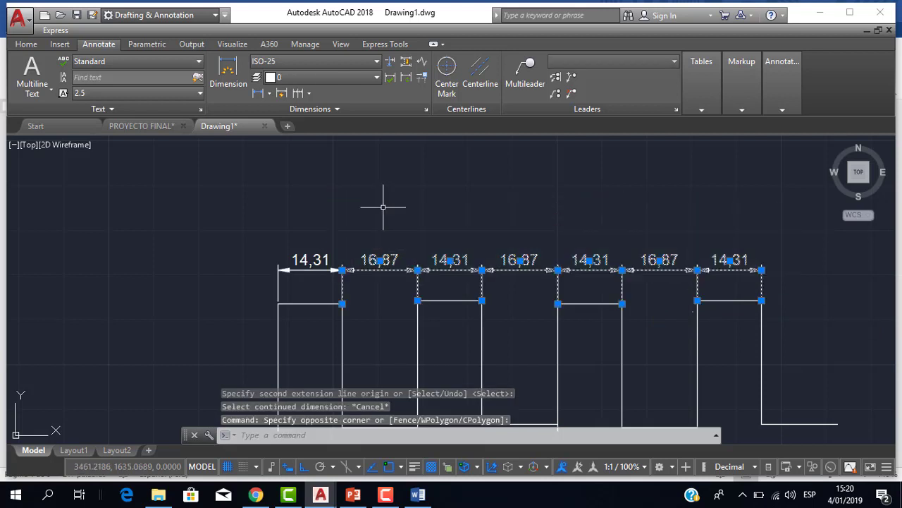
{"action": "key", "text": "Delete"}
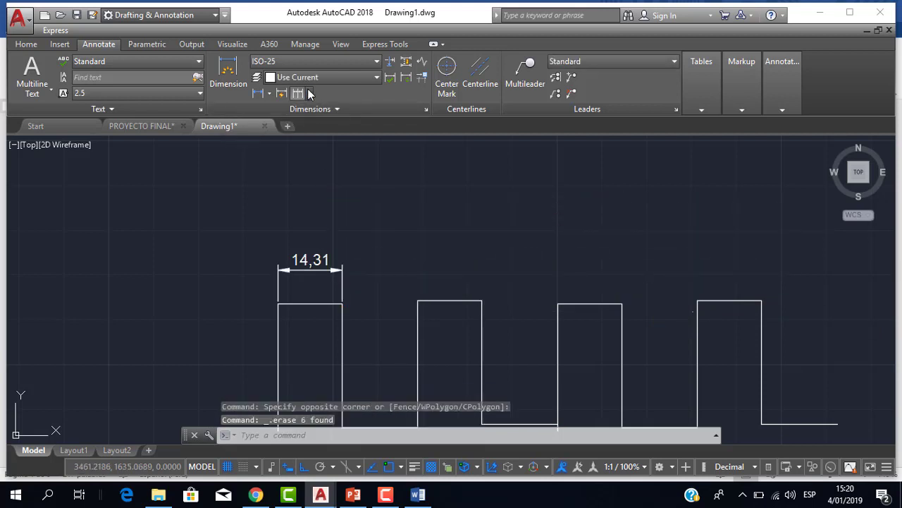
Rebuild the chain from the 14,31 dimension with alternating 16,87 and 14,31 across the second and third boxes.
{"action": "left_click", "coordinate": [308, 94]}
{"action": "left_click", "coordinate": [330, 111]}
{"action": "scroll", "coordinate": [360, 245], "scroll_direction": "up", "scroll_amount": 2}
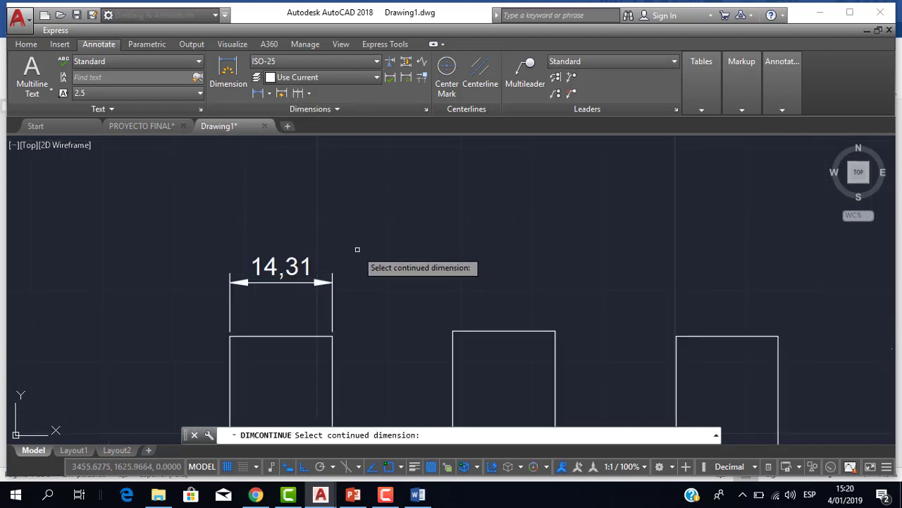
{"action": "left_click", "coordinate": [332, 300]}
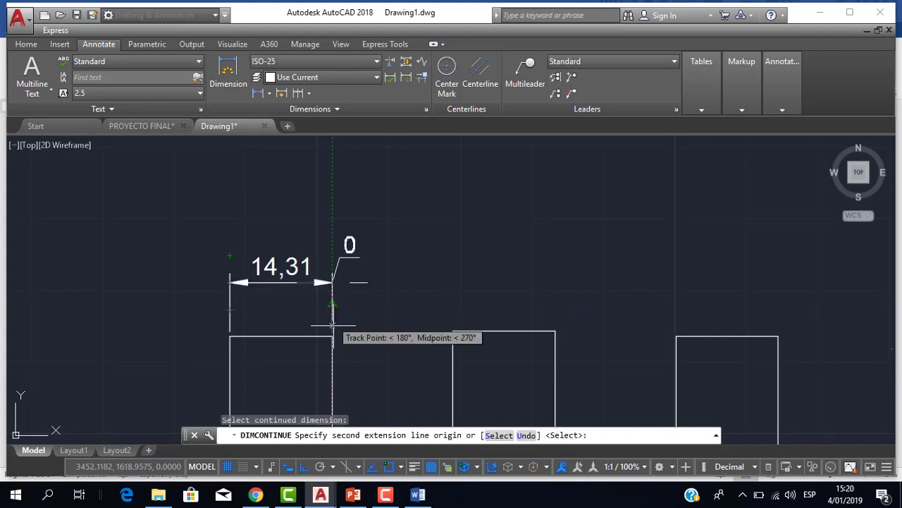
{"action": "left_click", "coordinate": [453, 329]}
{"action": "left_click", "coordinate": [554, 329]}
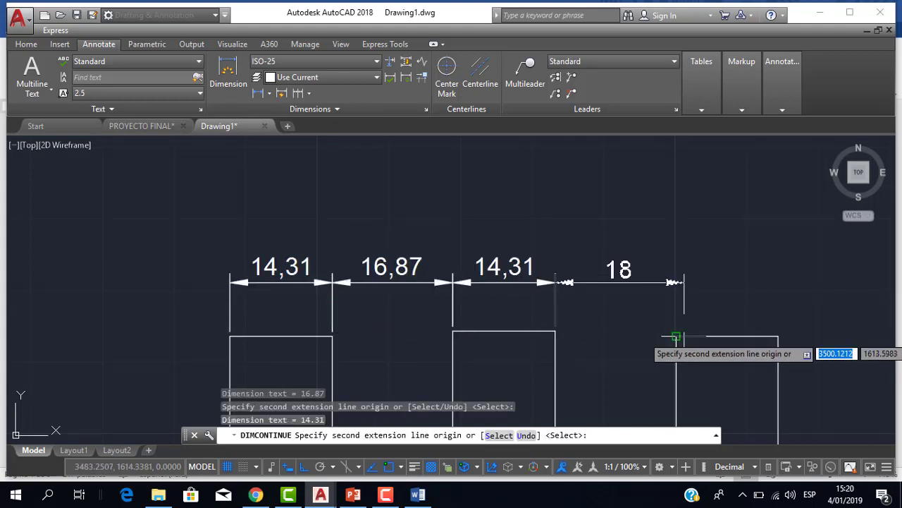
{"action": "left_click", "coordinate": [675, 336]}
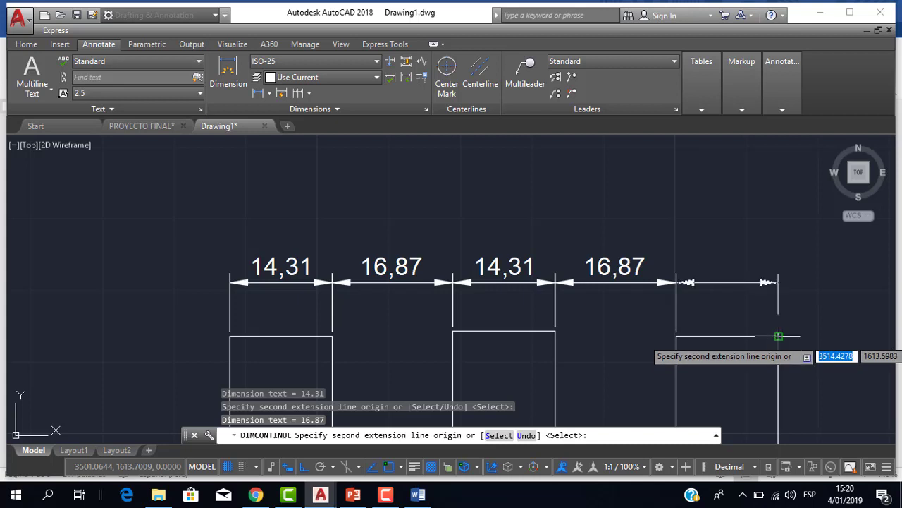
{"action": "left_click", "coordinate": [778, 337]}
{"action": "scroll", "coordinate": [791, 336], "scroll_direction": "down", "scroll_amount": 2}
{"action": "scroll", "coordinate": [791, 287], "scroll_direction": "down", "scroll_amount": 1}
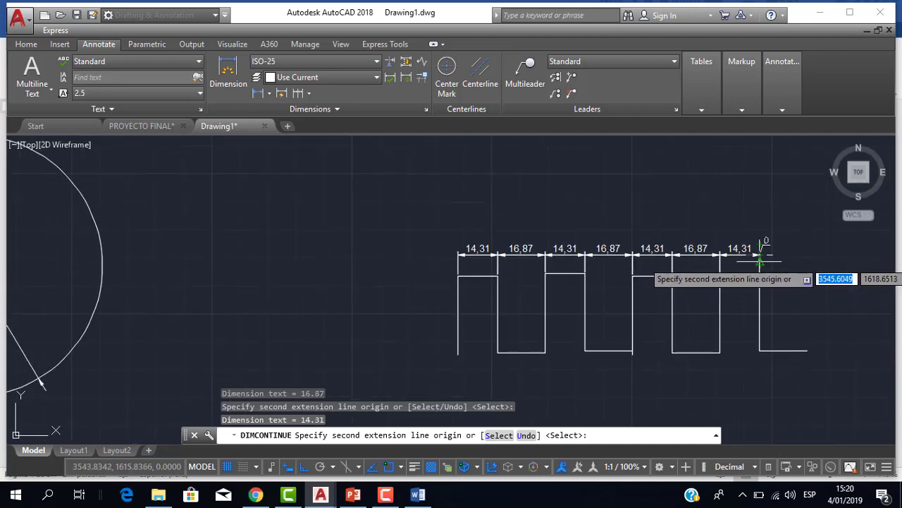
{"action": "key", "text": "Return"}
{"action": "key", "text": "Escape"}
{"action": "scroll", "coordinate": [649, 289], "scroll_direction": "up", "scroll_amount": 3}
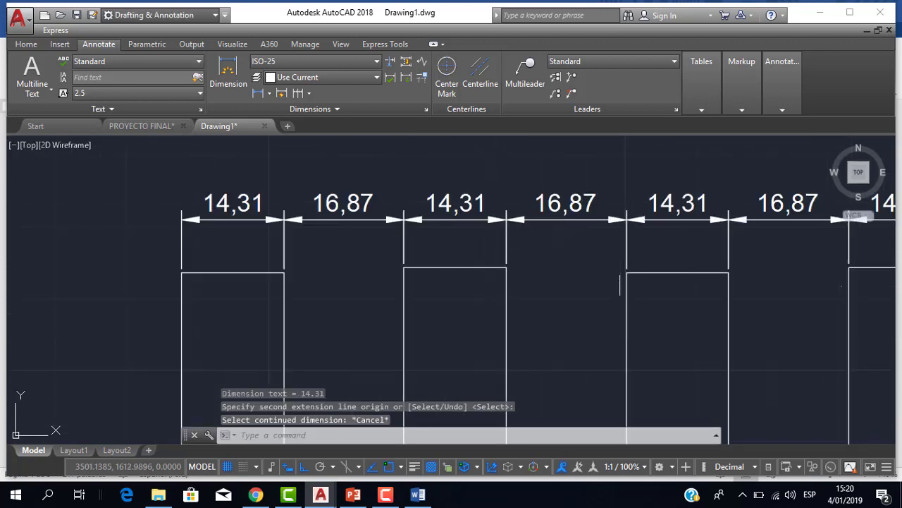
{"action": "scroll", "coordinate": [621, 282], "scroll_direction": "down", "scroll_amount": 3}
{"action": "scroll", "coordinate": [558, 241], "scroll_direction": "down", "scroll_amount": 2}
{"action": "scroll", "coordinate": [524, 213], "scroll_direction": "up", "scroll_amount": 3}
{"action": "middle_click_drag", "start_coordinate": [484, 267], "coordinate": [381, 251]}
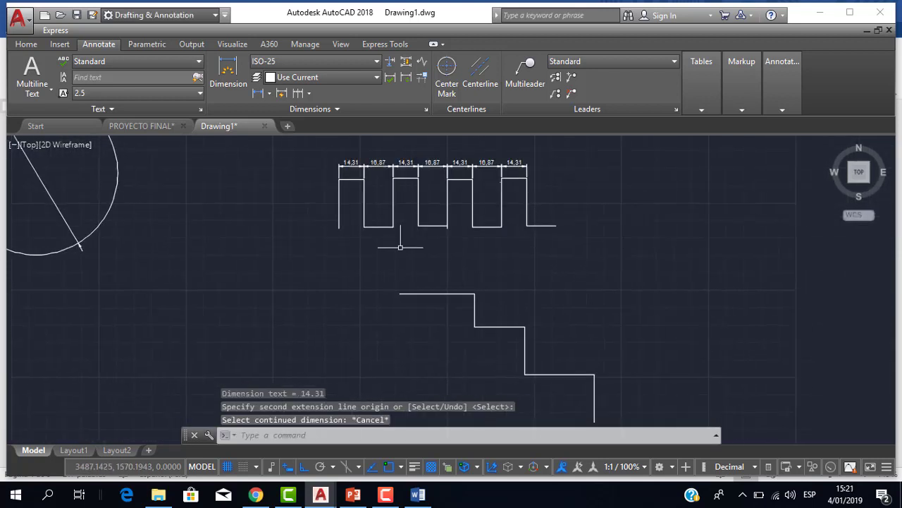
Add a 42,94 linear dimension above the stair outline's top line.
{"action": "left_click", "coordinate": [272, 94]}
{"action": "left_click", "coordinate": [281, 113]}
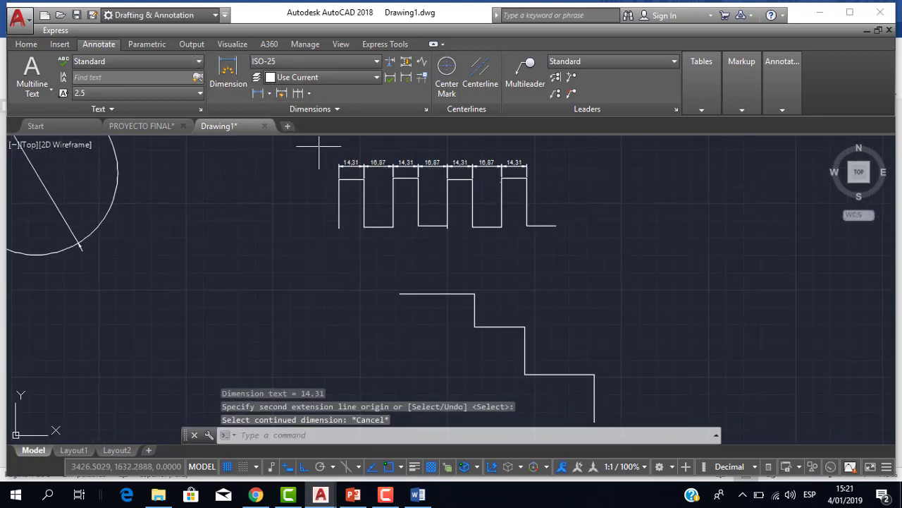
{"action": "left_click", "coordinate": [445, 294]}
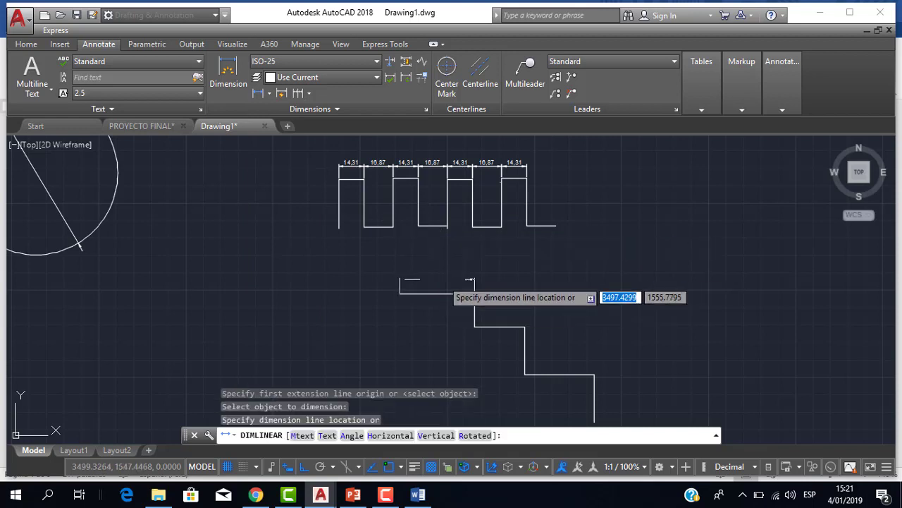
{"action": "left_click", "coordinate": [435, 274]}
{"action": "scroll", "coordinate": [498, 275], "scroll_direction": "up", "scroll_amount": 2}
{"action": "scroll", "coordinate": [499, 276], "scroll_direction": "down", "scroll_amount": 4}
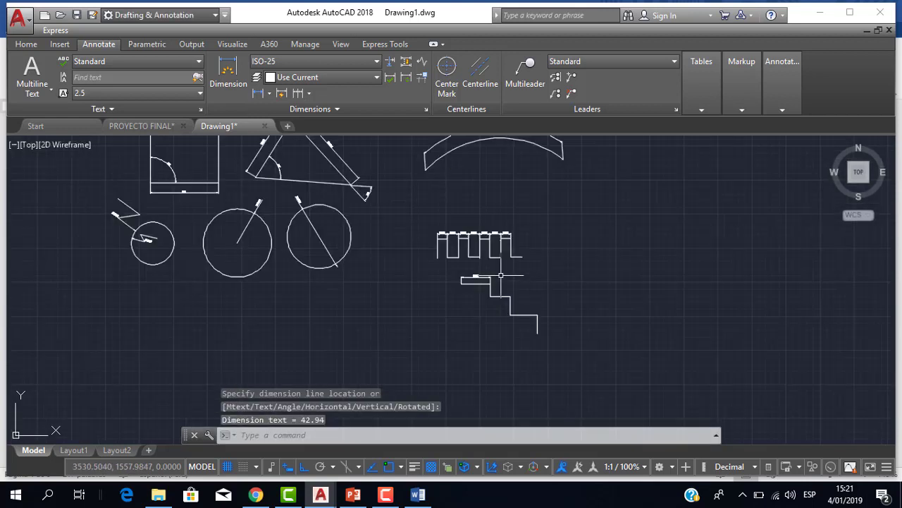
{"action": "scroll", "coordinate": [499, 275], "scroll_direction": "up", "scroll_amount": 2}
{"action": "scroll", "coordinate": [423, 251], "scroll_direction": "up", "scroll_amount": 2}
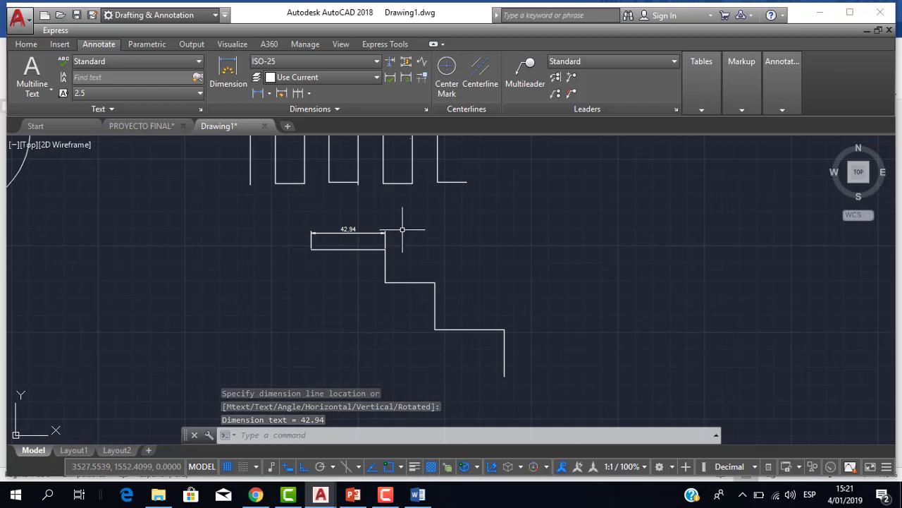
Attempt baseline dimensions from the last dimension to the next two step corners.
{"action": "left_click", "coordinate": [309, 93]}
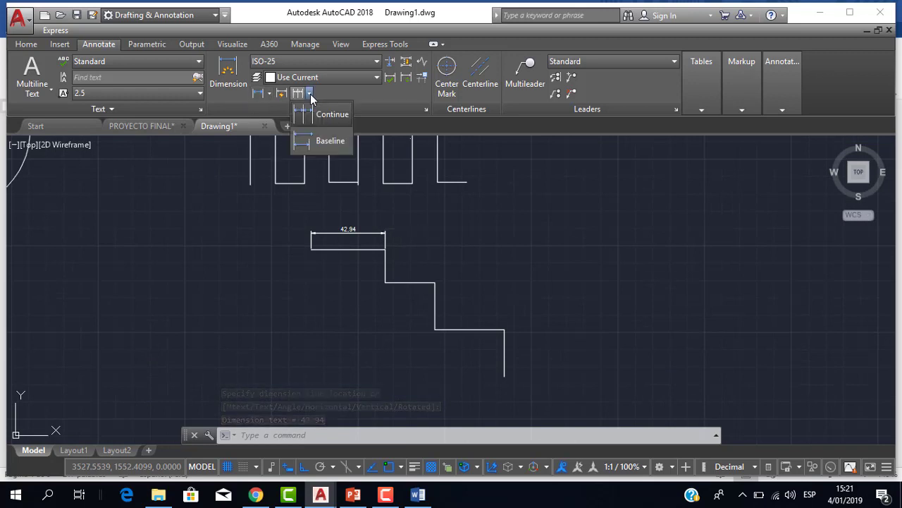
{"action": "left_click", "coordinate": [321, 141]}
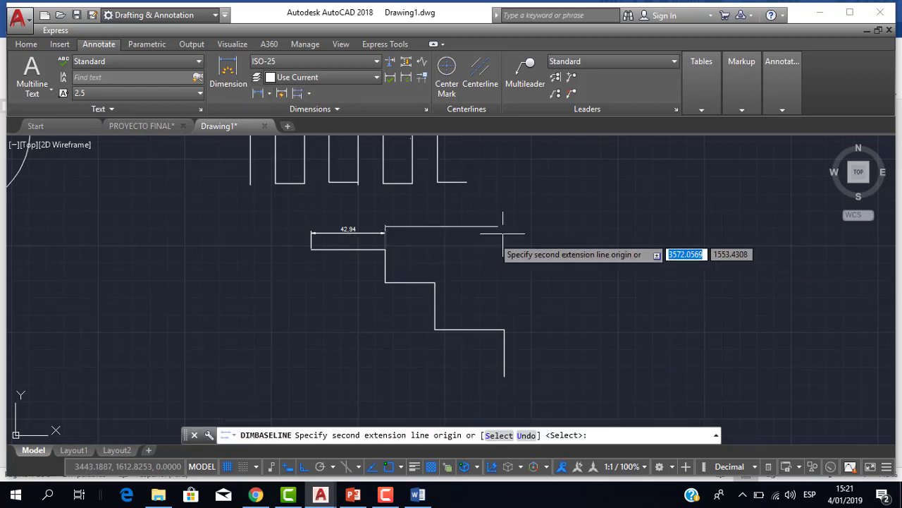
{"action": "scroll", "coordinate": [444, 232], "scroll_direction": "up", "scroll_amount": 4}
{"action": "scroll", "coordinate": [451, 236], "scroll_direction": "down", "scroll_amount": 2}
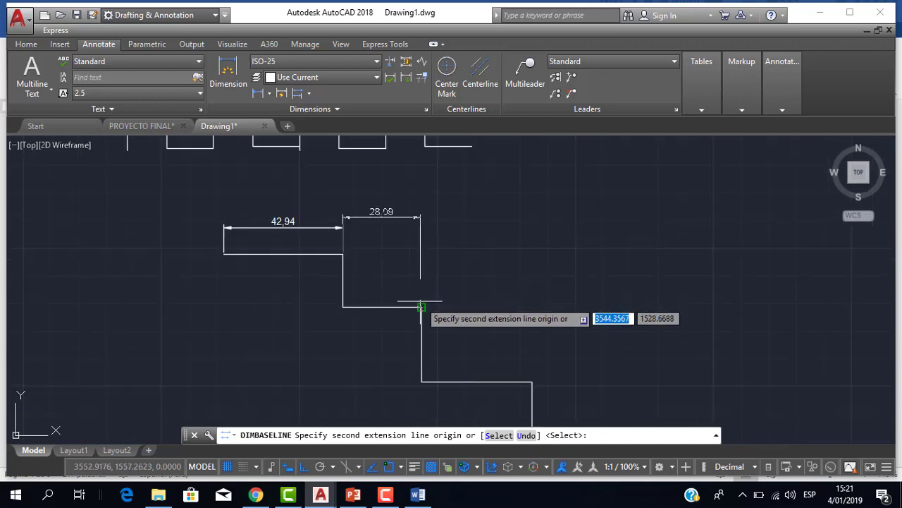
{"action": "key", "text": "Escape"}
{"action": "key", "text": "Escape"}
{"action": "scroll", "coordinate": [434, 223], "scroll_direction": "down", "scroll_amount": 2}
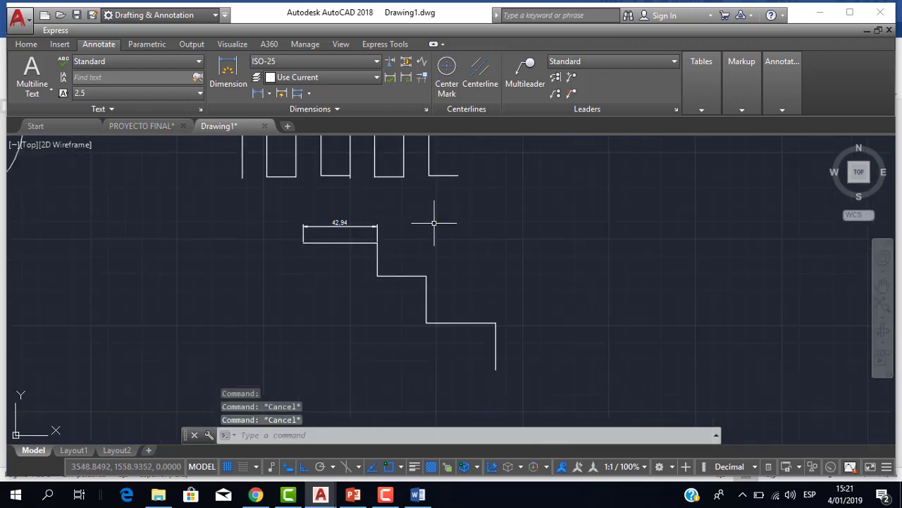
{"action": "left_click", "coordinate": [310, 95]}
{"action": "left_click", "coordinate": [326, 144]}
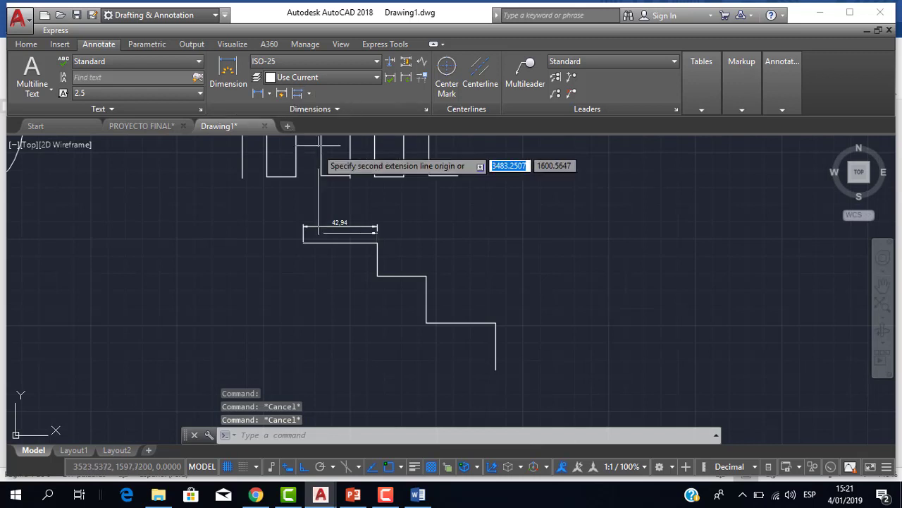
{"action": "left_click", "coordinate": [425, 276]}
{"action": "left_click", "coordinate": [496, 322]}
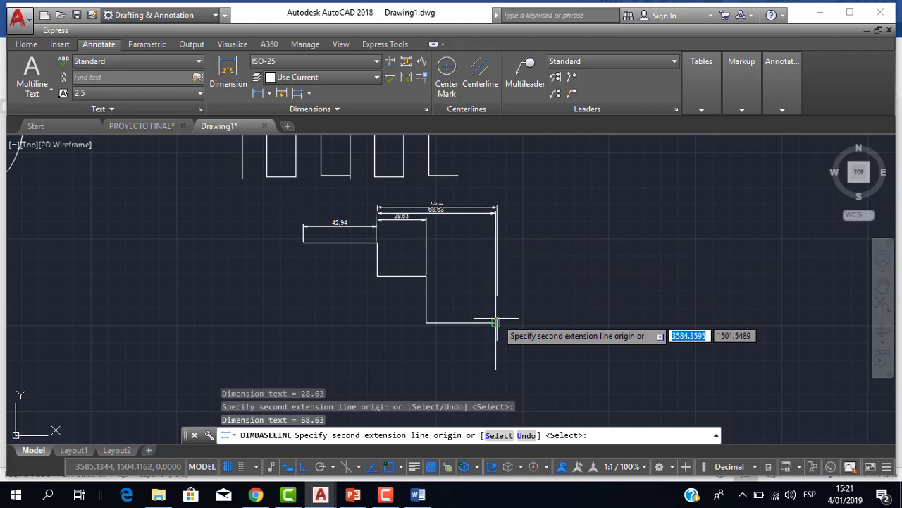
{"action": "key", "text": "Escape"}
Erase the misplaced 28.63 and 68.63 dimensions.
{"action": "scroll", "coordinate": [430, 198], "scroll_direction": "up", "scroll_amount": 2}
{"action": "left_click", "coordinate": [540, 237]}
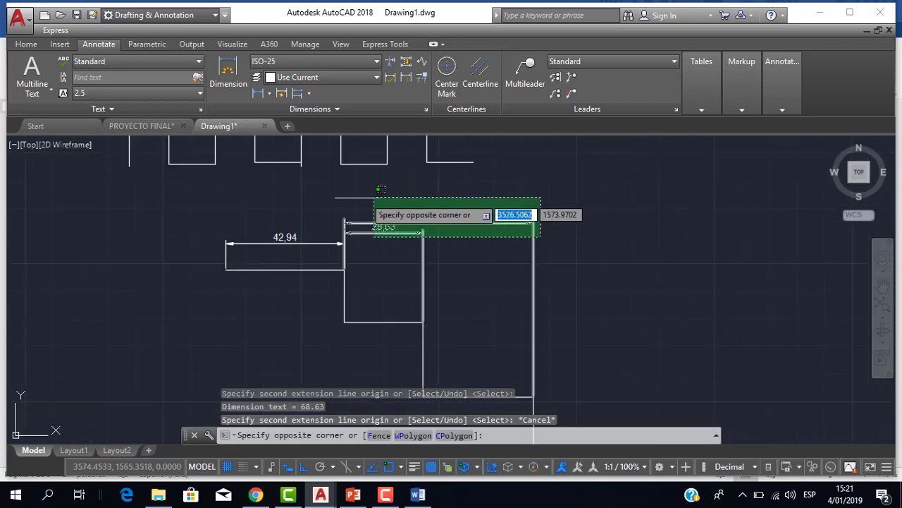
{"action": "left_click", "coordinate": [317, 197]}
{"action": "key", "text": "Delete"}
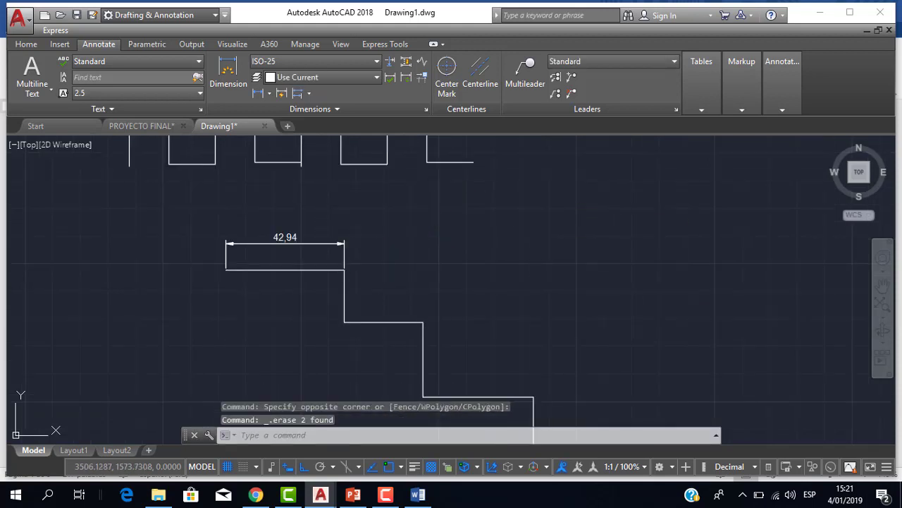
{"action": "key", "text": "Escape"}
{"action": "key", "text": "Escape"}
{"action": "left_click", "coordinate": [428, 351]}
{"action": "key", "text": "Escape"}
{"action": "key", "text": "Escape"}
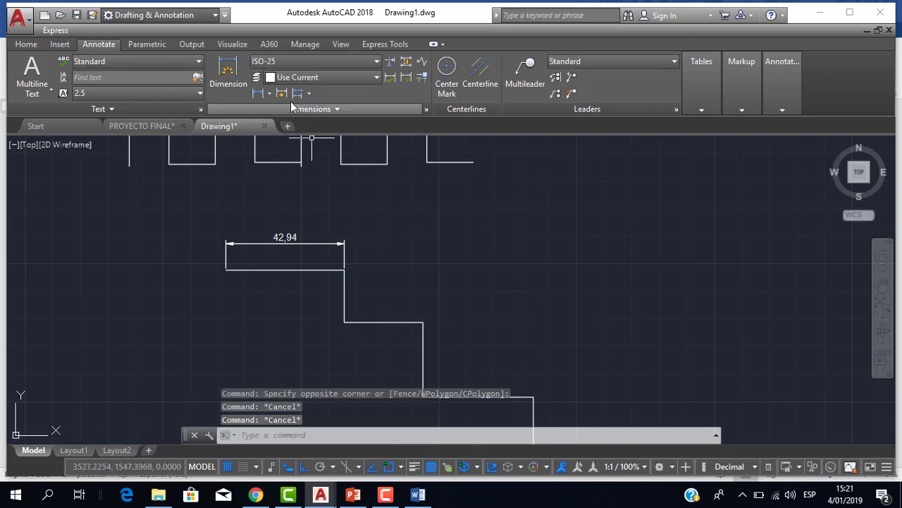
Add baseline dimensions 71,56 and 111,57 using the 42,94 dimension as base.
{"action": "left_click", "coordinate": [300, 94]}
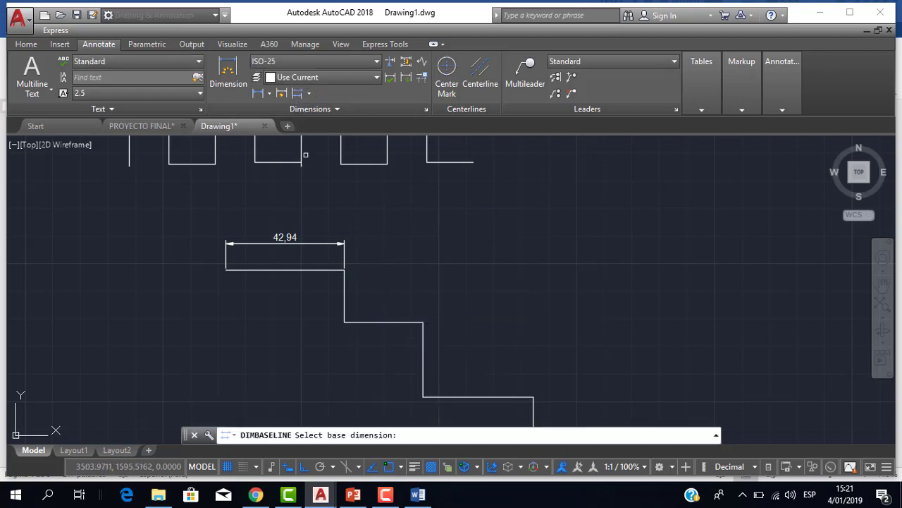
{"action": "left_click", "coordinate": [227, 253]}
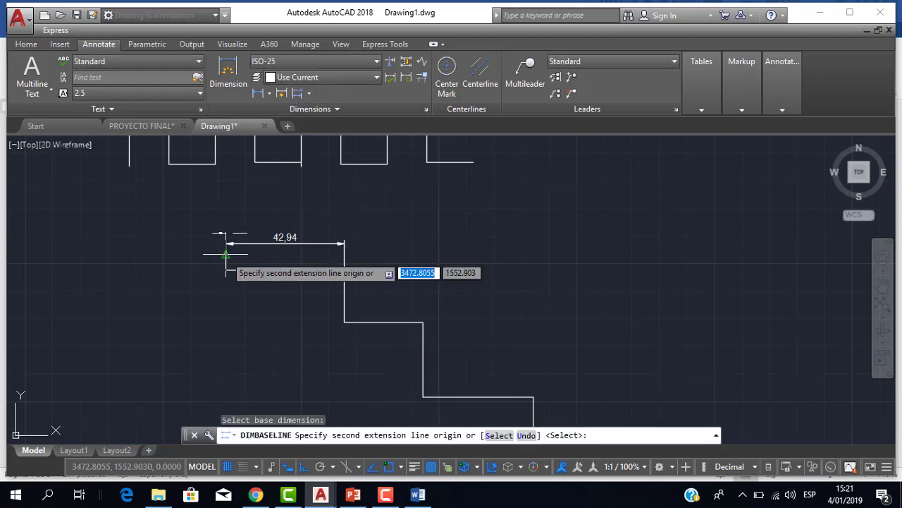
{"action": "left_click", "coordinate": [423, 322]}
{"action": "scroll", "coordinate": [427, 317], "scroll_direction": "down", "scroll_amount": 2}
{"action": "scroll", "coordinate": [427, 282], "scroll_direction": "down", "scroll_amount": 2}
{"action": "scroll", "coordinate": [446, 285], "scroll_direction": "up", "scroll_amount": 4}
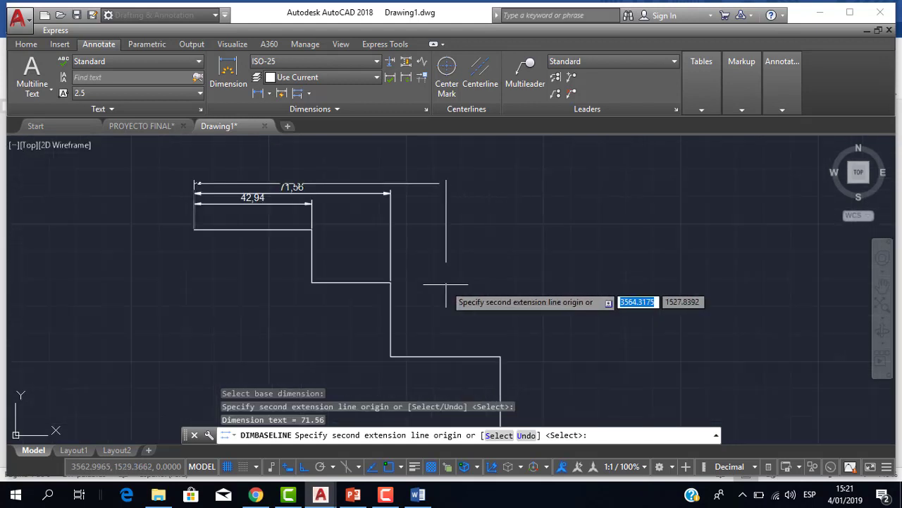
{"action": "left_click", "coordinate": [496, 358]}
{"action": "scroll", "coordinate": [542, 342], "scroll_direction": "down", "scroll_amount": 4}
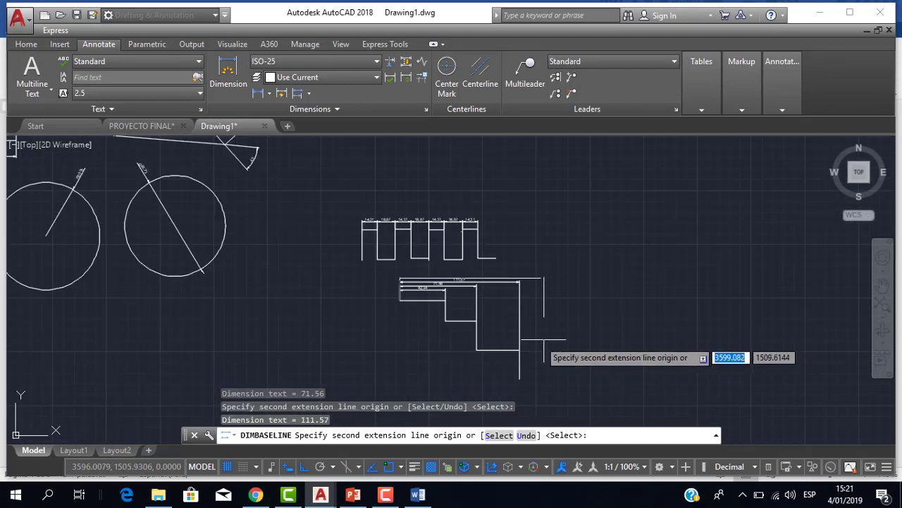
{"action": "key", "text": "Return"}
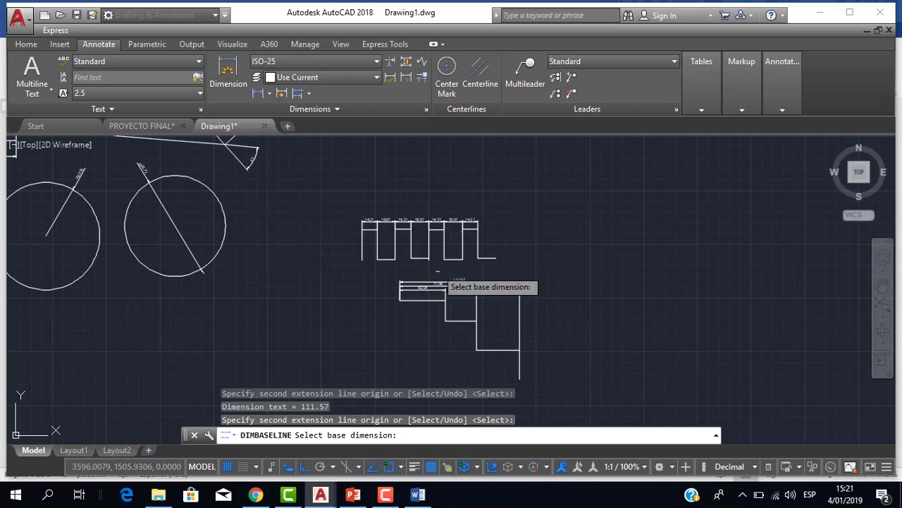
{"action": "key", "text": "Escape"}
{"action": "scroll", "coordinate": [440, 278], "scroll_direction": "up", "scroll_amount": 2}
{"action": "scroll", "coordinate": [395, 278], "scroll_direction": "up", "scroll_amount": 3}
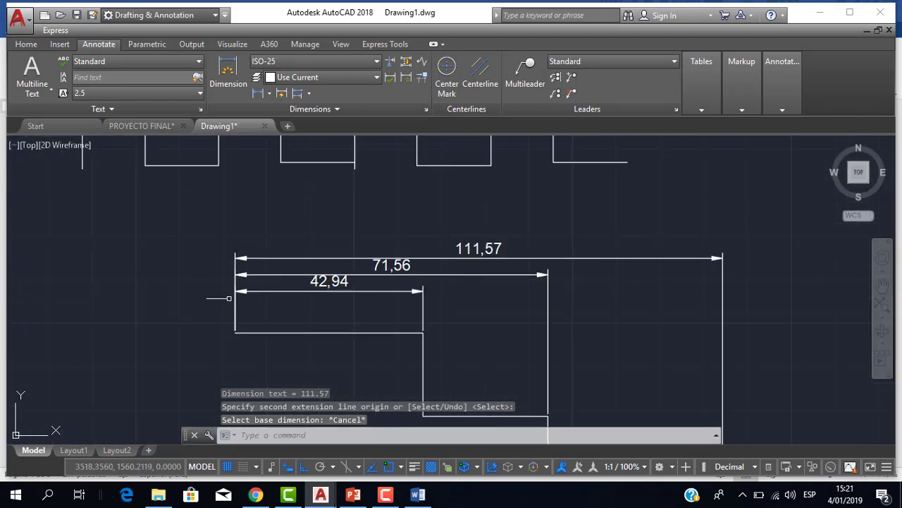
{"action": "scroll", "coordinate": [437, 285], "scroll_direction": "down", "scroll_amount": 2}
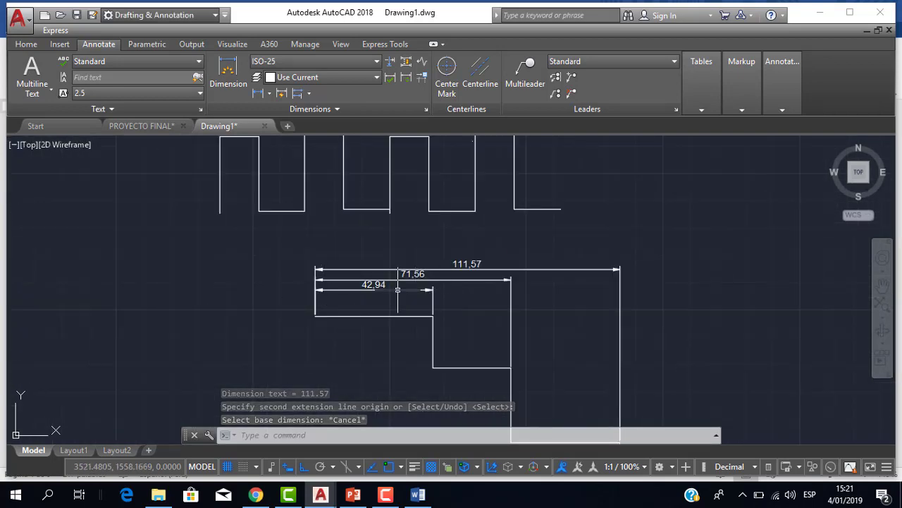
{"action": "scroll", "coordinate": [606, 310], "scroll_direction": "down", "scroll_amount": 4}
{"action": "scroll", "coordinate": [589, 321], "scroll_direction": "up", "scroll_amount": 4}
Erase the 71,56 and 111,57 baseline dimensions.
{"action": "left_click", "coordinate": [714, 288]}
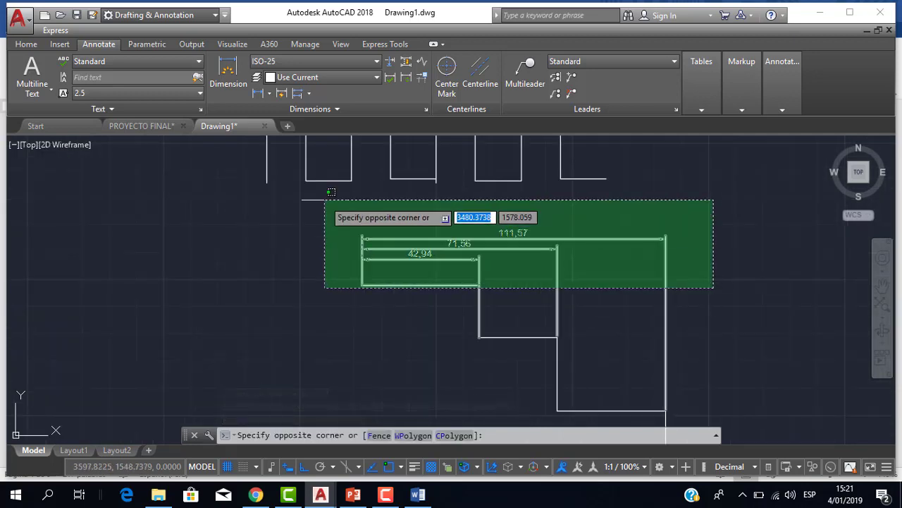
{"action": "left_click", "coordinate": [524, 222]}
{"action": "key", "text": "Delete"}
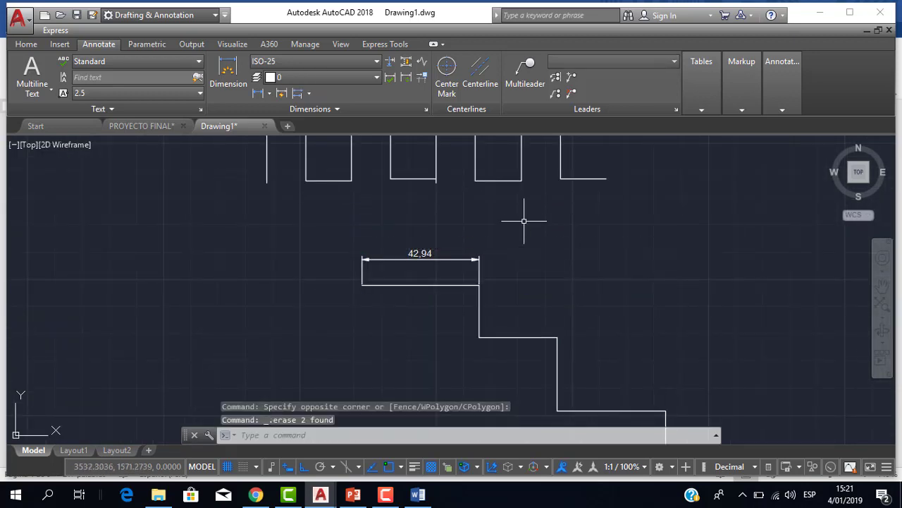
{"action": "scroll", "coordinate": [519, 332], "scroll_direction": "down", "scroll_amount": 3}
{"action": "scroll", "coordinate": [463, 363], "scroll_direction": "up", "scroll_amount": 3}
{"action": "scroll", "coordinate": [475, 277], "scroll_direction": "up", "scroll_amount": 1}
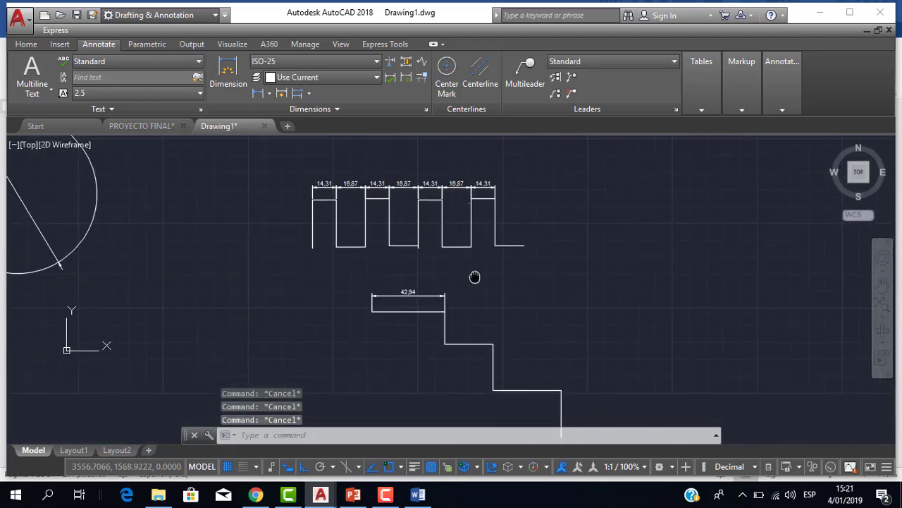
{"action": "scroll", "coordinate": [455, 287], "scroll_direction": "up", "scroll_amount": 1}
{"action": "scroll", "coordinate": [476, 282], "scroll_direction": "down", "scroll_amount": 3}
{"action": "left_click", "coordinate": [150, 236]}
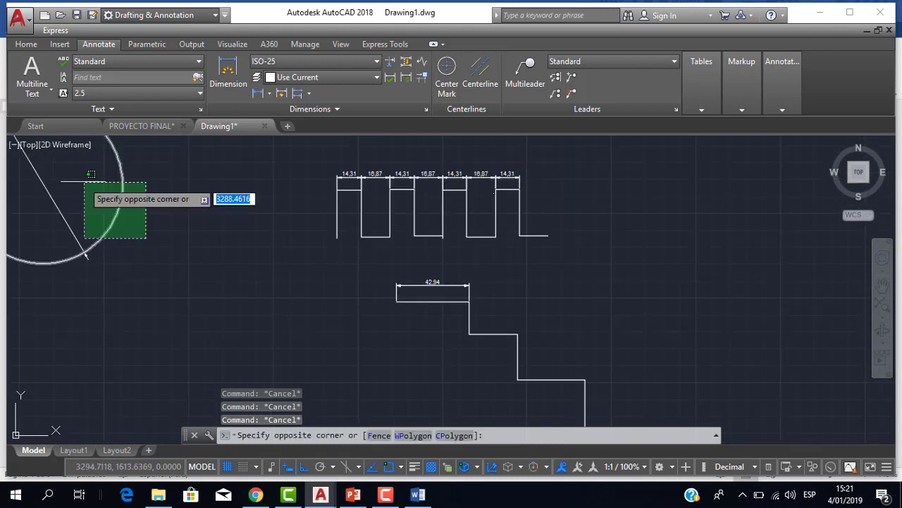
{"action": "left_click", "coordinate": [86, 191]}
Redo the baseline from the 42,94 dimension, placing 71,56 at the middle step corner.
{"action": "left_click", "coordinate": [309, 94]}
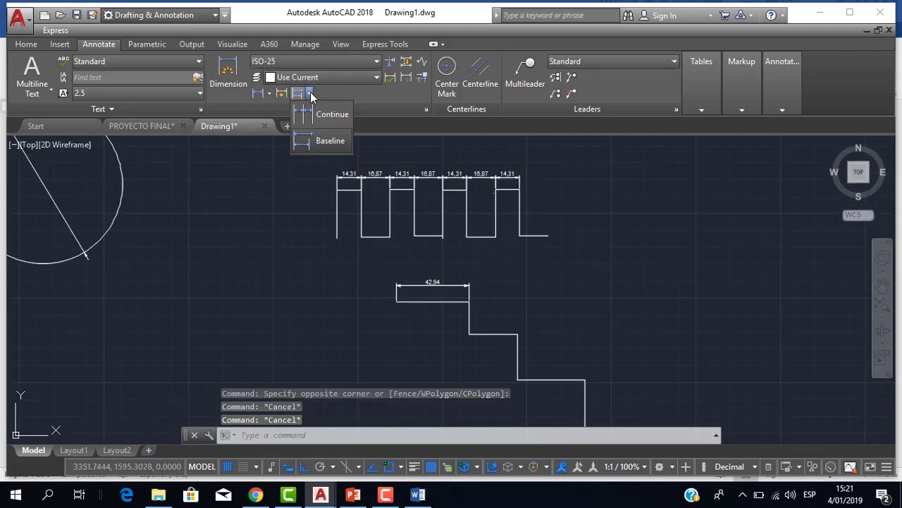
{"action": "left_click", "coordinate": [321, 151]}
{"action": "scroll", "coordinate": [411, 275], "scroll_direction": "up", "scroll_amount": 2}
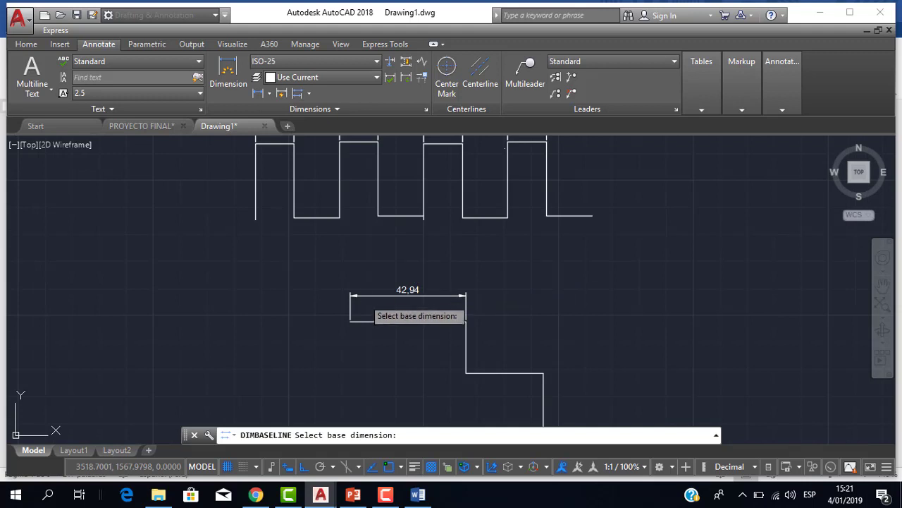
{"action": "left_click", "coordinate": [365, 295]}
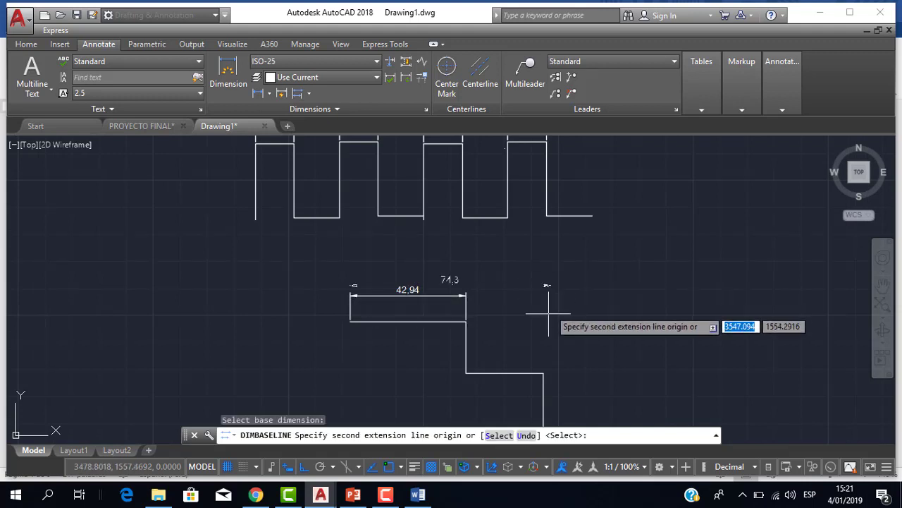
{"action": "left_click", "coordinate": [541, 366]}
{"action": "scroll", "coordinate": [541, 366], "scroll_direction": "down", "scroll_amount": 4}
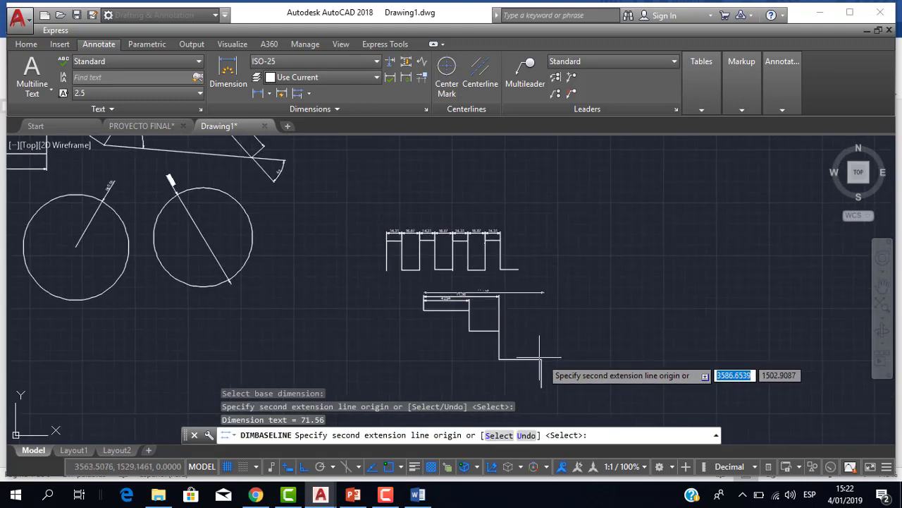
{"action": "key", "text": "Escape"}
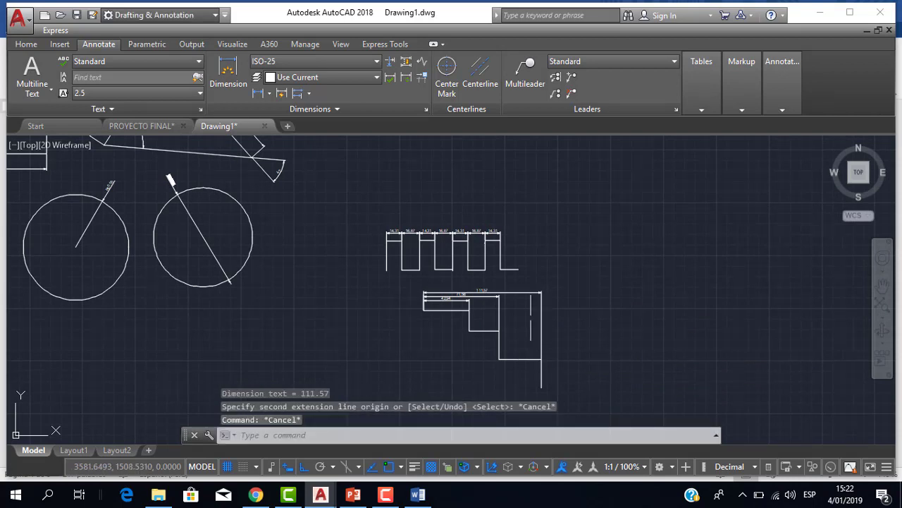
{"action": "scroll", "coordinate": [466, 282], "scroll_direction": "up", "scroll_amount": 5}
Zoom and pan the view toward the rectangle in the upper-left shapes.
{"action": "scroll", "coordinate": [605, 324], "scroll_direction": "down", "scroll_amount": 4}
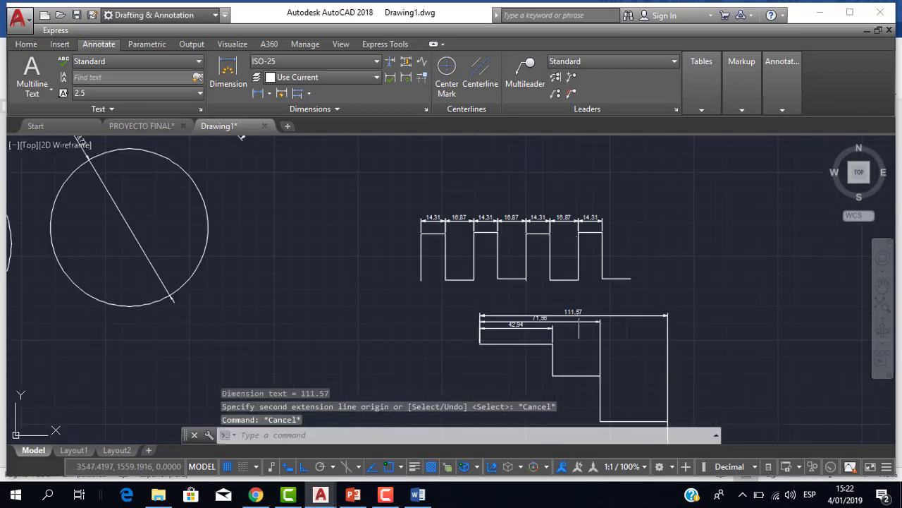
{"action": "scroll", "coordinate": [451, 268], "scroll_direction": "up", "scroll_amount": 2}
{"action": "scroll", "coordinate": [437, 260], "scroll_direction": "up", "scroll_amount": 2}
{"action": "scroll", "coordinate": [435, 255], "scroll_direction": "down", "scroll_amount": 4}
{"action": "scroll", "coordinate": [432, 255], "scroll_direction": "down", "scroll_amount": 4}
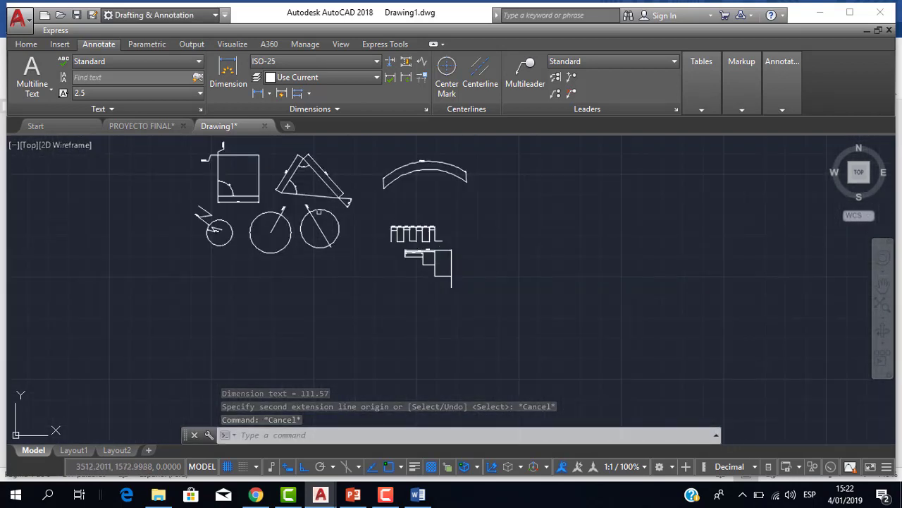
{"action": "scroll", "coordinate": [423, 251], "scroll_direction": "up", "scroll_amount": 1}
{"action": "scroll", "coordinate": [423, 251], "scroll_direction": "up", "scroll_amount": 2}
{"action": "scroll", "coordinate": [418, 246], "scroll_direction": "down", "scroll_amount": 2}
{"action": "scroll", "coordinate": [460, 234], "scroll_direction": "up", "scroll_amount": 2}
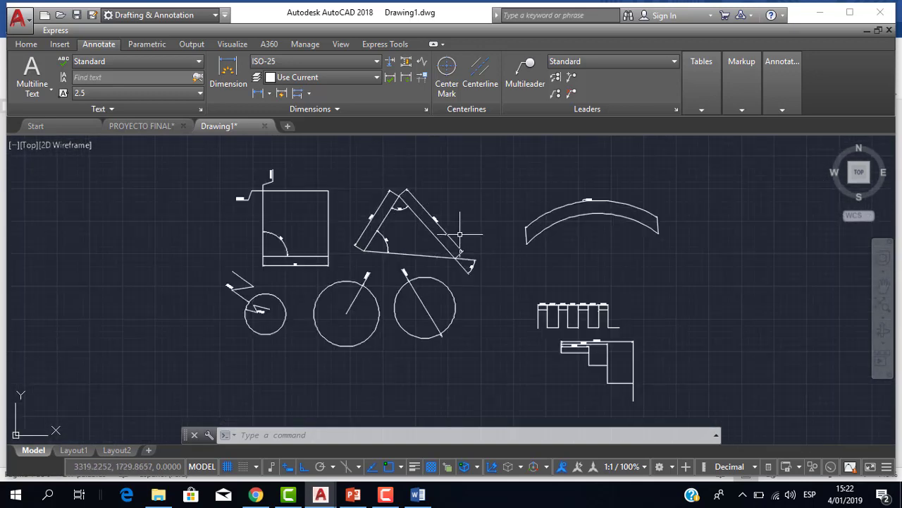
{"action": "scroll", "coordinate": [581, 317], "scroll_direction": "up", "scroll_amount": 2}
{"action": "scroll", "coordinate": [463, 273], "scroll_direction": "down", "scroll_amount": 6}
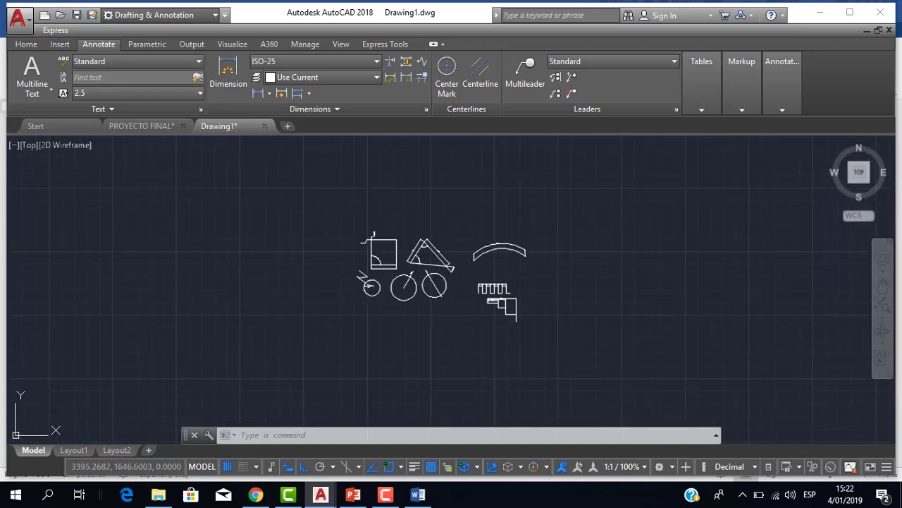
{"action": "scroll", "coordinate": [435, 265], "scroll_direction": "up", "scroll_amount": 4}
{"action": "middle_click_drag", "start_coordinate": [419, 231], "coordinate": [447, 292]}
{"action": "scroll", "coordinate": [278, 126], "scroll_direction": "up", "scroll_amount": 2}
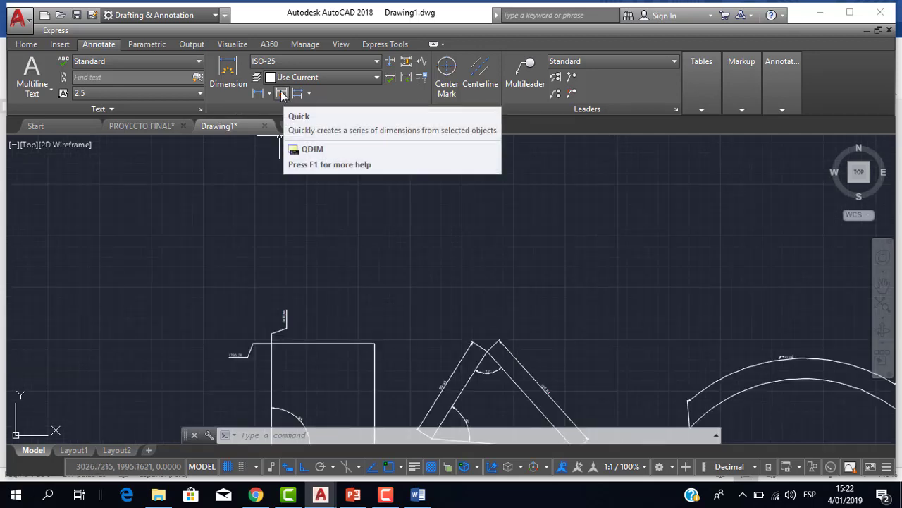
Quick-dimension the rectangle's top edge, placing the 100 dimension above it.
{"action": "left_click", "coordinate": [282, 95]}
{"action": "left_click", "coordinate": [350, 343]}
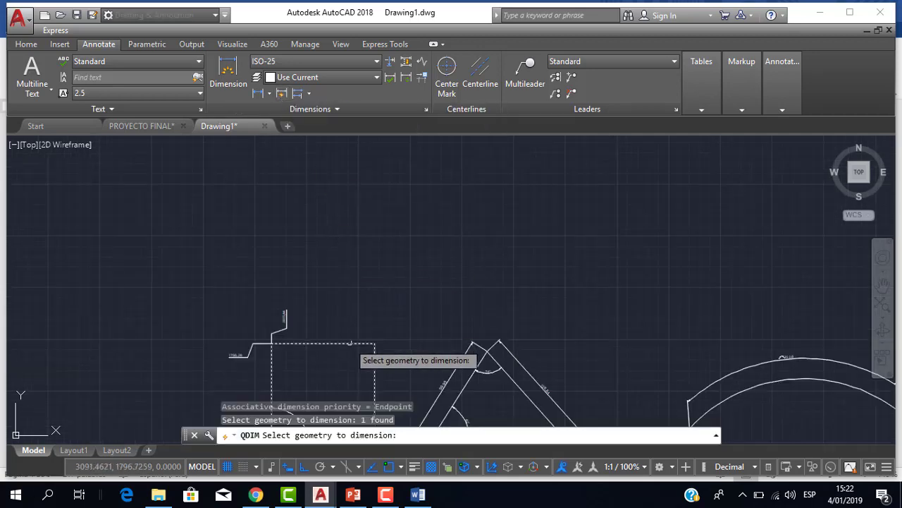
{"action": "key", "text": "Return"}
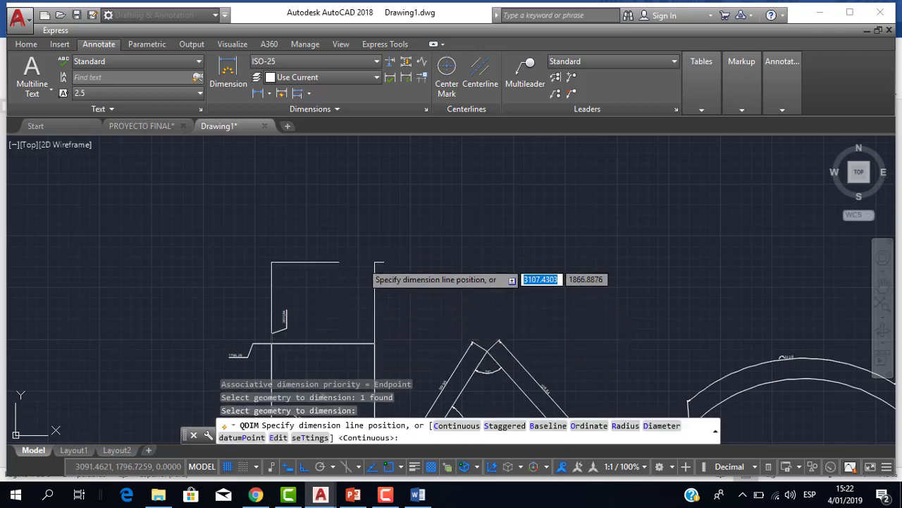
{"action": "scroll", "coordinate": [333, 317], "scroll_direction": "up", "scroll_amount": 2}
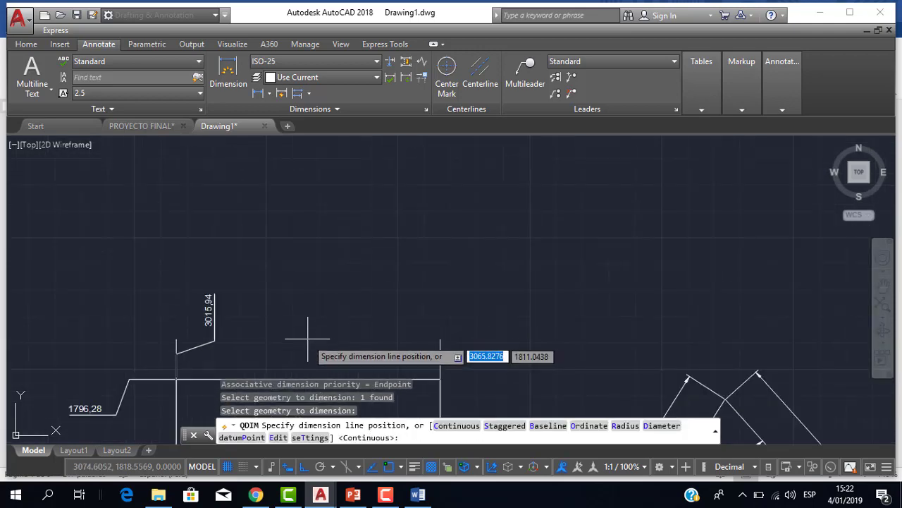
{"action": "scroll", "coordinate": [300, 342], "scroll_direction": "up", "scroll_amount": 1}
{"action": "left_click", "coordinate": [406, 268]}
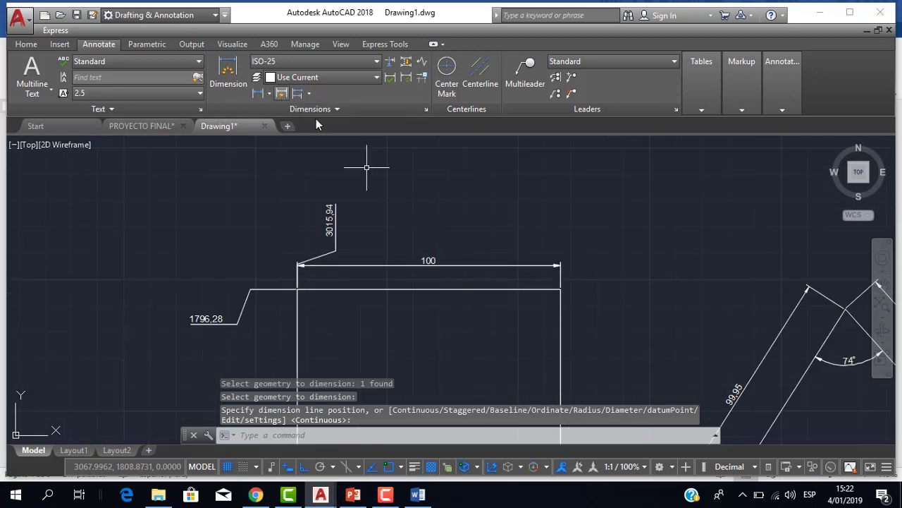
{"action": "scroll", "coordinate": [395, 226], "scroll_direction": "down", "scroll_amount": 5}
{"action": "scroll", "coordinate": [394, 225], "scroll_direction": "down", "scroll_amount": 1}
{"action": "scroll", "coordinate": [404, 235], "scroll_direction": "up", "scroll_amount": 2}
Zoom and pan around Drawing1 to review the practice figures.
{"action": "scroll", "coordinate": [404, 236], "scroll_direction": "up", "scroll_amount": 1}
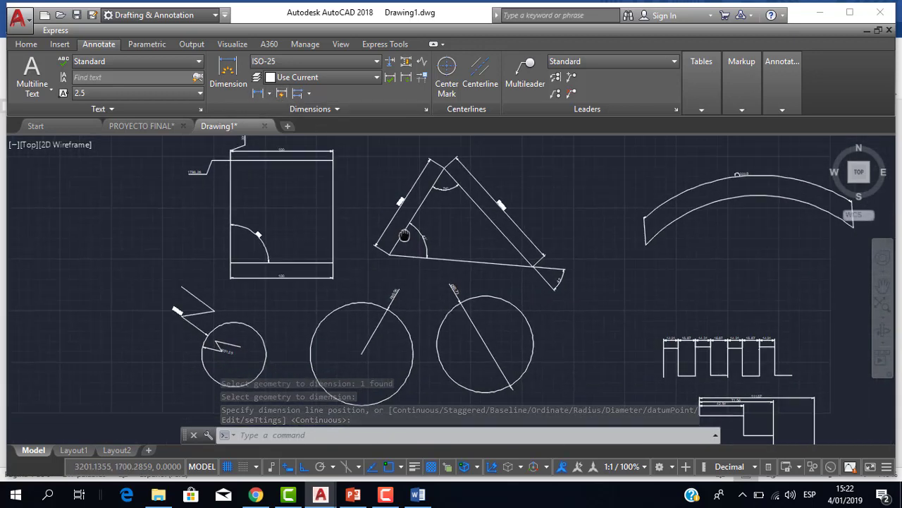
{"action": "scroll", "coordinate": [404, 235], "scroll_direction": "down", "scroll_amount": 2}
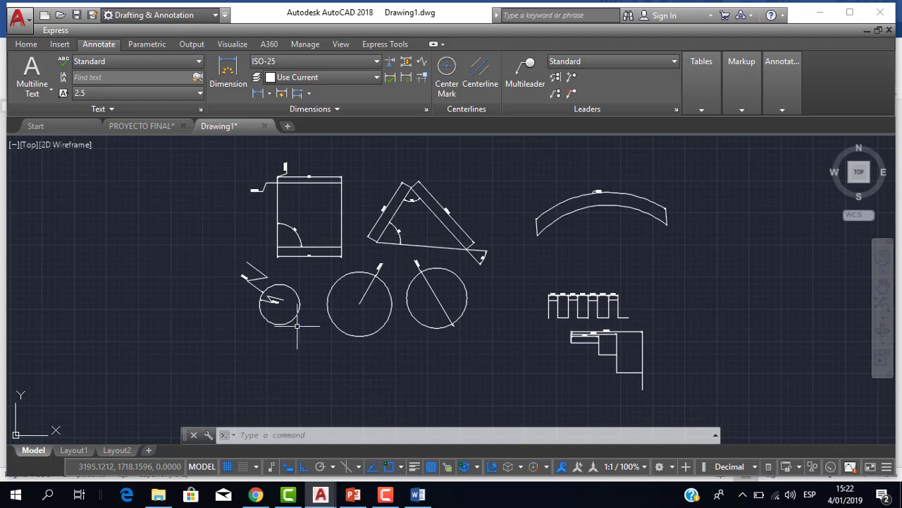
{"action": "scroll", "coordinate": [589, 322], "scroll_direction": "up", "scroll_amount": 2}
{"action": "scroll", "coordinate": [615, 313], "scroll_direction": "up", "scroll_amount": 5}
{"action": "scroll", "coordinate": [617, 313], "scroll_direction": "down", "scroll_amount": 5}
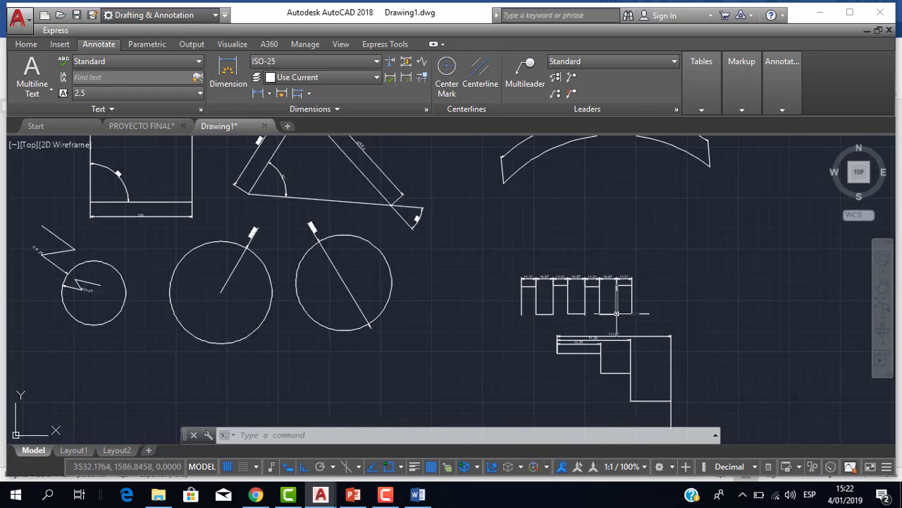
{"action": "left_click", "coordinate": [311, 94]}
{"action": "scroll", "coordinate": [546, 289], "scroll_direction": "down", "scroll_amount": 2}
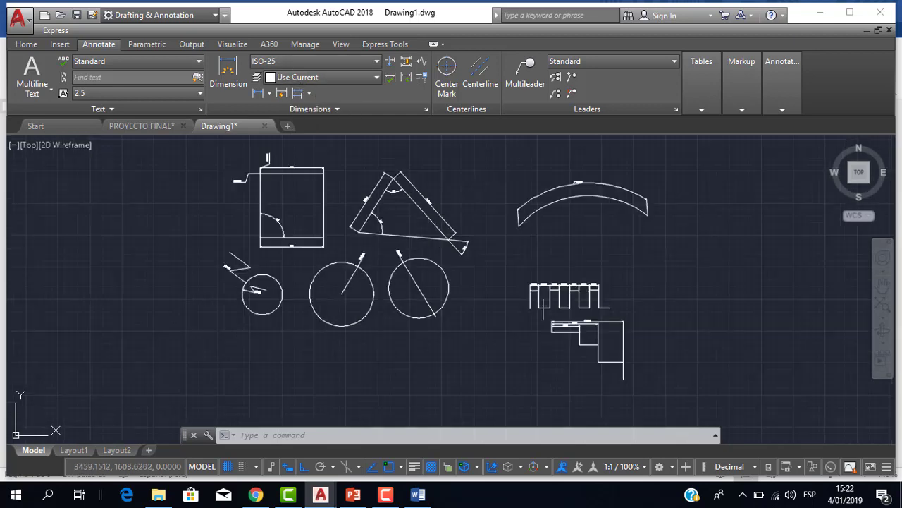
{"action": "scroll", "coordinate": [546, 289], "scroll_direction": "up", "scroll_amount": 2}
{"action": "scroll", "coordinate": [547, 289], "scroll_direction": "up", "scroll_amount": 3}
{"action": "scroll", "coordinate": [547, 289], "scroll_direction": "down", "scroll_amount": 3}
{"action": "scroll", "coordinate": [494, 268], "scroll_direction": "down", "scroll_amount": 2}
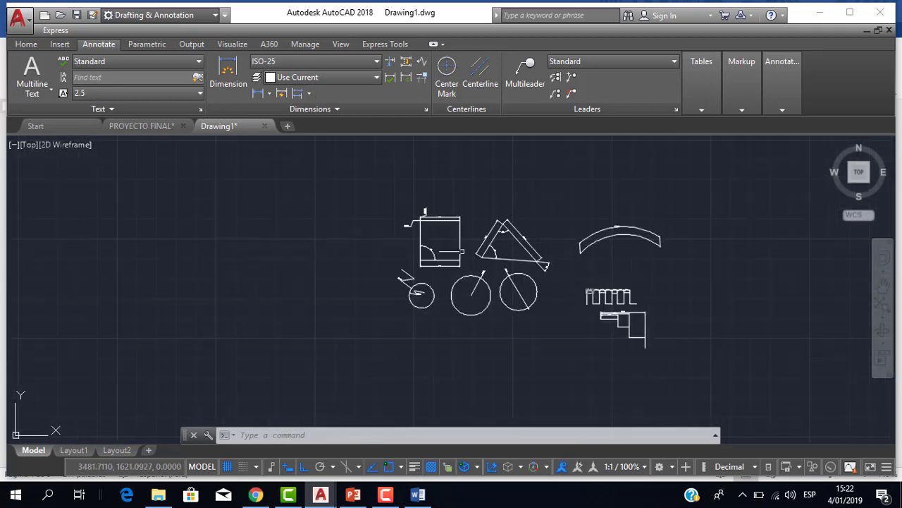
{"action": "scroll", "coordinate": [427, 219], "scroll_direction": "up", "scroll_amount": 1}
{"action": "middle_click_drag", "start_coordinate": [426, 220], "coordinate": [295, 249]}
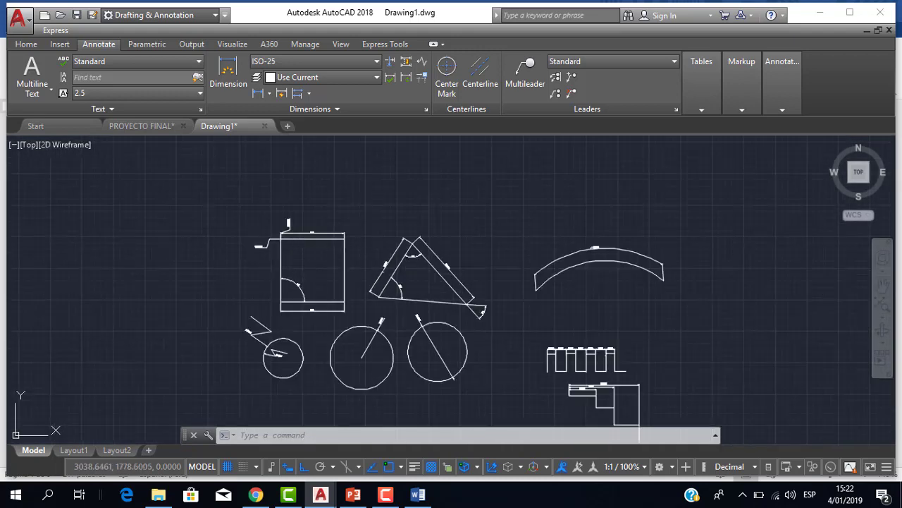
{"action": "scroll", "coordinate": [371, 289], "scroll_direction": "up", "scroll_amount": 3}
{"action": "scroll", "coordinate": [371, 289], "scroll_direction": "down", "scroll_amount": 3}
{"action": "scroll", "coordinate": [359, 258], "scroll_direction": "up", "scroll_amount": 3}
{"action": "scroll", "coordinate": [340, 262], "scroll_direction": "down", "scroll_amount": 3}
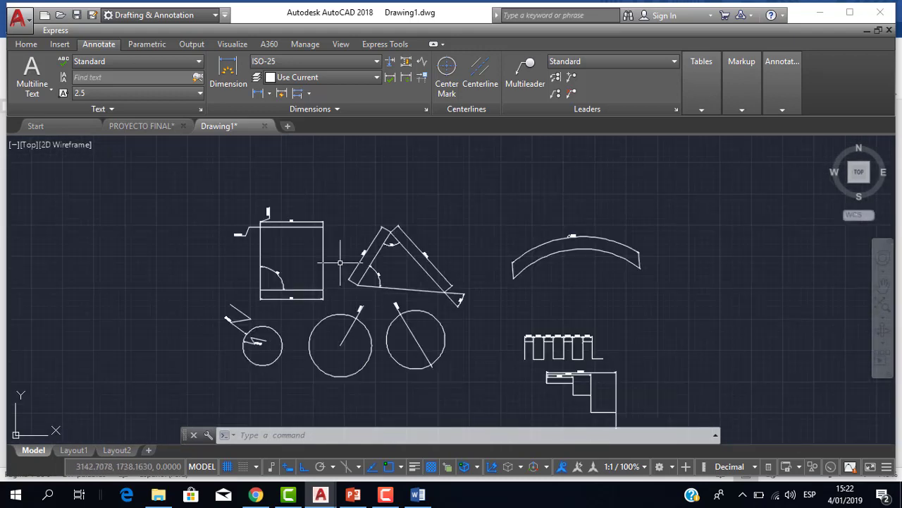
{"action": "scroll", "coordinate": [304, 255], "scroll_direction": "up", "scroll_amount": 4}
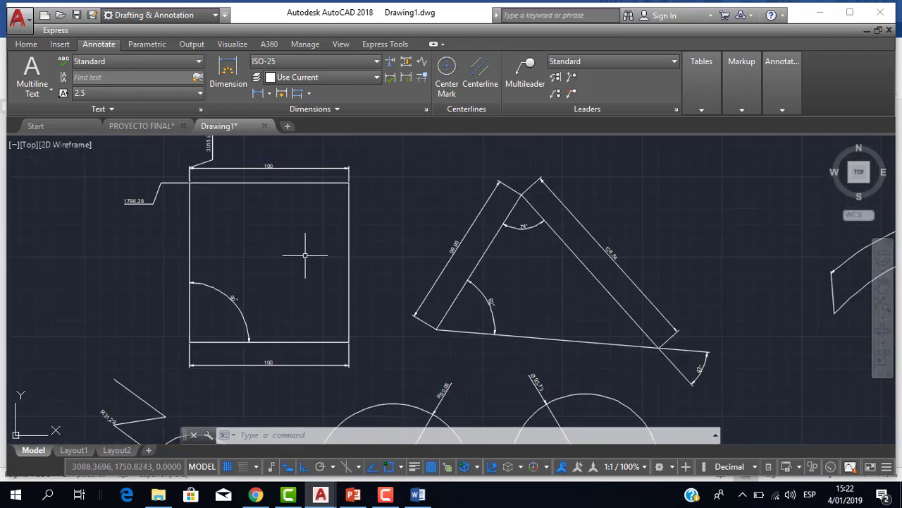
Close the Drawing1 tab without saving its changes.
{"action": "left_click", "coordinate": [265, 126]}
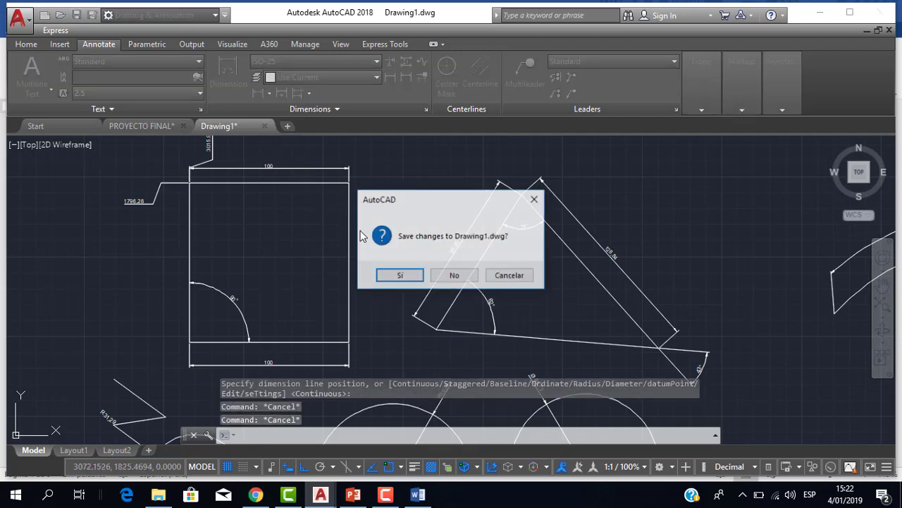
{"action": "left_click", "coordinate": [454, 275]}
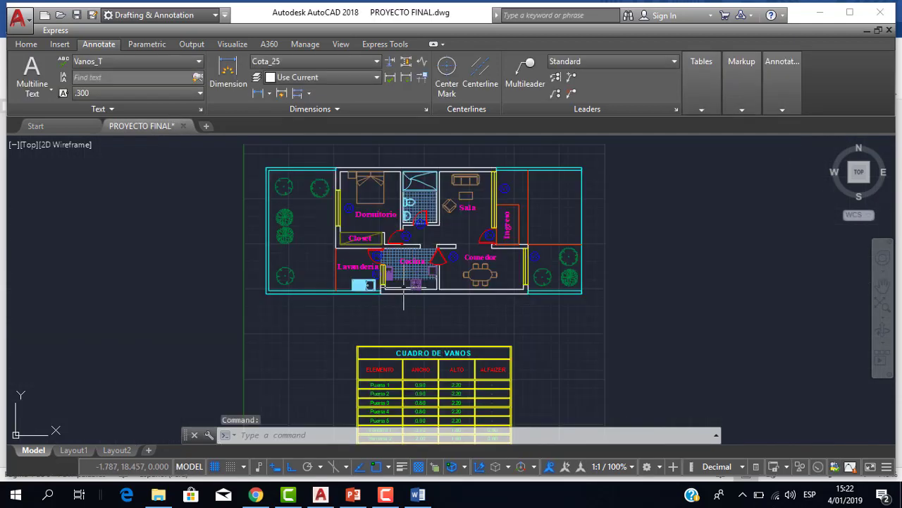
{"action": "scroll", "coordinate": [404, 301], "scroll_direction": "up", "scroll_amount": 2}
{"action": "scroll", "coordinate": [423, 289], "scroll_direction": "down", "scroll_amount": 2}
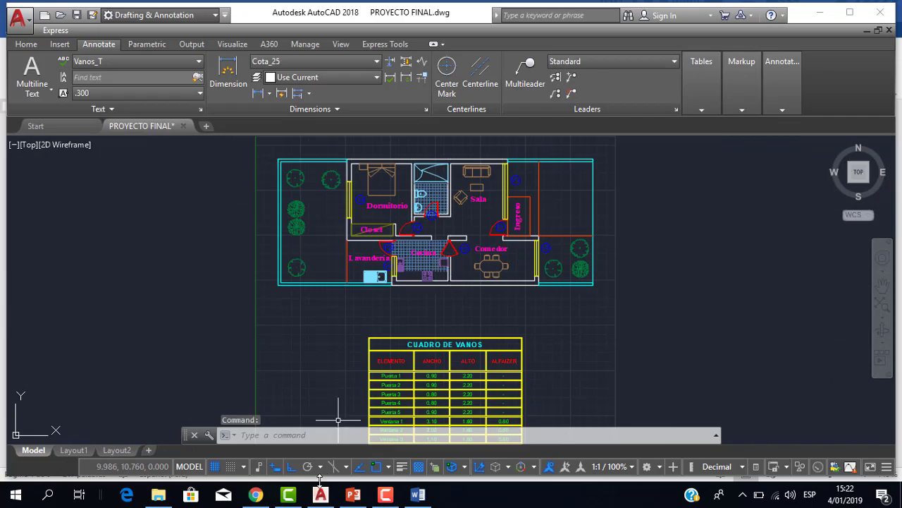
Scroll through the Estilos de Cotas pages of the Word project guide.
{"action": "left_click", "coordinate": [416, 495]}
{"action": "scroll", "coordinate": [426, 359], "scroll_direction": "down", "scroll_amount": 1}
{"action": "scroll", "coordinate": [427, 359], "scroll_direction": "up", "scroll_amount": 3}
{"action": "scroll", "coordinate": [282, 282], "scroll_direction": "down", "scroll_amount": 2}
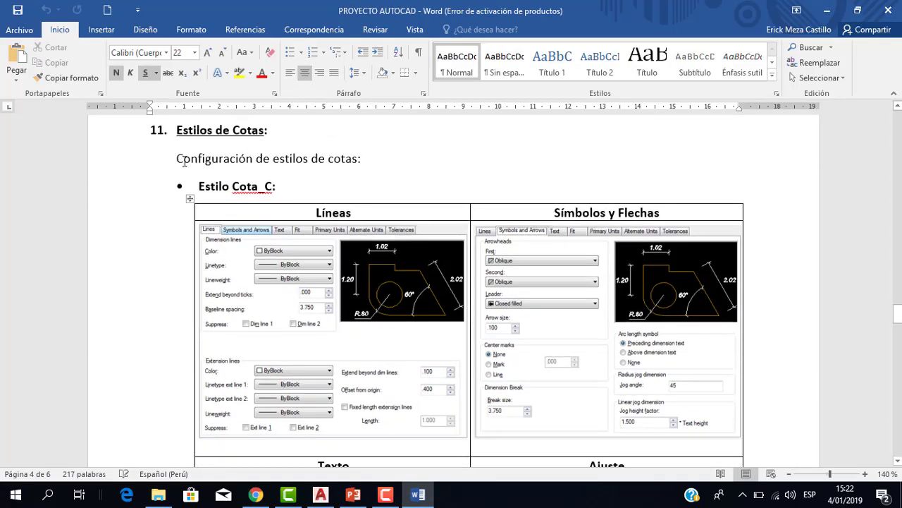
{"action": "scroll", "coordinate": [363, 320], "scroll_direction": "down", "scroll_amount": 5}
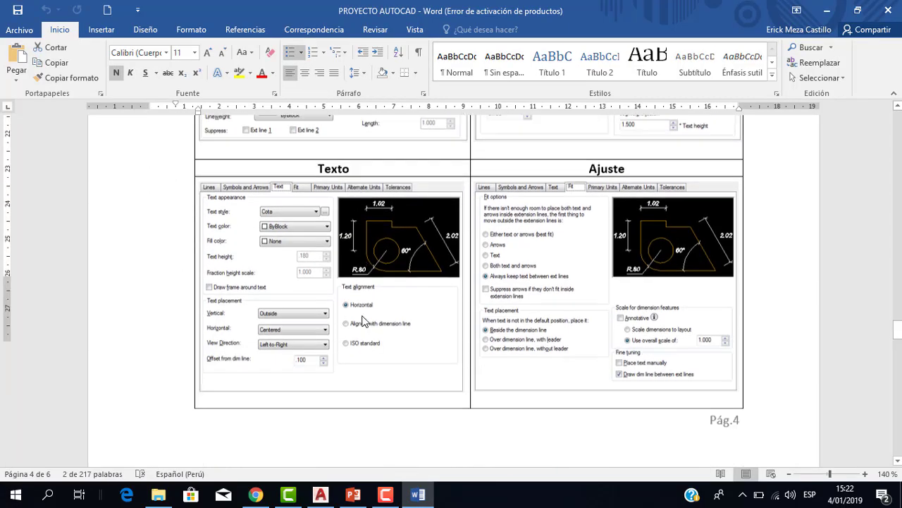
{"action": "scroll", "coordinate": [362, 321], "scroll_direction": "down", "scroll_amount": 5}
{"action": "scroll", "coordinate": [362, 321], "scroll_direction": "down", "scroll_amount": 3}
{"action": "scroll", "coordinate": [363, 321], "scroll_direction": "down", "scroll_amount": 1}
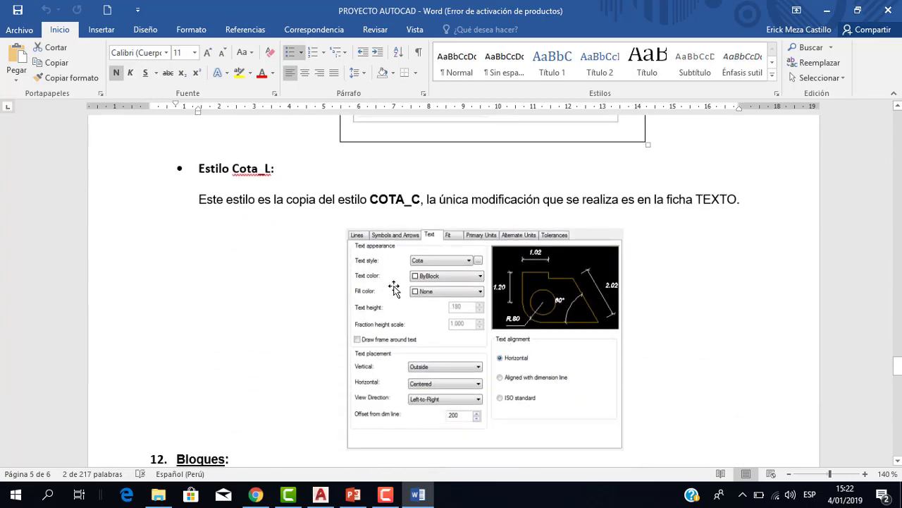
{"action": "scroll", "coordinate": [394, 289], "scroll_direction": "up", "scroll_amount": 3}
{"action": "scroll", "coordinate": [397, 317], "scroll_direction": "down", "scroll_amount": 3}
{"action": "scroll", "coordinate": [397, 315], "scroll_direction": "down", "scroll_amount": 3}
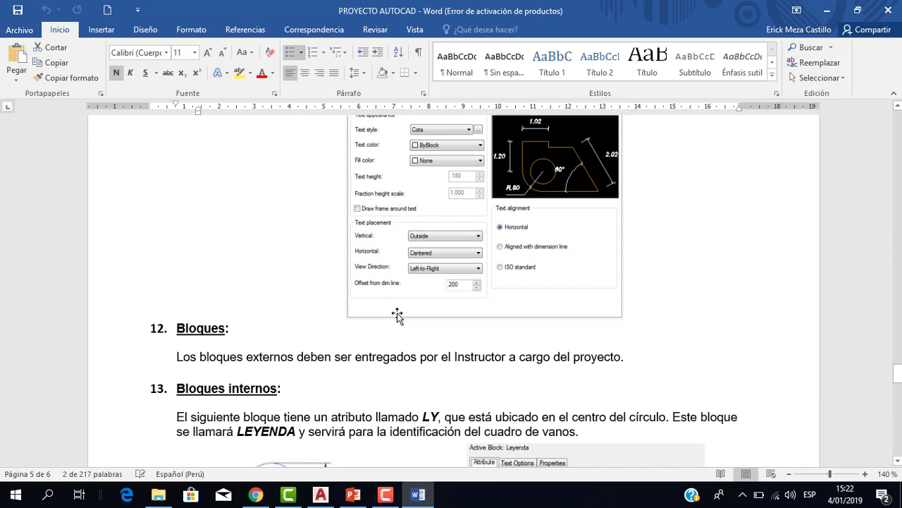
{"action": "scroll", "coordinate": [397, 317], "scroll_direction": "up", "scroll_amount": 4}
{"action": "scroll", "coordinate": [398, 314], "scroll_direction": "up", "scroll_amount": 7}
{"action": "scroll", "coordinate": [399, 318], "scroll_direction": "down", "scroll_amount": 3}
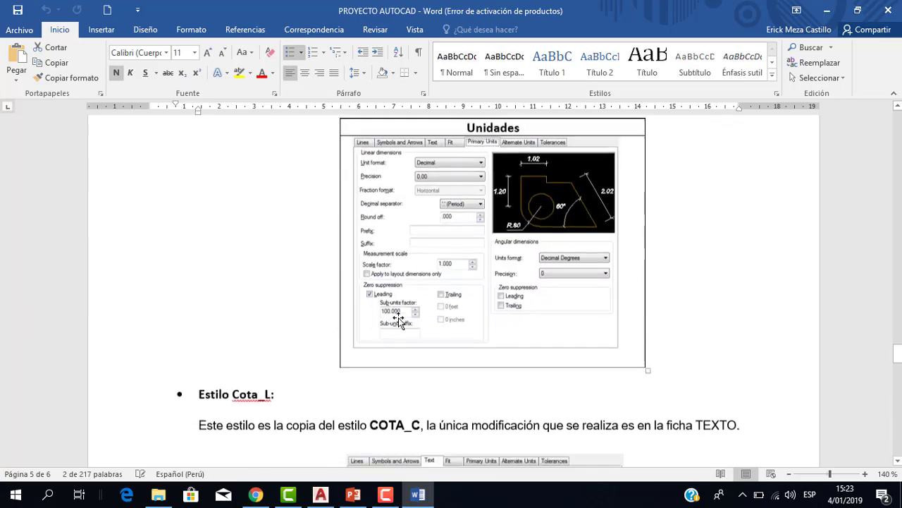
{"action": "scroll", "coordinate": [399, 328], "scroll_direction": "down", "scroll_amount": 12}
{"action": "scroll", "coordinate": [400, 335], "scroll_direction": "down", "scroll_amount": 8}
{"action": "scroll", "coordinate": [401, 340], "scroll_direction": "down", "scroll_amount": 6}
{"action": "scroll", "coordinate": [401, 342], "scroll_direction": "up", "scroll_amount": 2}
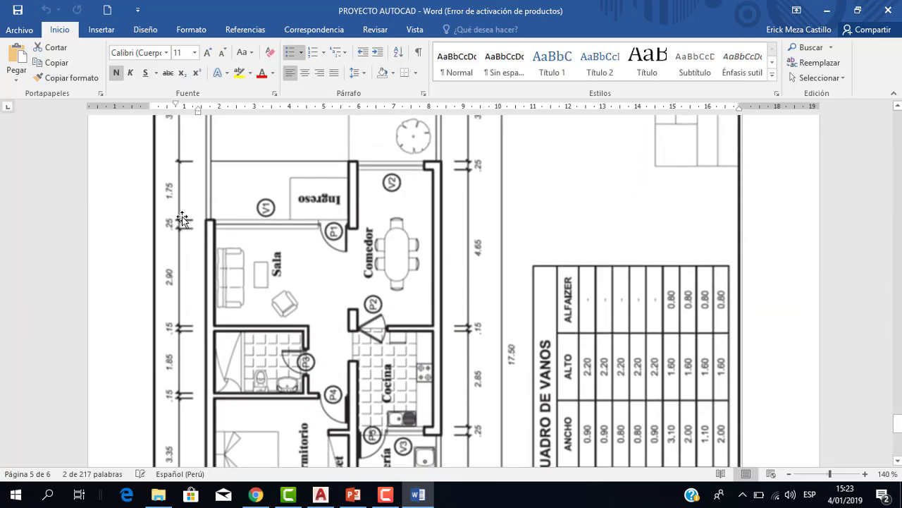
{"action": "scroll", "coordinate": [191, 211], "scroll_direction": "up", "scroll_amount": 7}
{"action": "scroll", "coordinate": [197, 195], "scroll_direction": "down", "scroll_amount": 1}
{"action": "scroll", "coordinate": [317, 275], "scroll_direction": "down", "scroll_amount": 9}
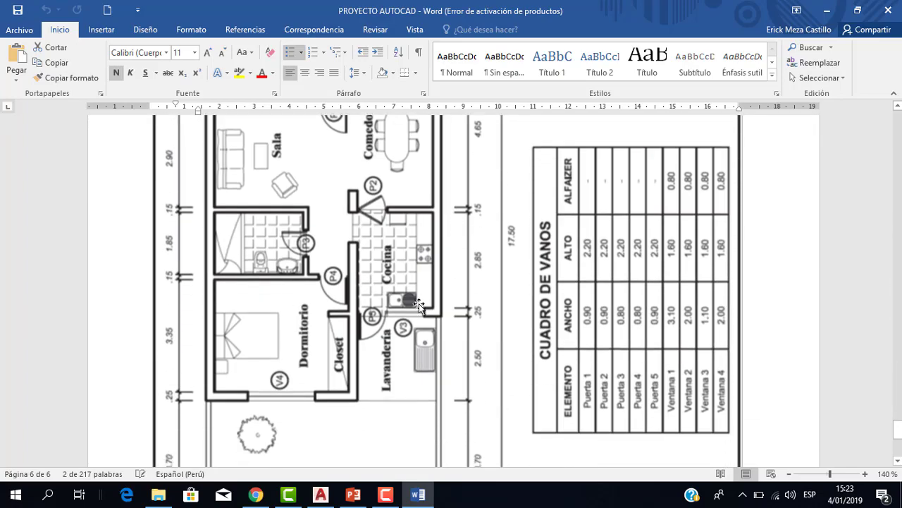
{"action": "scroll", "coordinate": [442, 350], "scroll_direction": "down", "scroll_amount": 8}
{"action": "scroll", "coordinate": [443, 350], "scroll_direction": "up", "scroll_amount": 1}
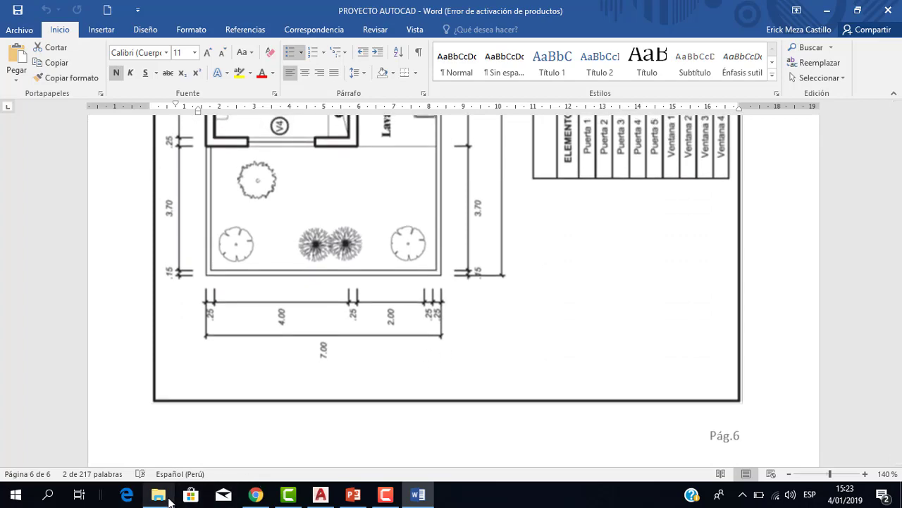
Open the PLANO floor plan document from File Explorer, look it over, then return to AutoCAD.
{"action": "left_click", "coordinate": [159, 495]}
{"action": "double_click", "coordinate": [143, 123]}
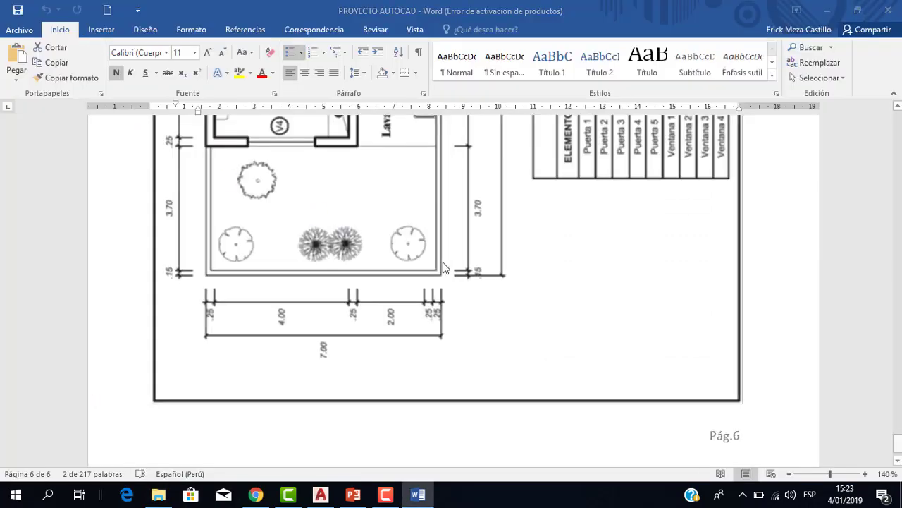
{"action": "scroll", "coordinate": [461, 268], "scroll_direction": "down", "scroll_amount": 2}
{"action": "scroll", "coordinate": [461, 268], "scroll_direction": "down", "scroll_amount": 1}
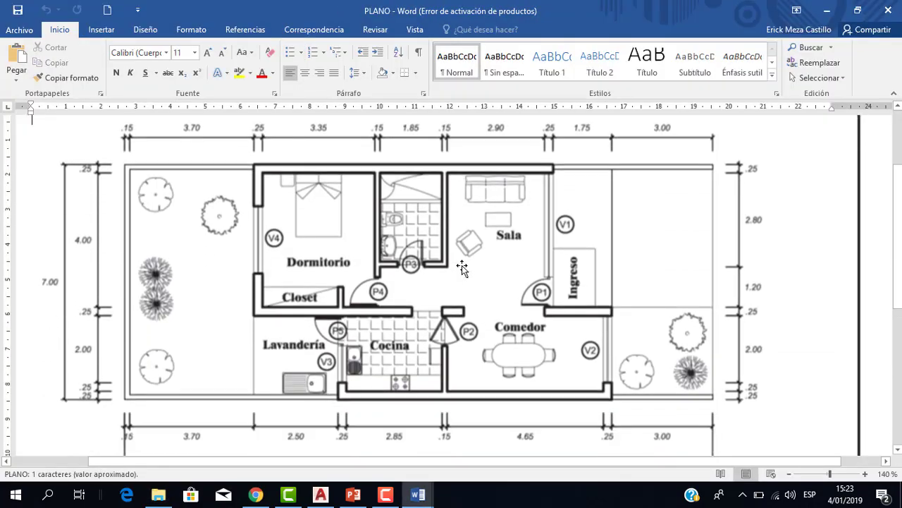
{"action": "scroll", "coordinate": [463, 268], "scroll_direction": "down", "scroll_amount": 2, "text": "ctrl"}
{"action": "scroll", "coordinate": [219, 159], "scroll_direction": "up", "scroll_amount": 1}
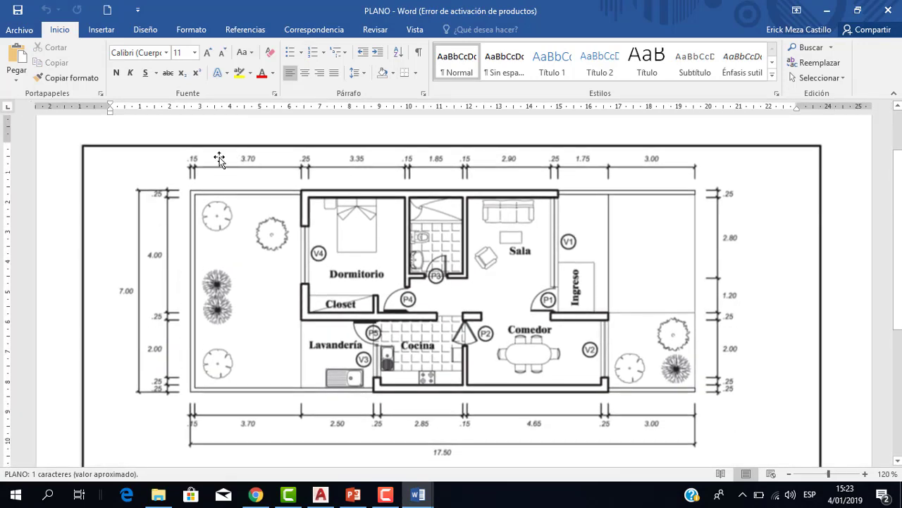
{"action": "left_click", "coordinate": [320, 494]}
{"action": "scroll", "coordinate": [421, 286], "scroll_direction": "down", "scroll_amount": 2}
{"action": "scroll", "coordinate": [413, 229], "scroll_direction": "up", "scroll_amount": 2}
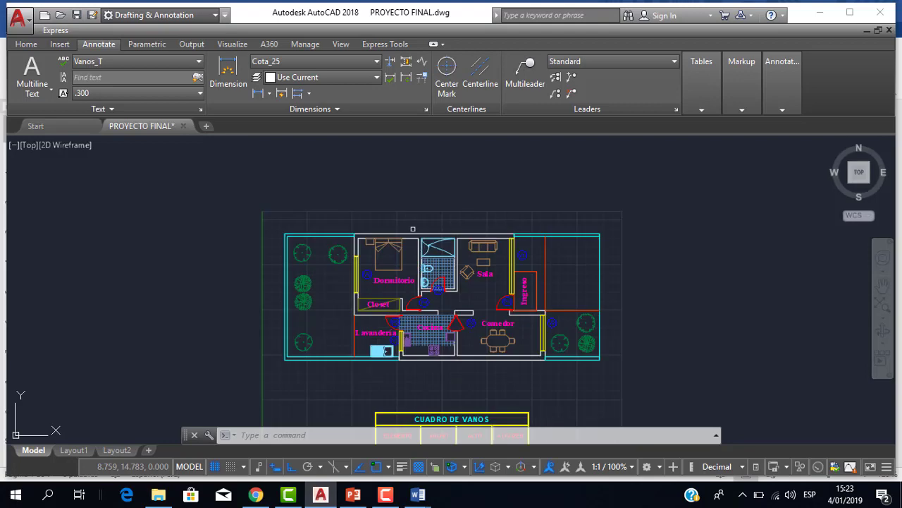
{"action": "scroll", "coordinate": [413, 229], "scroll_direction": "up", "scroll_amount": 2}
{"action": "scroll", "coordinate": [413, 229], "scroll_direction": "down", "scroll_amount": 2}
{"action": "scroll", "coordinate": [396, 224], "scroll_direction": "up", "scroll_amount": 2}
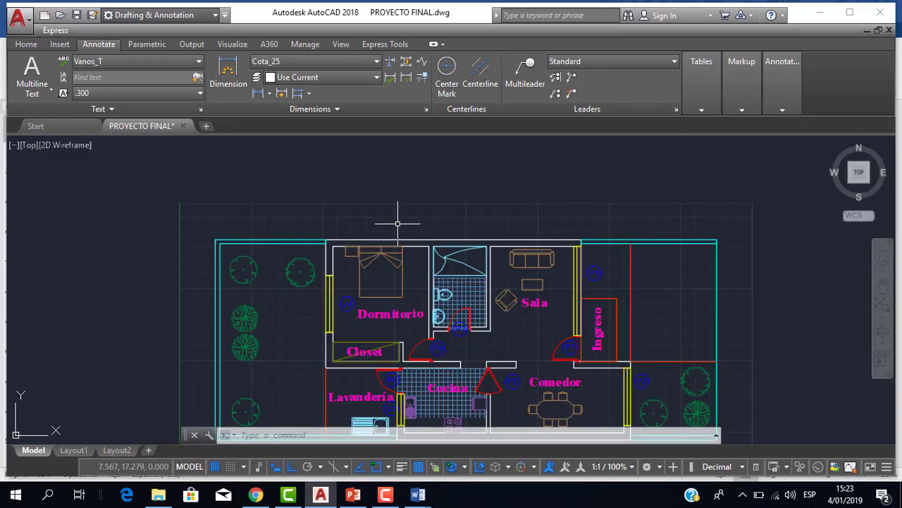
{"action": "left_click", "coordinate": [353, 495]}
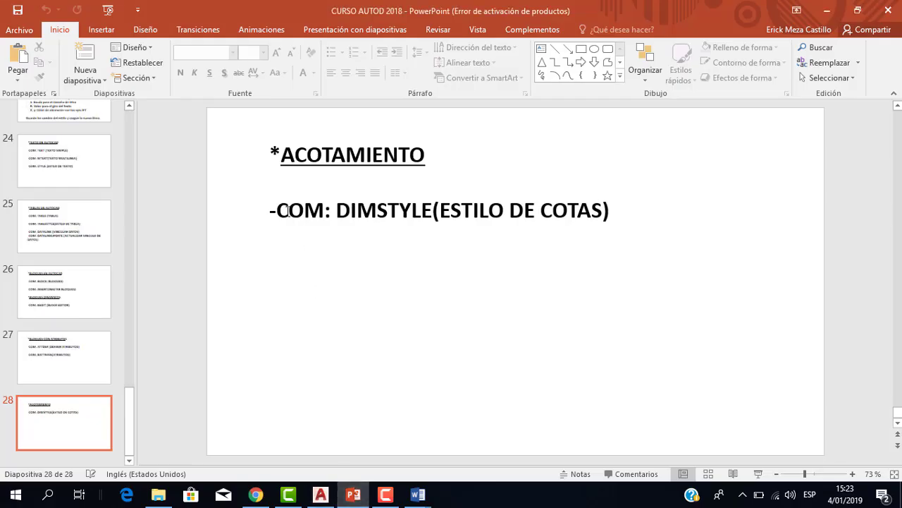
{"action": "left_click_drag", "start_coordinate": [341, 210], "coordinate": [420, 210]}
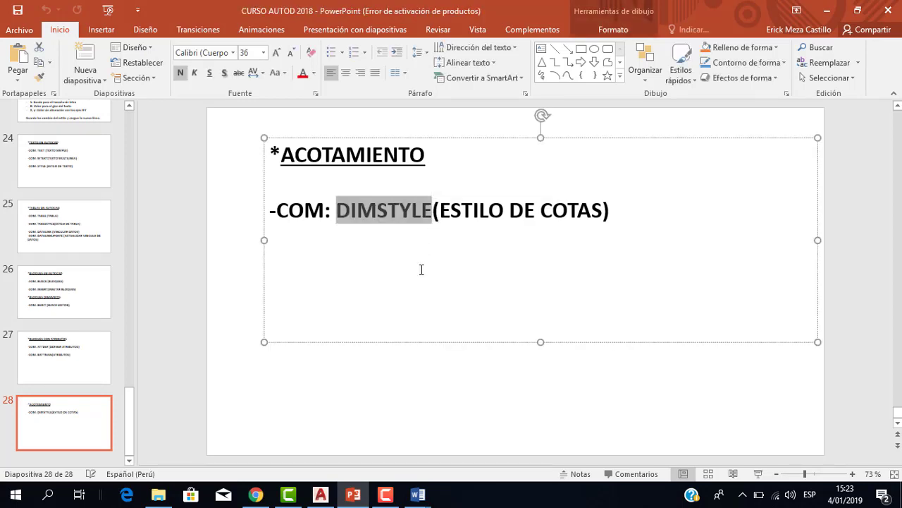
{"action": "left_click", "coordinate": [323, 496]}
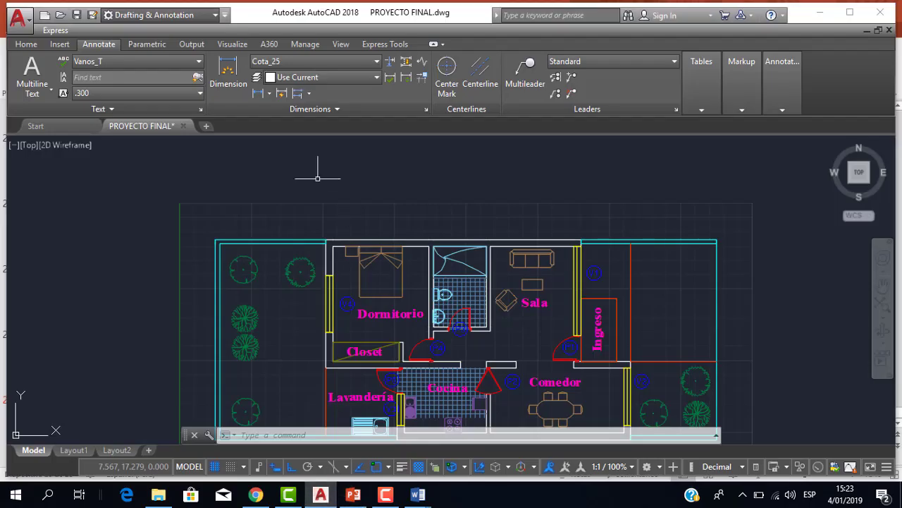
In the Dimension Style Manager, preview Cota_L and Cota_25, then make Standard current.
{"action": "left_click", "coordinate": [426, 109]}
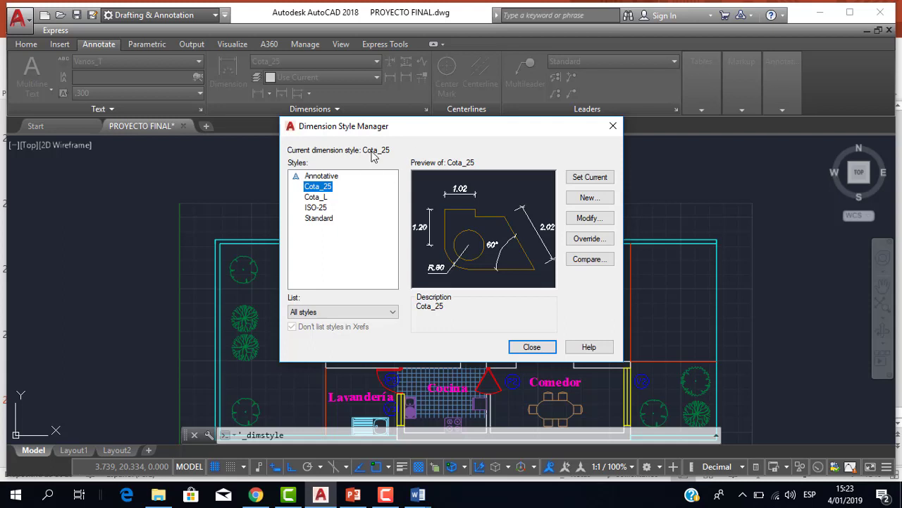
{"action": "left_click_drag", "start_coordinate": [406, 141], "coordinate": [416, 173]}
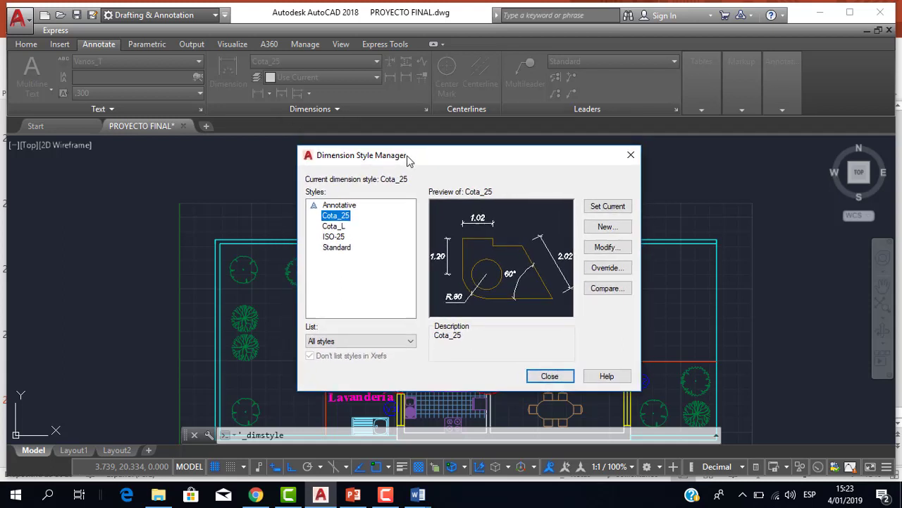
{"action": "left_click", "coordinate": [326, 230]}
{"action": "left_click", "coordinate": [333, 219]}
{"action": "left_click", "coordinate": [332, 230]}
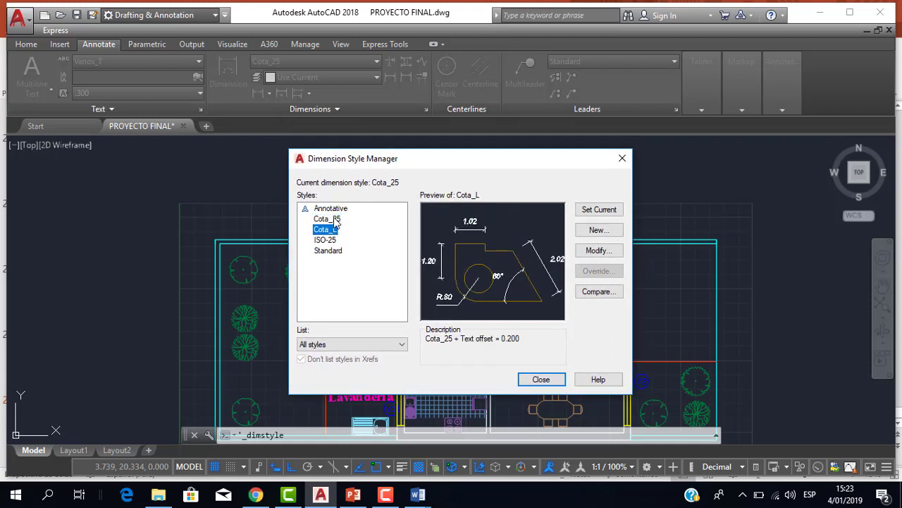
{"action": "left_click", "coordinate": [336, 220]}
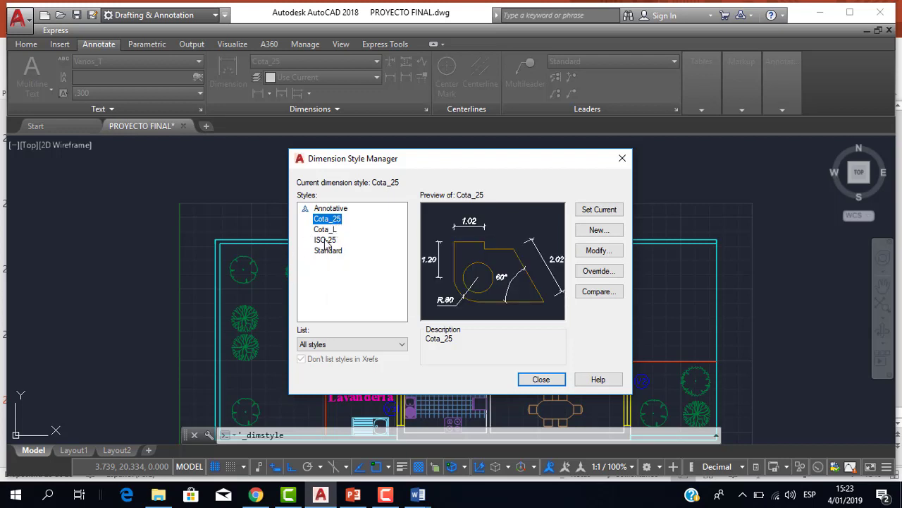
{"action": "left_click", "coordinate": [328, 250]}
{"action": "left_click", "coordinate": [596, 210]}
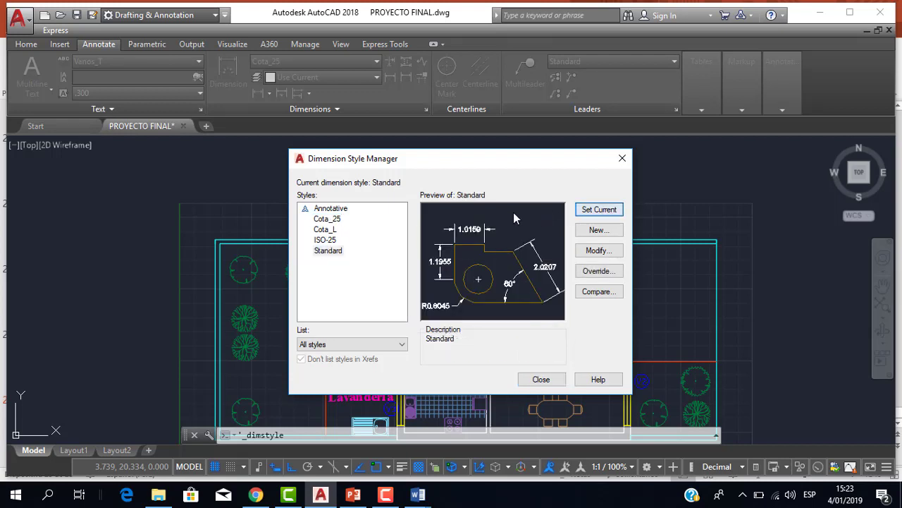
Delete the Cota_25 and Cota_L dimension styles.
{"action": "left_click", "coordinate": [337, 221]}
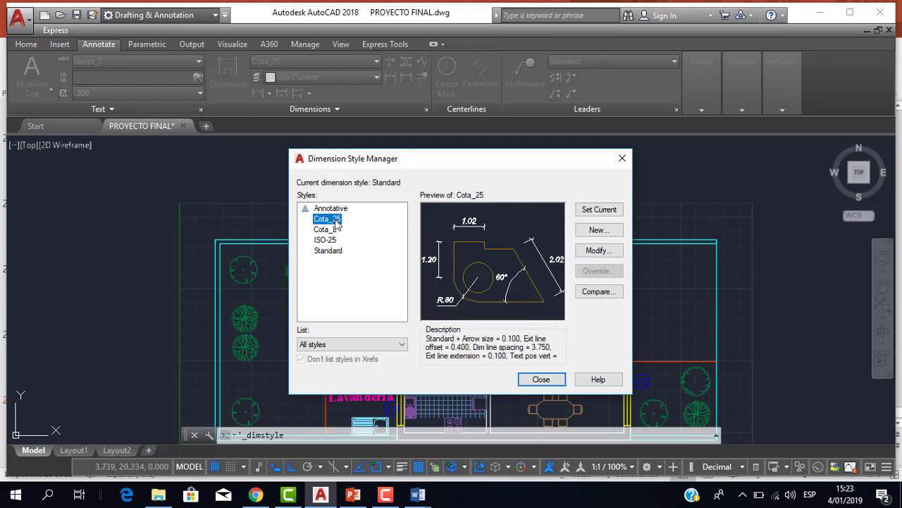
{"action": "key", "text": "Delete"}
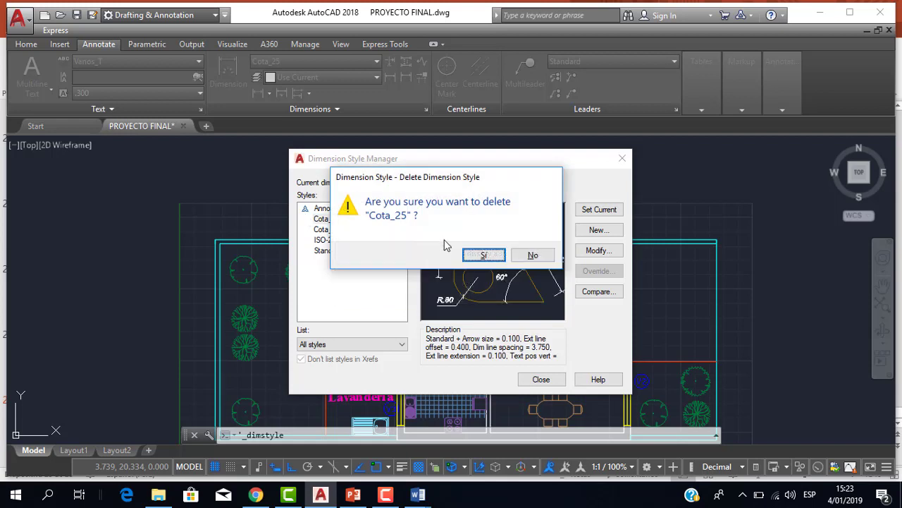
{"action": "left_click", "coordinate": [484, 255]}
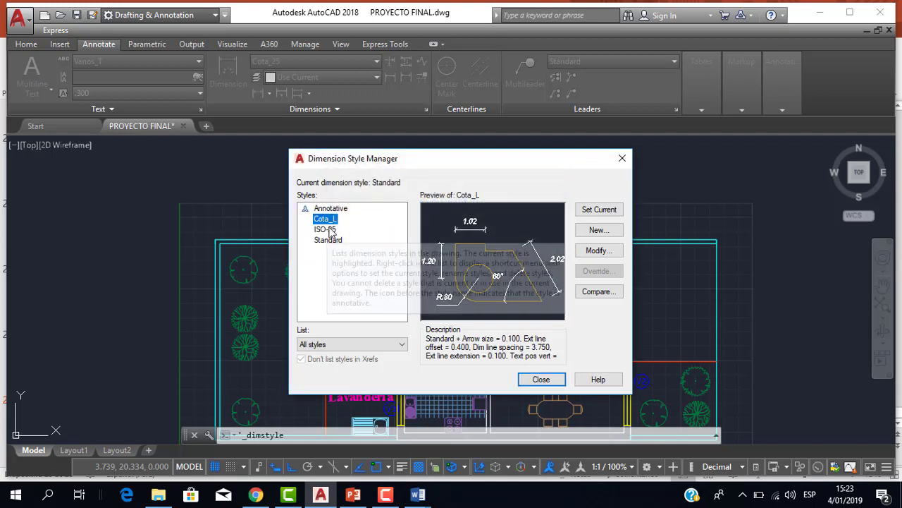
{"action": "key", "text": "Up"}
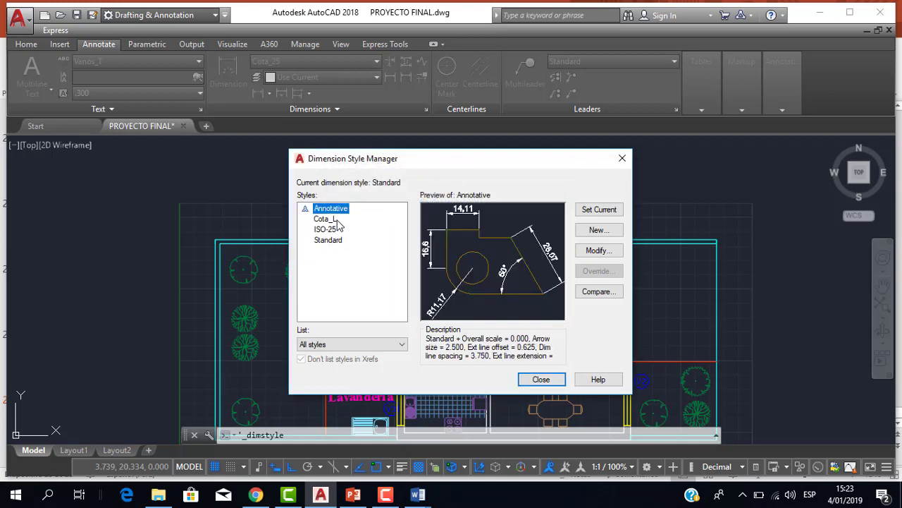
{"action": "left_click", "coordinate": [325, 219]}
{"action": "key", "text": "Delete"}
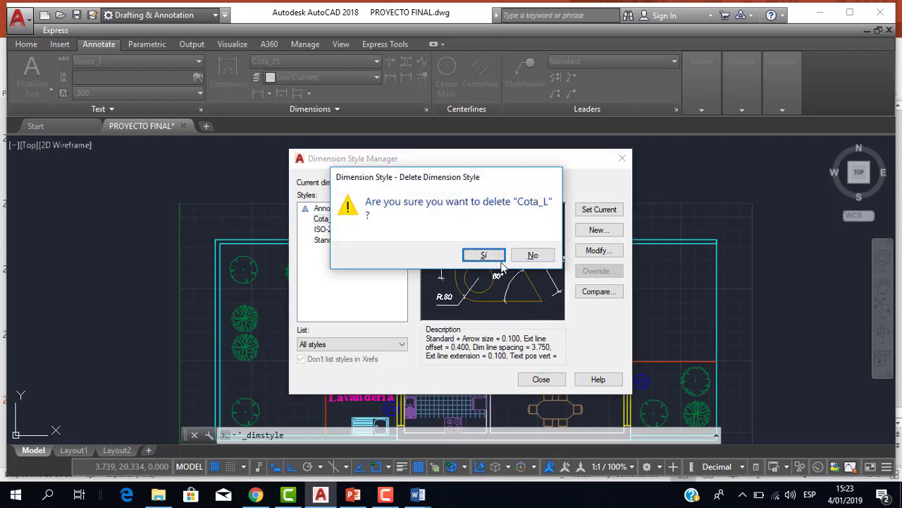
{"action": "left_click", "coordinate": [498, 258]}
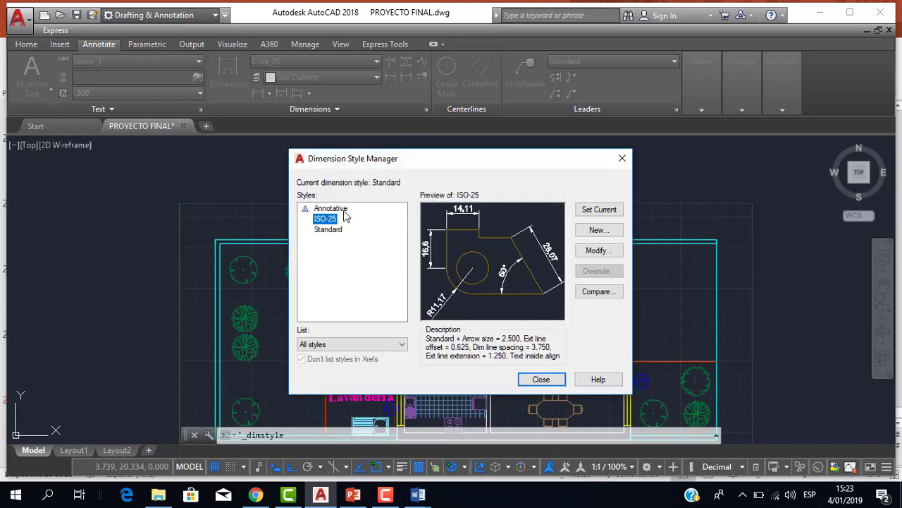
Compare the previews of the remaining Annotative, ISO-25 and Standard styles.
{"action": "left_click", "coordinate": [342, 210]}
{"action": "left_click", "coordinate": [337, 230]}
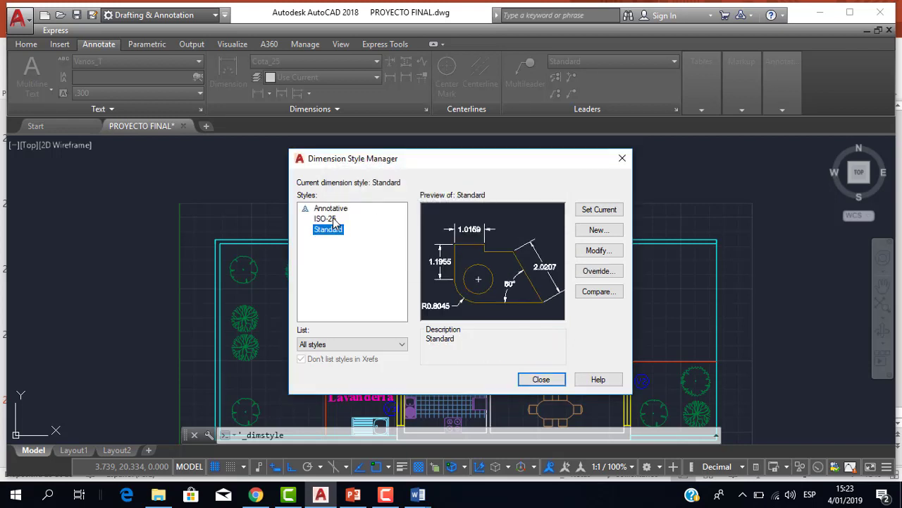
{"action": "left_click", "coordinate": [334, 219]}
{"action": "key", "text": "Up"}
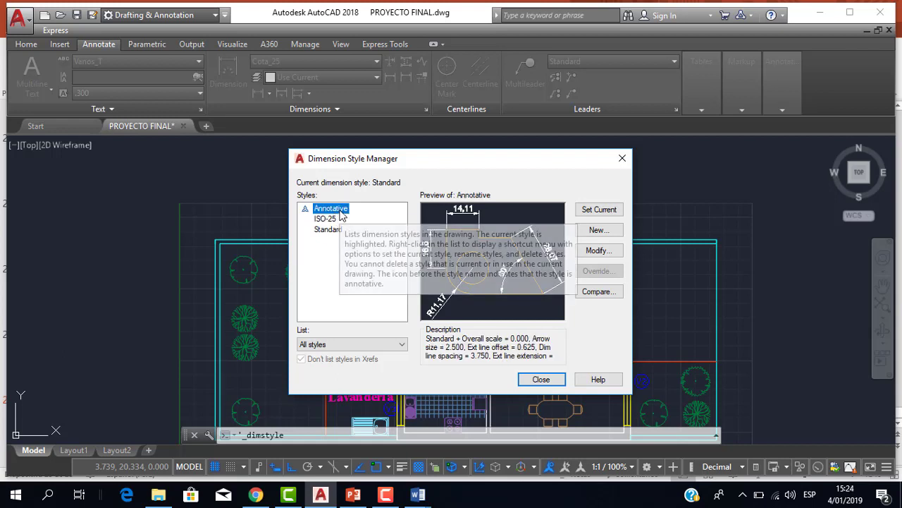
{"action": "left_click", "coordinate": [331, 220]}
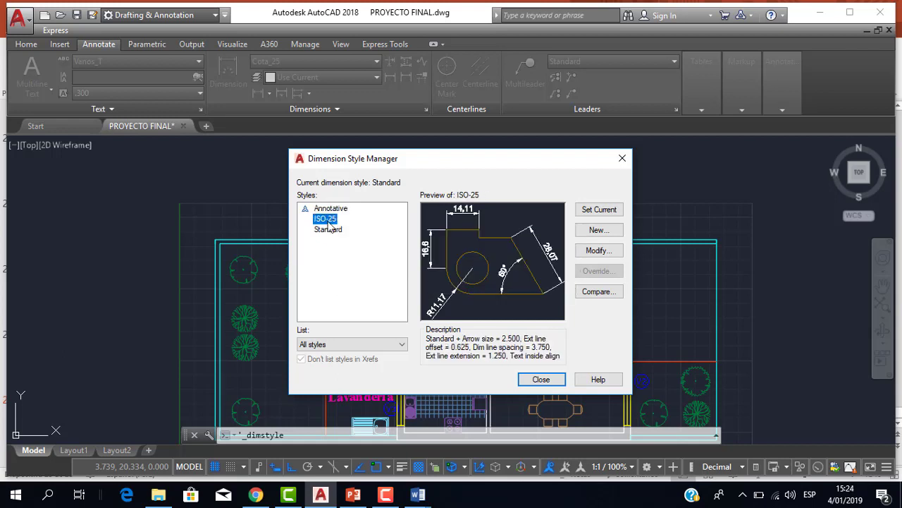
{"action": "left_click", "coordinate": [328, 230]}
{"action": "left_click", "coordinate": [333, 219]}
{"action": "left_click", "coordinate": [329, 231]}
{"action": "left_click", "coordinate": [331, 220]}
Bring the PROYECTO AUTOCAD report forward and scroll to the dimension style section.
{"action": "left_click", "coordinate": [418, 495]}
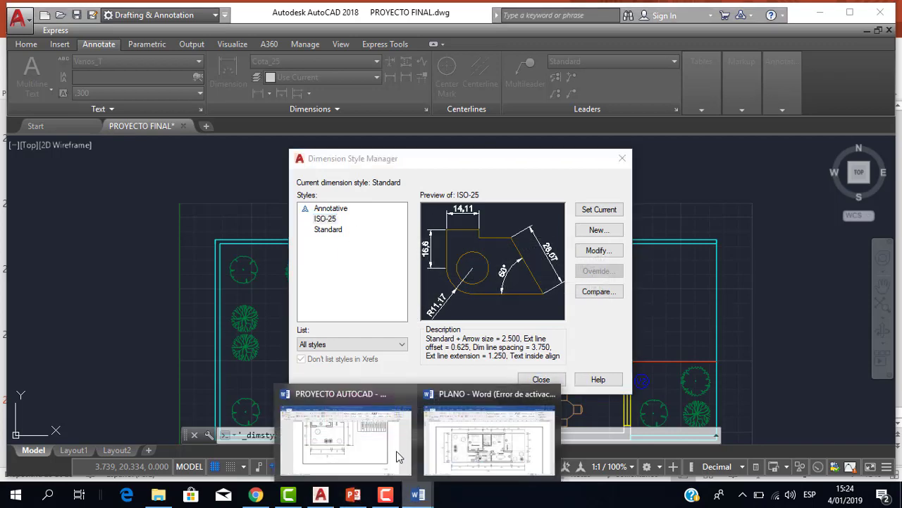
{"action": "left_click", "coordinate": [374, 444]}
{"action": "scroll", "coordinate": [429, 318], "scroll_direction": "up", "scroll_amount": 5}
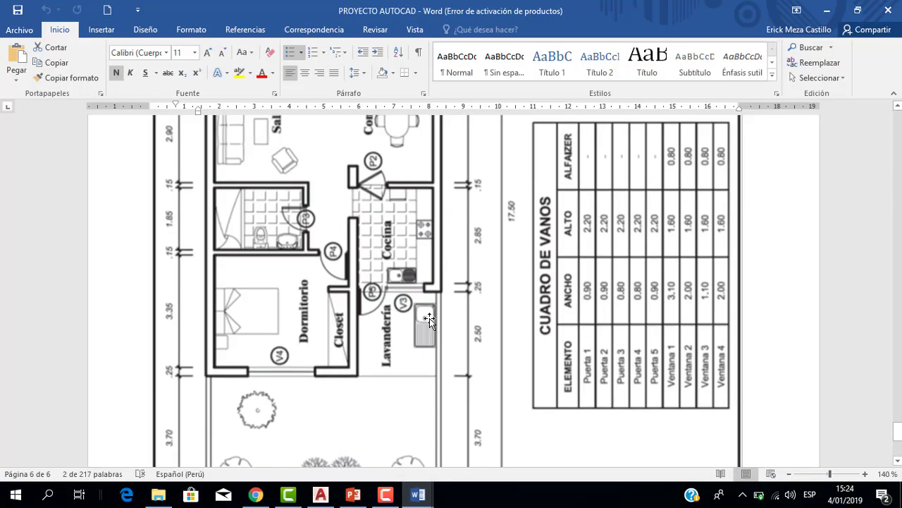
{"action": "scroll", "coordinate": [429, 318], "scroll_direction": "up", "scroll_amount": 5}
{"action": "scroll", "coordinate": [429, 318], "scroll_direction": "up", "scroll_amount": 5}
{"action": "scroll", "coordinate": [430, 318], "scroll_direction": "up", "scroll_amount": 2}
{"action": "scroll", "coordinate": [430, 318], "scroll_direction": "up", "scroll_amount": 5}
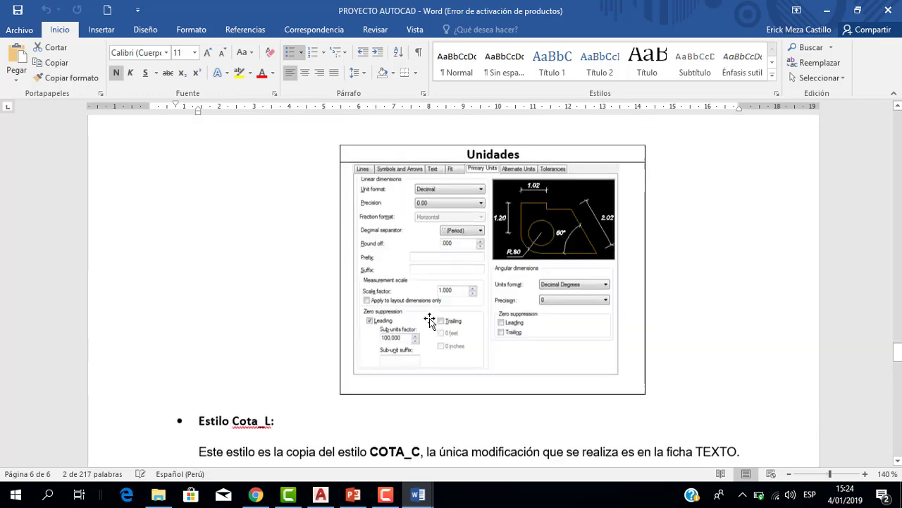
{"action": "scroll", "coordinate": [429, 318], "scroll_direction": "up", "scroll_amount": 2}
{"action": "scroll", "coordinate": [430, 318], "scroll_direction": "up", "scroll_amount": 5}
{"action": "scroll", "coordinate": [430, 318], "scroll_direction": "up", "scroll_amount": 5}
{"action": "scroll", "coordinate": [430, 318], "scroll_direction": "up", "scroll_amount": 3}
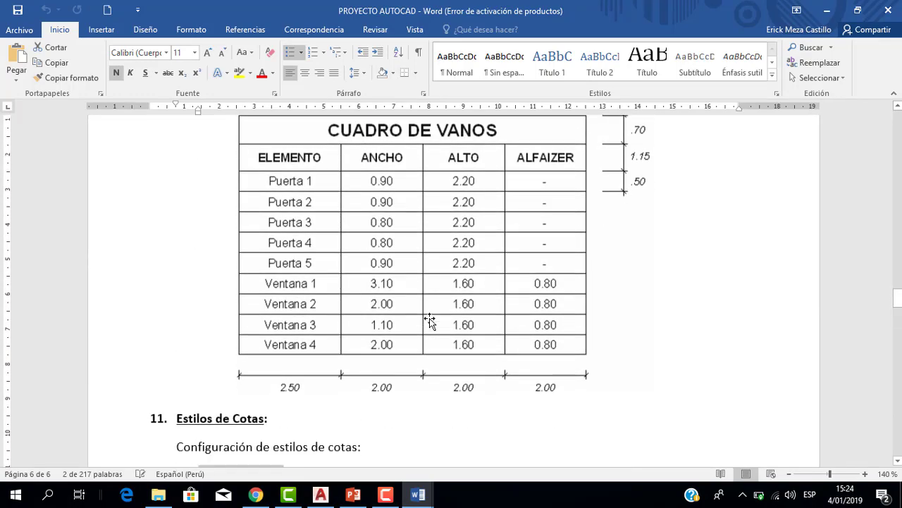
{"action": "scroll", "coordinate": [430, 321], "scroll_direction": "down", "scroll_amount": 2}
{"action": "scroll", "coordinate": [429, 320], "scroll_direction": "down", "scroll_amount": 2}
Read the Estilo Cota_C settings tables, then return to AutoCAD.
{"action": "left_click", "coordinate": [314, 297]}
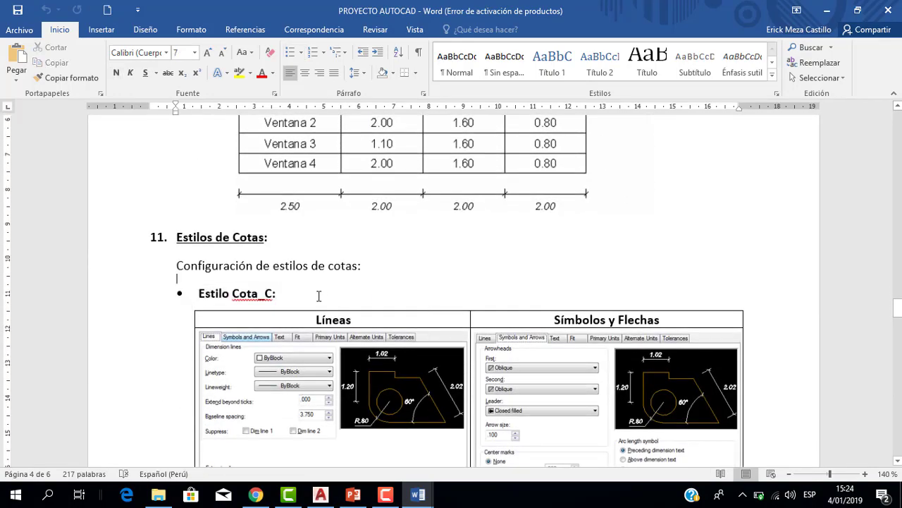
{"action": "scroll", "coordinate": [314, 298], "scroll_direction": "down", "scroll_amount": 3}
{"action": "scroll", "coordinate": [340, 229], "scroll_direction": "down", "scroll_amount": 2}
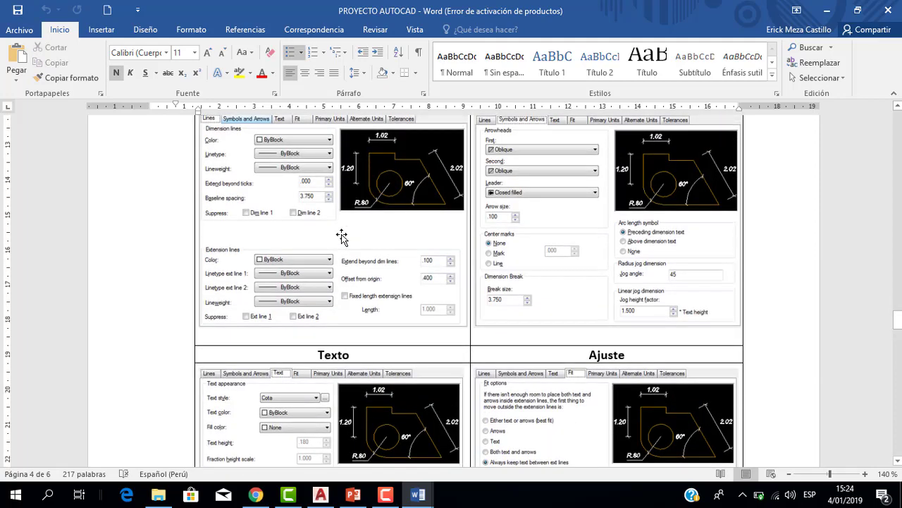
{"action": "scroll", "coordinate": [445, 254], "scroll_direction": "up", "scroll_amount": 2}
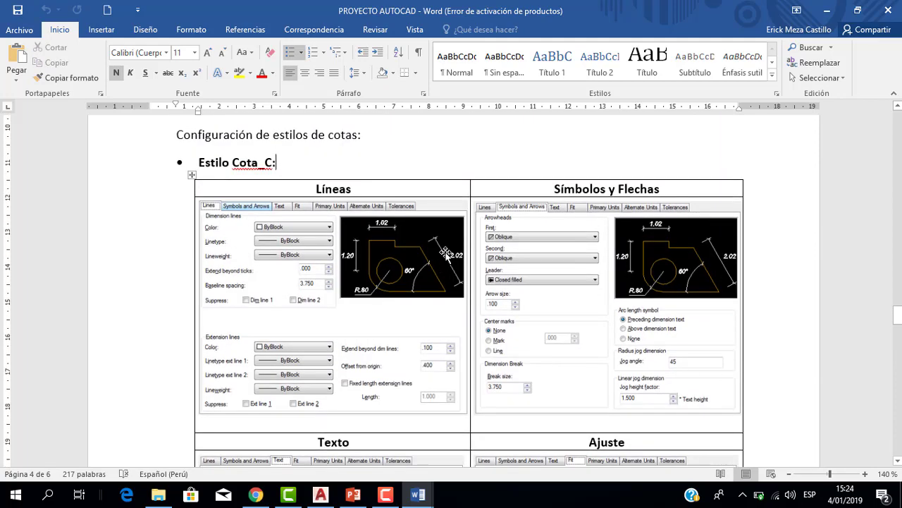
{"action": "scroll", "coordinate": [445, 253], "scroll_direction": "down", "scroll_amount": 2}
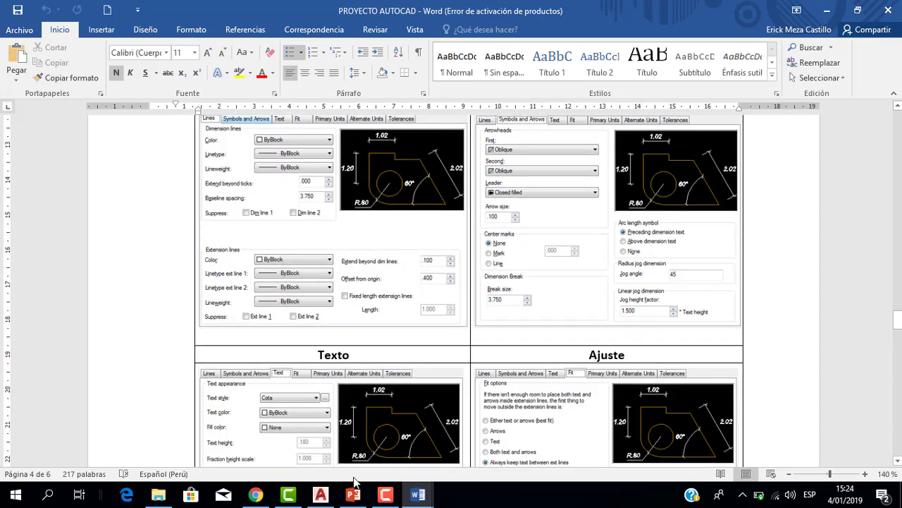
{"action": "left_click", "coordinate": [320, 496]}
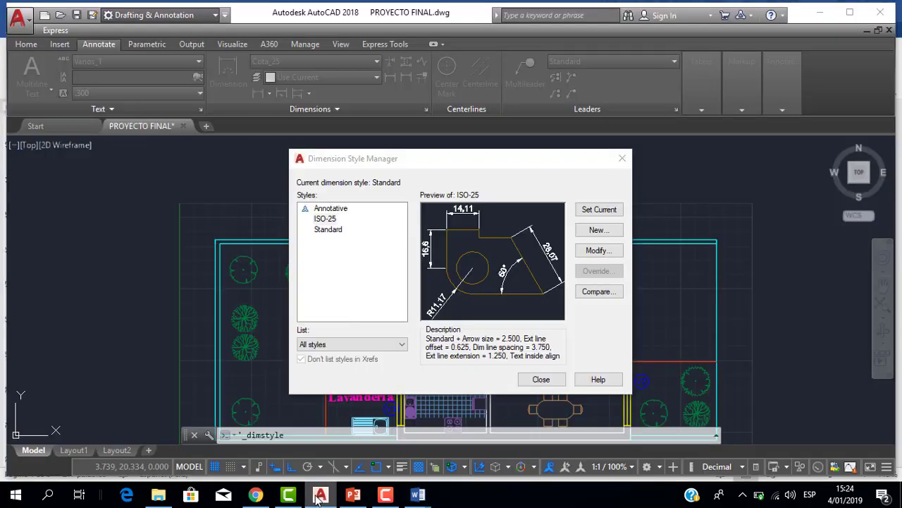
Create a new dimension style COTA_C based on ISO-25 and continue to its settings.
{"action": "left_click", "coordinate": [329, 219]}
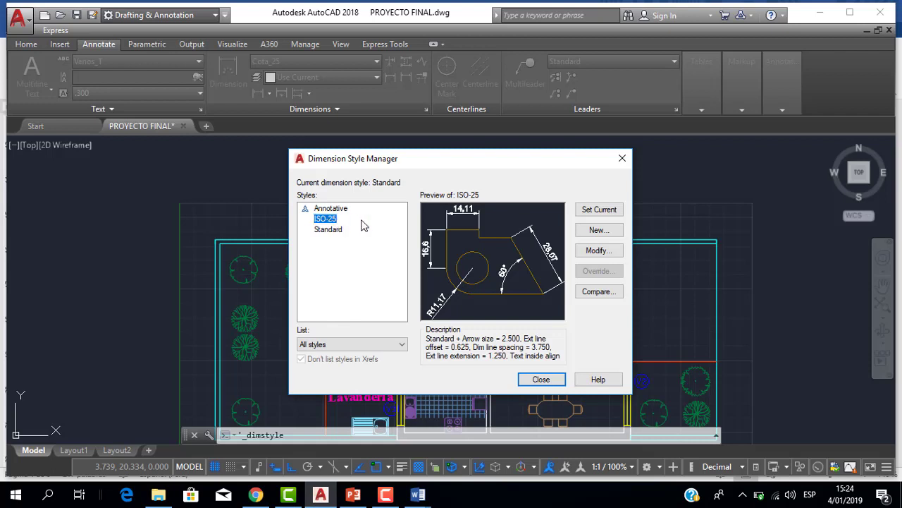
{"action": "left_click", "coordinate": [605, 233]}
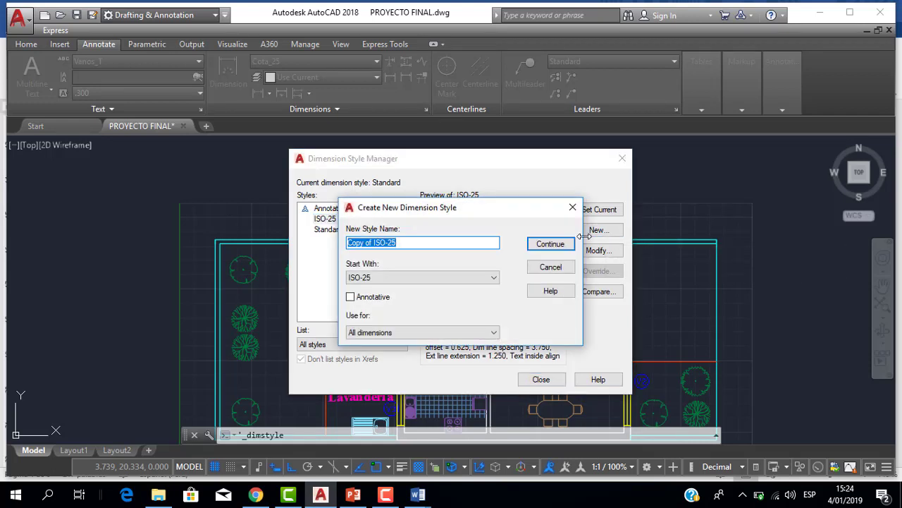
{"action": "type", "text": "COTA_C"}
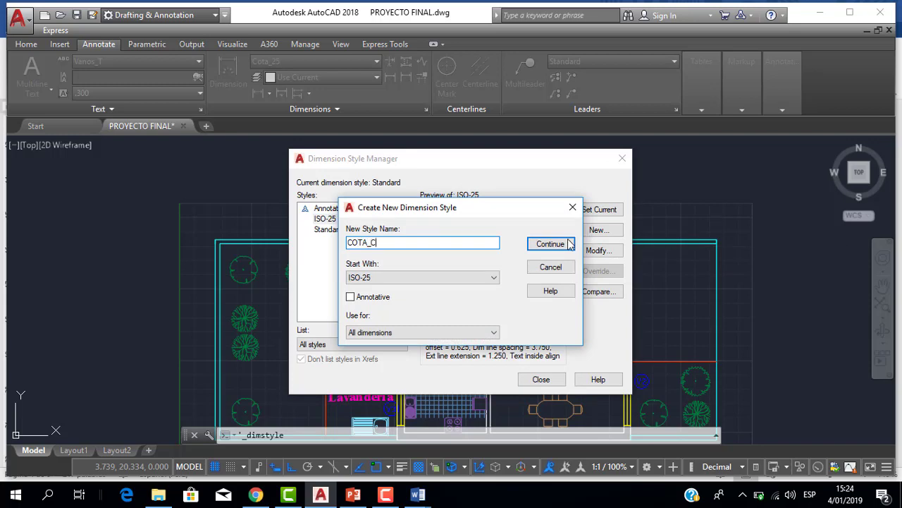
{"action": "left_click", "coordinate": [570, 243]}
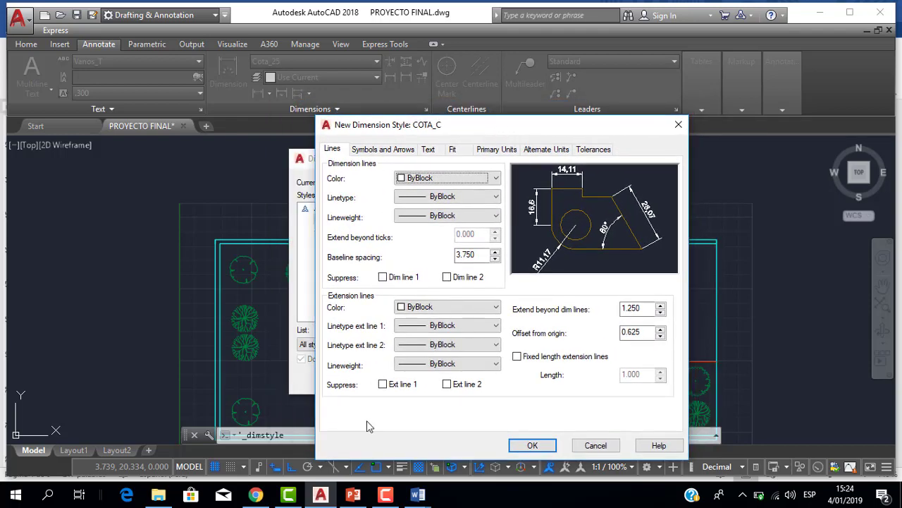
{"action": "left_click", "coordinate": [418, 494]}
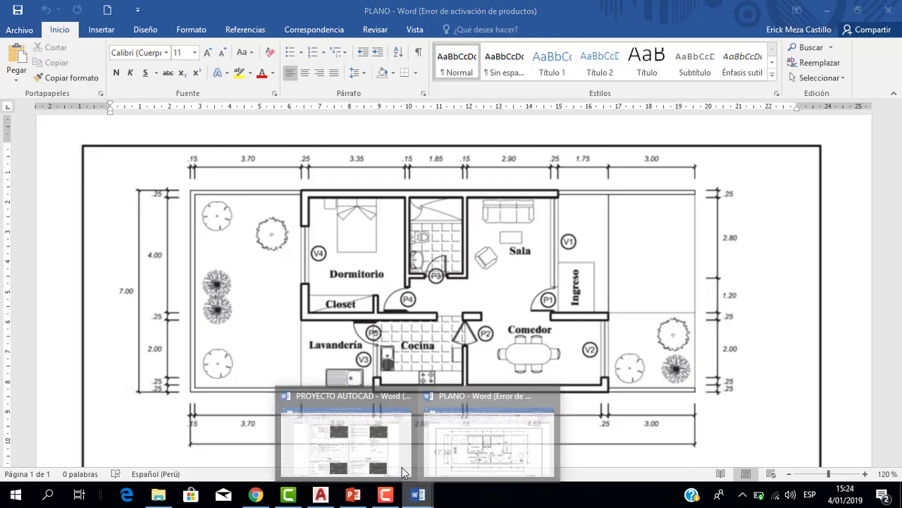
Check the Estilo Cota_C Líneas values (extension .100, offset .400) in the PROYECTO AUTOCAD guide.
{"action": "left_click", "coordinate": [373, 445]}
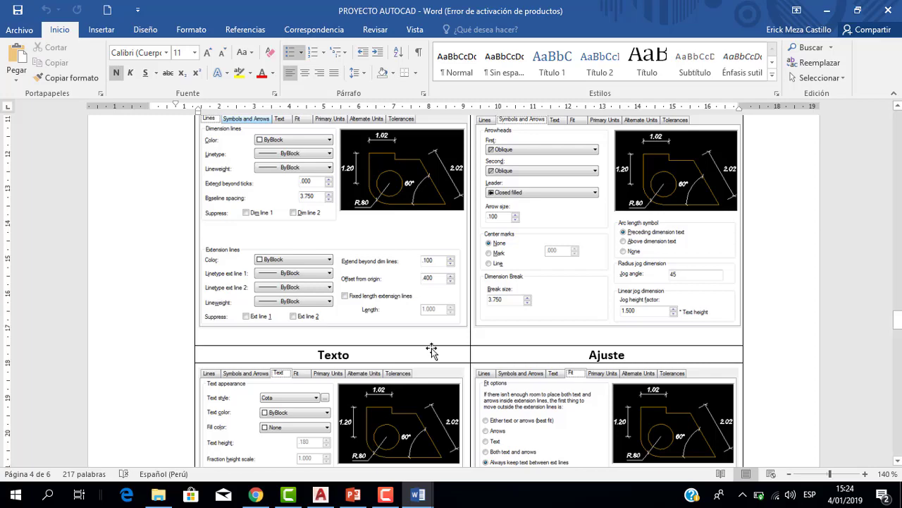
{"action": "scroll", "coordinate": [431, 347], "scroll_direction": "up", "scroll_amount": 3}
{"action": "scroll", "coordinate": [431, 348], "scroll_direction": "down", "scroll_amount": 2}
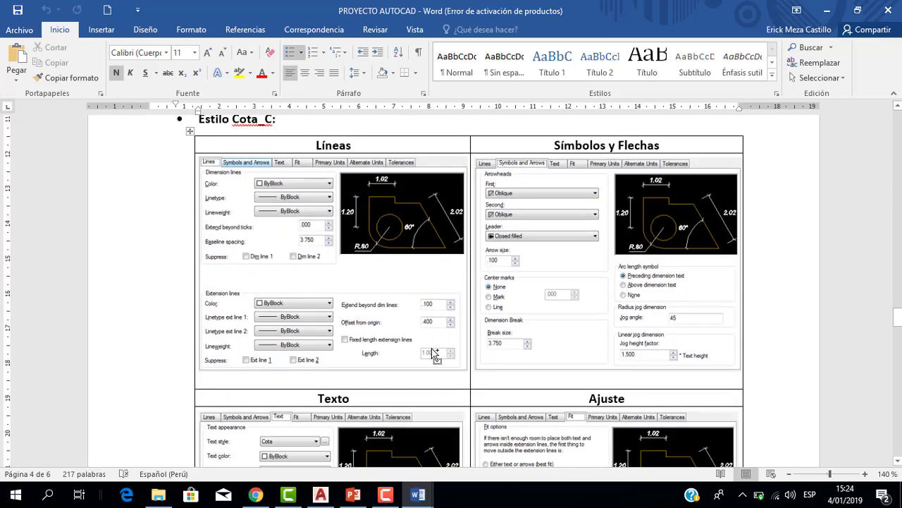
{"action": "scroll", "coordinate": [431, 353], "scroll_direction": "up", "scroll_amount": 3, "text": "ctrl"}
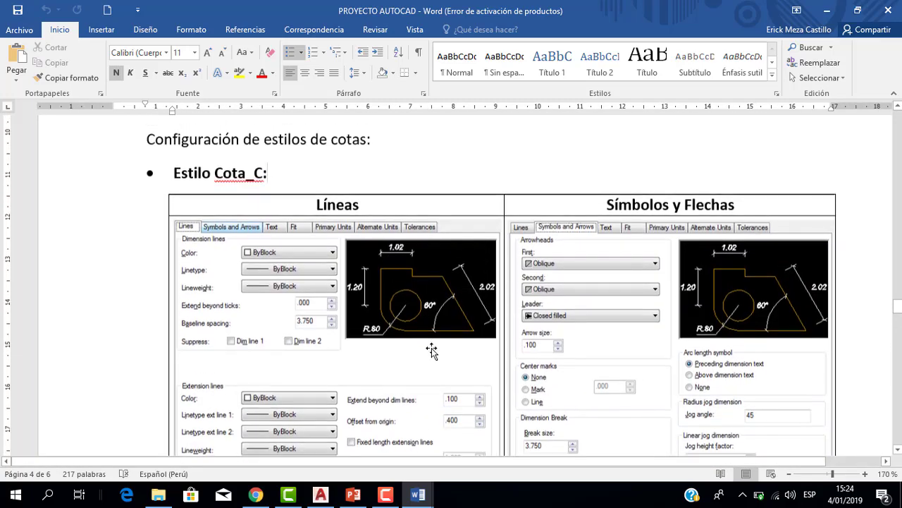
{"action": "scroll", "coordinate": [431, 350], "scroll_direction": "down", "scroll_amount": 1}
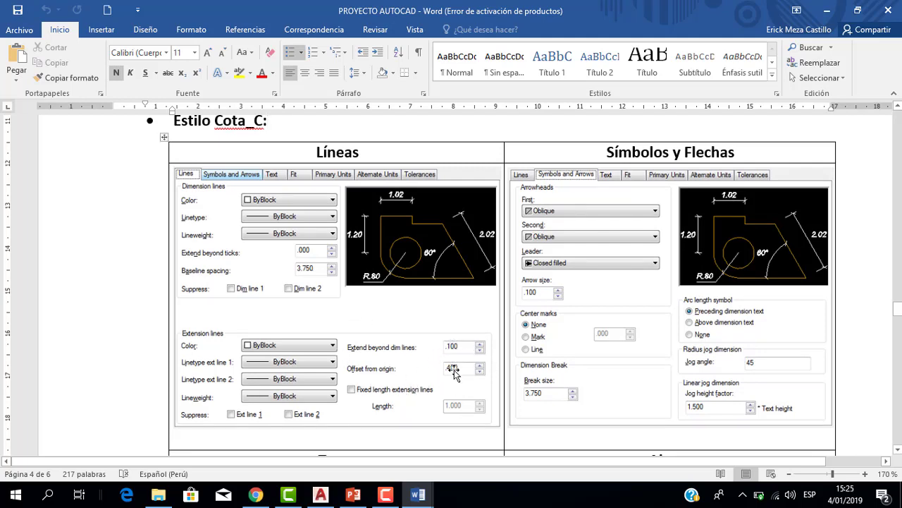
On COTA_C's Lines tab, set Extend beyond dim lines to 0.1 and Offset from origin to 0.4.
{"action": "left_click", "coordinate": [320, 496]}
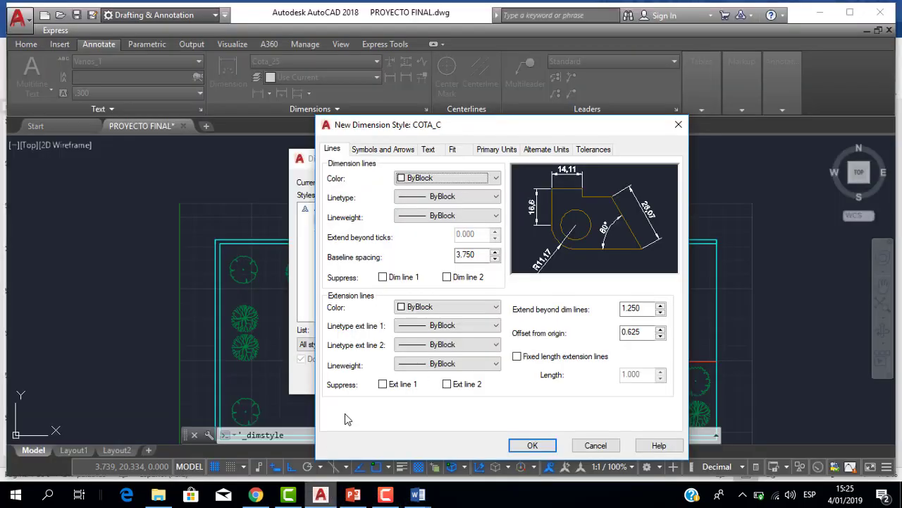
{"action": "left_click_drag", "start_coordinate": [647, 308], "coordinate": [602, 308]}
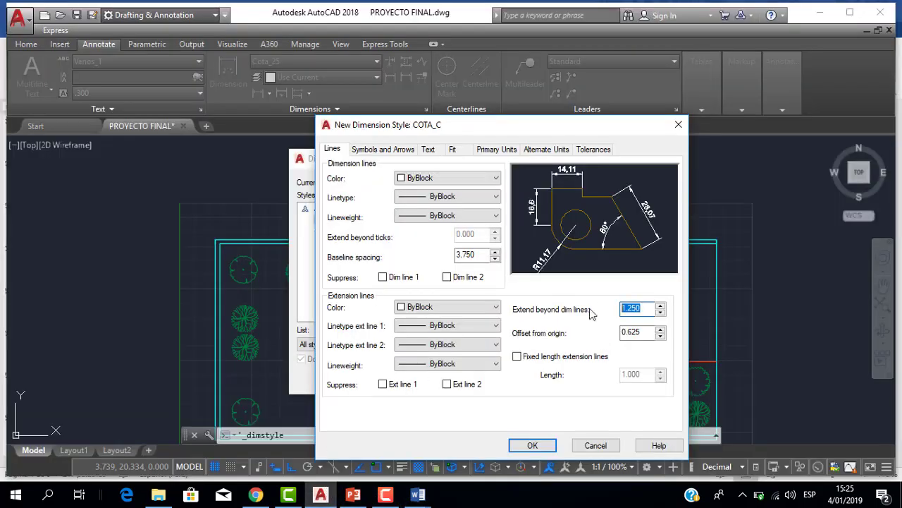
{"action": "type", "text": "0.1"}
{"action": "key", "text": "Tab"}
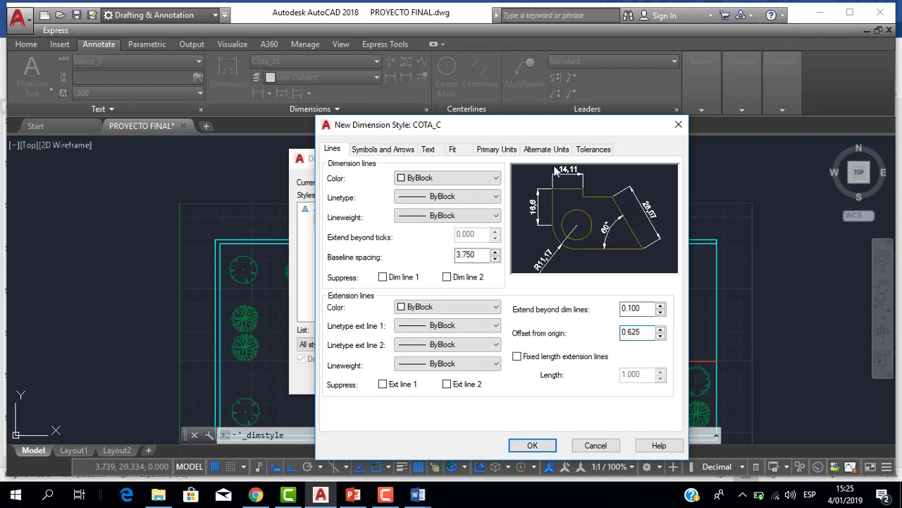
{"action": "left_click_drag", "start_coordinate": [648, 335], "coordinate": [602, 334]}
{"action": "type", "text": "0.400"}
{"action": "left_click", "coordinate": [646, 308]}
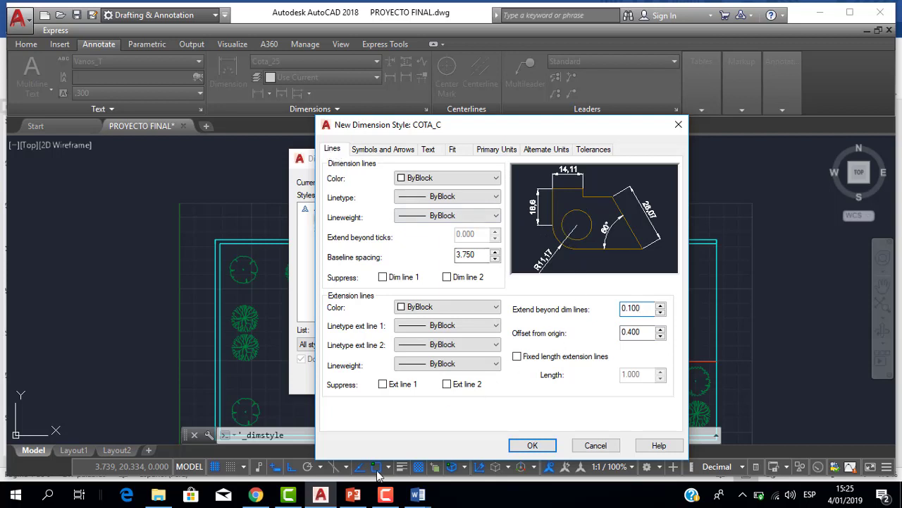
{"action": "mouse_move", "coordinate": [418, 495]}
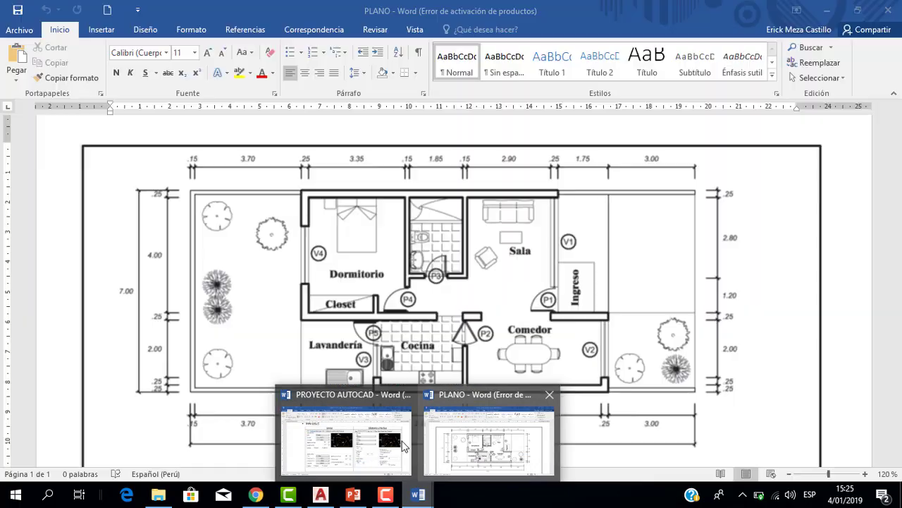
After checking the guide, give COTA_C Oblique arrowheads with arrow size 0.1.
{"action": "left_click", "coordinate": [404, 445]}
{"action": "scroll", "coordinate": [514, 326], "scroll_direction": "down", "scroll_amount": 2}
{"action": "scroll", "coordinate": [603, 188], "scroll_direction": "up", "scroll_amount": 3}
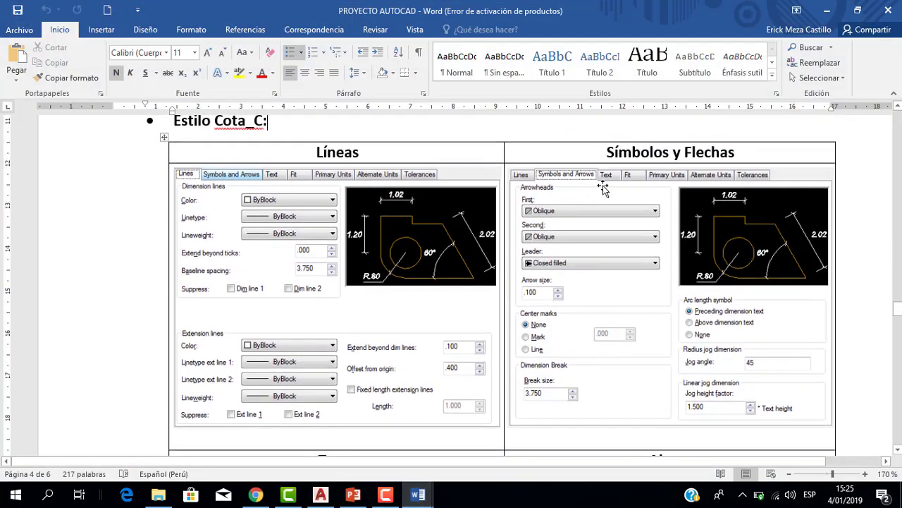
{"action": "scroll", "coordinate": [554, 226], "scroll_direction": "down", "scroll_amount": 1}
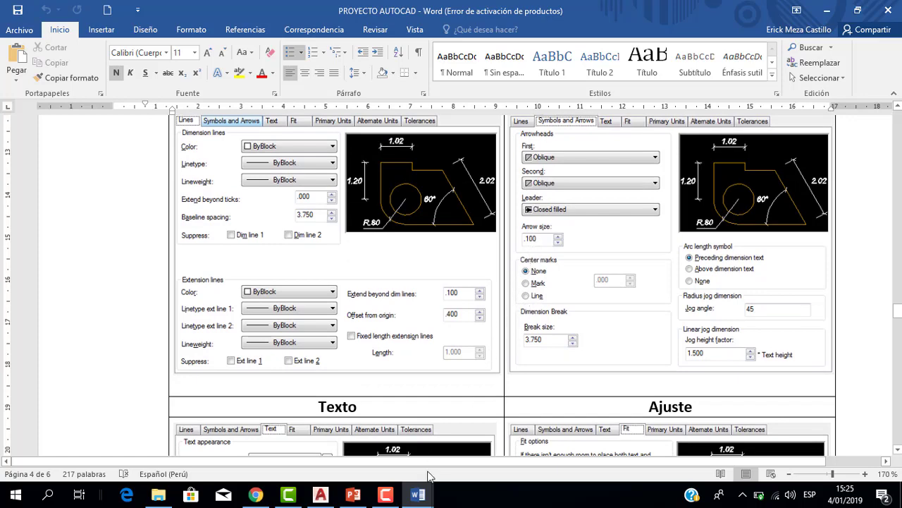
{"action": "left_click", "coordinate": [321, 494]}
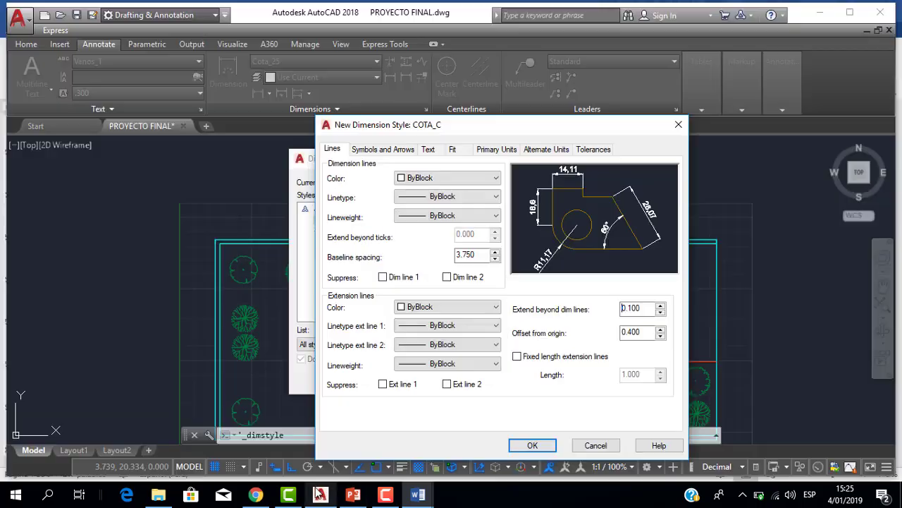
{"action": "left_click", "coordinate": [372, 151]}
{"action": "left_click", "coordinate": [393, 192]}
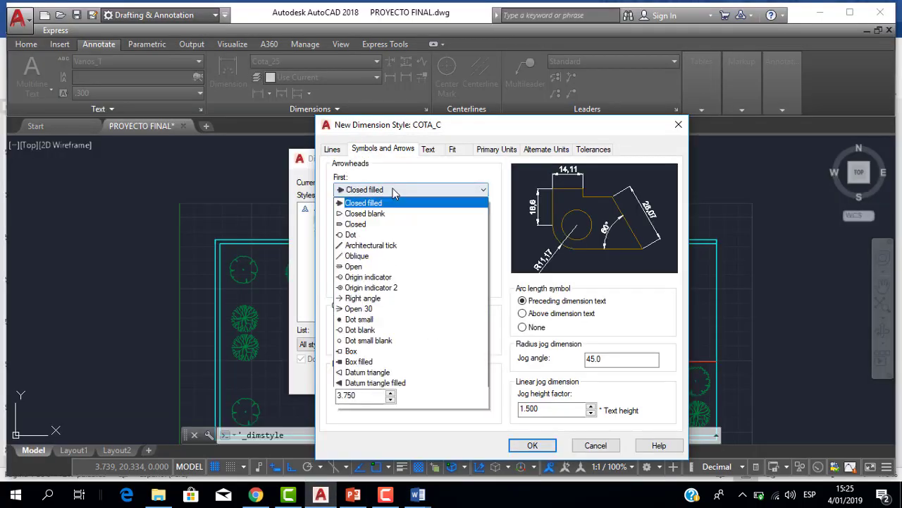
{"action": "left_click", "coordinate": [377, 254]}
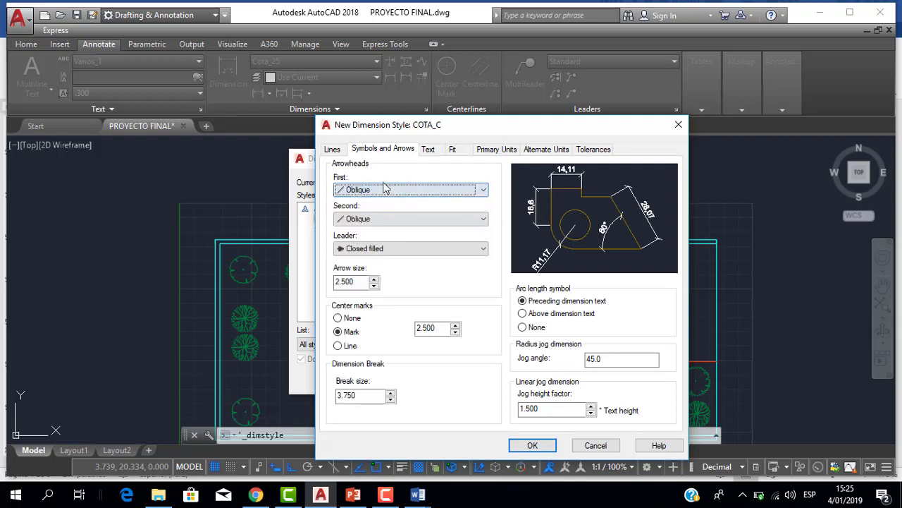
{"action": "double_click", "coordinate": [352, 282]}
{"action": "left_click_drag", "start_coordinate": [306, 281], "coordinate": [261, 282]}
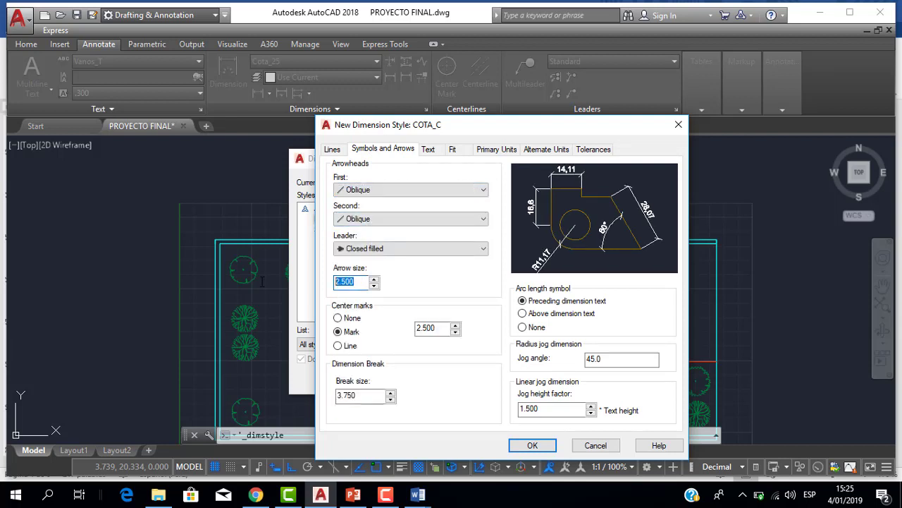
{"action": "type", "text": "0.1"}
Recheck the Word guide, then set COTA_C's center marks to None.
{"action": "left_click", "coordinate": [418, 494]}
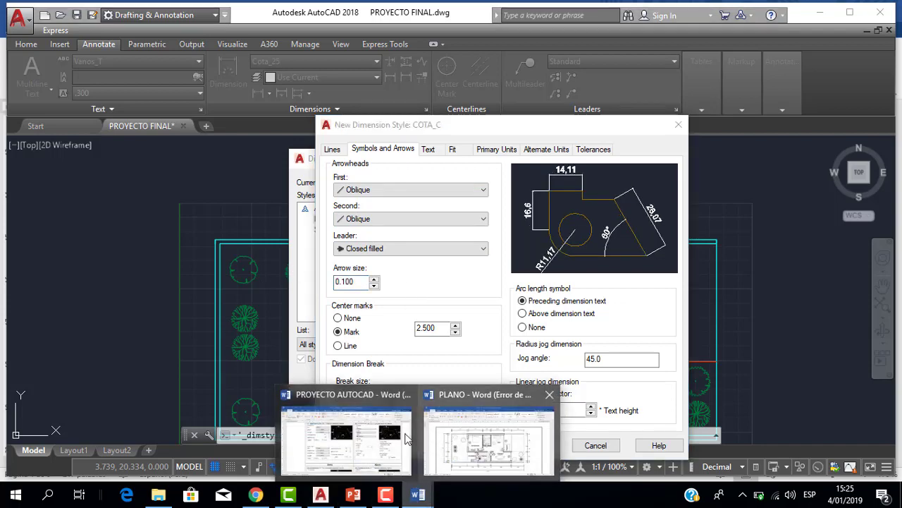
{"action": "left_click", "coordinate": [381, 439]}
{"action": "scroll", "coordinate": [560, 247], "scroll_direction": "up", "scroll_amount": 2}
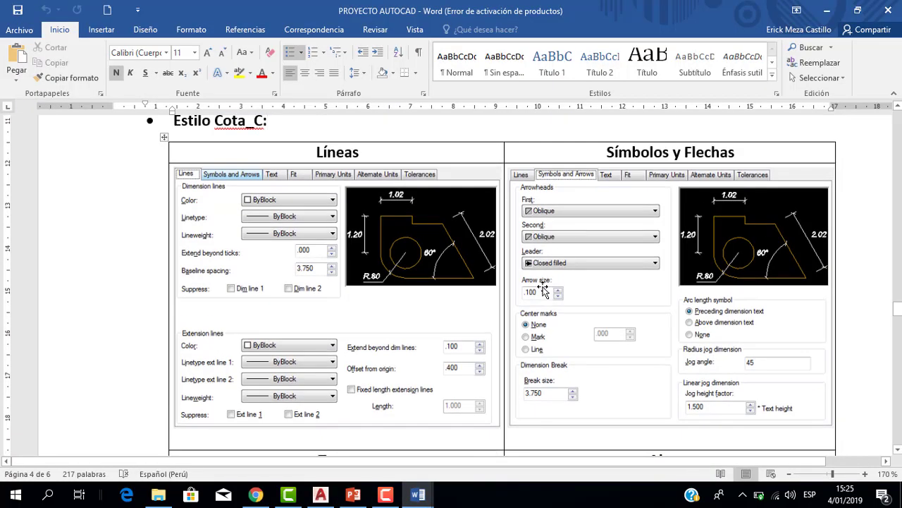
{"action": "scroll", "coordinate": [541, 299], "scroll_direction": "down", "scroll_amount": 4}
{"action": "scroll", "coordinate": [541, 298], "scroll_direction": "up", "scroll_amount": 2}
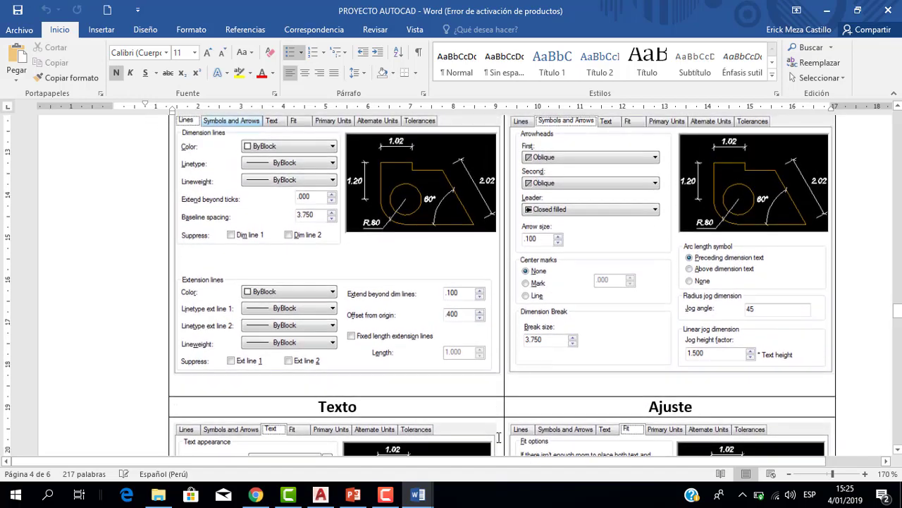
{"action": "left_click", "coordinate": [321, 495]}
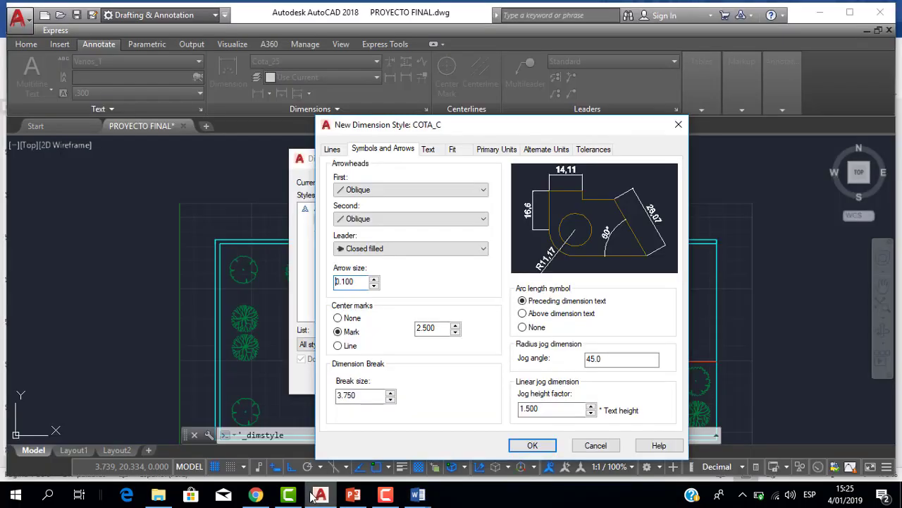
{"action": "left_click", "coordinate": [355, 318]}
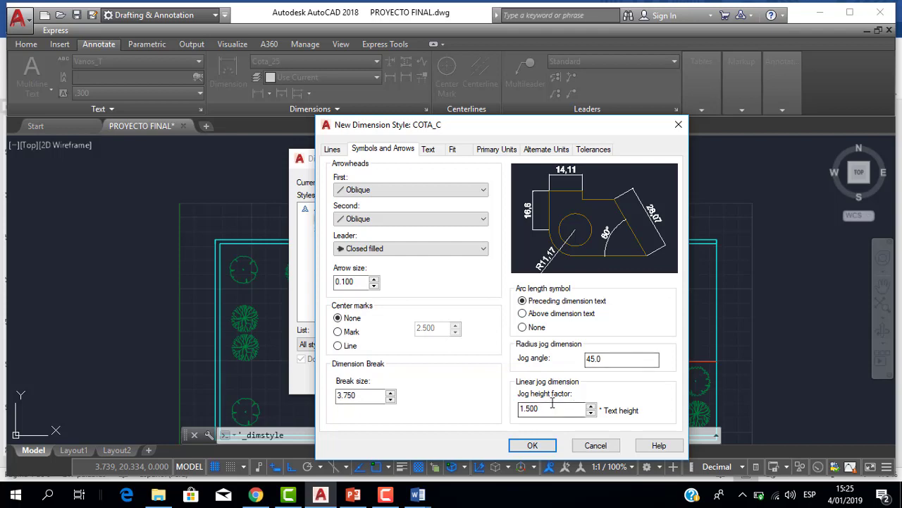
Check COTA_C's text settings against the Word PROYECTO AUTOCAD guide.
{"action": "left_click", "coordinate": [431, 149]}
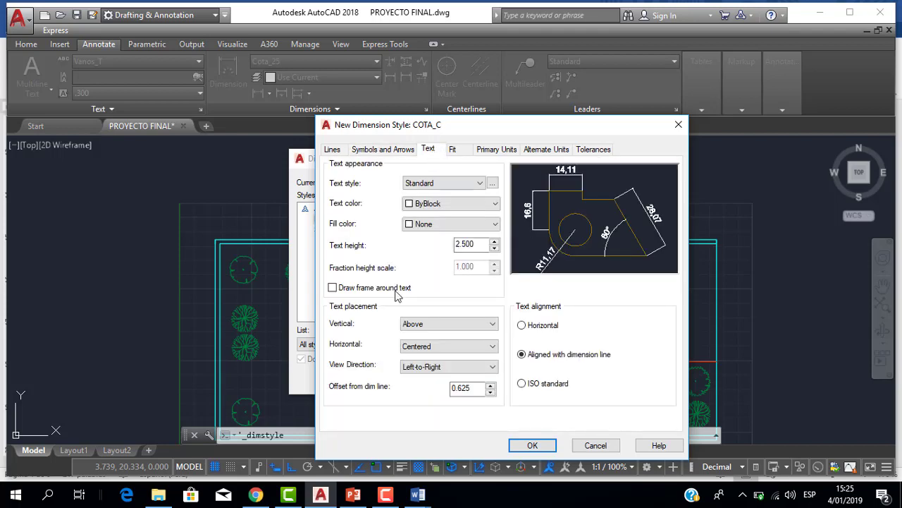
{"action": "left_click", "coordinate": [418, 494]}
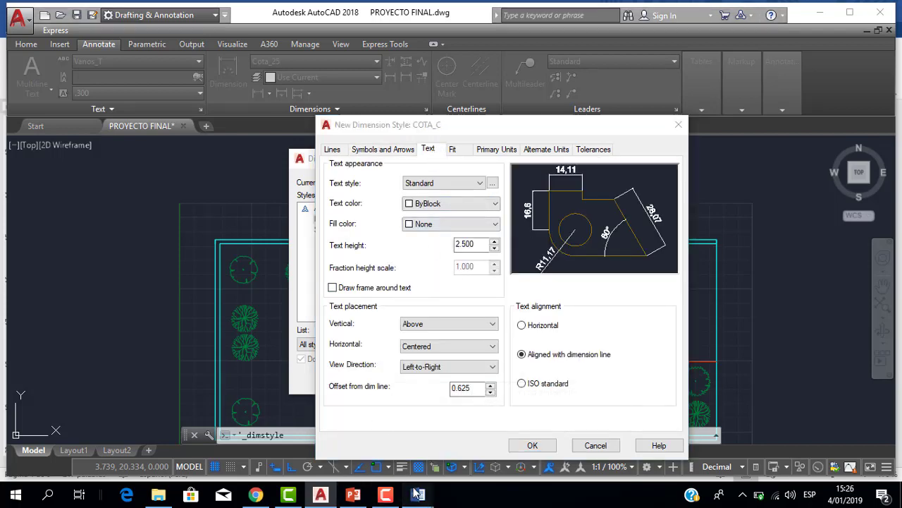
{"action": "left_click", "coordinate": [477, 436]}
{"action": "left_click", "coordinate": [384, 444]}
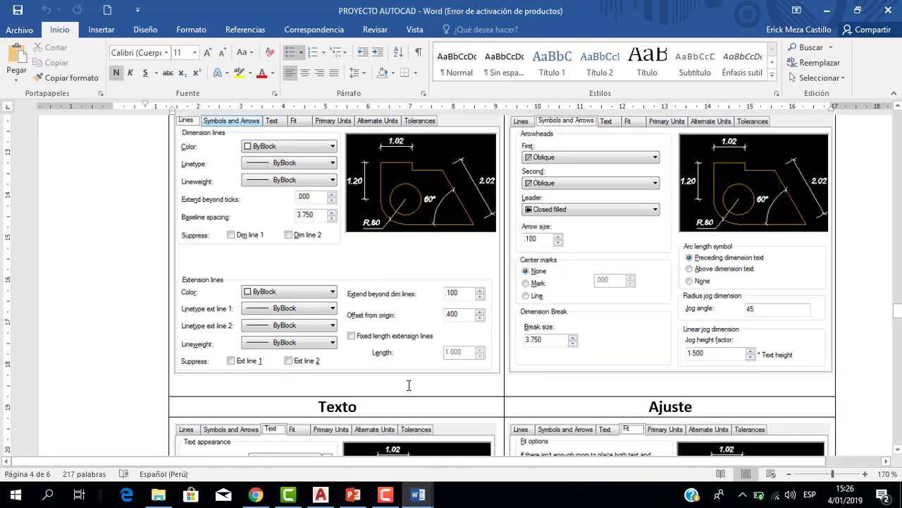
{"action": "scroll", "coordinate": [487, 311], "scroll_direction": "up", "scroll_amount": 1}
{"action": "scroll", "coordinate": [488, 312], "scroll_direction": "down", "scroll_amount": 3}
{"action": "scroll", "coordinate": [487, 312], "scroll_direction": "down", "scroll_amount": 3}
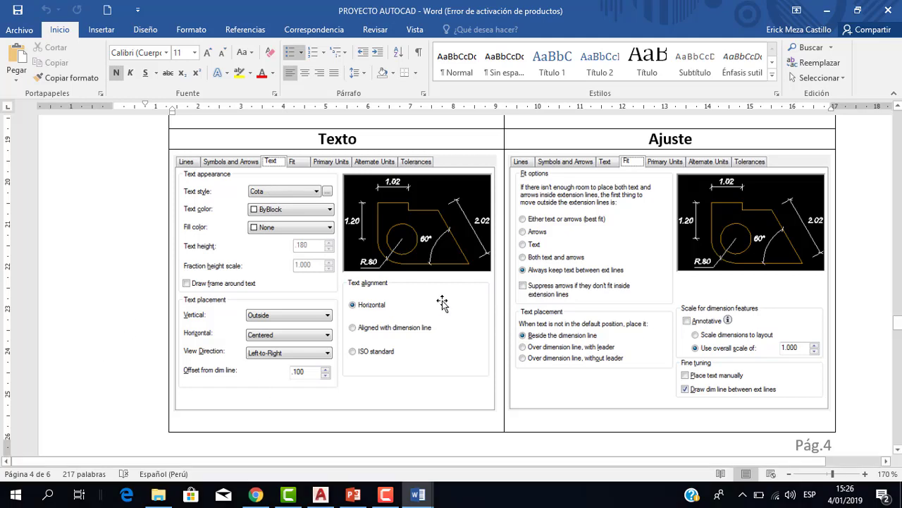
{"action": "scroll", "coordinate": [380, 307], "scroll_direction": "up", "scroll_amount": 1}
{"action": "scroll", "coordinate": [381, 305], "scroll_direction": "down", "scroll_amount": 3}
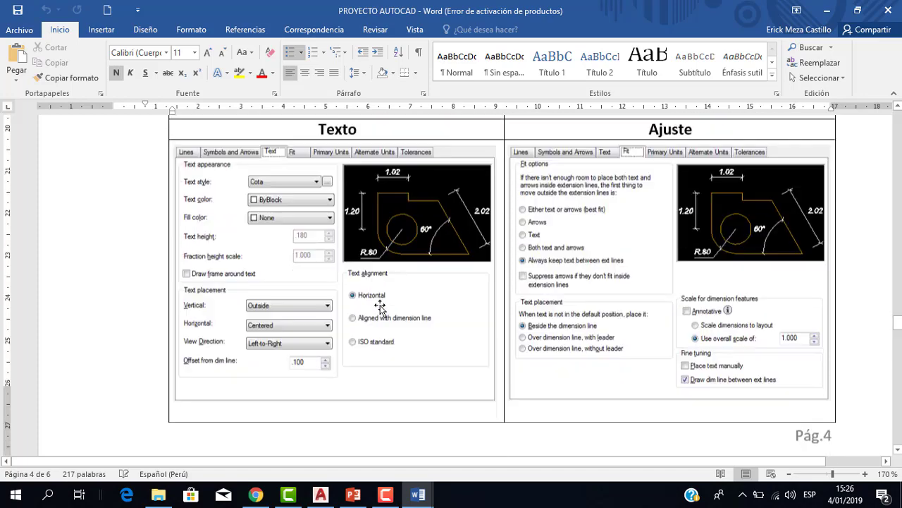
Keep text colour ByBlock and fill None, and set the dimension text style to Cota.
{"action": "left_click", "coordinate": [321, 494]}
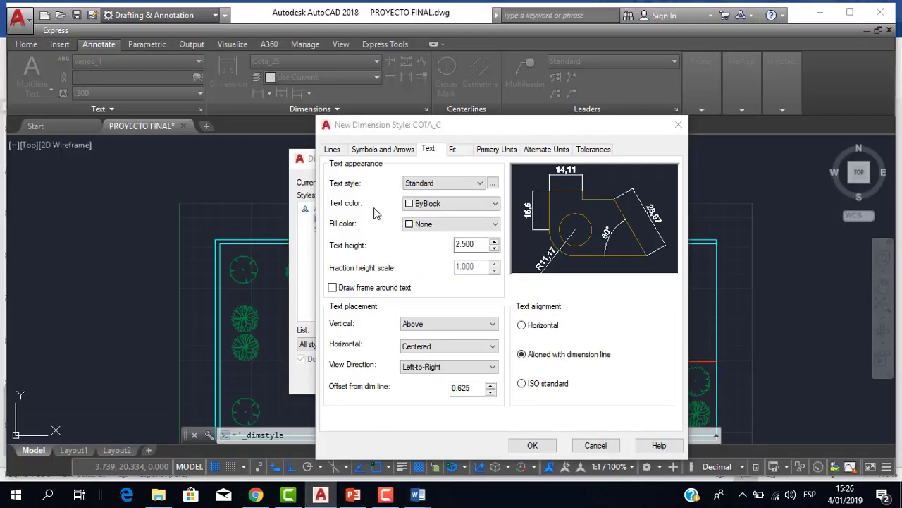
{"action": "left_click", "coordinate": [490, 204]}
{"action": "left_click", "coordinate": [475, 223]}
{"action": "left_click", "coordinate": [475, 223]}
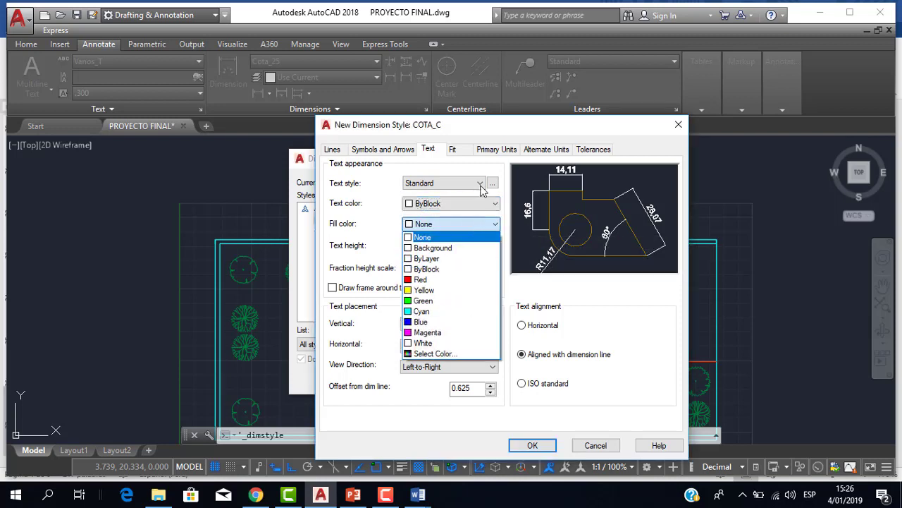
{"action": "left_click", "coordinate": [478, 184]}
{"action": "left_click", "coordinate": [478, 183]}
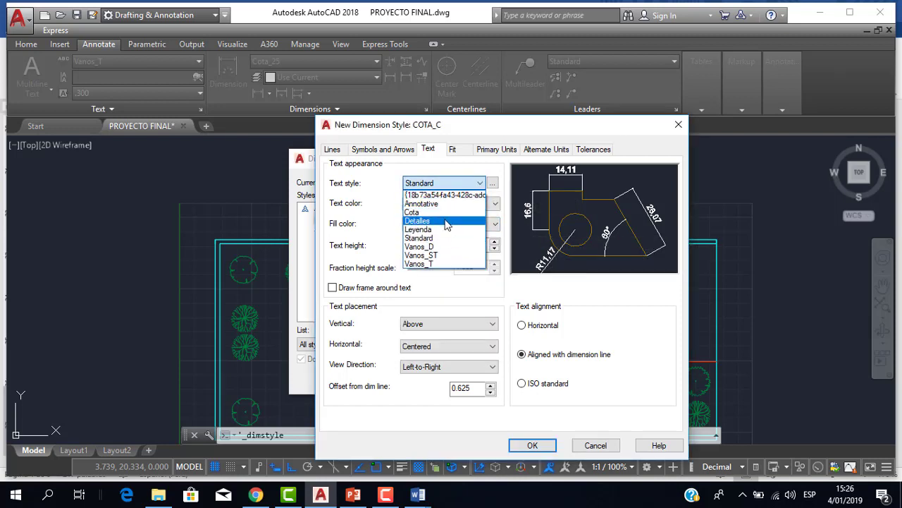
{"action": "left_click", "coordinate": [445, 214]}
{"action": "left_click", "coordinate": [445, 213]}
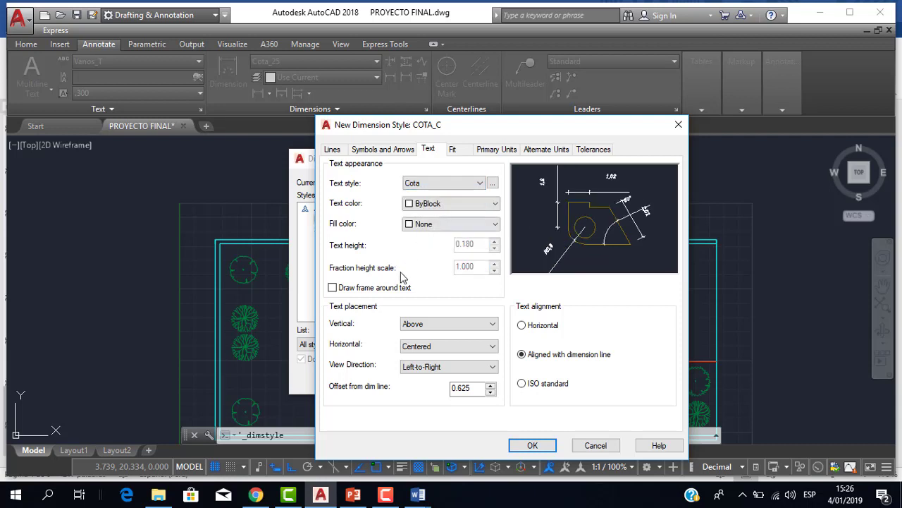
Bring the guide's Texto and Ajuste settings back into view in Word.
{"action": "left_click_drag", "start_coordinate": [478, 131], "coordinate": [523, 133]}
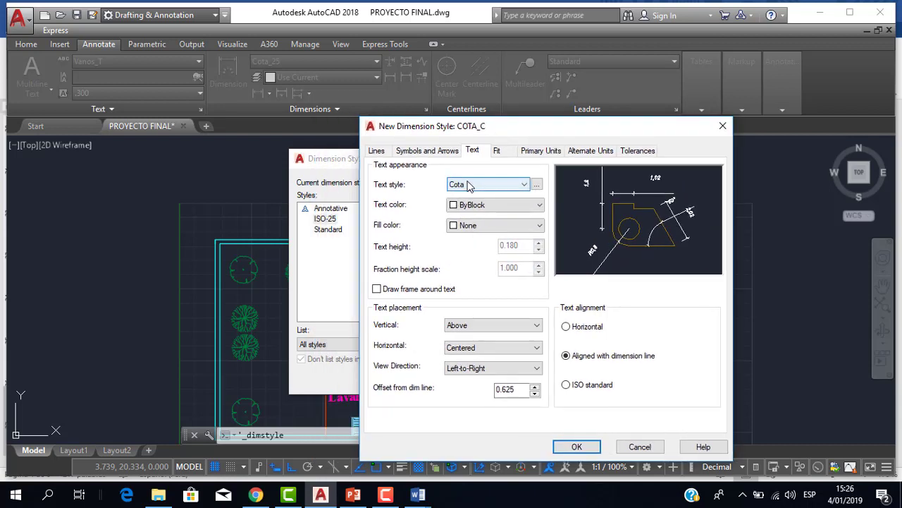
{"action": "left_click", "coordinate": [418, 494]}
{"action": "left_click", "coordinate": [373, 466]}
{"action": "scroll", "coordinate": [383, 372], "scroll_direction": "up", "scroll_amount": 1}
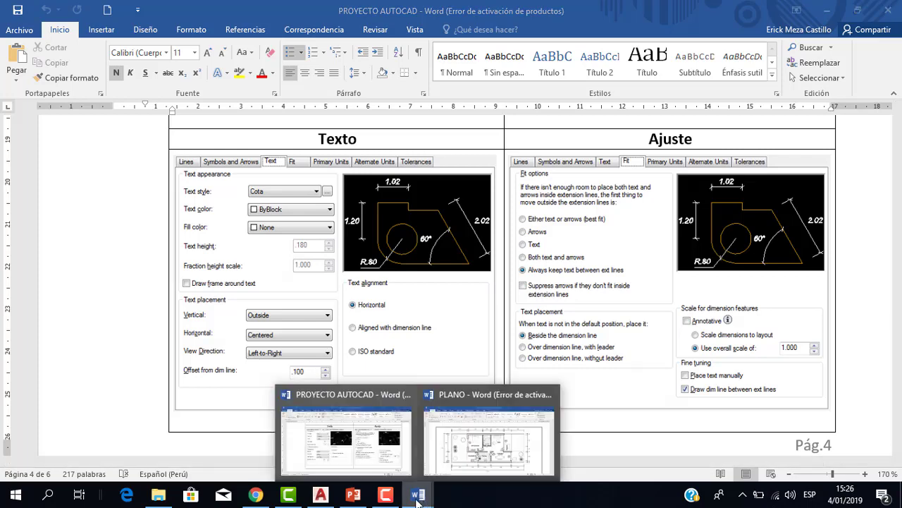
Place COTA_C text Outside, aligned Horizontal, with a 0.100 offset from the dimension line.
{"action": "left_click", "coordinate": [321, 495]}
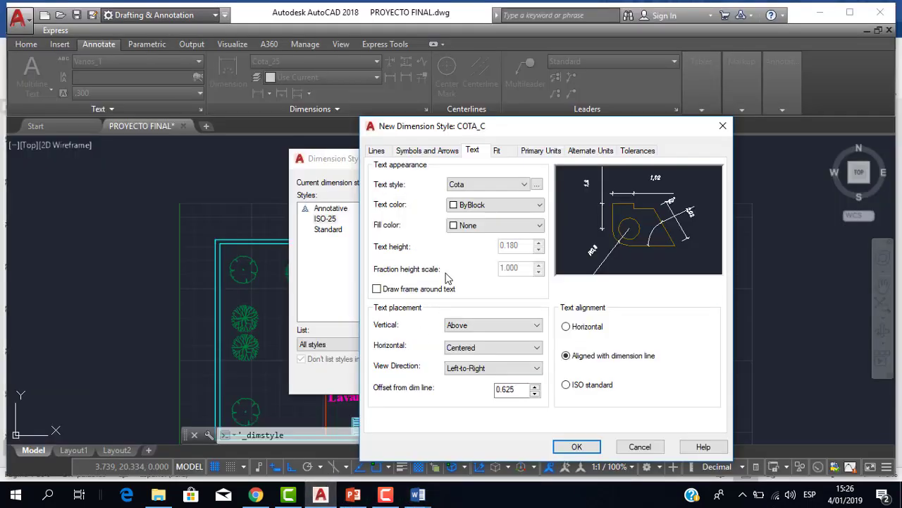
{"action": "left_click", "coordinate": [470, 327]}
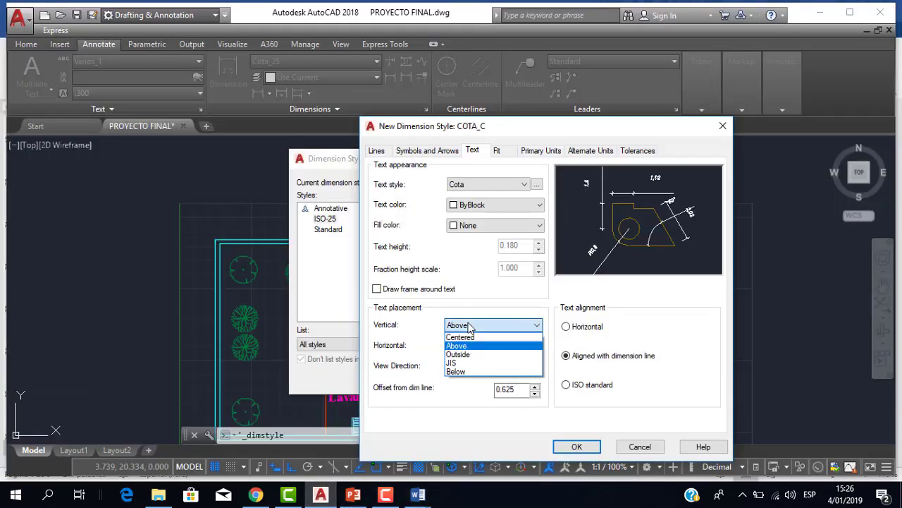
{"action": "left_click", "coordinate": [468, 354]}
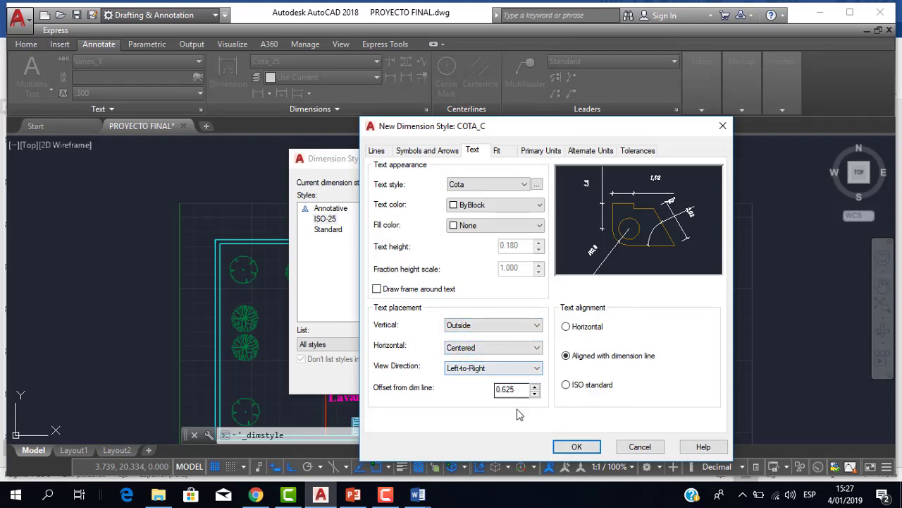
{"action": "left_click_drag", "start_coordinate": [529, 389], "coordinate": [426, 381]}
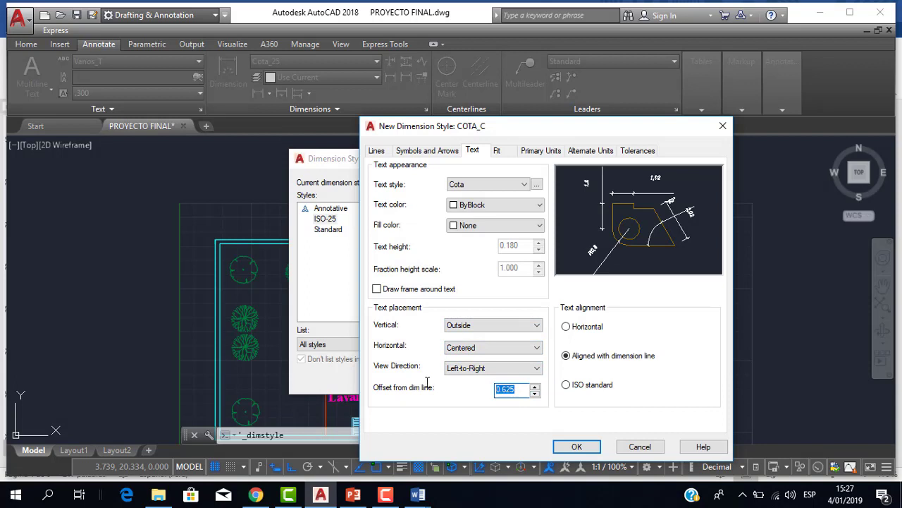
{"action": "type", "text": "0.1"}
{"action": "left_click", "coordinate": [588, 329]}
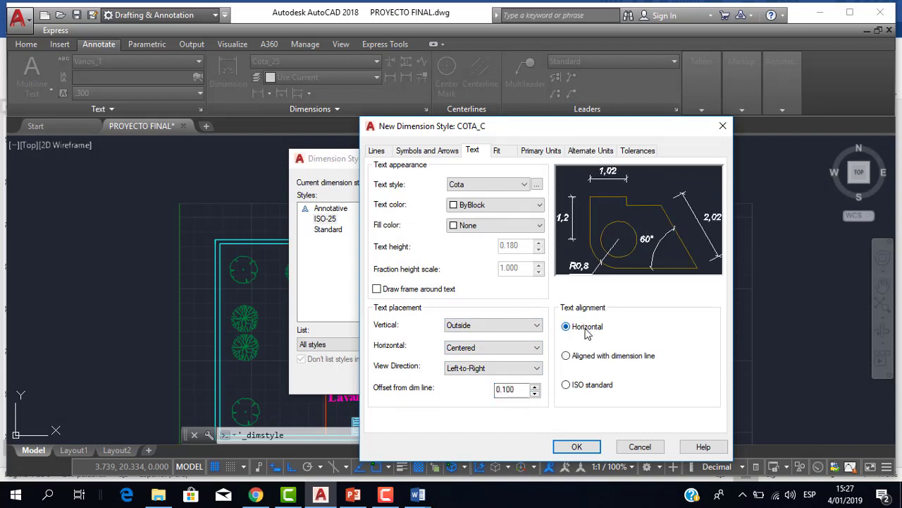
{"action": "left_click", "coordinate": [592, 356]}
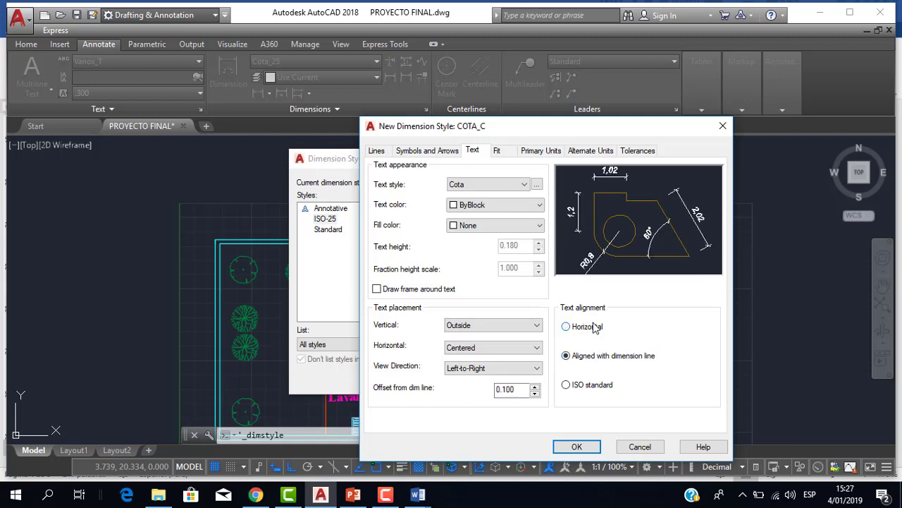
{"action": "left_click", "coordinate": [593, 326]}
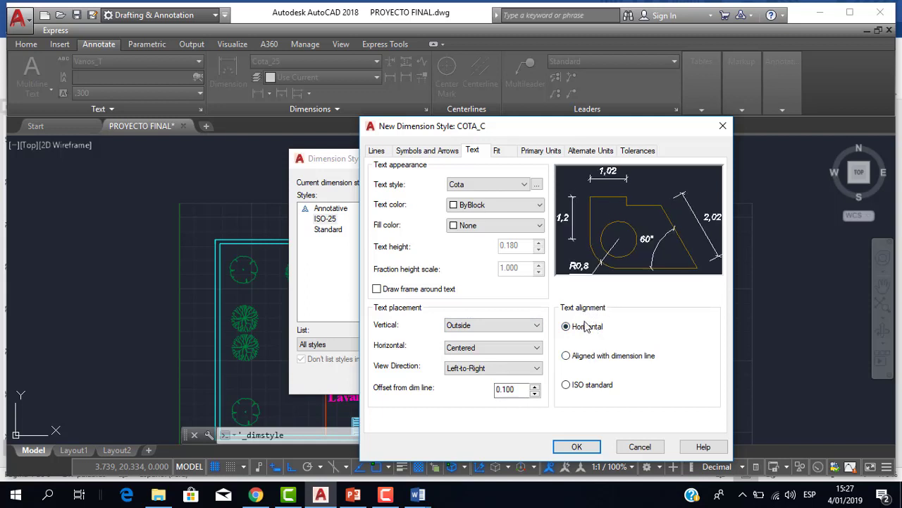
{"action": "mouse_move", "coordinate": [418, 494]}
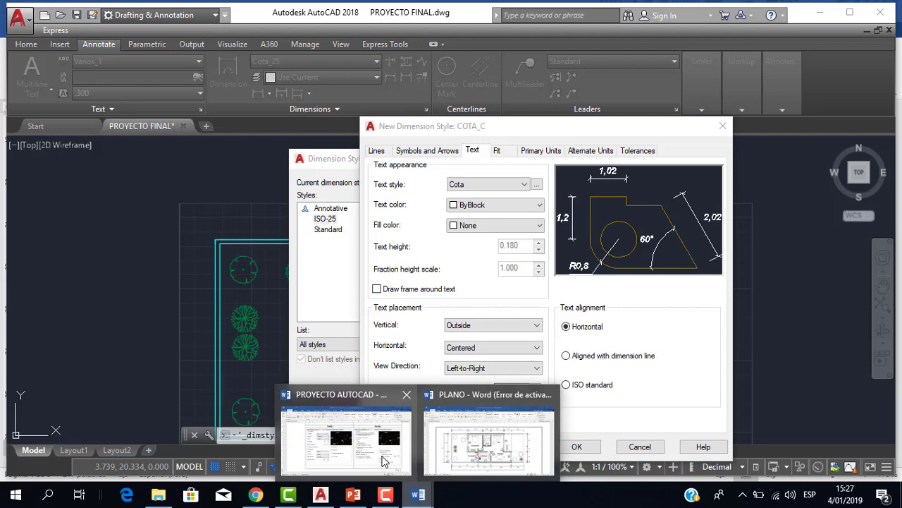
Cross-check the Word reference, then bring up COTA_C's Fit settings.
{"action": "left_click", "coordinate": [345, 466]}
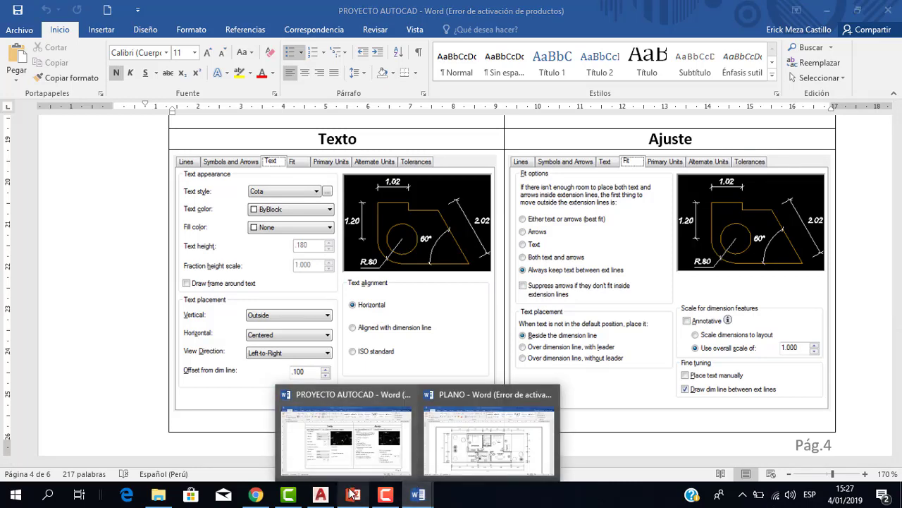
{"action": "left_click", "coordinate": [323, 495]}
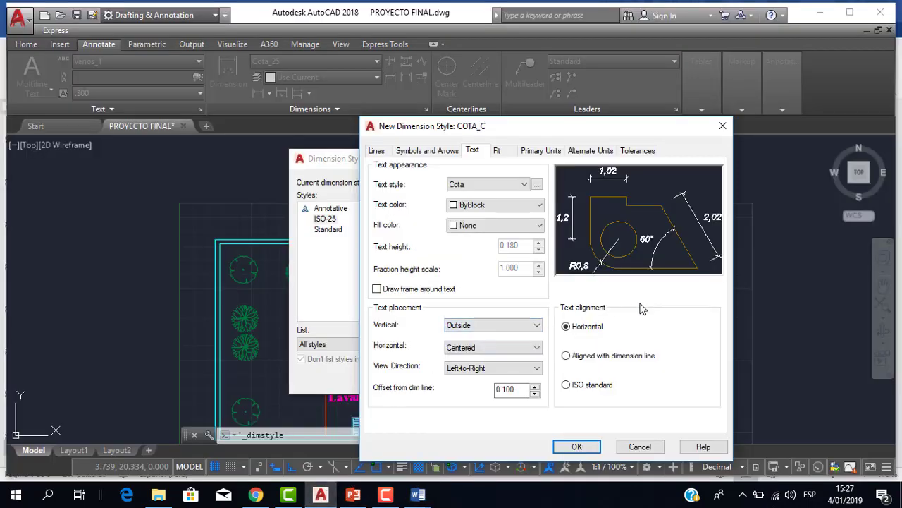
{"action": "left_click", "coordinate": [502, 149]}
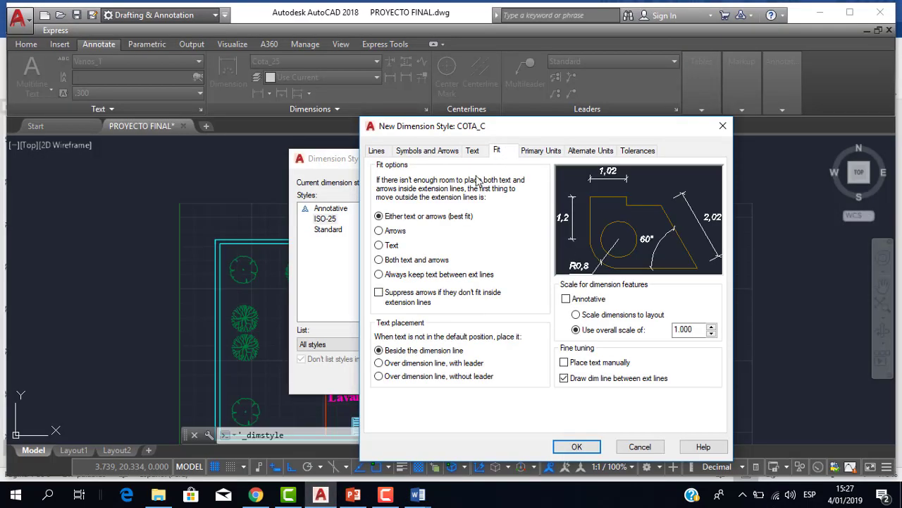
Set Fit to 'Always keep text between ext lines' and verify it in the Word guide.
{"action": "left_click", "coordinate": [410, 276]}
{"action": "left_click", "coordinate": [256, 494]}
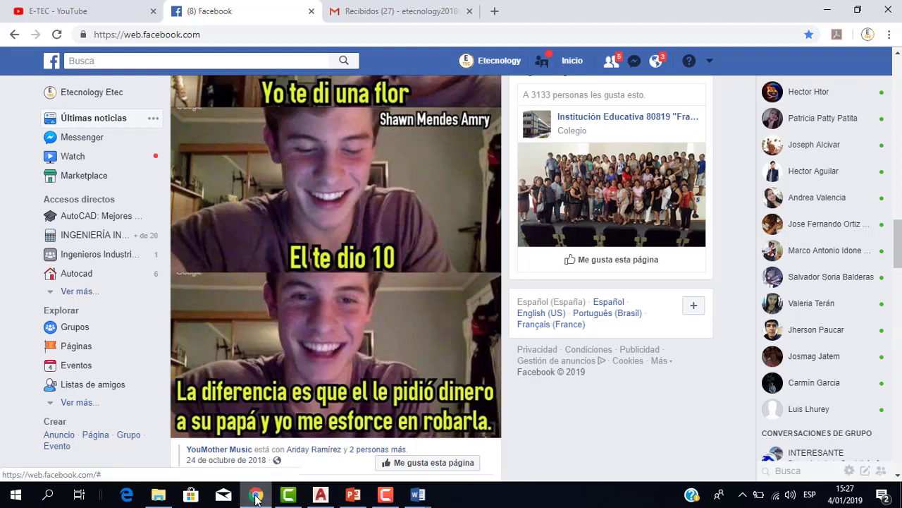
{"action": "left_click", "coordinate": [256, 495]}
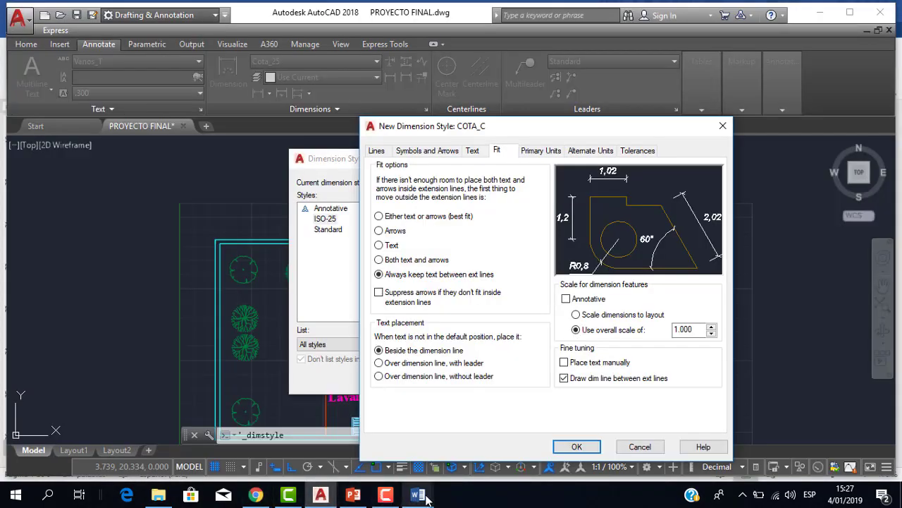
{"action": "left_click", "coordinate": [339, 414]}
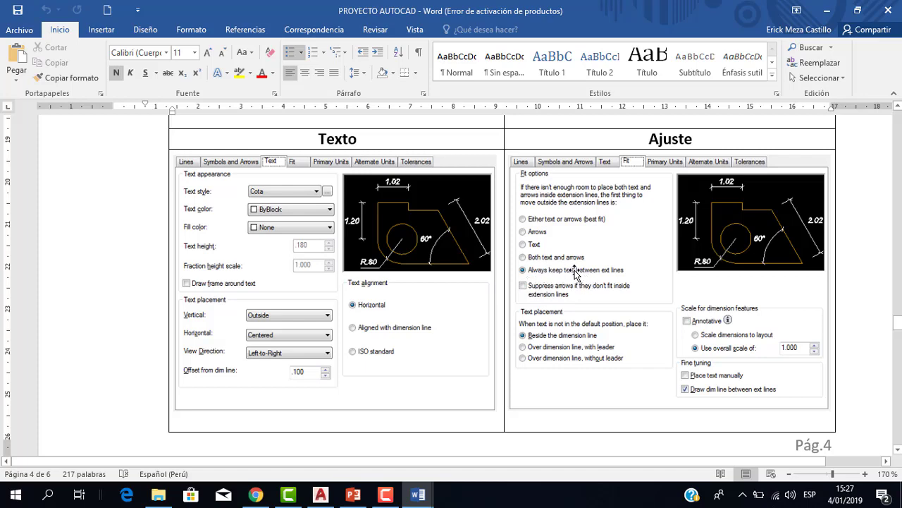
{"action": "scroll", "coordinate": [454, 388], "scroll_direction": "down", "scroll_amount": 5}
{"action": "scroll", "coordinate": [415, 428], "scroll_direction": "down", "scroll_amount": 5}
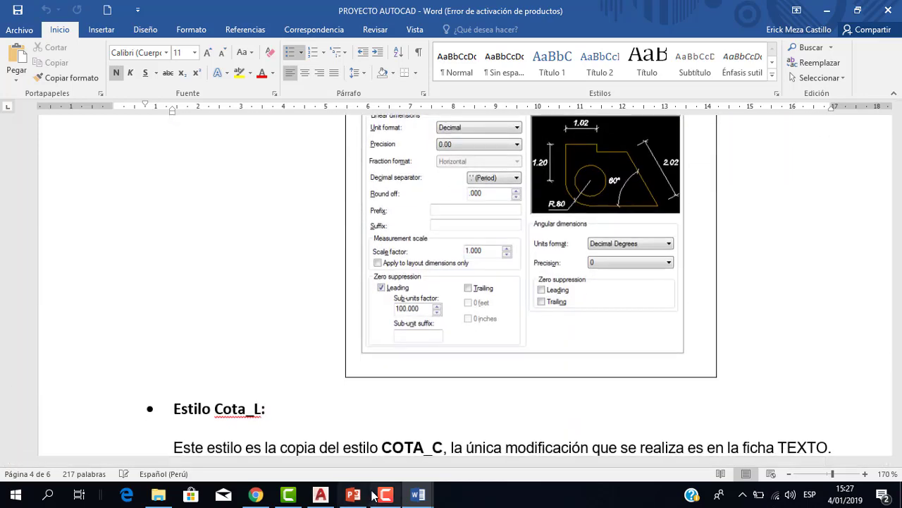
{"action": "left_click", "coordinate": [321, 495]}
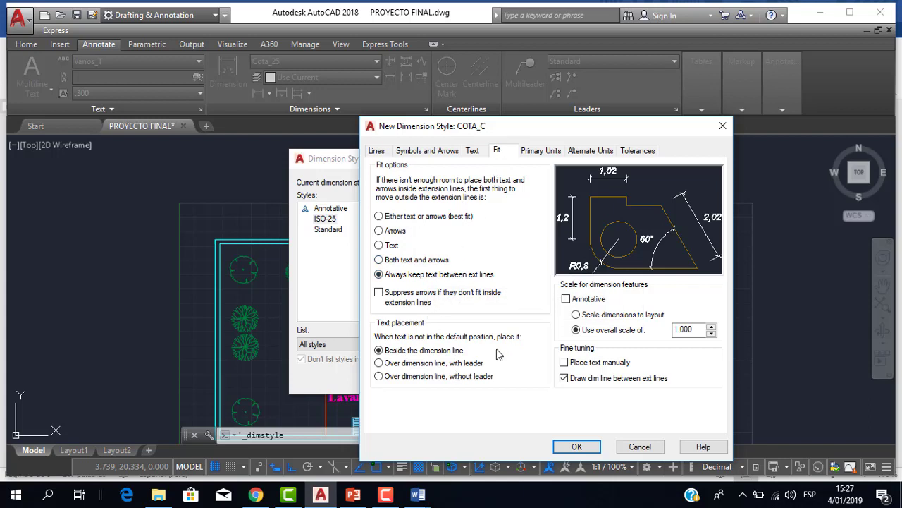
{"action": "left_click", "coordinate": [541, 151]}
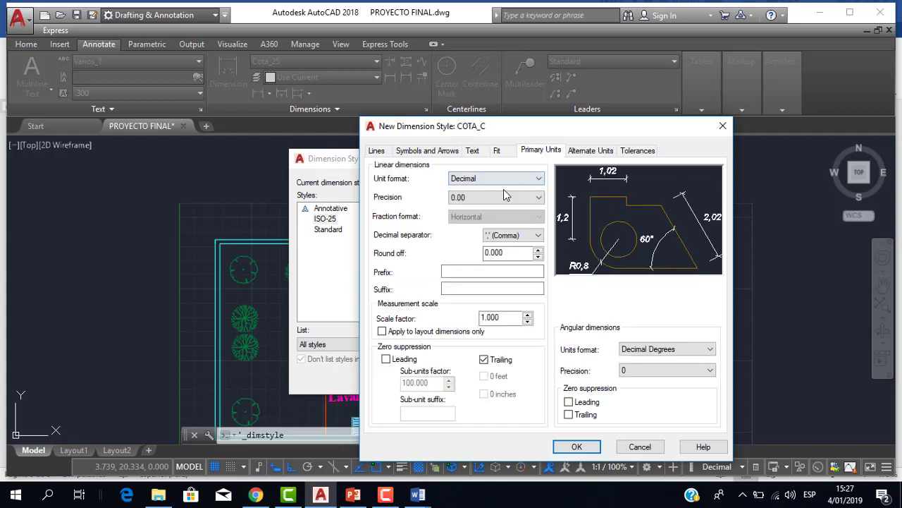
Set COTA_C's decimal separator to '.' (Period).
{"action": "left_click", "coordinate": [521, 237]}
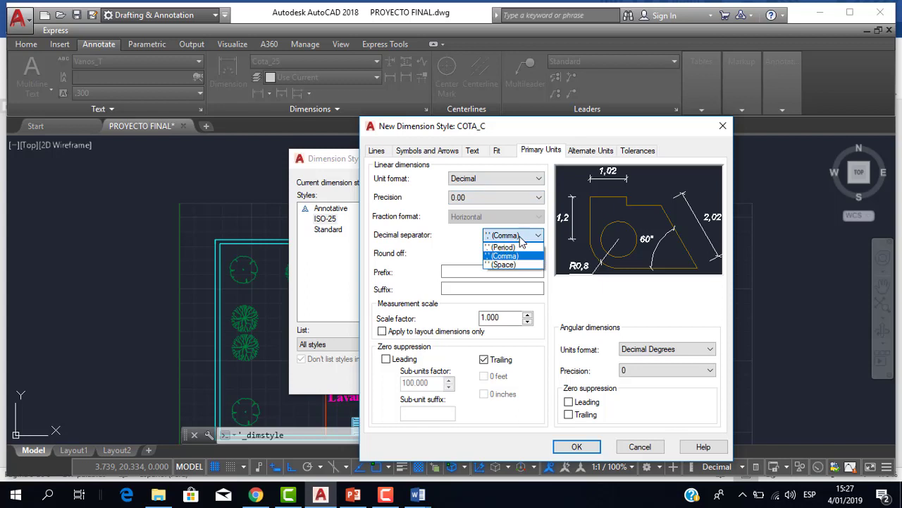
{"action": "left_click", "coordinate": [522, 240]}
{"action": "left_click", "coordinate": [521, 238]}
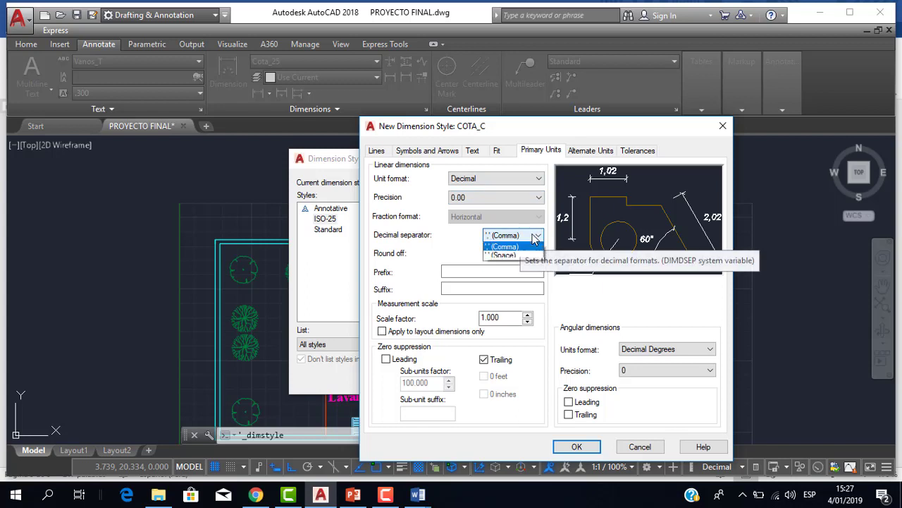
{"action": "left_click", "coordinate": [520, 248]}
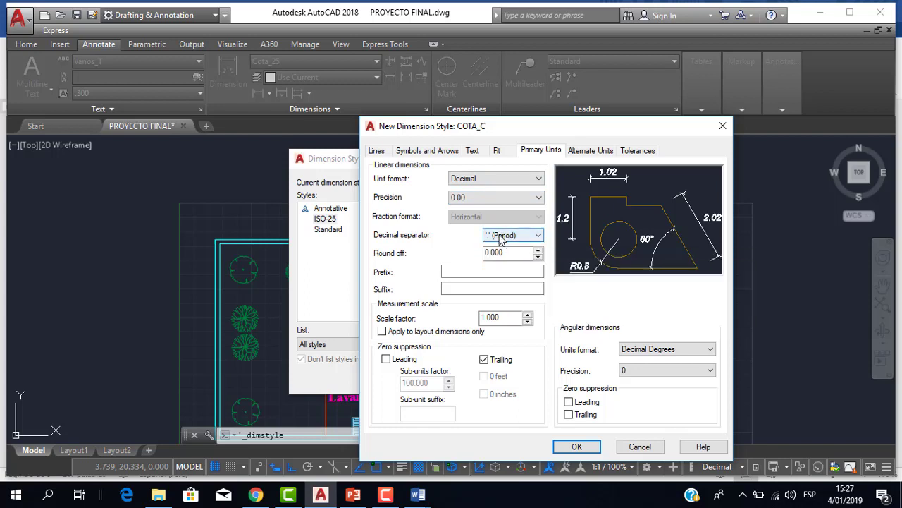
{"action": "left_click", "coordinate": [490, 252]}
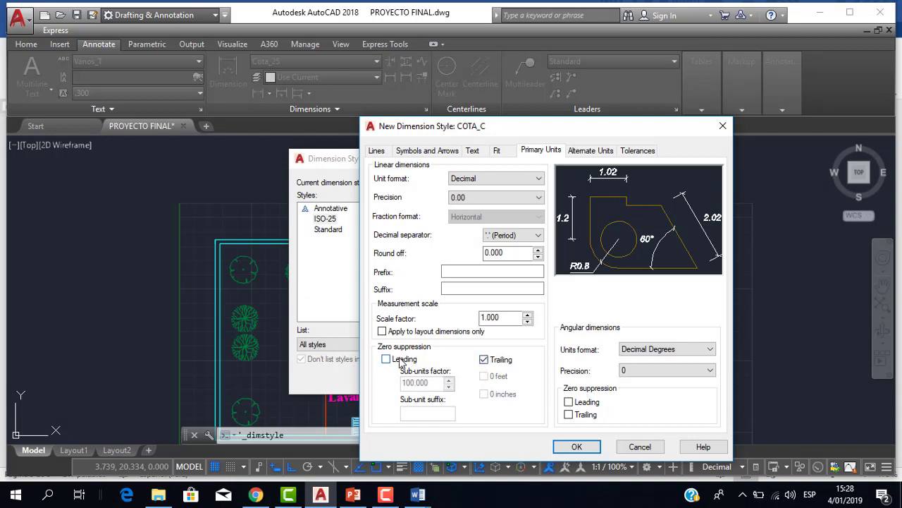
Suppress leading zeros, keep trailing zeros, and compare with the Word guide.
{"action": "left_click", "coordinate": [387, 359]}
{"action": "left_click", "coordinate": [493, 362]}
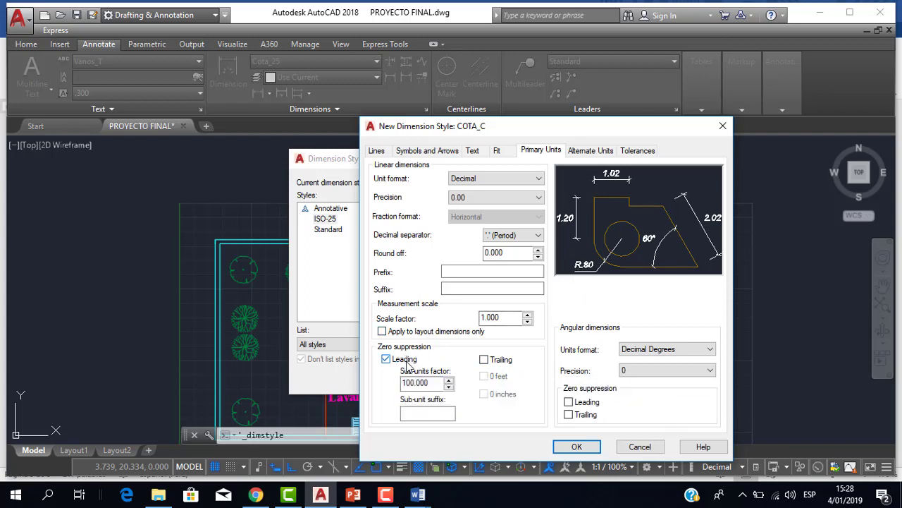
{"action": "left_click", "coordinate": [406, 362]}
{"action": "left_click", "coordinate": [406, 361]}
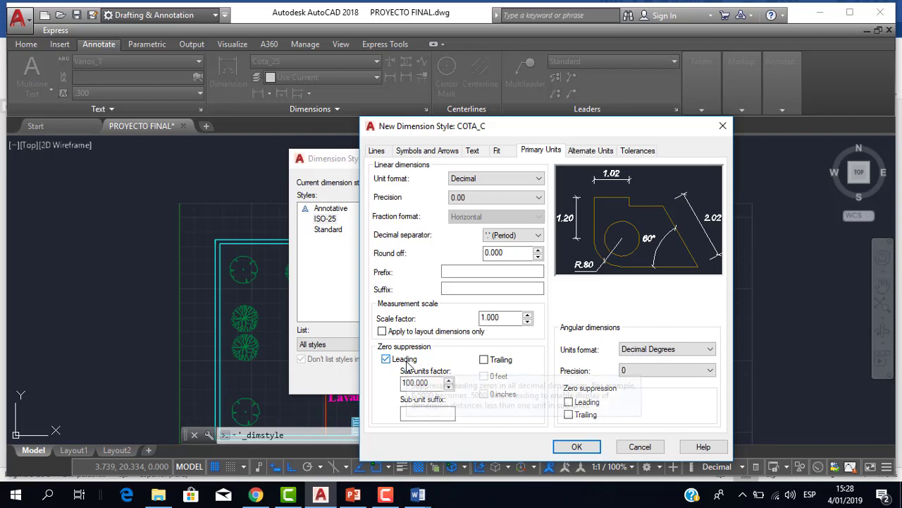
{"action": "left_click", "coordinate": [406, 361]}
{"action": "left_click", "coordinate": [484, 360]}
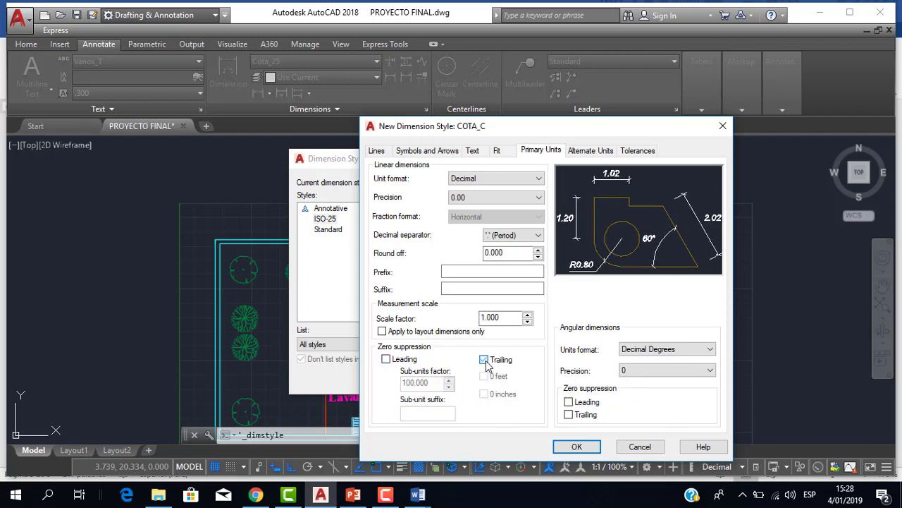
{"action": "left_click", "coordinate": [393, 364]}
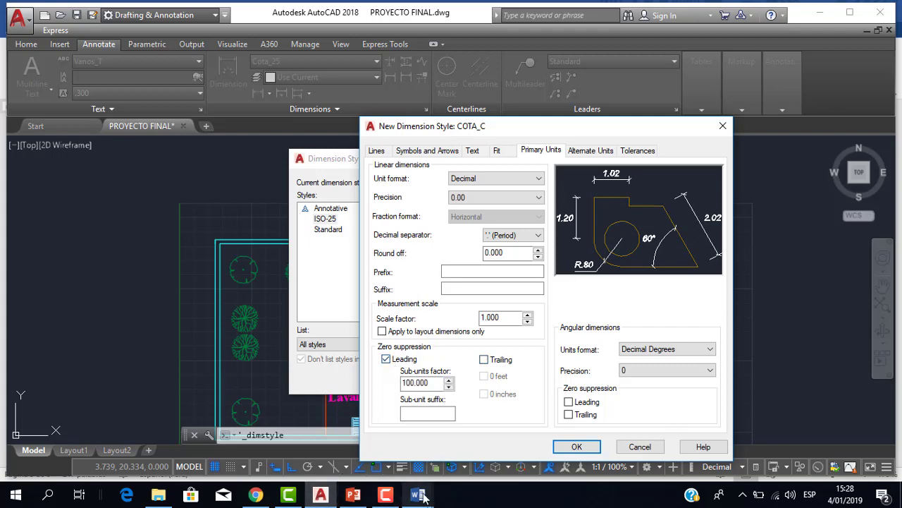
{"action": "mouse_move", "coordinate": [418, 495]}
{"action": "left_click", "coordinate": [378, 438]}
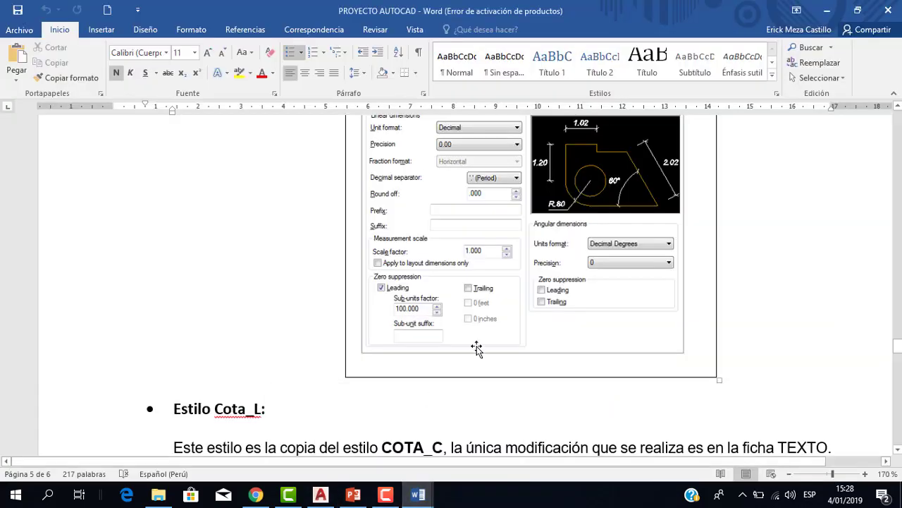
{"action": "scroll", "coordinate": [477, 347], "scroll_direction": "up", "scroll_amount": 1}
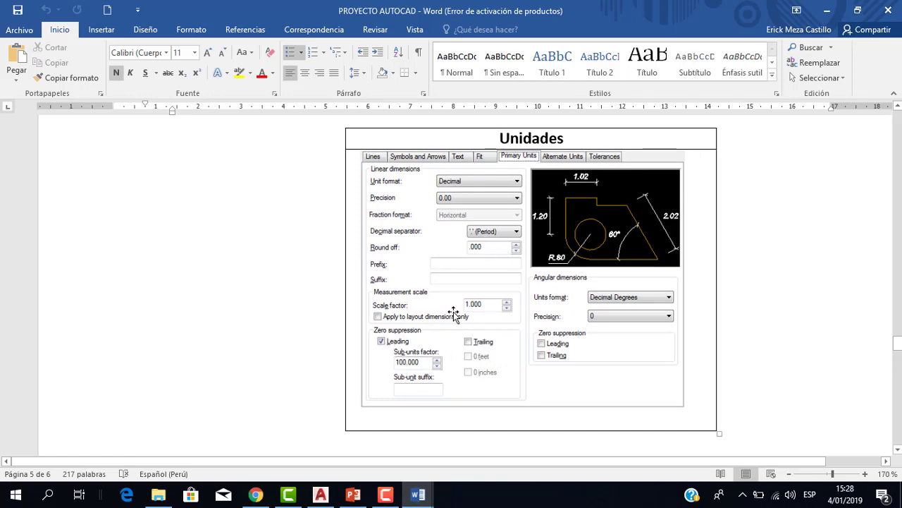
{"action": "left_click", "coordinate": [331, 493]}
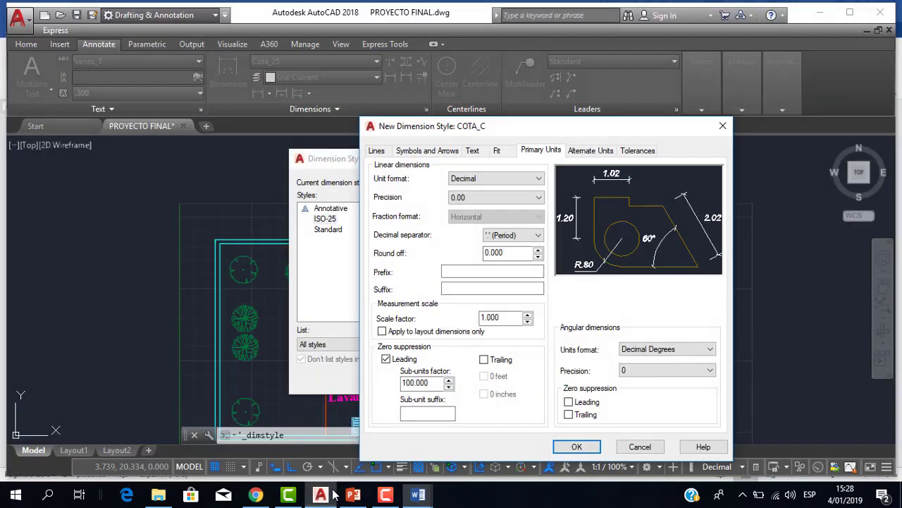
Confirm the Period decimal separator and start entering the prefix M.
{"action": "left_click", "coordinate": [524, 236]}
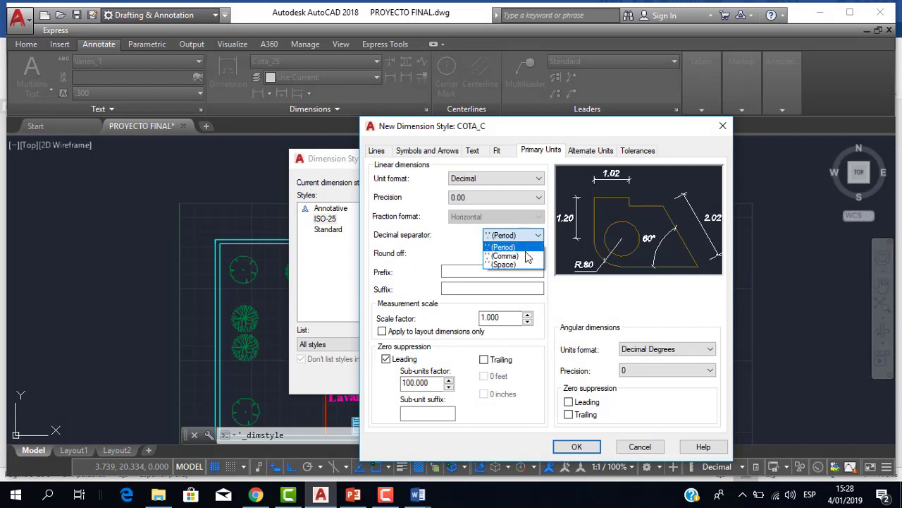
{"action": "left_click", "coordinate": [525, 236]}
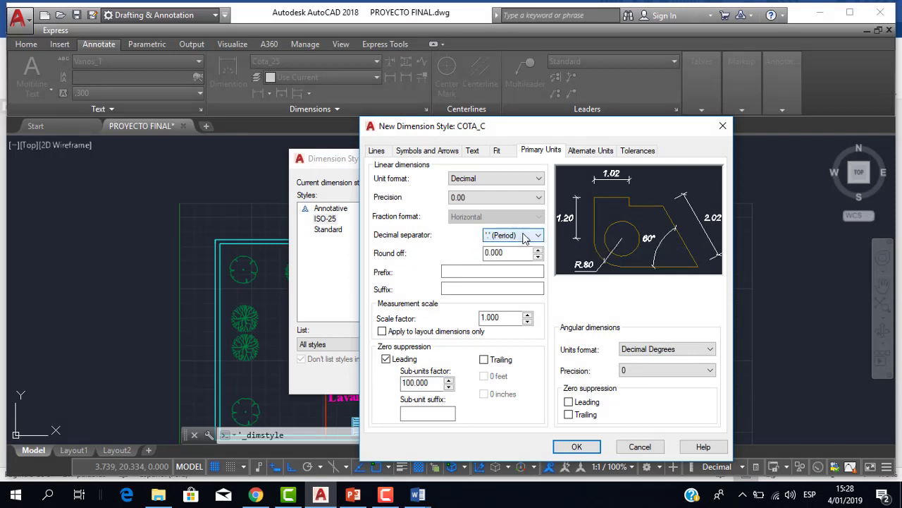
{"action": "left_click", "coordinate": [526, 237]}
{"action": "left_click", "coordinate": [505, 247]}
{"action": "left_click", "coordinate": [484, 272]}
{"action": "type", "text": "M"}
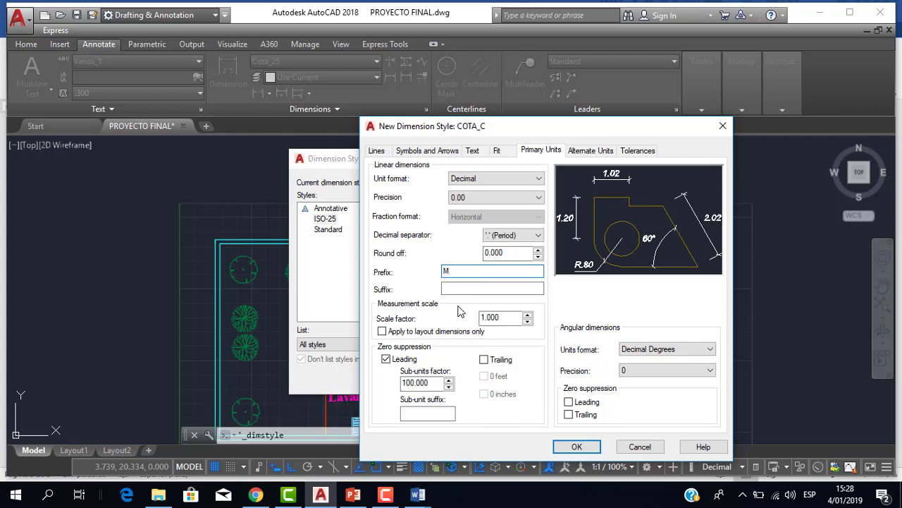
Try M, then 'M ' with a space, as the dimension value prefix.
{"action": "left_click", "coordinate": [496, 289]}
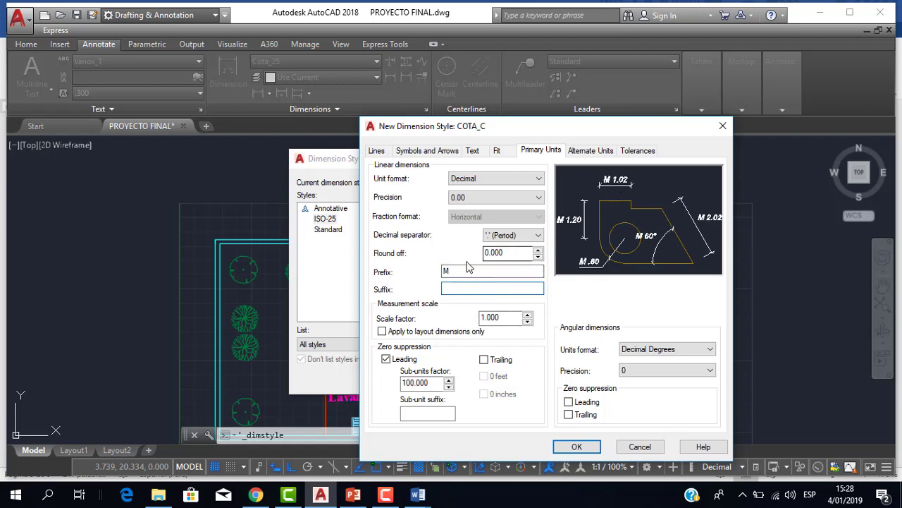
{"action": "left_click", "coordinate": [470, 271]}
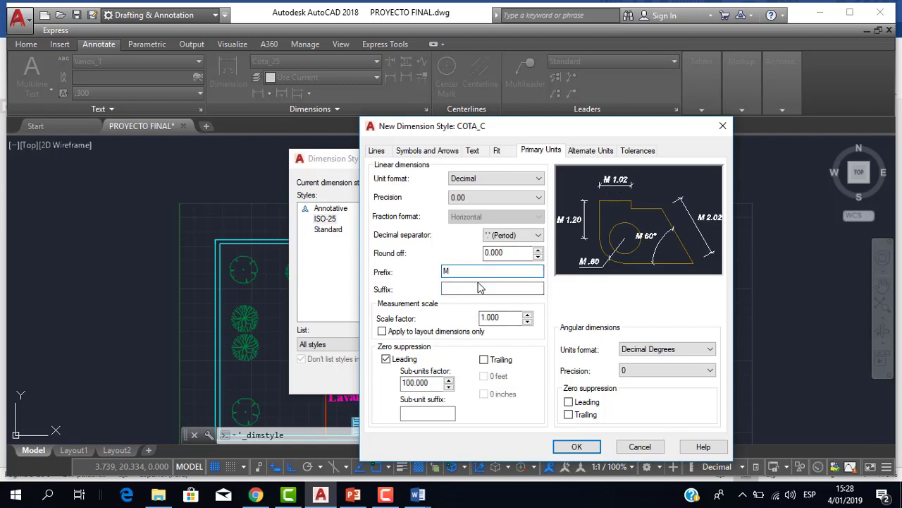
{"action": "left_click", "coordinate": [478, 288]}
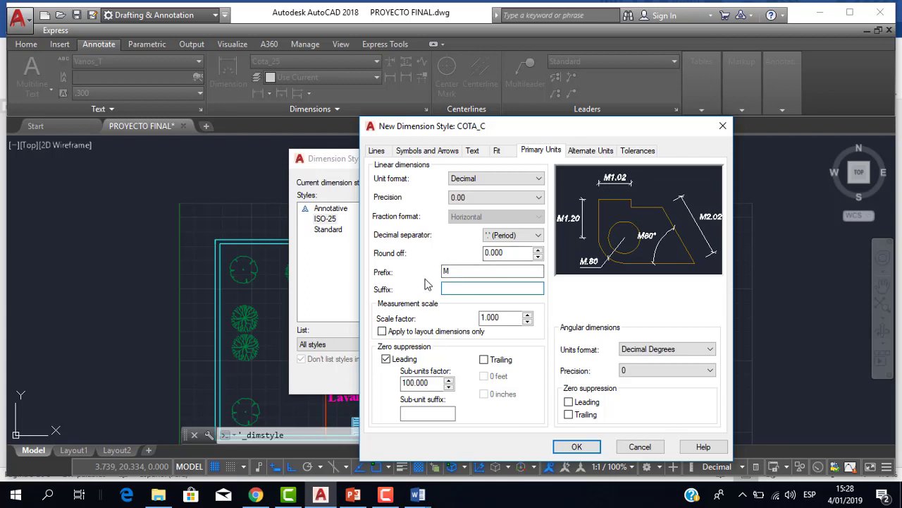
{"action": "left_click", "coordinate": [465, 272]}
{"action": "left_click", "coordinate": [456, 289]}
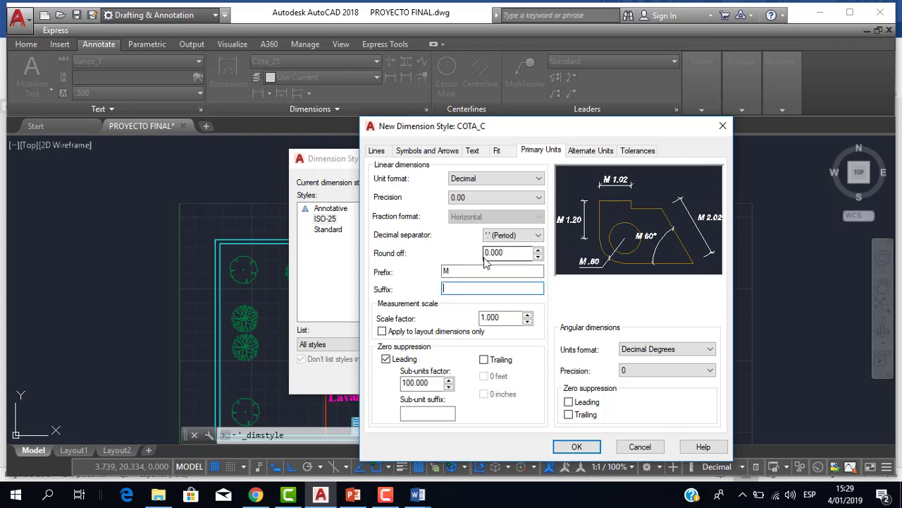
Remove M from both the prefix and suffix fields, leaving them empty.
{"action": "left_click_drag", "start_coordinate": [458, 275], "coordinate": [432, 275]}
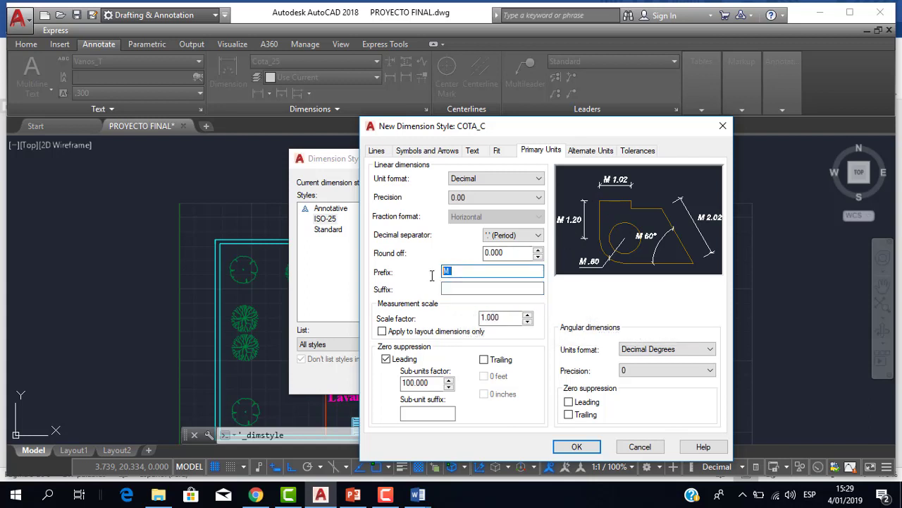
{"action": "left_click", "coordinate": [456, 290]}
{"action": "type", "text": "M"}
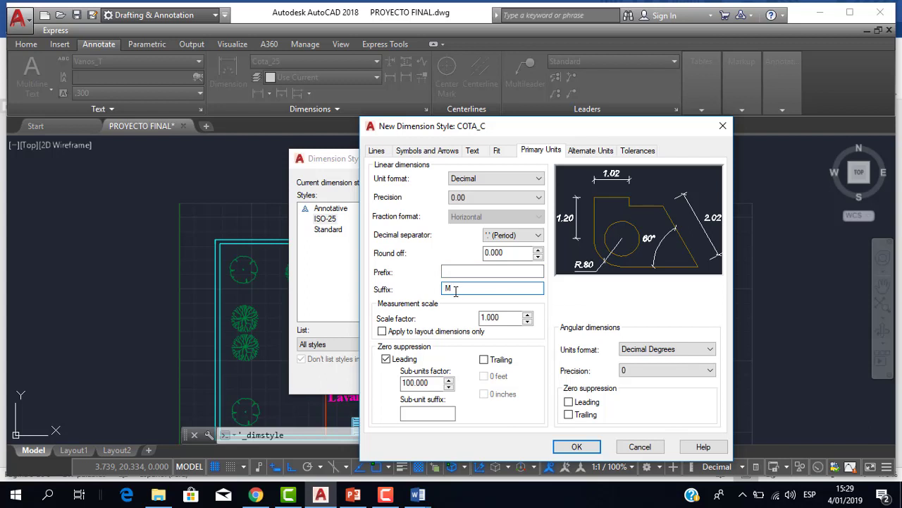
{"action": "left_click", "coordinate": [503, 270]}
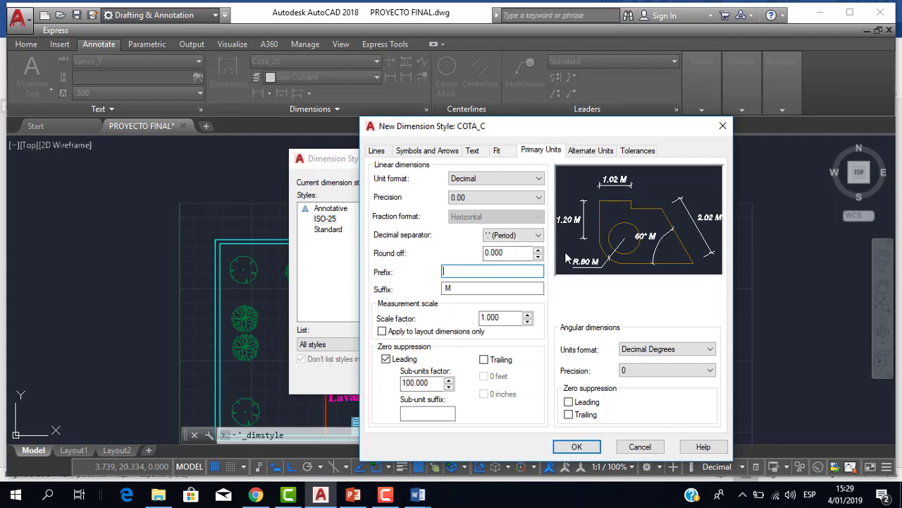
{"action": "left_click_drag", "start_coordinate": [457, 287], "coordinate": [437, 285]}
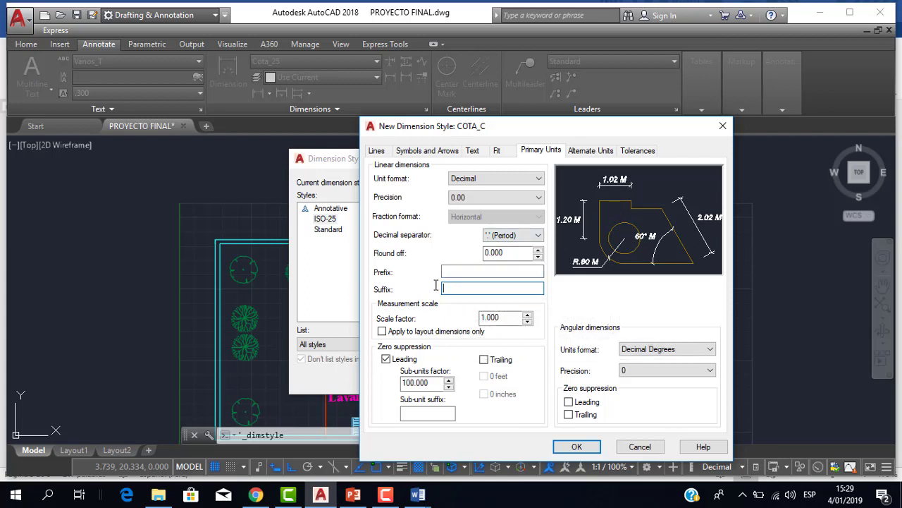
{"action": "left_click", "coordinate": [467, 270]}
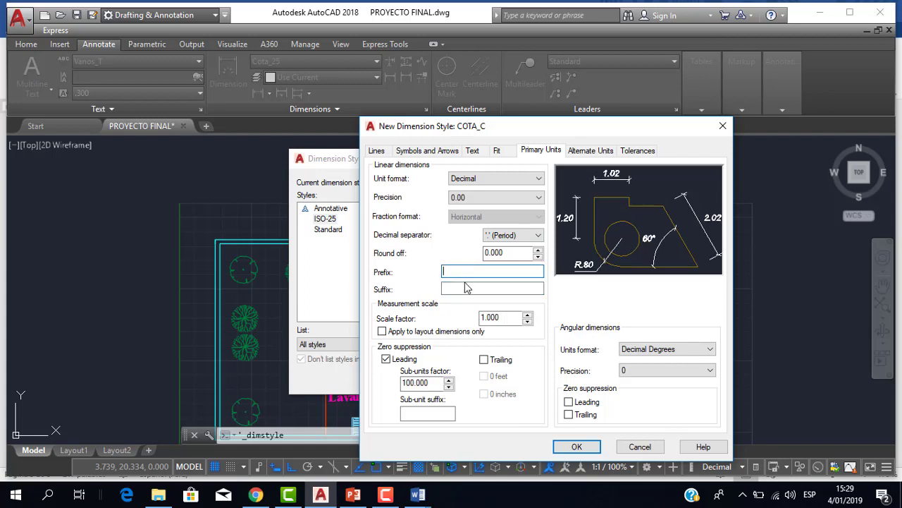
{"action": "left_click", "coordinate": [469, 287]}
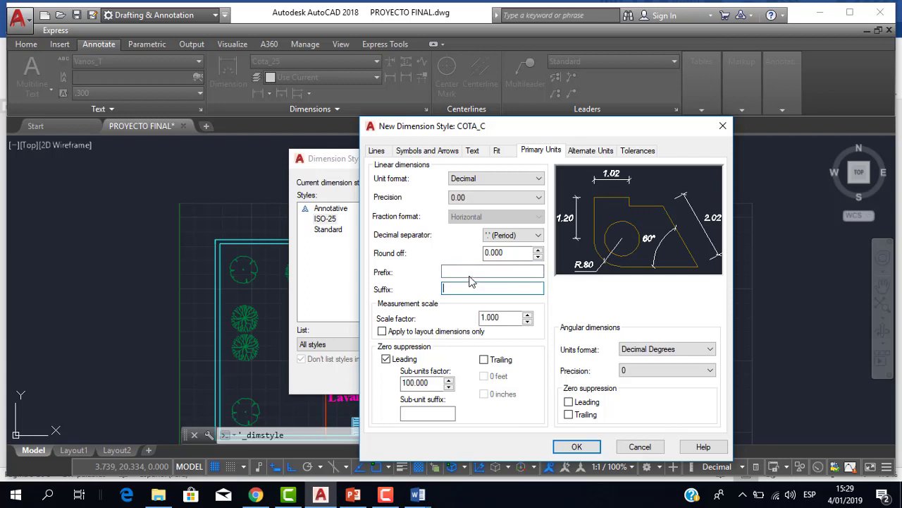
{"action": "left_click", "coordinate": [472, 272]}
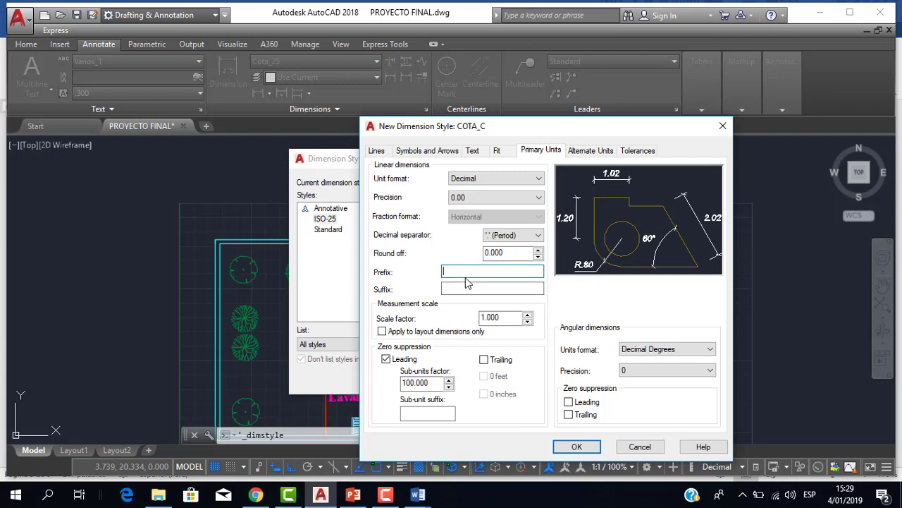
{"action": "left_click", "coordinate": [585, 151]}
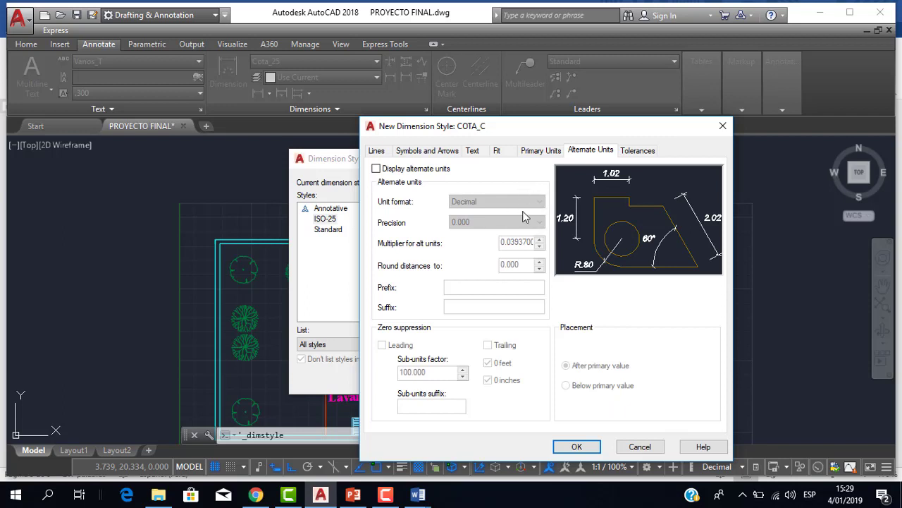
Toggle Display alternate units, leaving it unchecked.
{"action": "left_click", "coordinate": [414, 173]}
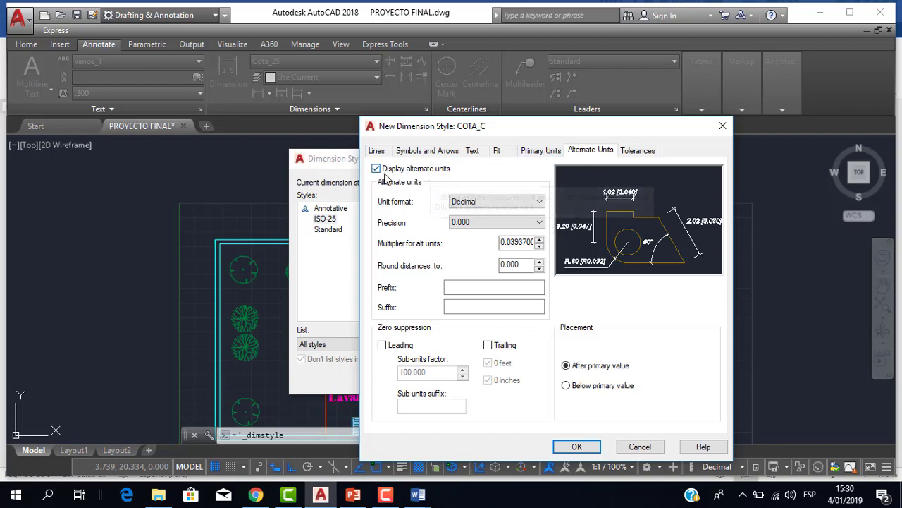
{"action": "left_click", "coordinate": [406, 174]}
{"action": "left_click", "coordinate": [409, 173]}
{"action": "left_click", "coordinate": [412, 174]}
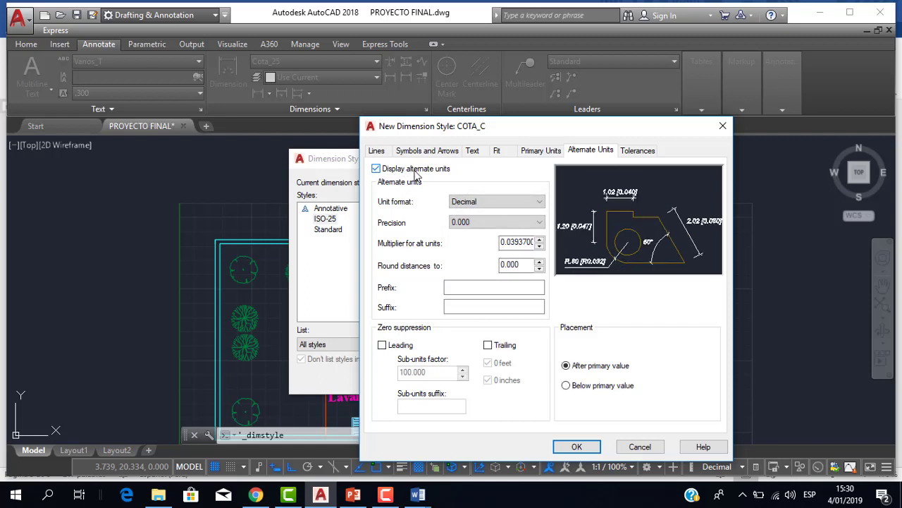
{"action": "left_click", "coordinate": [416, 176]}
{"action": "left_click", "coordinate": [416, 176]}
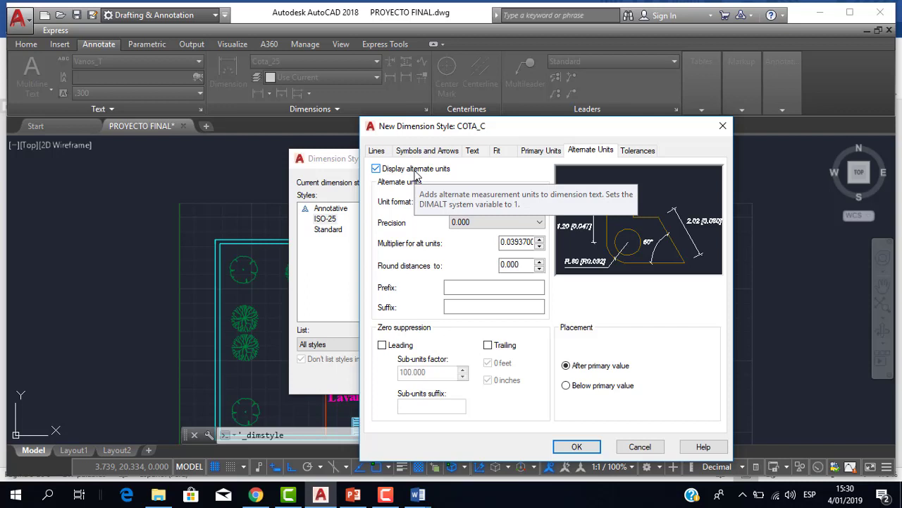
{"action": "left_click", "coordinate": [416, 175]}
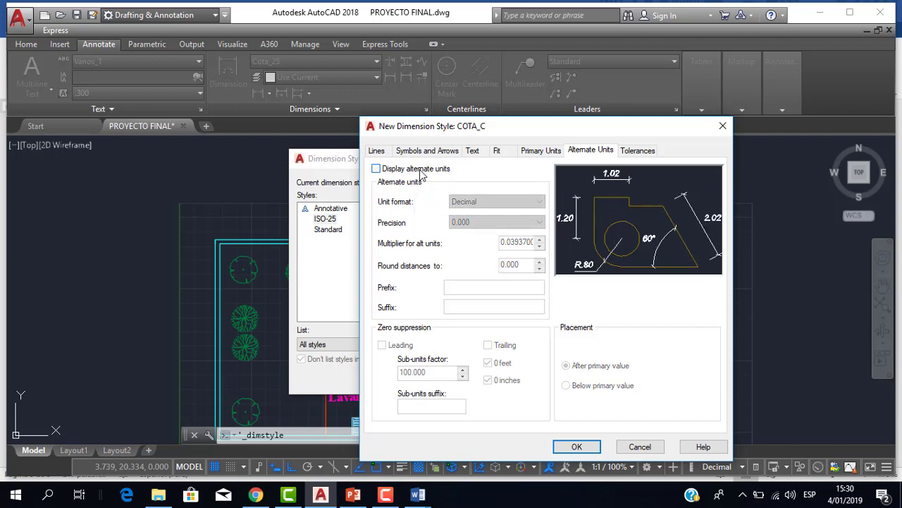
Review the Primary Units, Fit and Lines settings, save COTA_C and select it.
{"action": "left_click", "coordinate": [534, 154]}
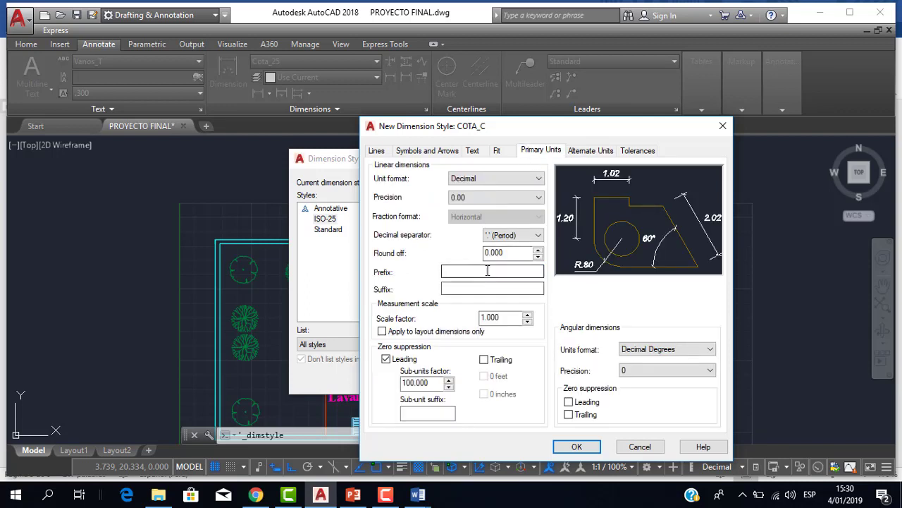
{"action": "left_click", "coordinate": [502, 151]}
{"action": "left_click", "coordinate": [376, 151]}
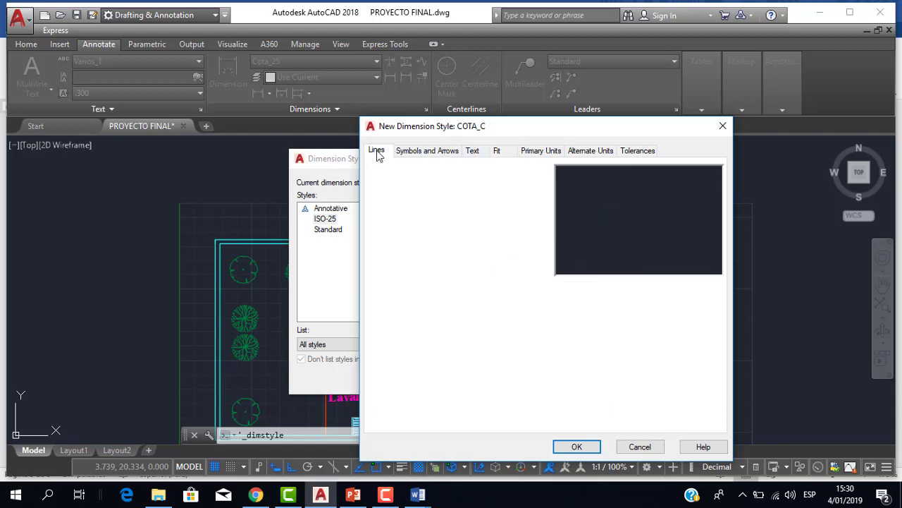
{"action": "left_click", "coordinate": [580, 448]}
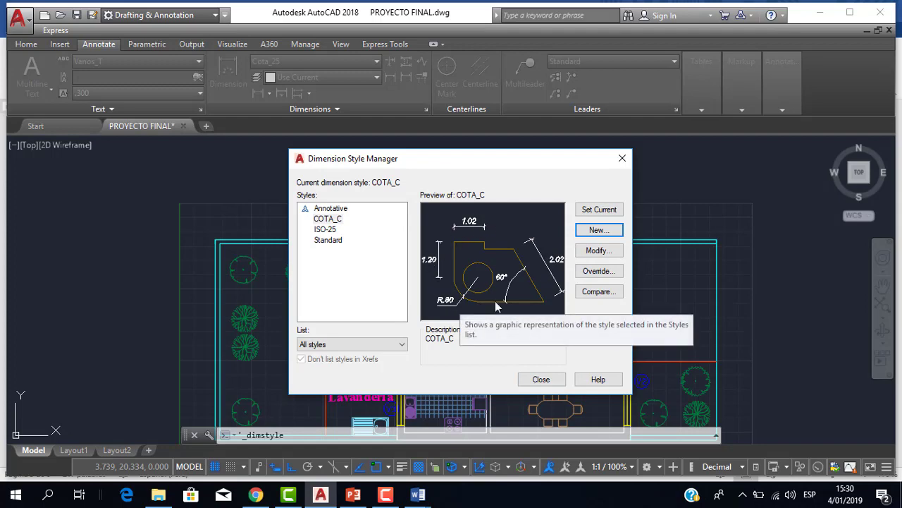
{"action": "left_click", "coordinate": [327, 219]}
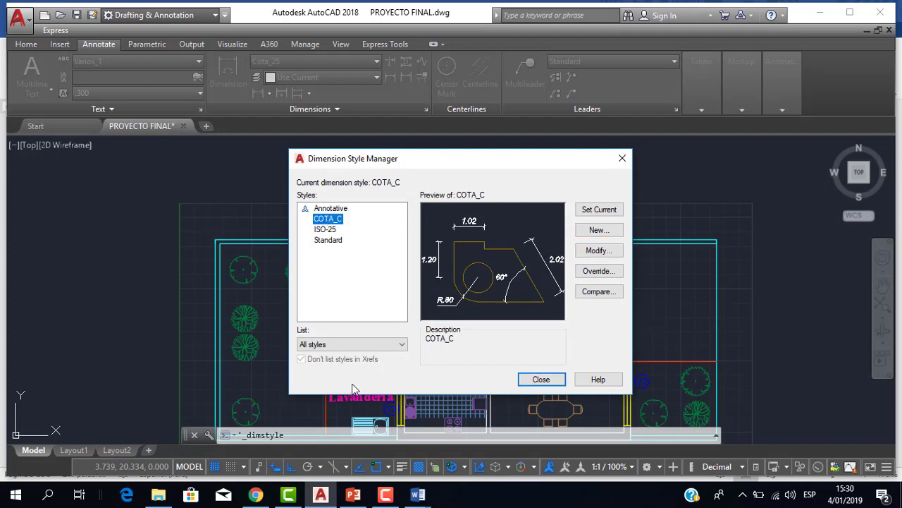
{"action": "left_click", "coordinate": [418, 494]}
Read the Word notes on the Estilo Cota_L section, then minimize Word.
{"action": "left_click", "coordinate": [356, 437]}
{"action": "scroll", "coordinate": [451, 385], "scroll_direction": "down", "scroll_amount": 5}
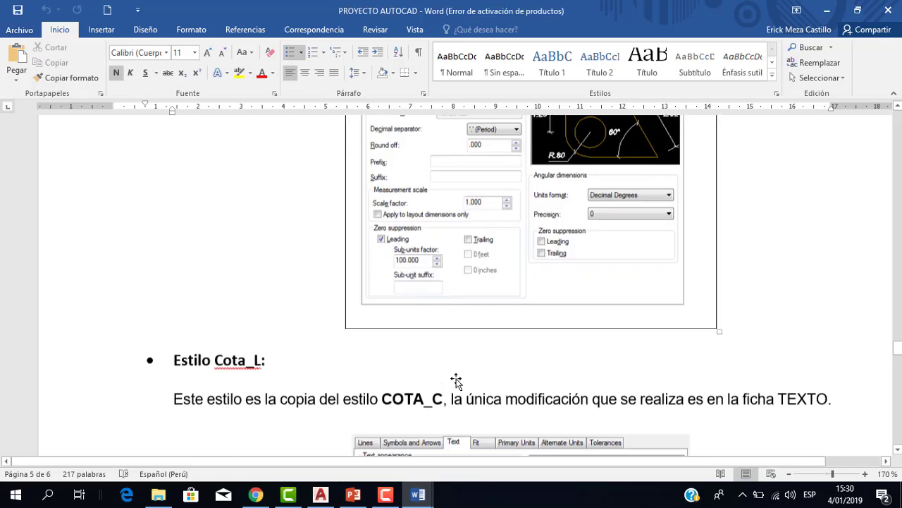
{"action": "scroll", "coordinate": [458, 383], "scroll_direction": "down", "scroll_amount": 5}
{"action": "scroll", "coordinate": [459, 383], "scroll_direction": "up", "scroll_amount": 2}
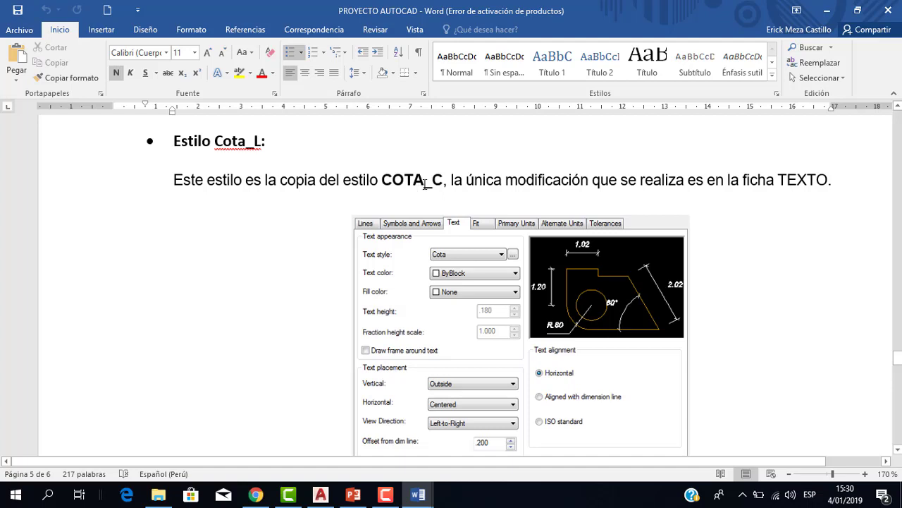
{"action": "scroll", "coordinate": [427, 256], "scroll_direction": "down", "scroll_amount": 1}
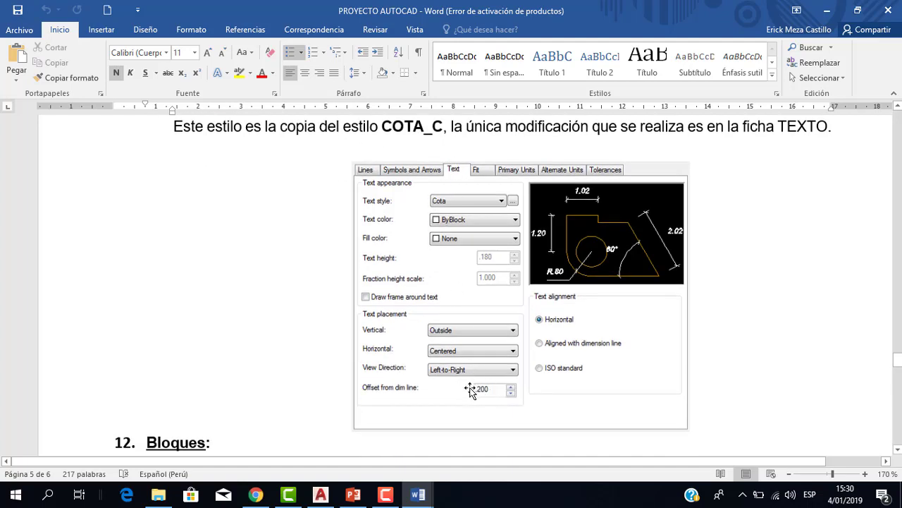
{"action": "left_click", "coordinate": [826, 10]}
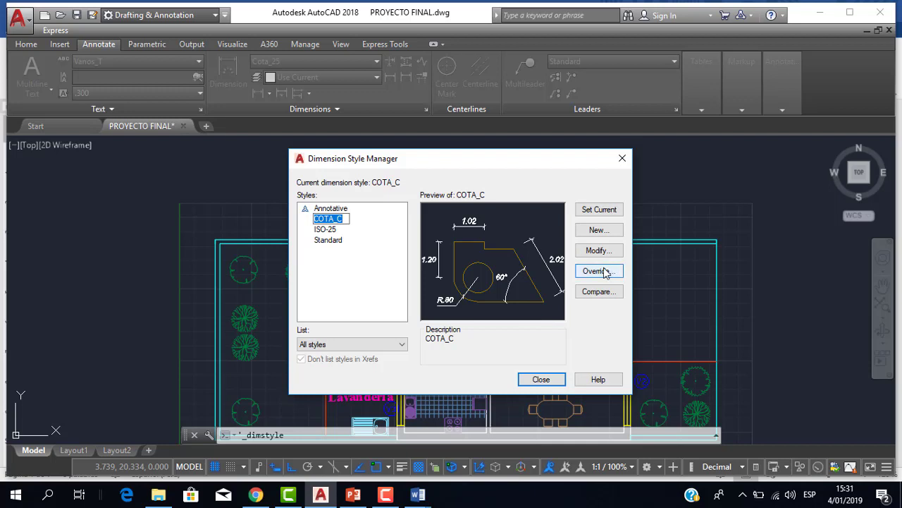
Create COTA_L from COTA_C with text offset 2 from the dimension line.
{"action": "left_click", "coordinate": [599, 231]}
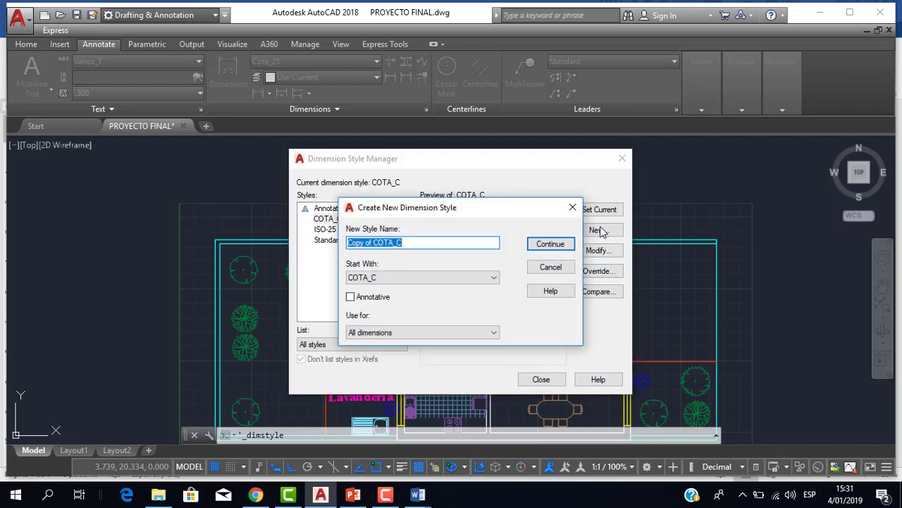
{"action": "type", "text": "COTA_L"}
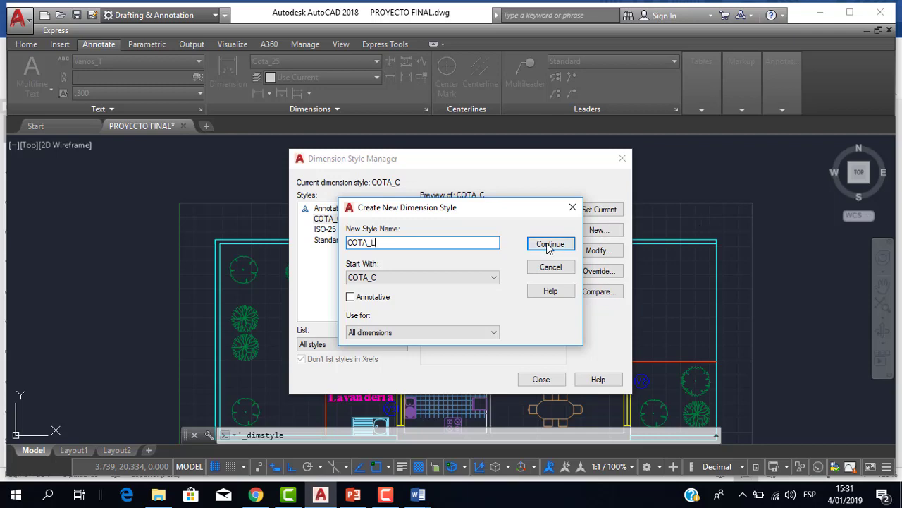
{"action": "left_click", "coordinate": [549, 244]}
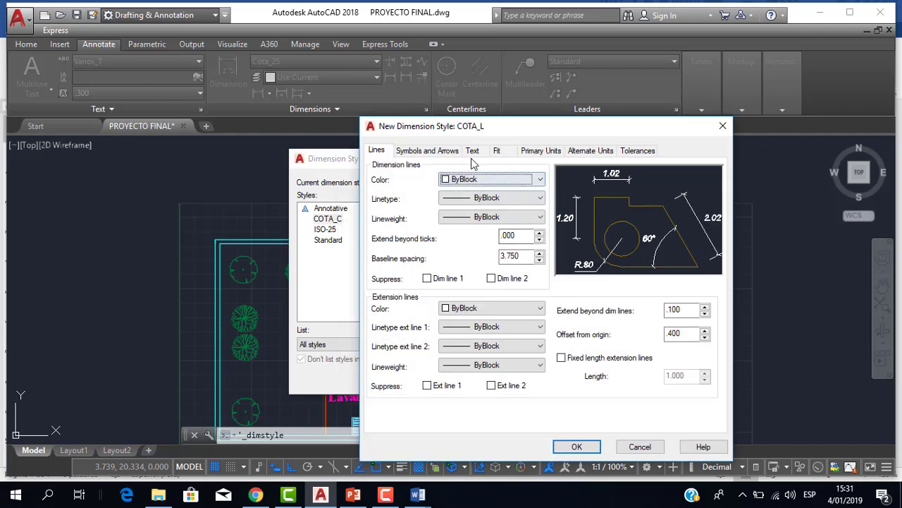
{"action": "left_click", "coordinate": [472, 151]}
{"action": "double_click", "coordinate": [515, 389]}
{"action": "type", "text": "2"}
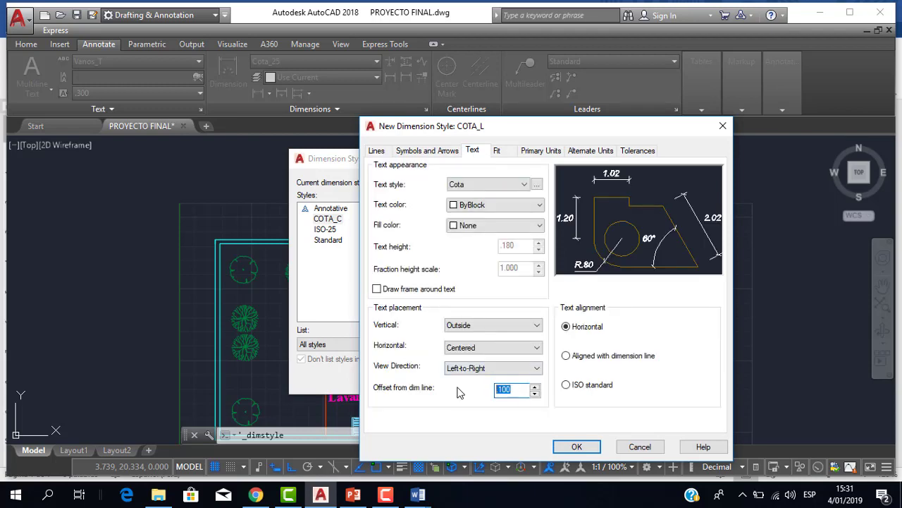
{"action": "left_click", "coordinate": [577, 447]}
{"action": "left_click", "coordinate": [541, 379]}
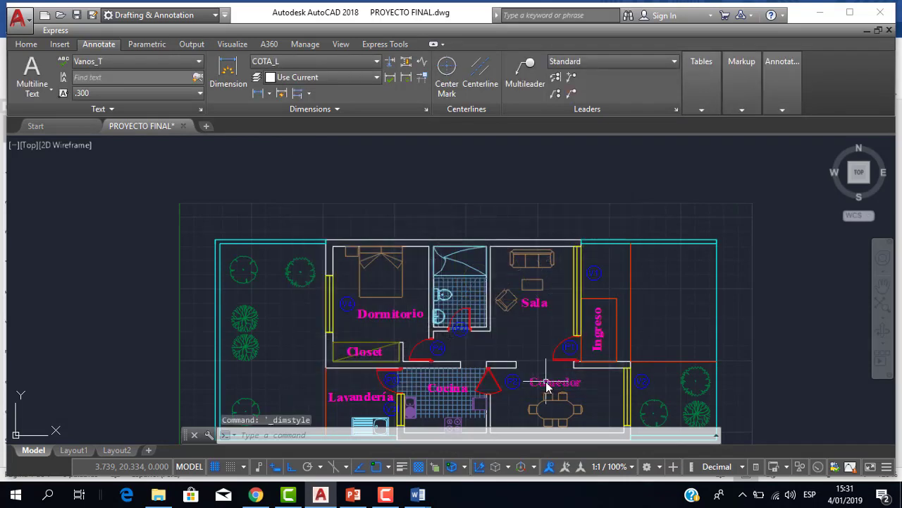
Compare the COTA_C and COTA_L previews in the Dimension Style Manager.
{"action": "left_click", "coordinate": [426, 109]}
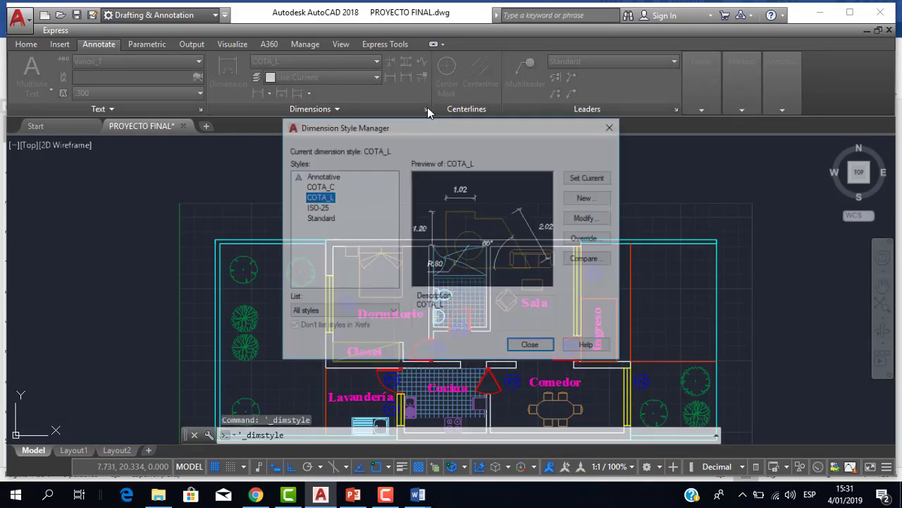
{"action": "left_click", "coordinate": [328, 190]}
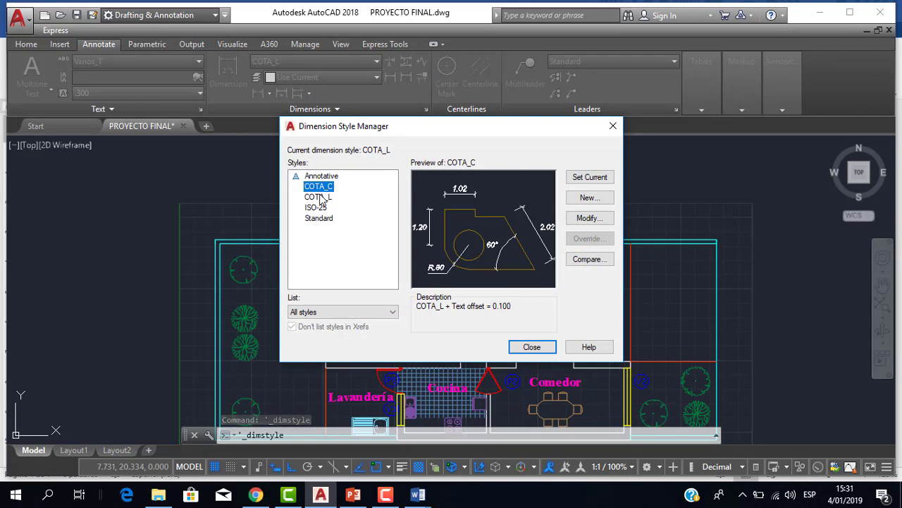
{"action": "left_click", "coordinate": [322, 200]}
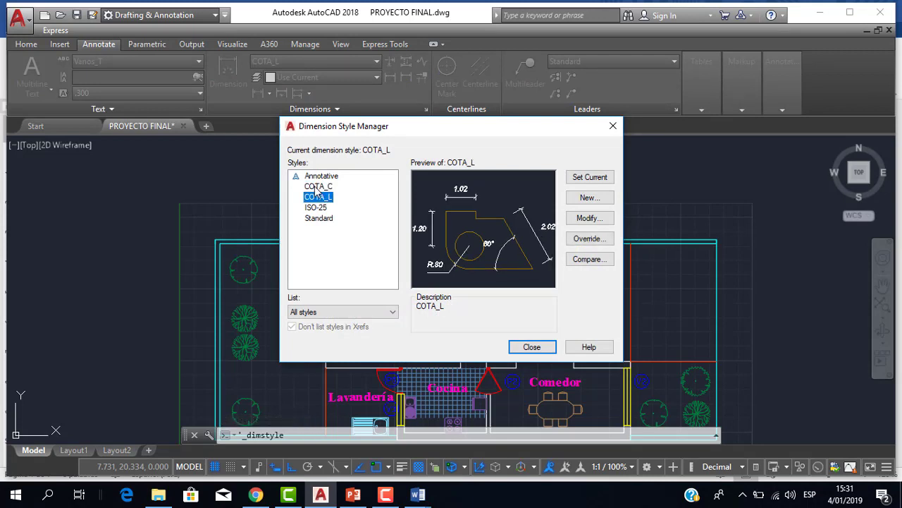
{"action": "left_click", "coordinate": [317, 187]}
{"action": "left_click", "coordinate": [317, 198]}
Close the style manager and keep COTA_L as the current dimension style.
{"action": "left_click", "coordinate": [530, 347]}
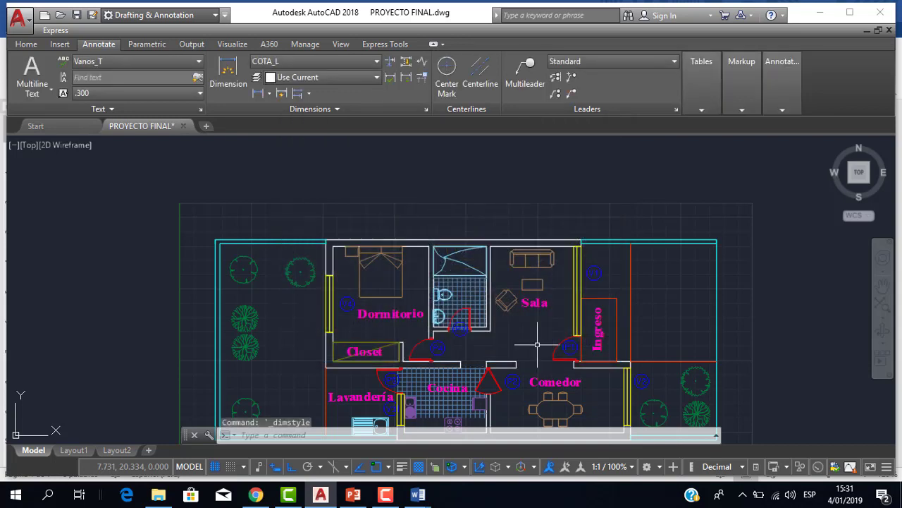
{"action": "left_click", "coordinate": [307, 62]}
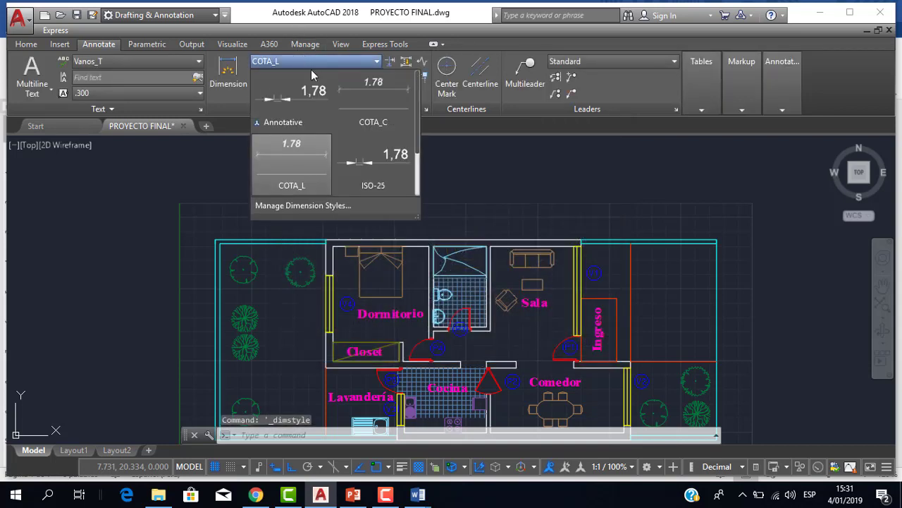
{"action": "left_click", "coordinate": [286, 168]}
{"action": "left_click", "coordinate": [308, 61]}
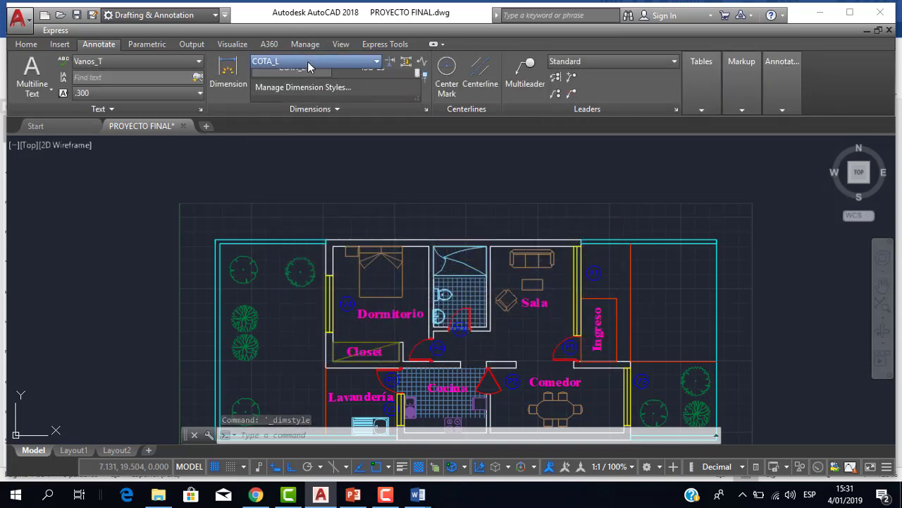
{"action": "left_click", "coordinate": [289, 169]}
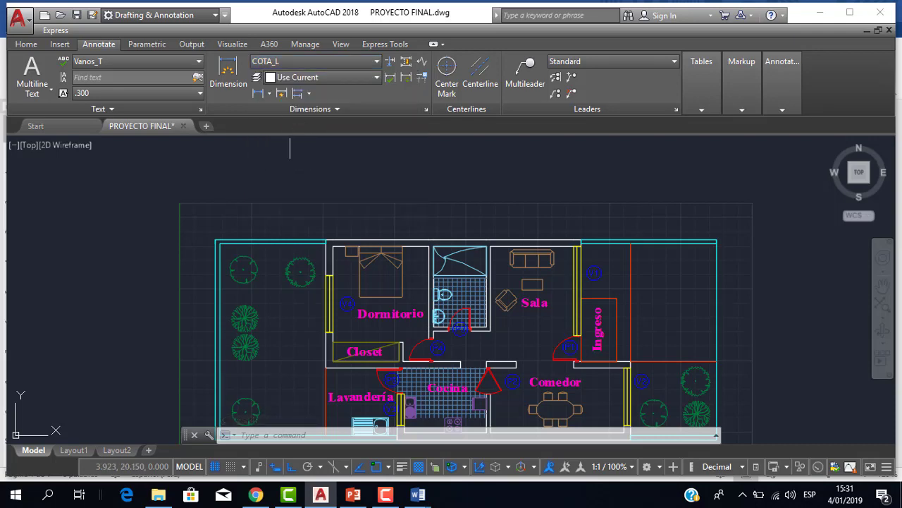
{"action": "scroll", "coordinate": [454, 211], "scroll_direction": "up", "scroll_amount": 1}
{"action": "scroll", "coordinate": [438, 211], "scroll_direction": "down", "scroll_amount": 2}
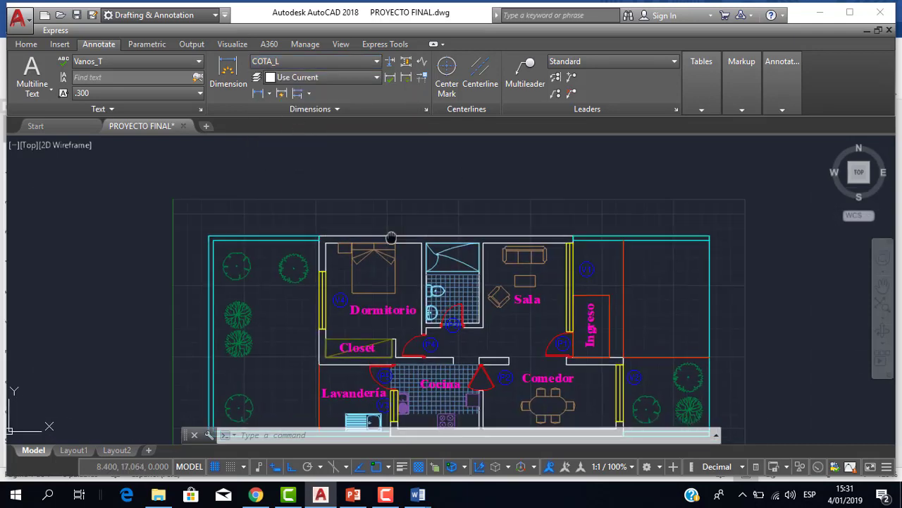
{"action": "scroll", "coordinate": [385, 212], "scroll_direction": "down", "scroll_amount": 2}
{"action": "scroll", "coordinate": [367, 204], "scroll_direction": "up", "scroll_amount": 1}
{"action": "scroll", "coordinate": [349, 198], "scroll_direction": "down", "scroll_amount": 1}
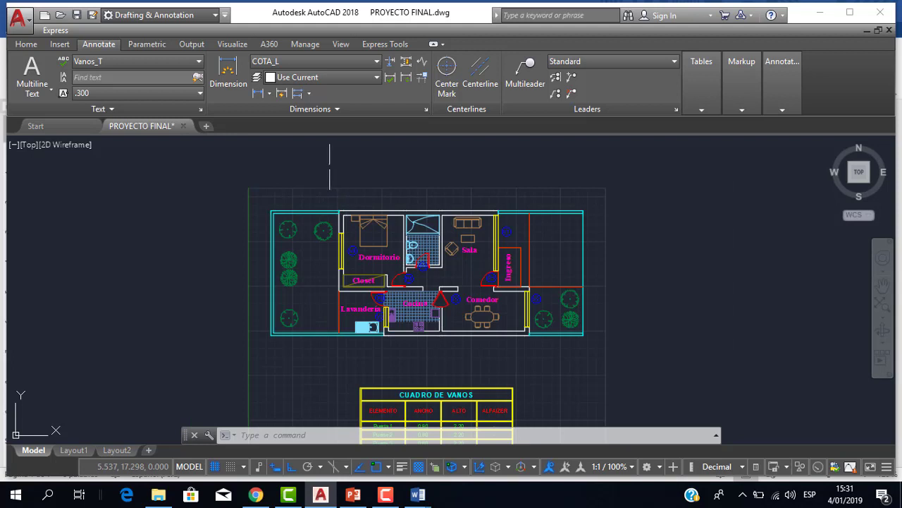
Make Cotas the current layer and bring up the Word PLANO plan.
{"action": "left_click", "coordinate": [37, 47]}
{"action": "left_click", "coordinate": [482, 67]}
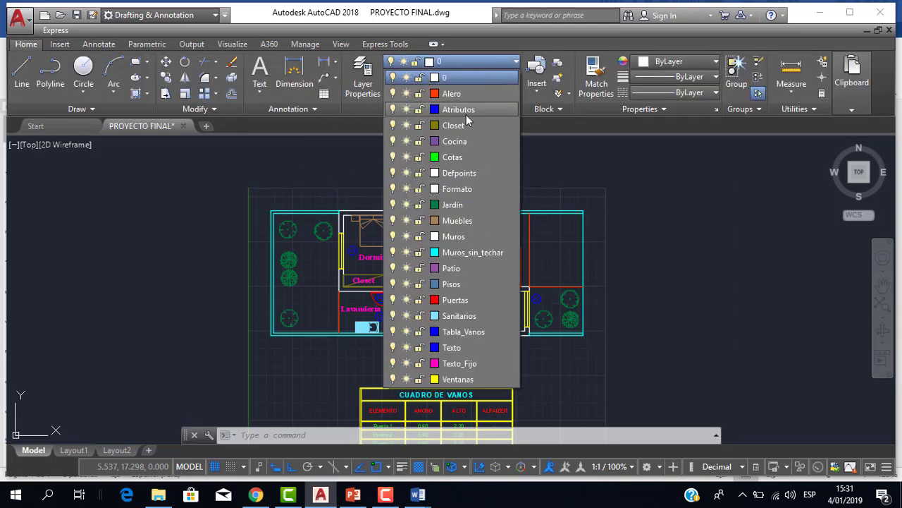
{"action": "left_click", "coordinate": [462, 156]}
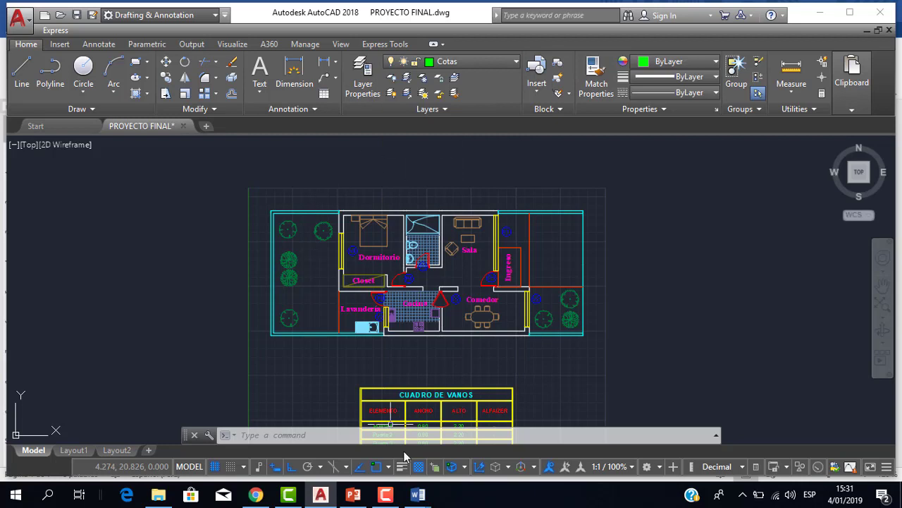
{"action": "mouse_move", "coordinate": [417, 494]}
{"action": "left_click", "coordinate": [498, 450]}
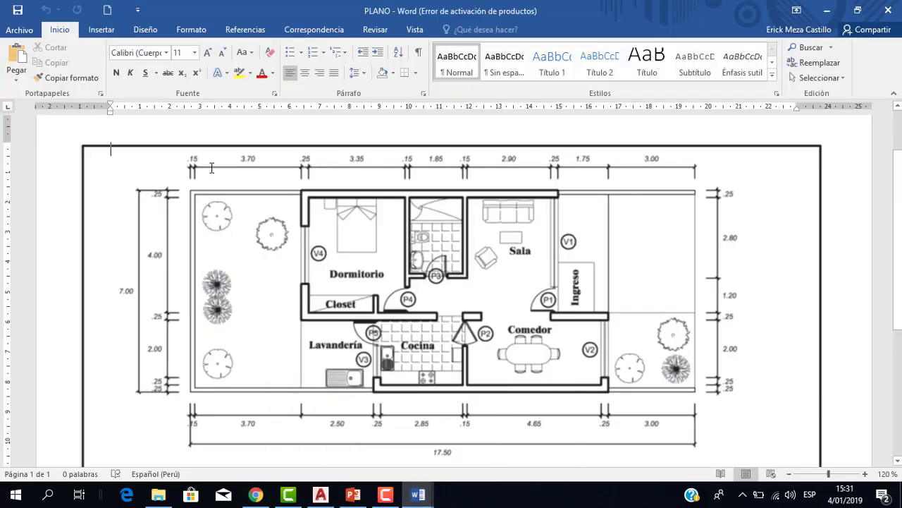
Back in AutoCAD, add a .15 linear dimension across the wall above the plan's top-left corner.
{"action": "left_click", "coordinate": [826, 11]}
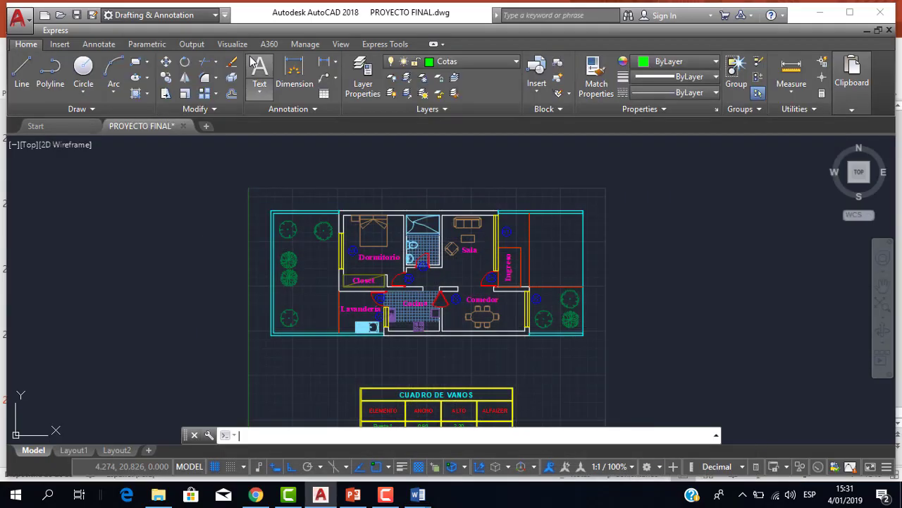
{"action": "scroll", "coordinate": [282, 211], "scroll_direction": "up", "scroll_amount": 4}
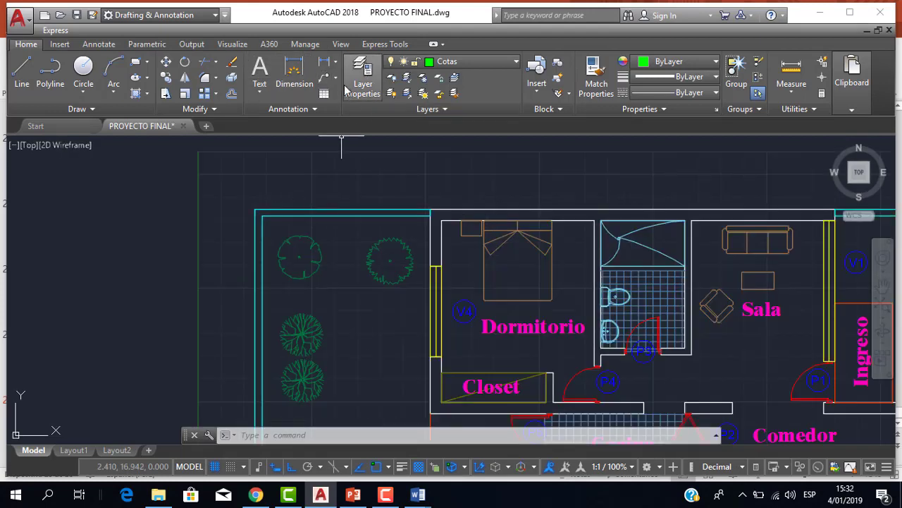
{"action": "left_click", "coordinate": [59, 44]}
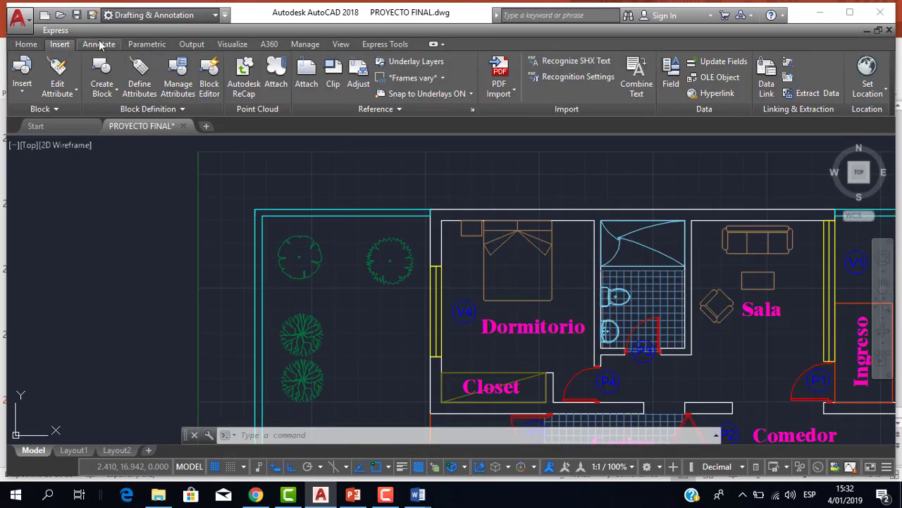
{"action": "left_click", "coordinate": [100, 45]}
{"action": "left_click", "coordinate": [269, 93]}
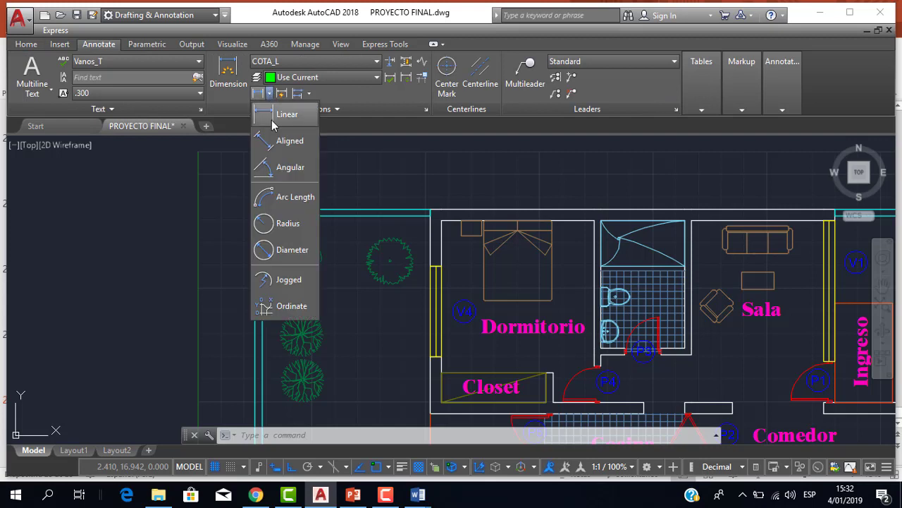
{"action": "left_click", "coordinate": [283, 114]}
{"action": "scroll", "coordinate": [289, 184], "scroll_direction": "up", "scroll_amount": 2}
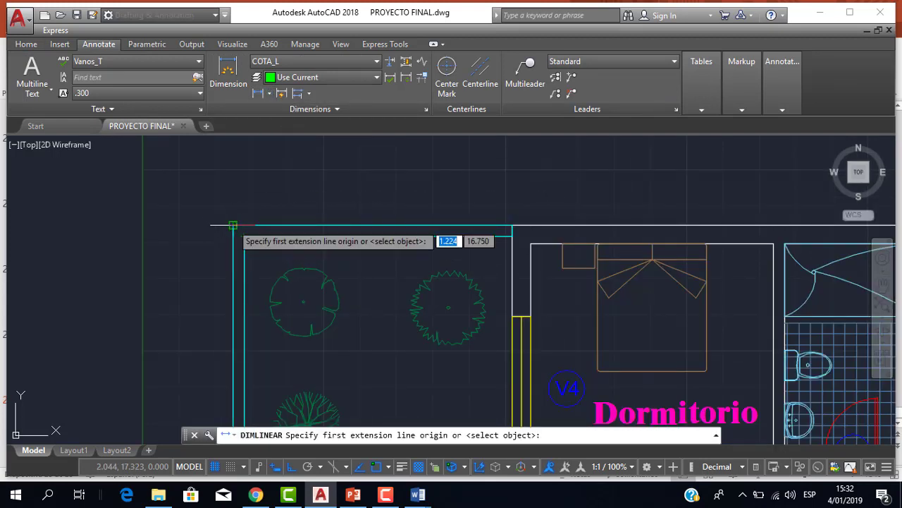
{"action": "left_click", "coordinate": [232, 225]}
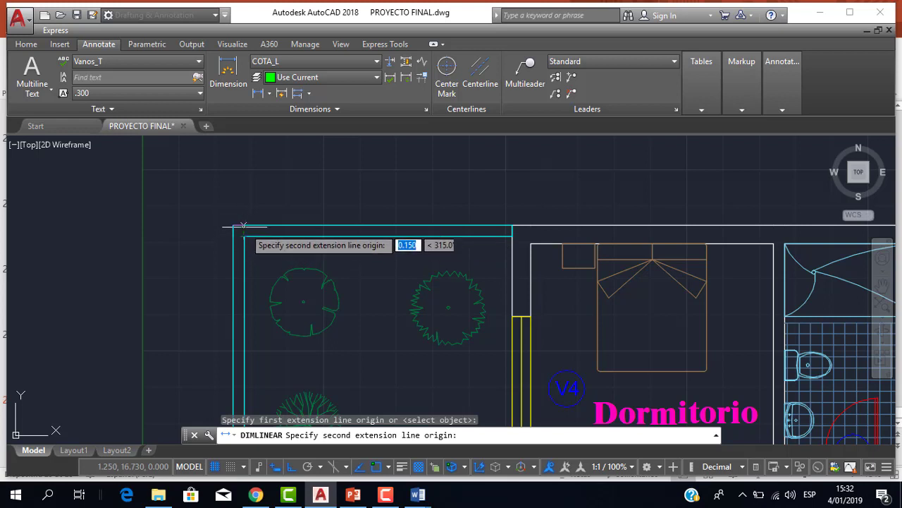
{"action": "left_click", "coordinate": [244, 237]}
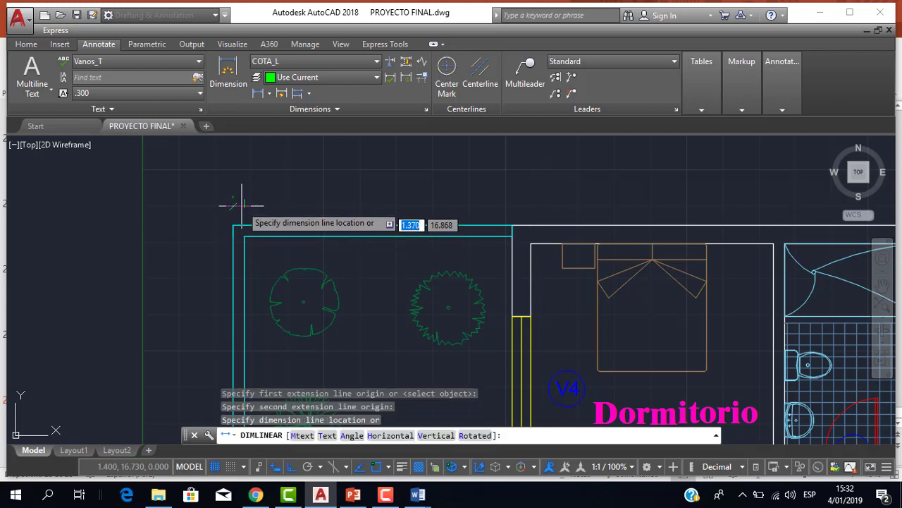
{"action": "left_click", "coordinate": [241, 192]}
{"action": "scroll", "coordinate": [242, 193], "scroll_direction": "up", "scroll_amount": 2}
{"action": "scroll", "coordinate": [242, 193], "scroll_direction": "down", "scroll_amount": 2}
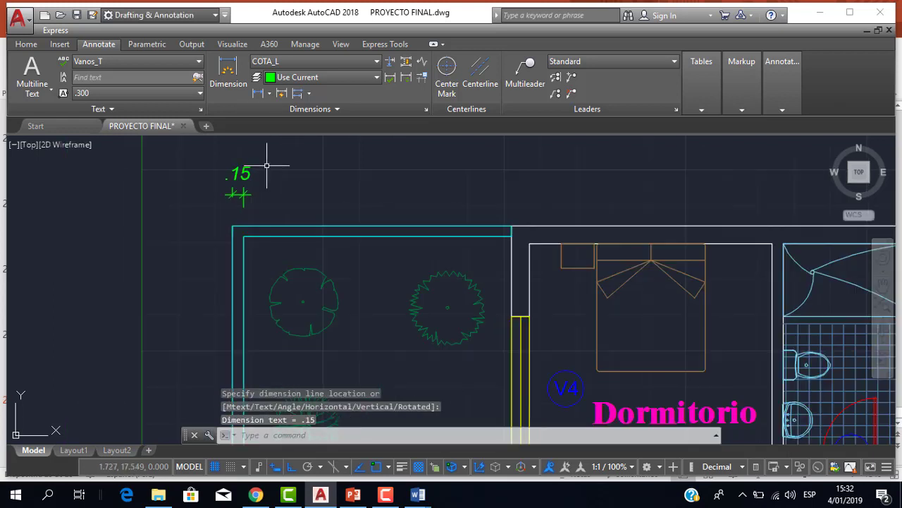
{"action": "middle_click_drag", "start_coordinate": [268, 166], "coordinate": [243, 225]}
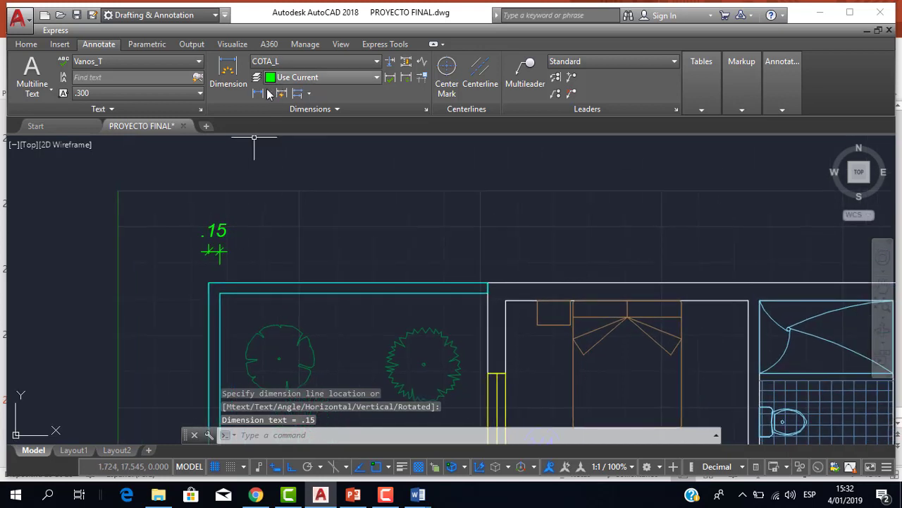
Continue the chain from the .15 dimension with 3.70 and .25 dimensions to the next wall corners.
{"action": "left_click", "coordinate": [308, 93]}
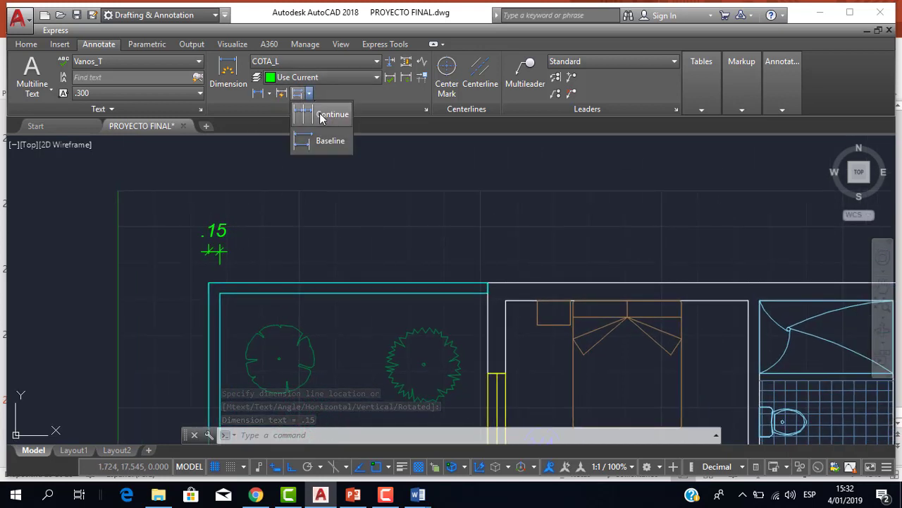
{"action": "left_click", "coordinate": [326, 115]}
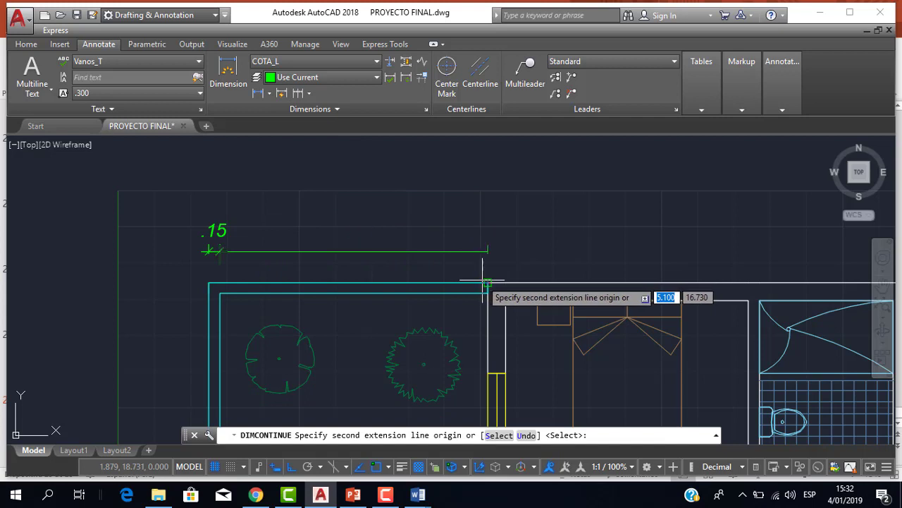
{"action": "left_click", "coordinate": [487, 248]}
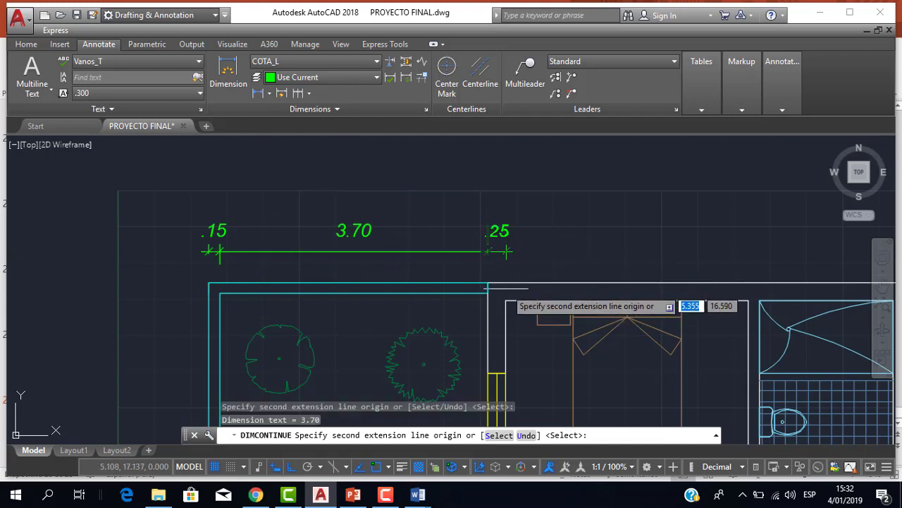
{"action": "left_click", "coordinate": [506, 241]}
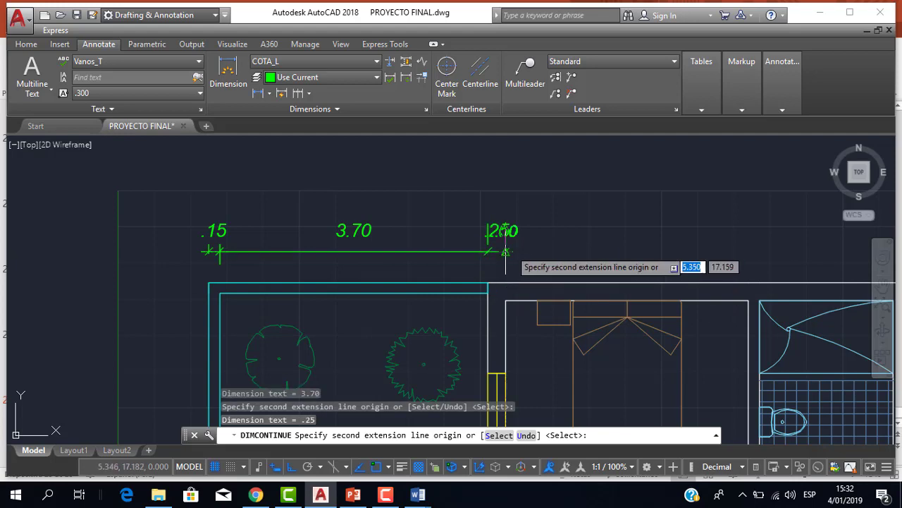
{"action": "scroll", "coordinate": [667, 251], "scroll_direction": "down", "scroll_amount": 2}
{"action": "scroll", "coordinate": [635, 247], "scroll_direction": "down", "scroll_amount": 2}
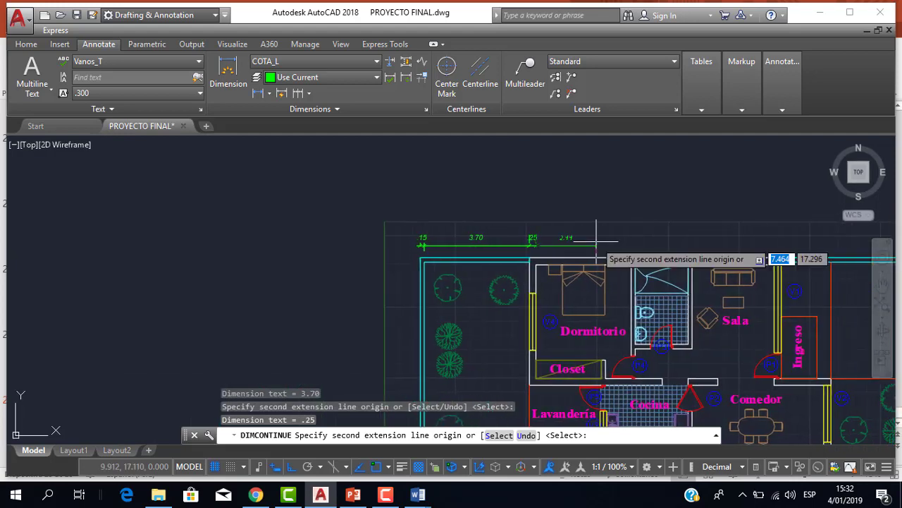
{"action": "key", "text": "Return"}
Pan across the plan rooms and end the continue-dimension command.
{"action": "scroll", "coordinate": [537, 246], "scroll_direction": "up", "scroll_amount": 2}
{"action": "scroll", "coordinate": [528, 272], "scroll_direction": "up", "scroll_amount": 2}
{"action": "scroll", "coordinate": [462, 256], "scroll_direction": "down", "scroll_amount": 2}
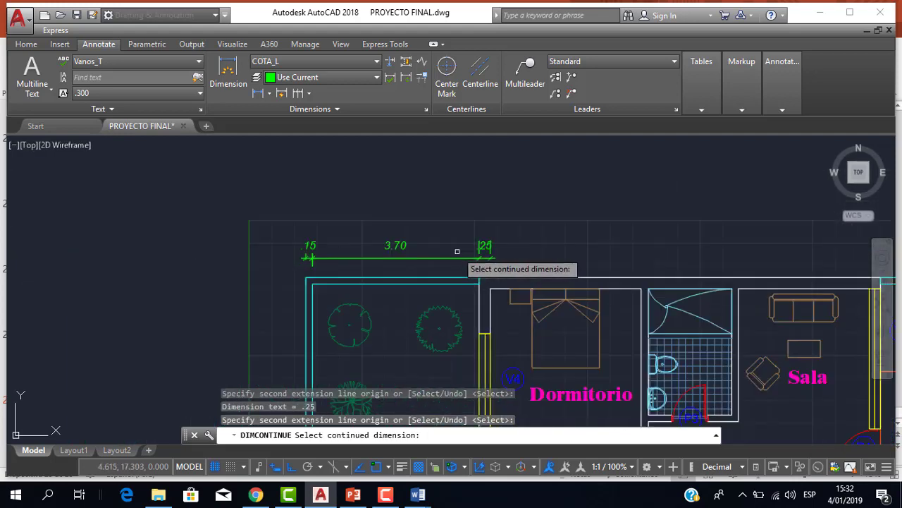
{"action": "scroll", "coordinate": [326, 261], "scroll_direction": "up", "scroll_amount": 2}
{"action": "scroll", "coordinate": [740, 251], "scroll_direction": "down", "scroll_amount": 2}
{"action": "middle_click_drag", "start_coordinate": [740, 251], "coordinate": [416, 233]}
{"action": "scroll", "coordinate": [423, 232], "scroll_direction": "up", "scroll_amount": 2}
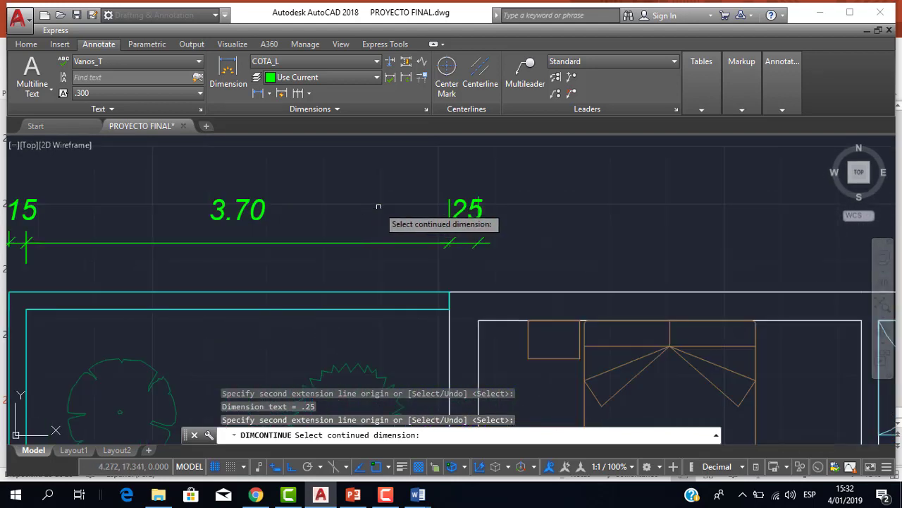
{"action": "scroll", "coordinate": [439, 244], "scroll_direction": "down", "scroll_amount": 2}
{"action": "key", "text": "Escape"}
{"action": "scroll", "coordinate": [425, 233], "scroll_direction": "down", "scroll_amount": 2}
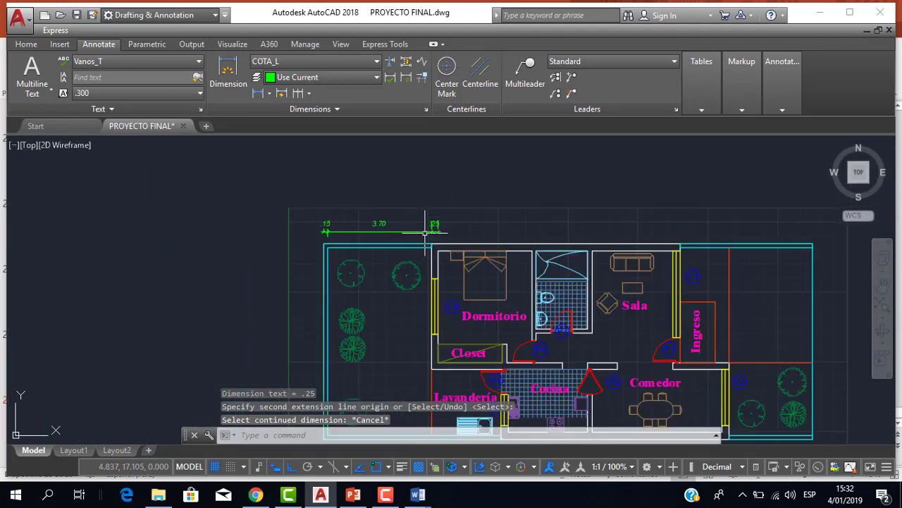
{"action": "scroll", "coordinate": [846, 240], "scroll_direction": "down", "scroll_amount": 2}
{"action": "middle_click_drag", "start_coordinate": [595, 240], "coordinate": [373, 215]}
{"action": "scroll", "coordinate": [373, 233], "scroll_direction": "down", "scroll_amount": 2}
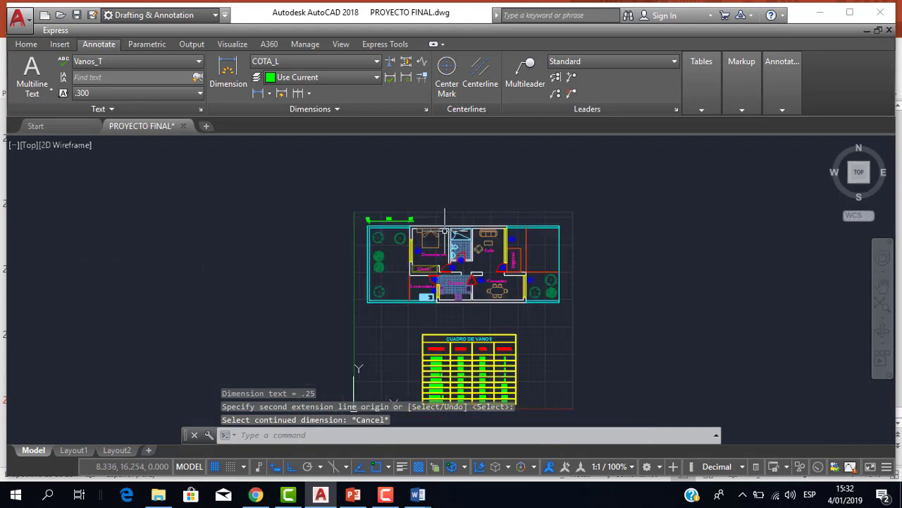
{"action": "scroll", "coordinate": [400, 247], "scroll_direction": "up", "scroll_amount": 2}
{"action": "mouse_move", "coordinate": [418, 495]}
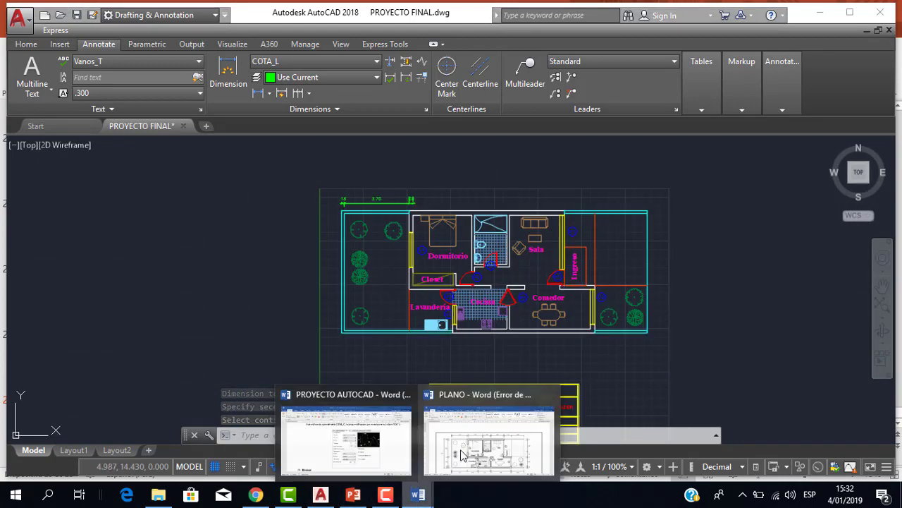
{"action": "left_click", "coordinate": [498, 389]}
{"action": "scroll", "coordinate": [507, 304], "scroll_direction": "down", "scroll_amount": 1}
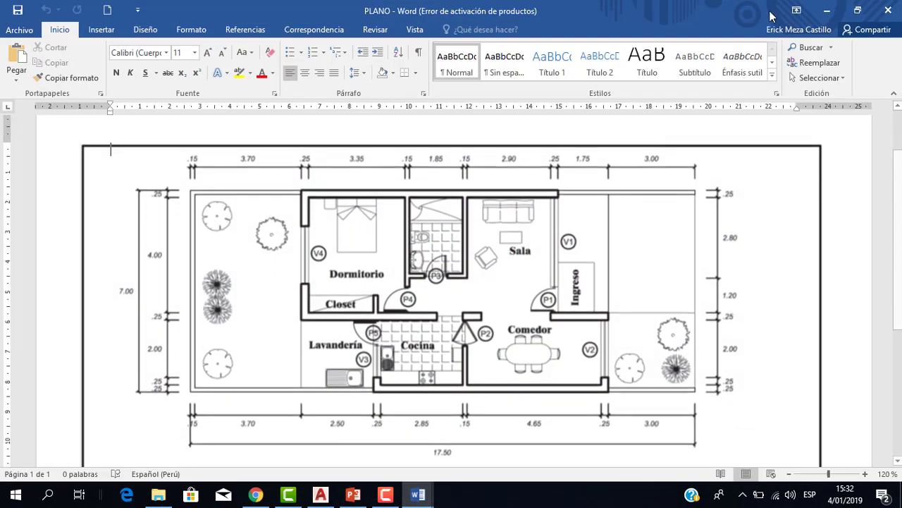
{"action": "left_click", "coordinate": [826, 9]}
{"action": "scroll", "coordinate": [515, 232], "scroll_direction": "up", "scroll_amount": 2}
{"action": "scroll", "coordinate": [493, 247], "scroll_direction": "down", "scroll_amount": 2}
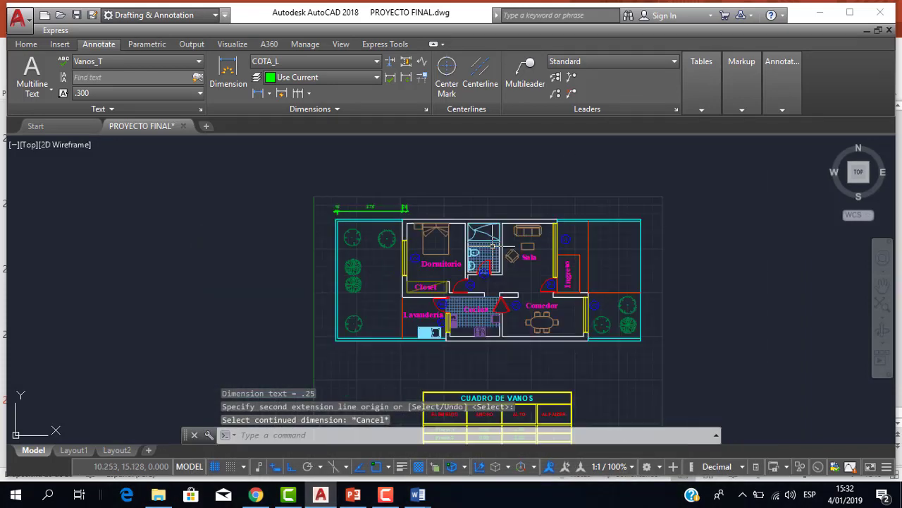
{"action": "scroll", "coordinate": [455, 240], "scroll_direction": "up", "scroll_amount": 1}
{"action": "scroll", "coordinate": [437, 241], "scroll_direction": "up", "scroll_amount": 2}
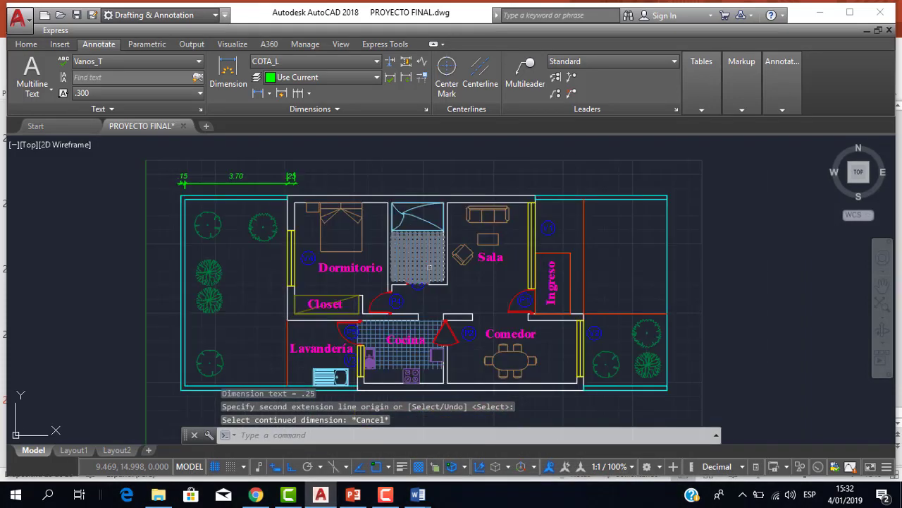
{"action": "middle_click_drag", "start_coordinate": [430, 241], "coordinate": [411, 241]}
{"action": "scroll", "coordinate": [416, 243], "scroll_direction": "down", "scroll_amount": 2}
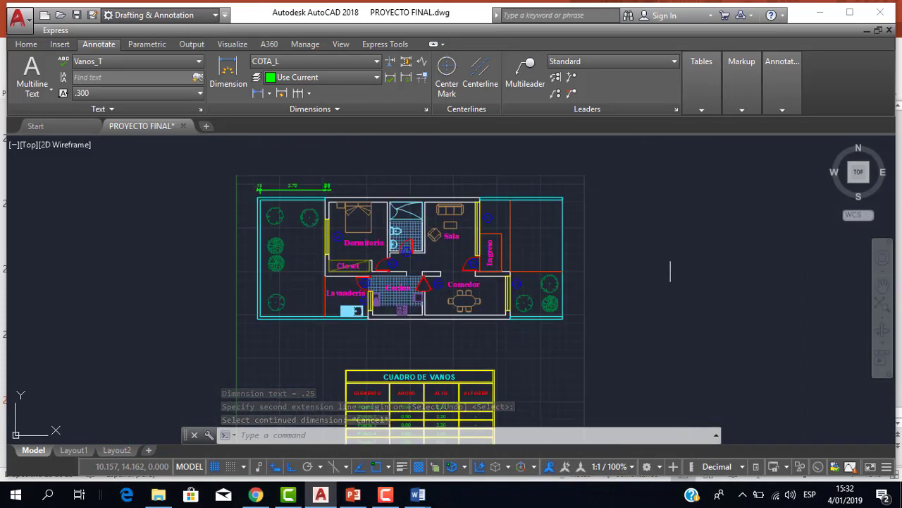
{"action": "scroll", "coordinate": [588, 319], "scroll_direction": "down", "scroll_amount": 3}
{"action": "scroll", "coordinate": [531, 329], "scroll_direction": "up", "scroll_amount": 1}
{"action": "middle_click_drag", "start_coordinate": [522, 326], "coordinate": [461, 314]}
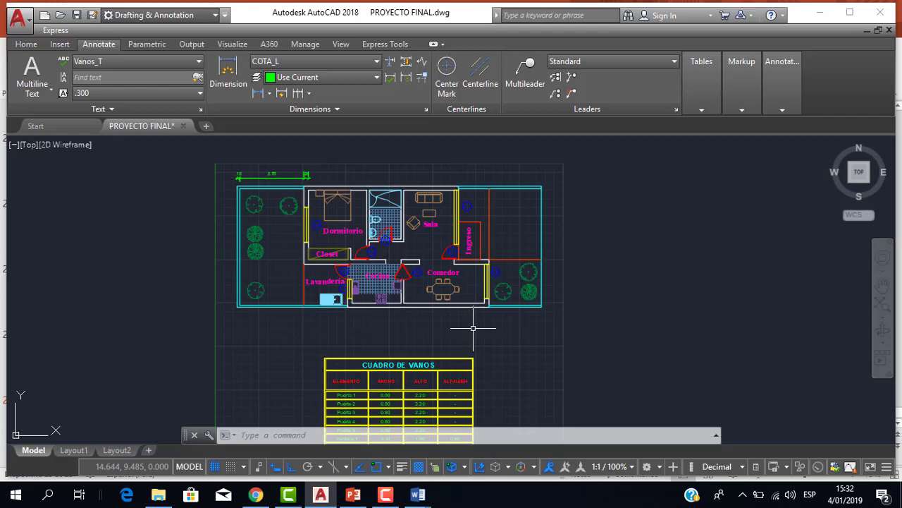
{"action": "scroll", "coordinate": [473, 328], "scroll_direction": "up", "scroll_amount": 2}
{"action": "scroll", "coordinate": [470, 316], "scroll_direction": "down", "scroll_amount": 2}
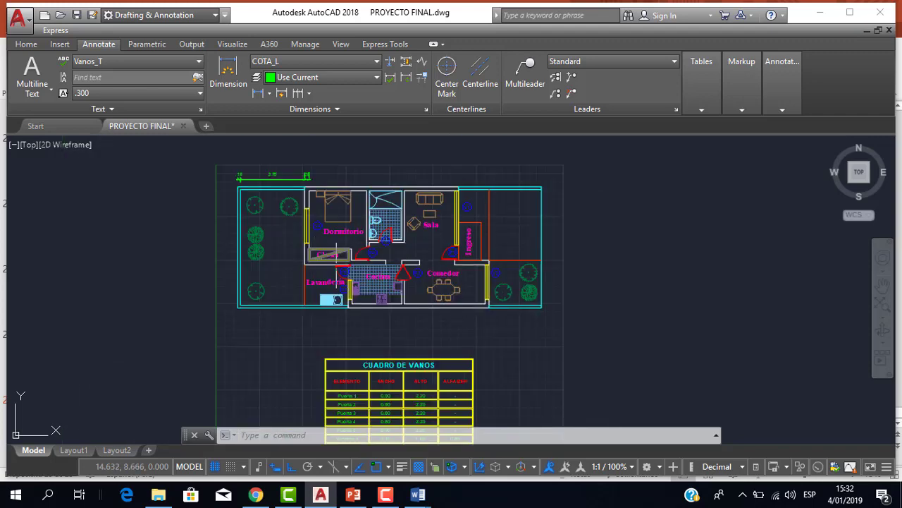
{"action": "scroll", "coordinate": [337, 285], "scroll_direction": "up", "scroll_amount": 2}
{"action": "scroll", "coordinate": [345, 275], "scroll_direction": "down", "scroll_amount": 2}
{"action": "middle_click_drag", "start_coordinate": [363, 244], "coordinate": [349, 267]}
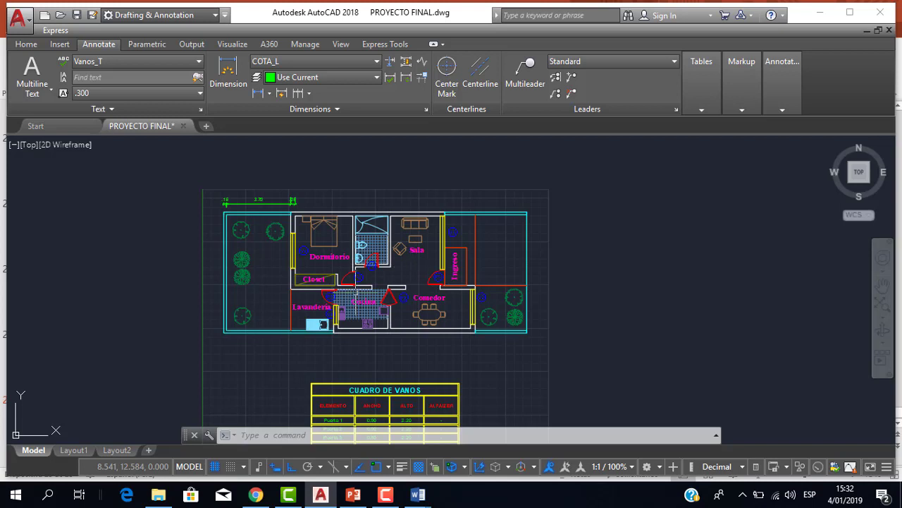
{"action": "scroll", "coordinate": [328, 293], "scroll_direction": "up", "scroll_amount": 2}
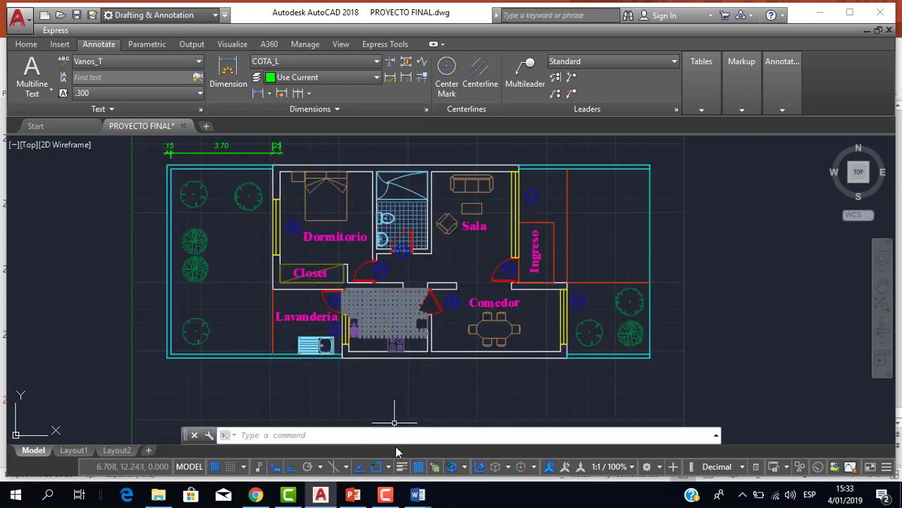